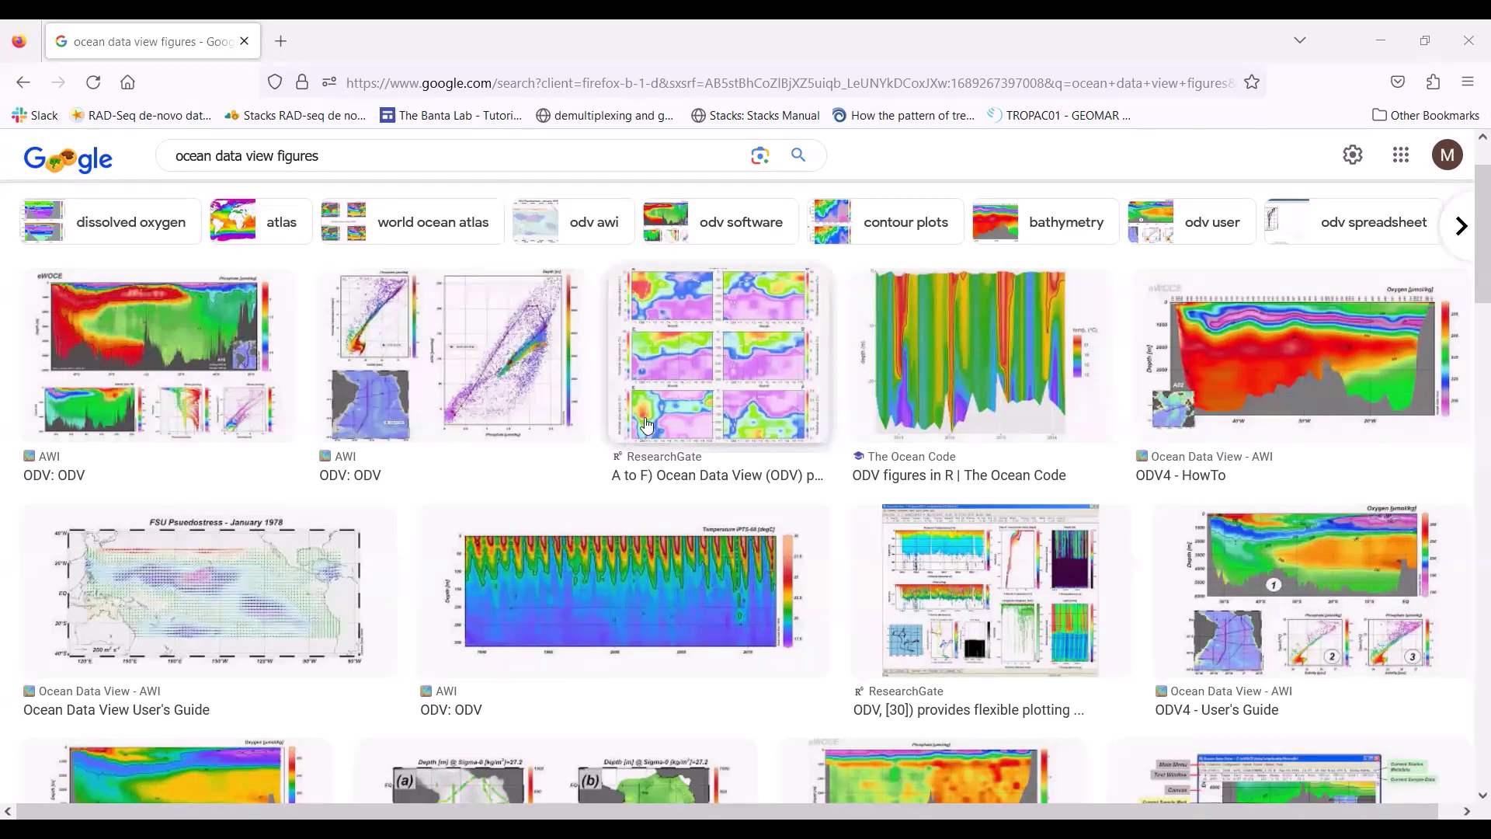
Look through the image results for "ocean data view figures" to see examples of ODV plots.
scroll(1186, 627, "down", 2)
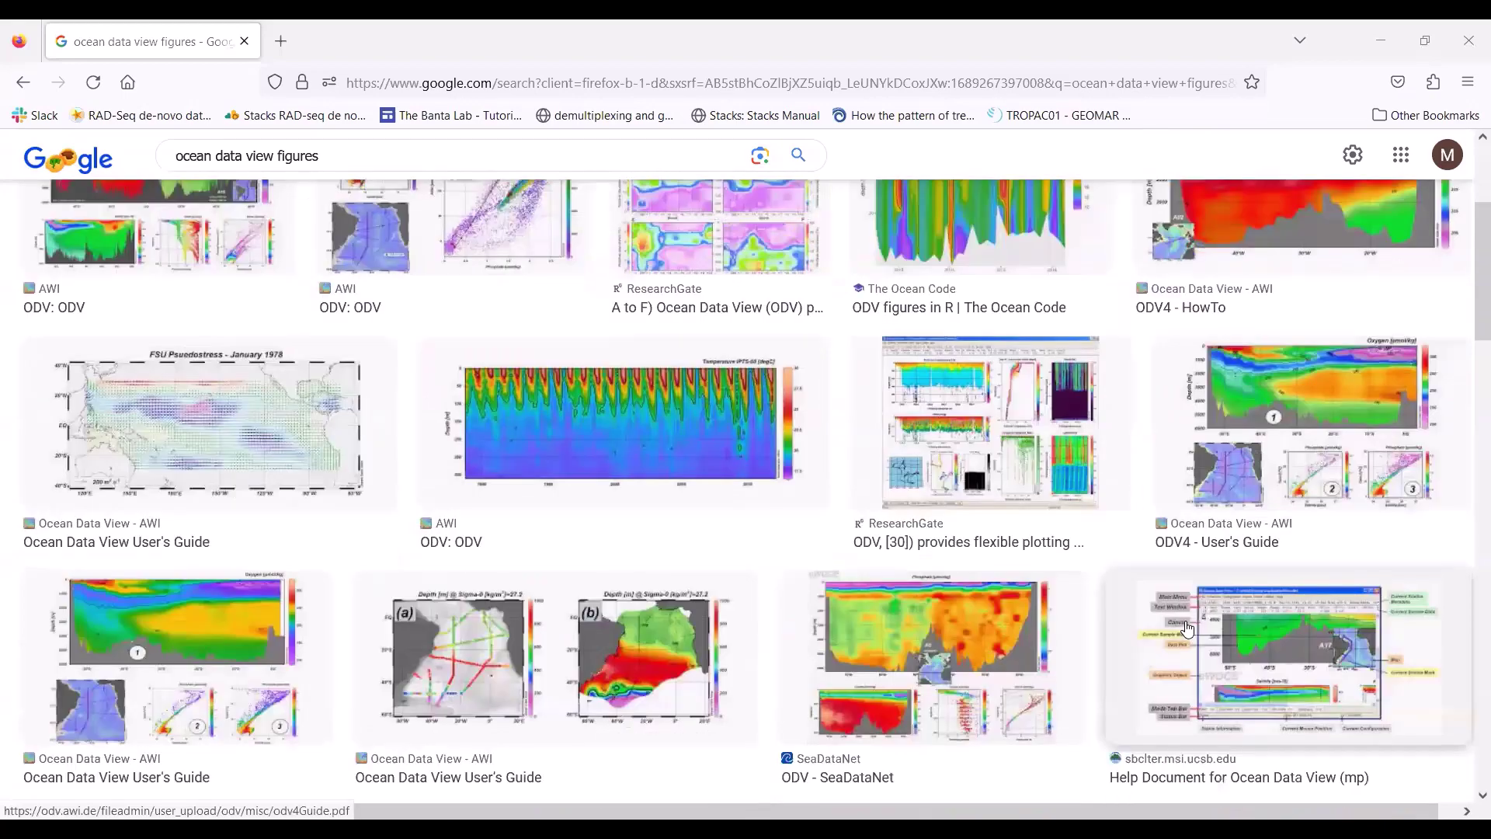
scroll(1186, 627, "down", 5)
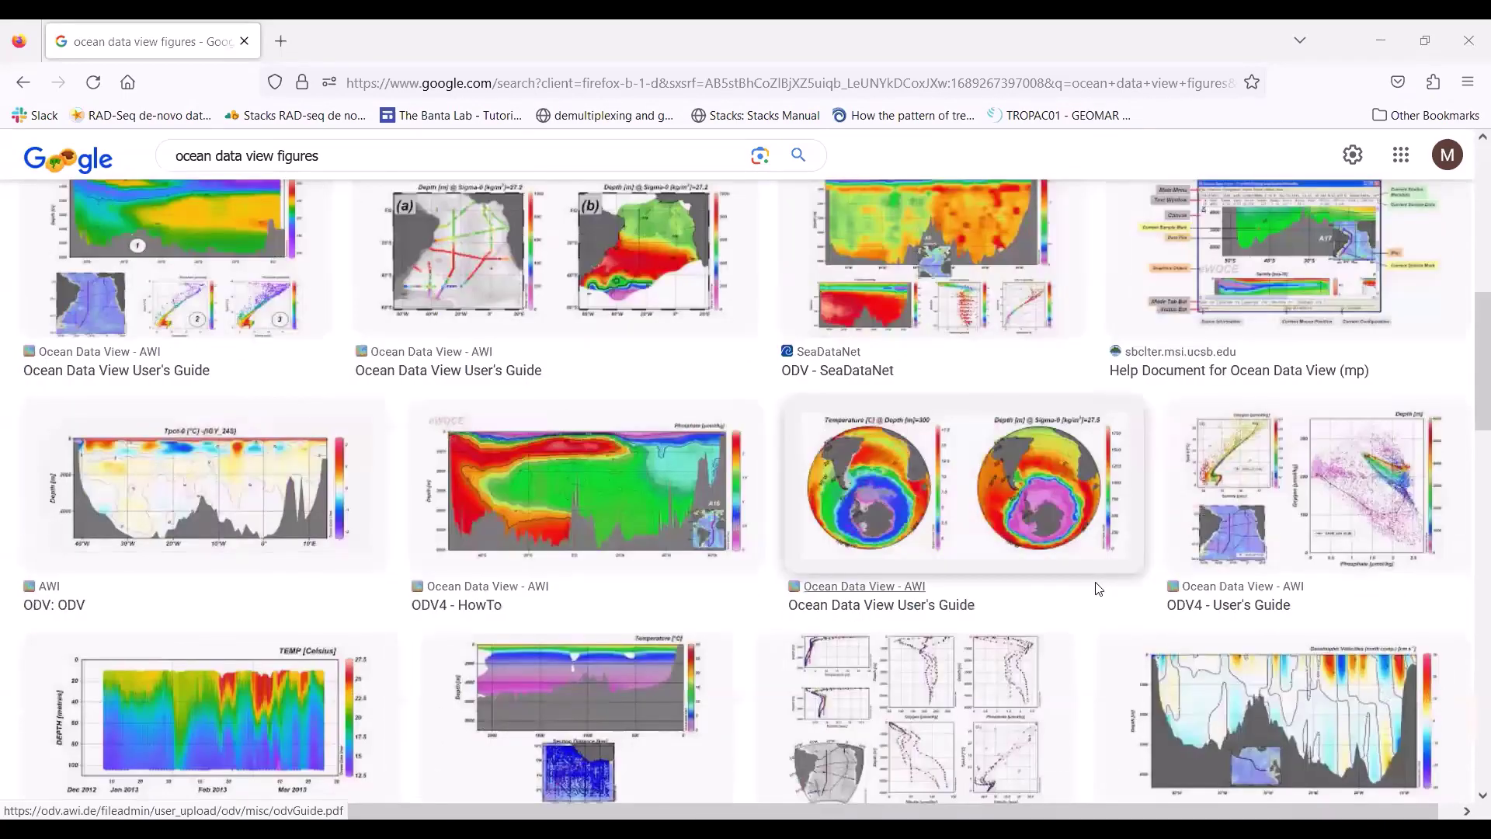
scroll(1043, 716, "down", 3)
scroll(1043, 715, "down", 6)
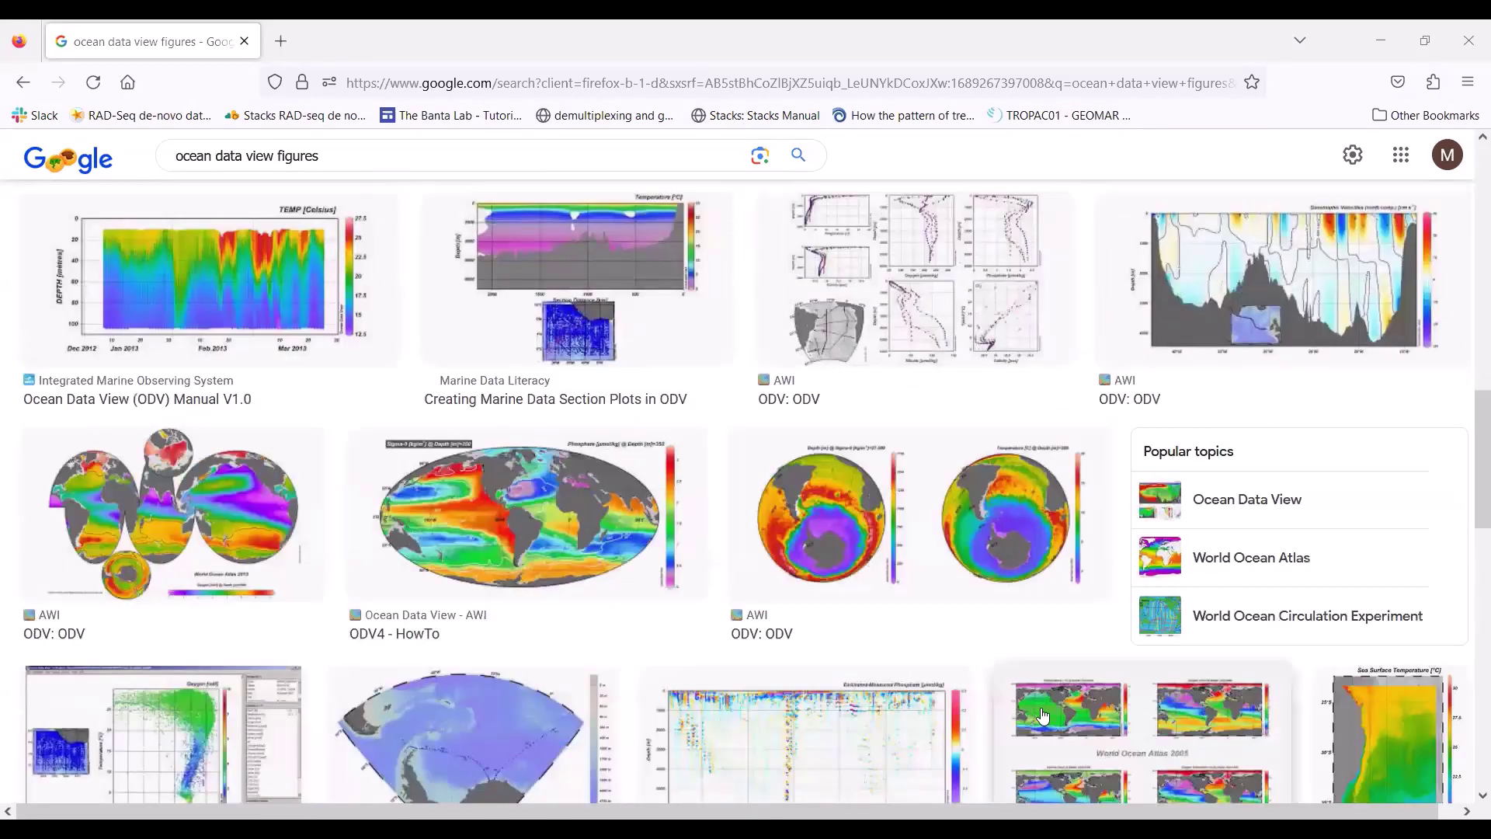
scroll(1043, 715, "up", 4)
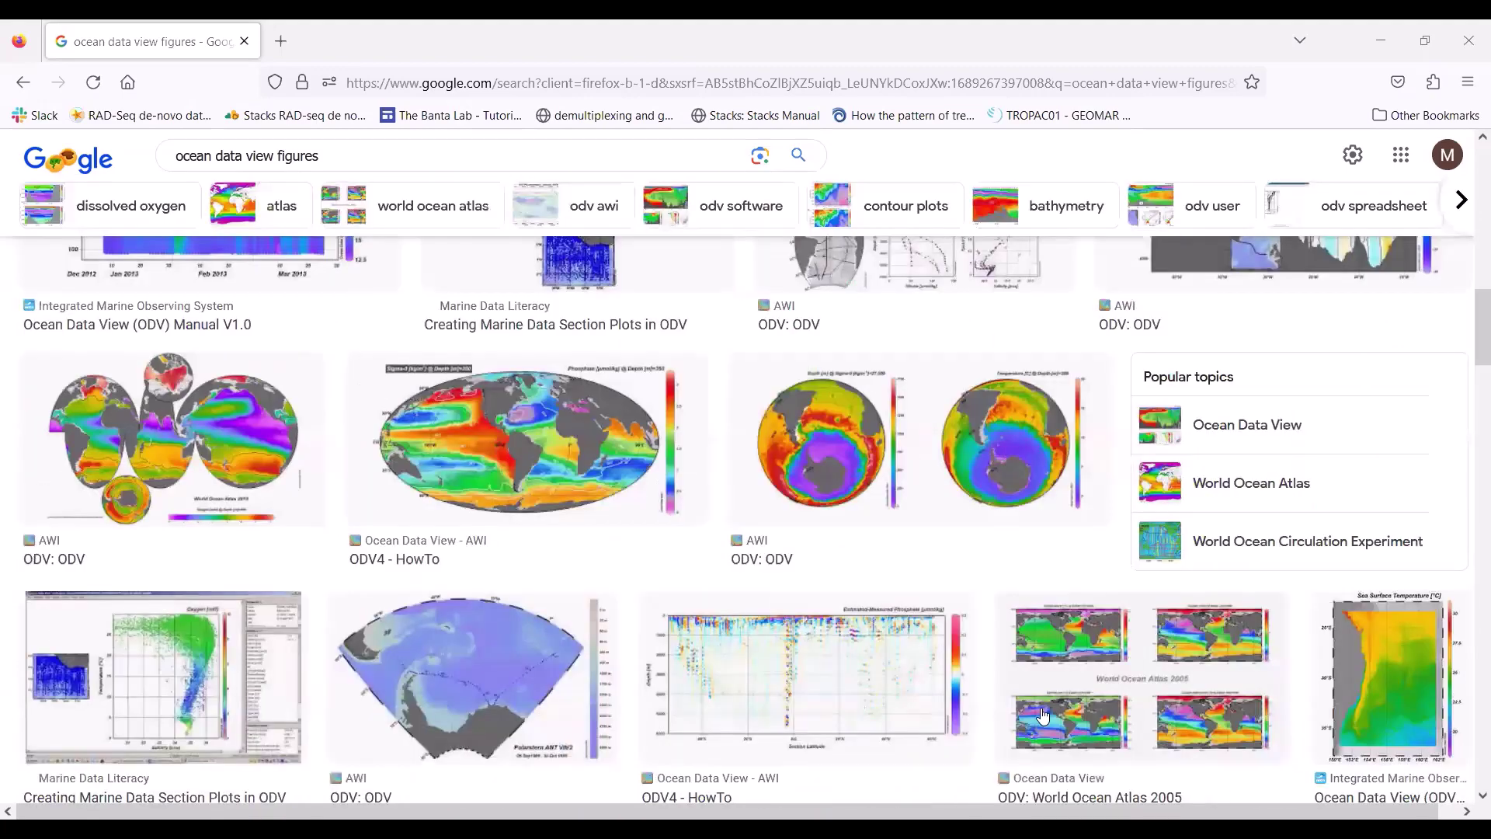
scroll(1043, 715, "up", 9)
scroll(1043, 715, "up", 3)
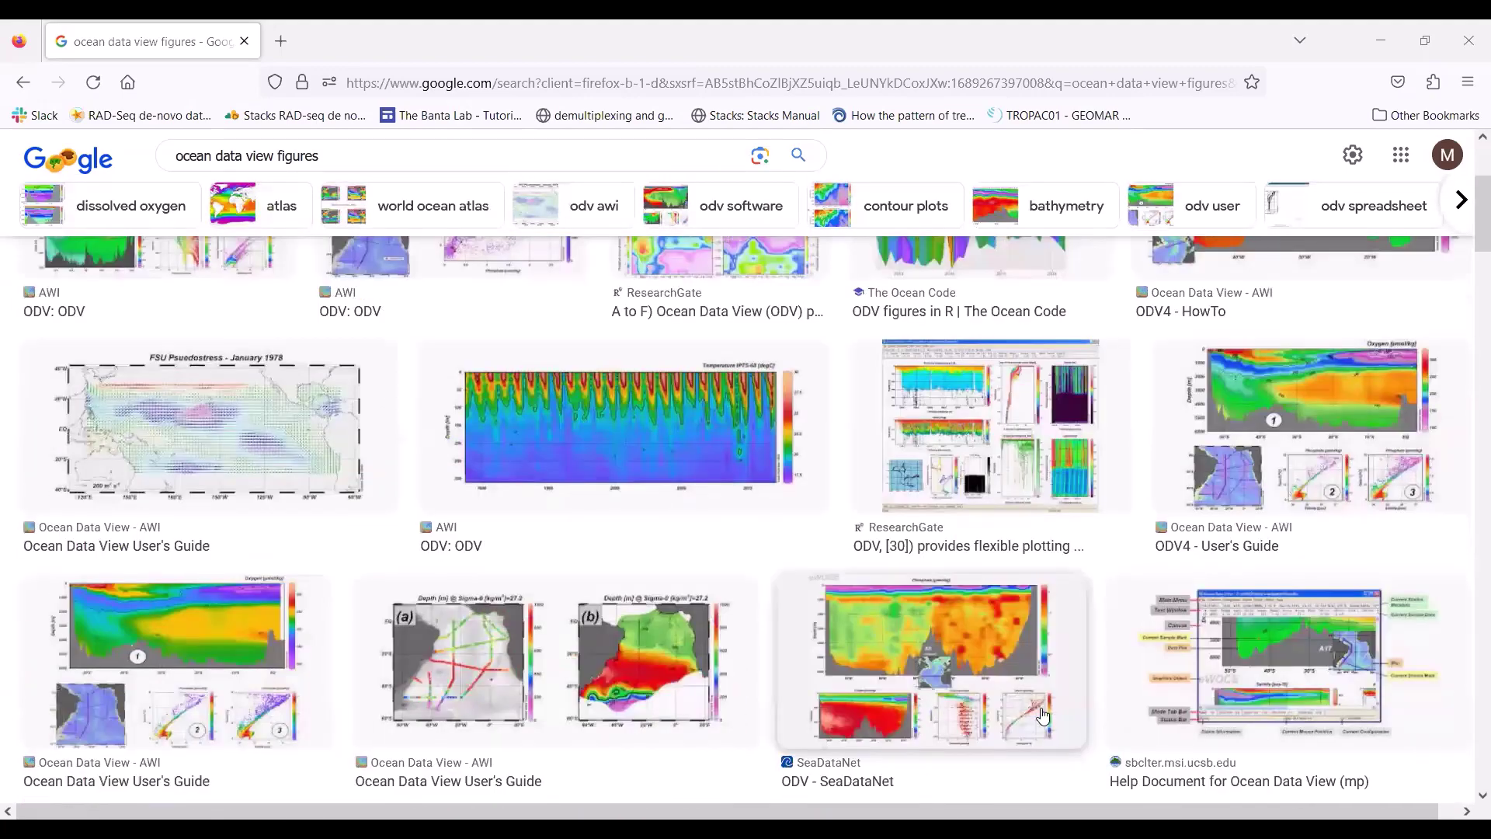
scroll(1044, 716, "up", 4)
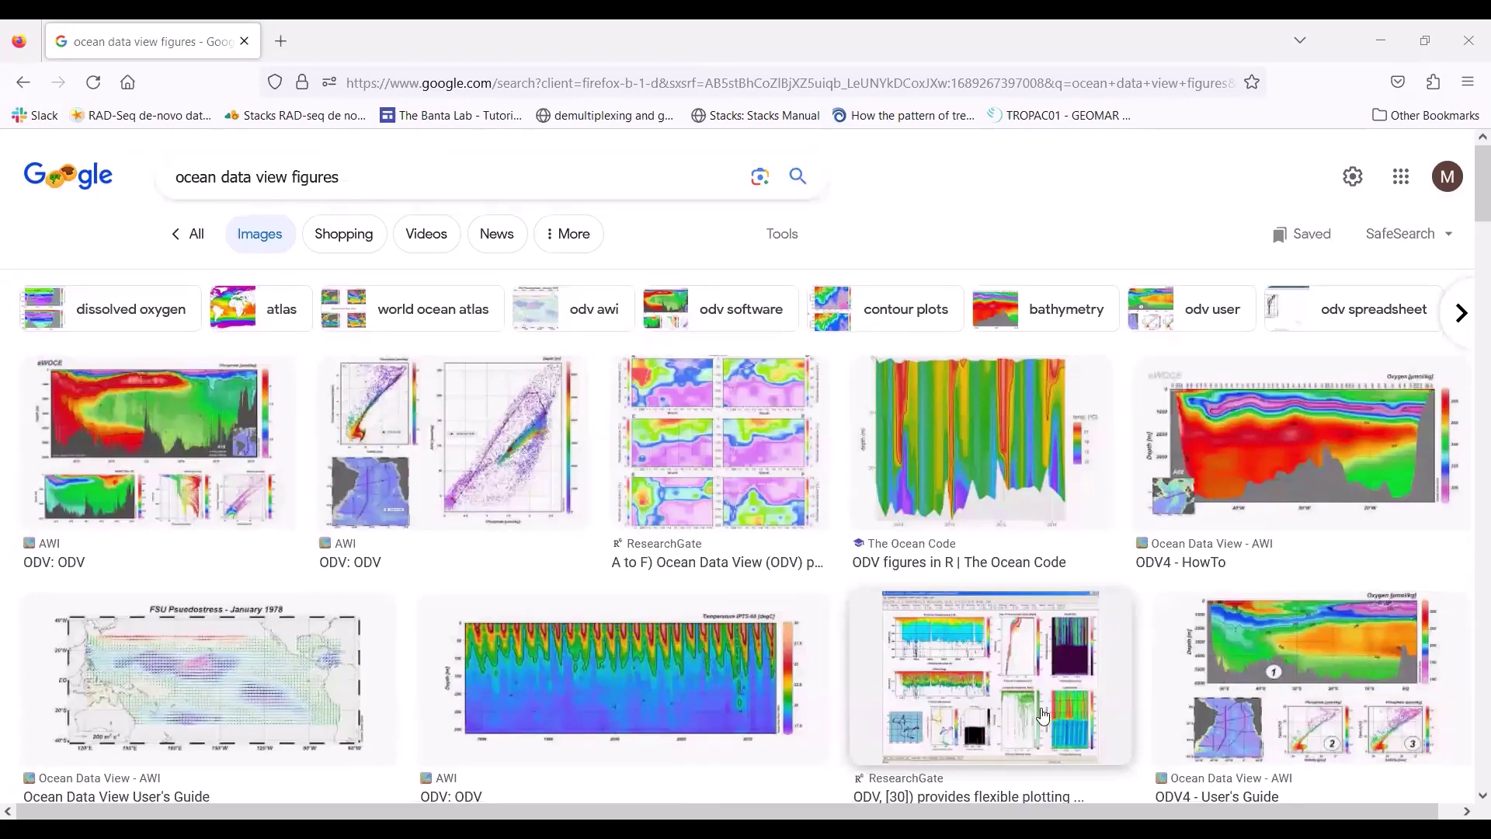
Shorten the image search query to "ocean data view" and run the search.
left_click(469, 164)
key("BackSpace")
key("BackSpace")
key("BackSpace")
key("BackSpace")
key("BackSpace")
key("BackSpace")
key("BackSpace")
key("BackSpace")
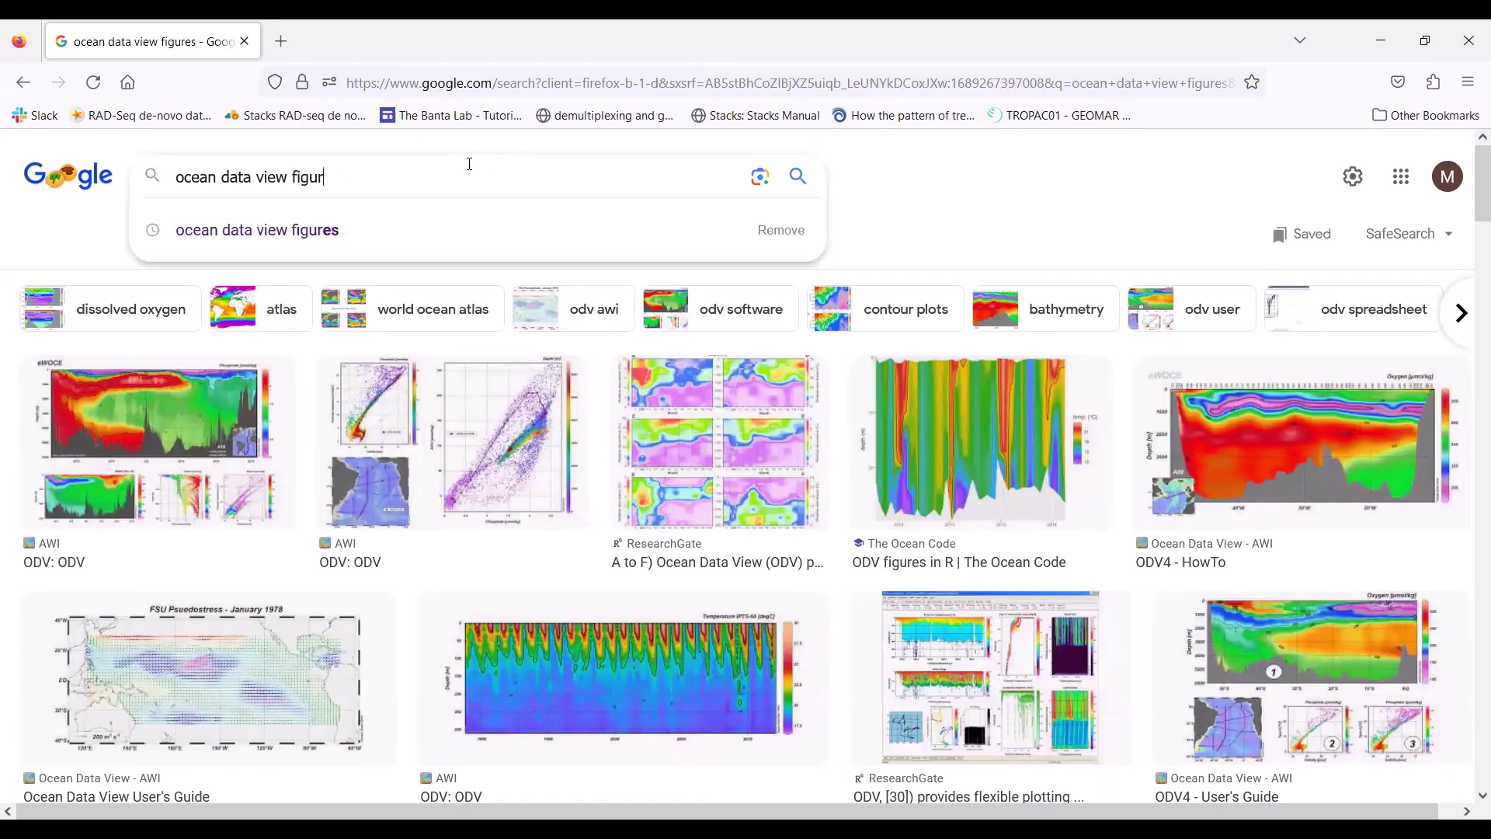
key("Return")
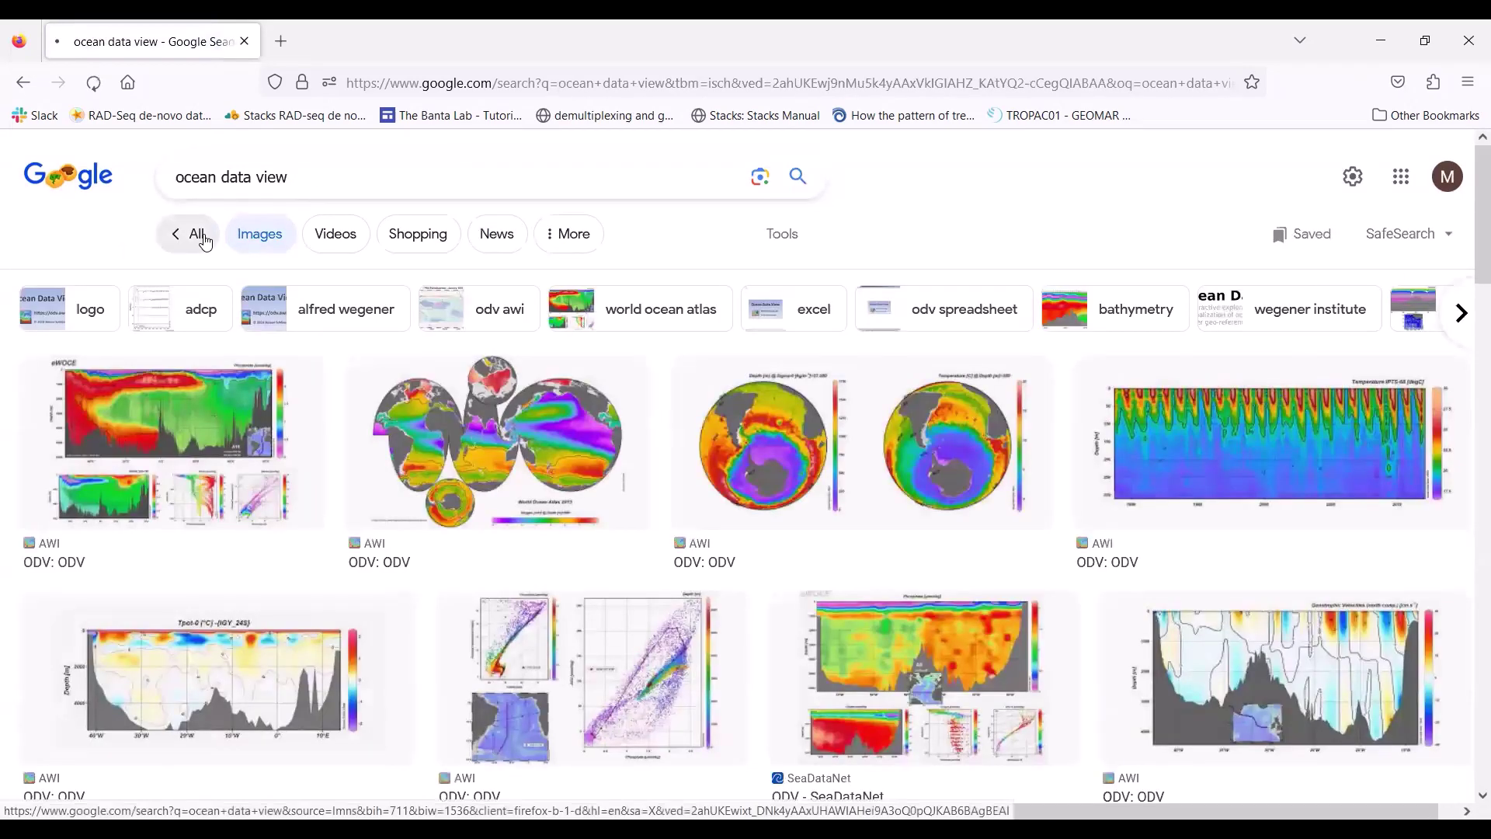
Switch to the general web results and open the ODV: ODV website at odv.awi.de.
left_click(193, 233)
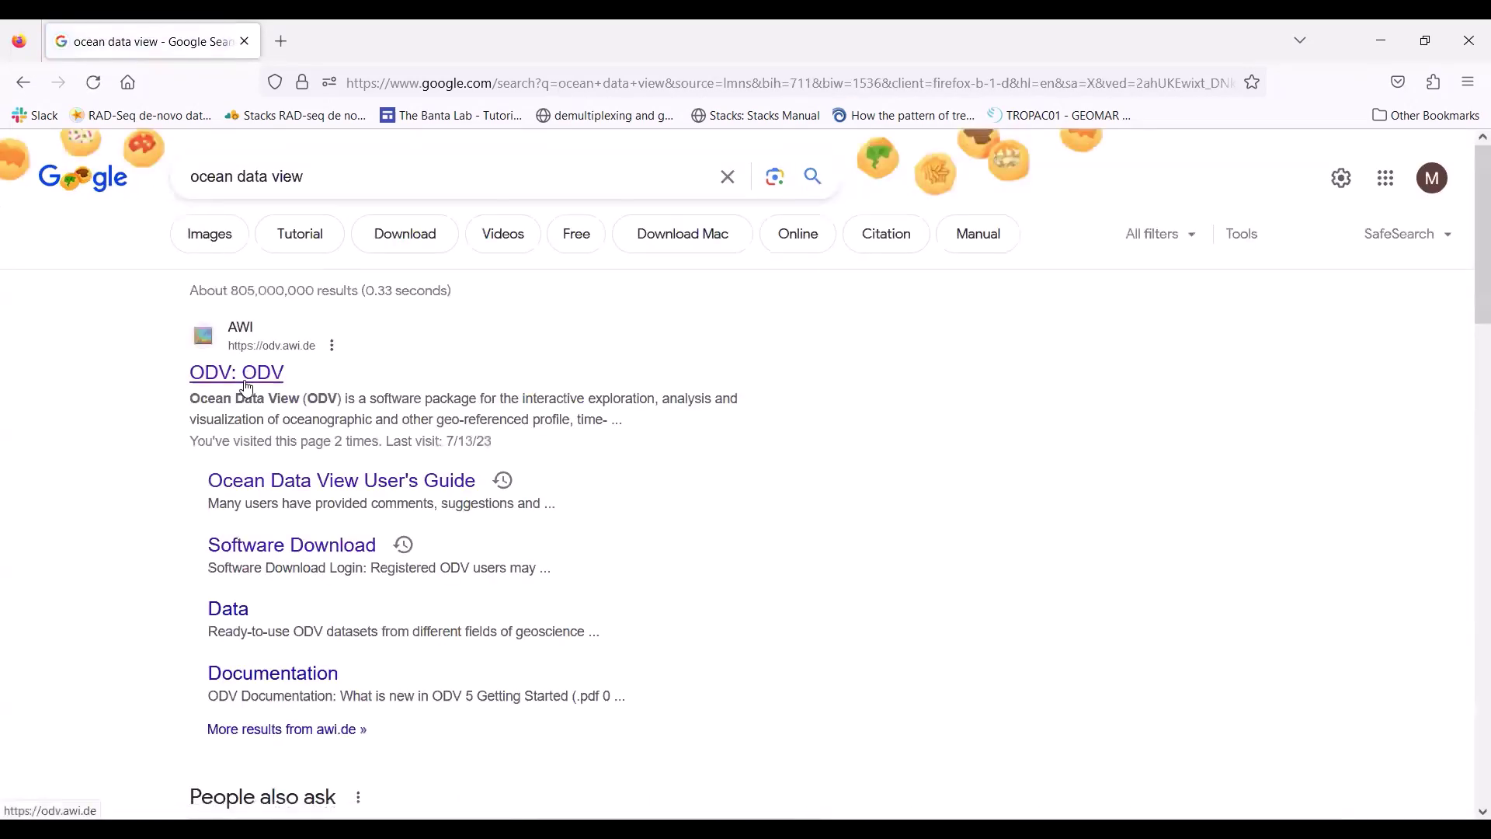
left_click(246, 374)
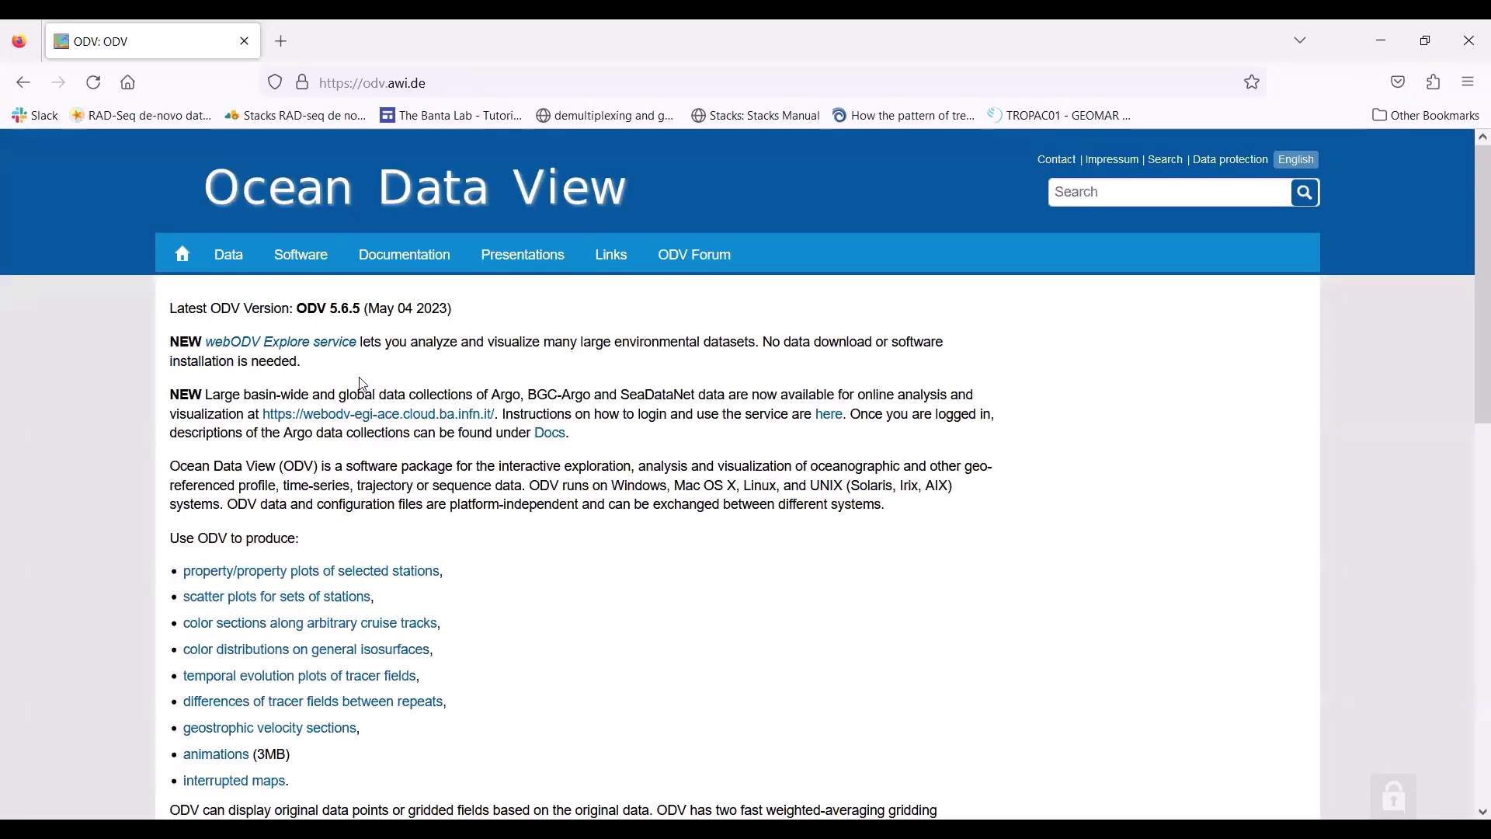
left_click(289, 287)
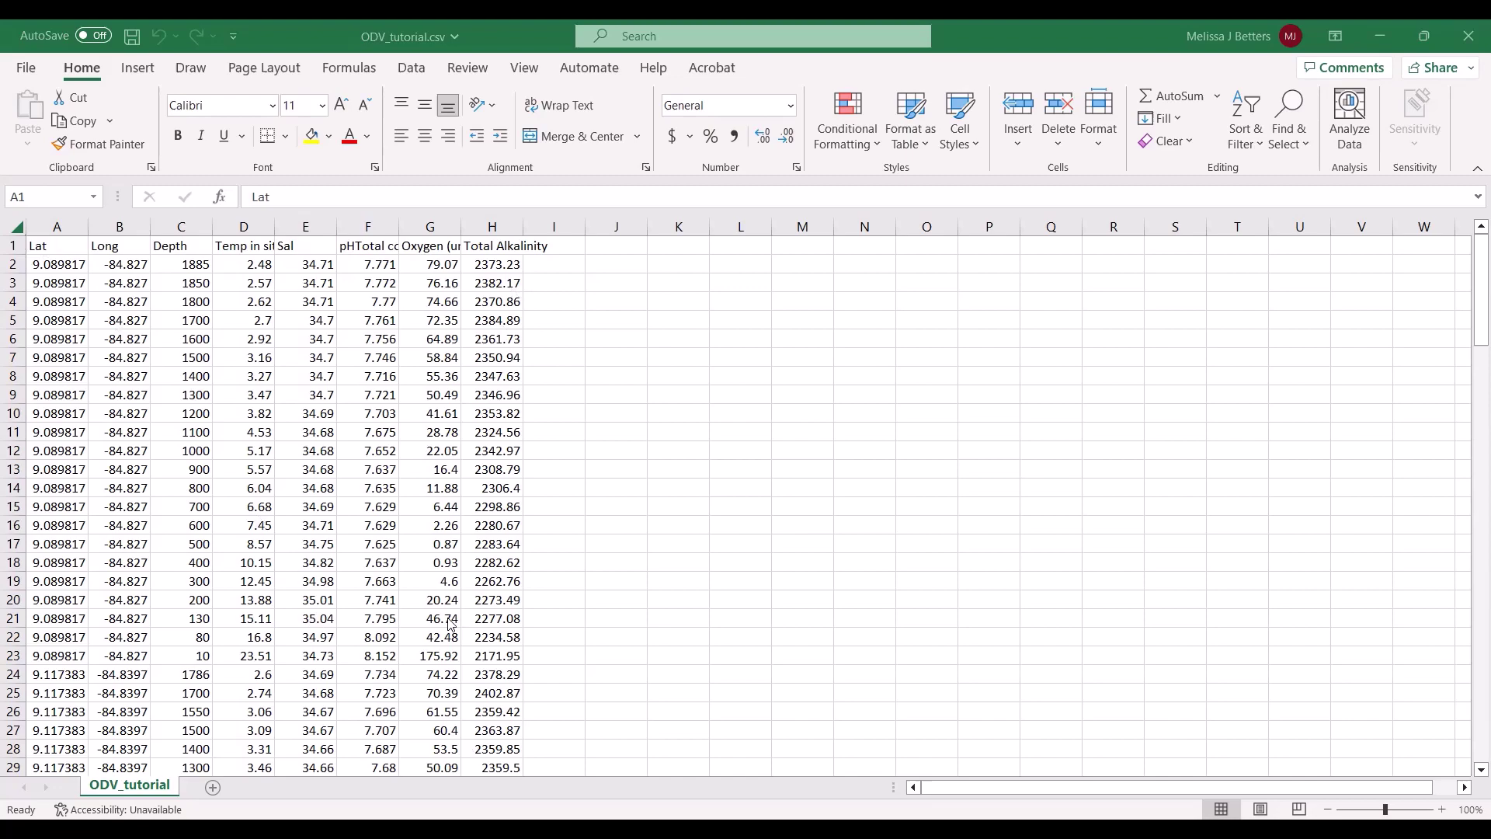
In Excel, examine the data rows of ODV_tutorial.csv and select the first station's Lat and Long values in A2:B23.
scroll(451, 625, "down", 20)
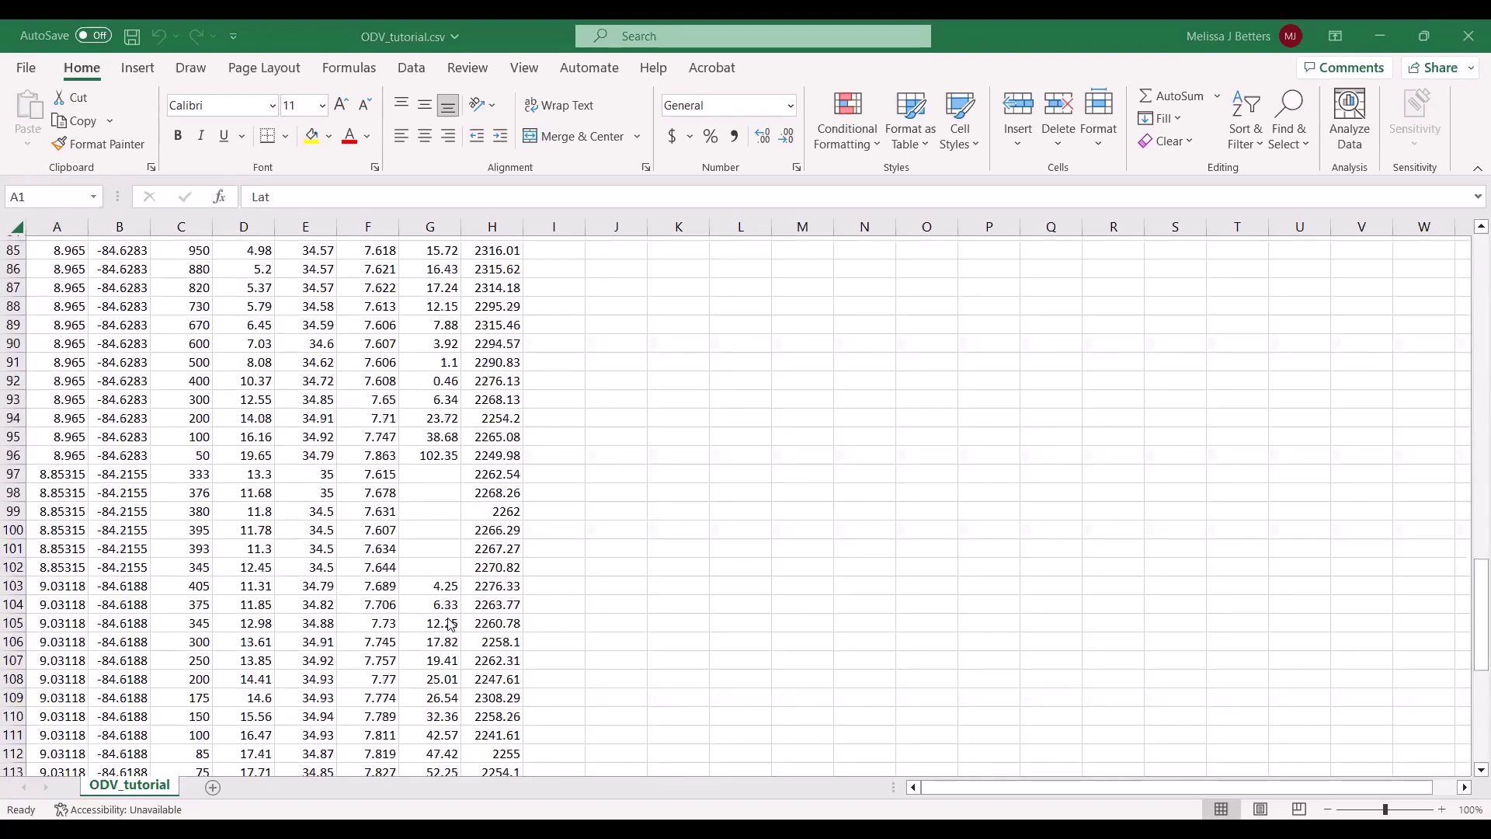
scroll(452, 625, "down", 14)
scroll(451, 625, "up", 13)
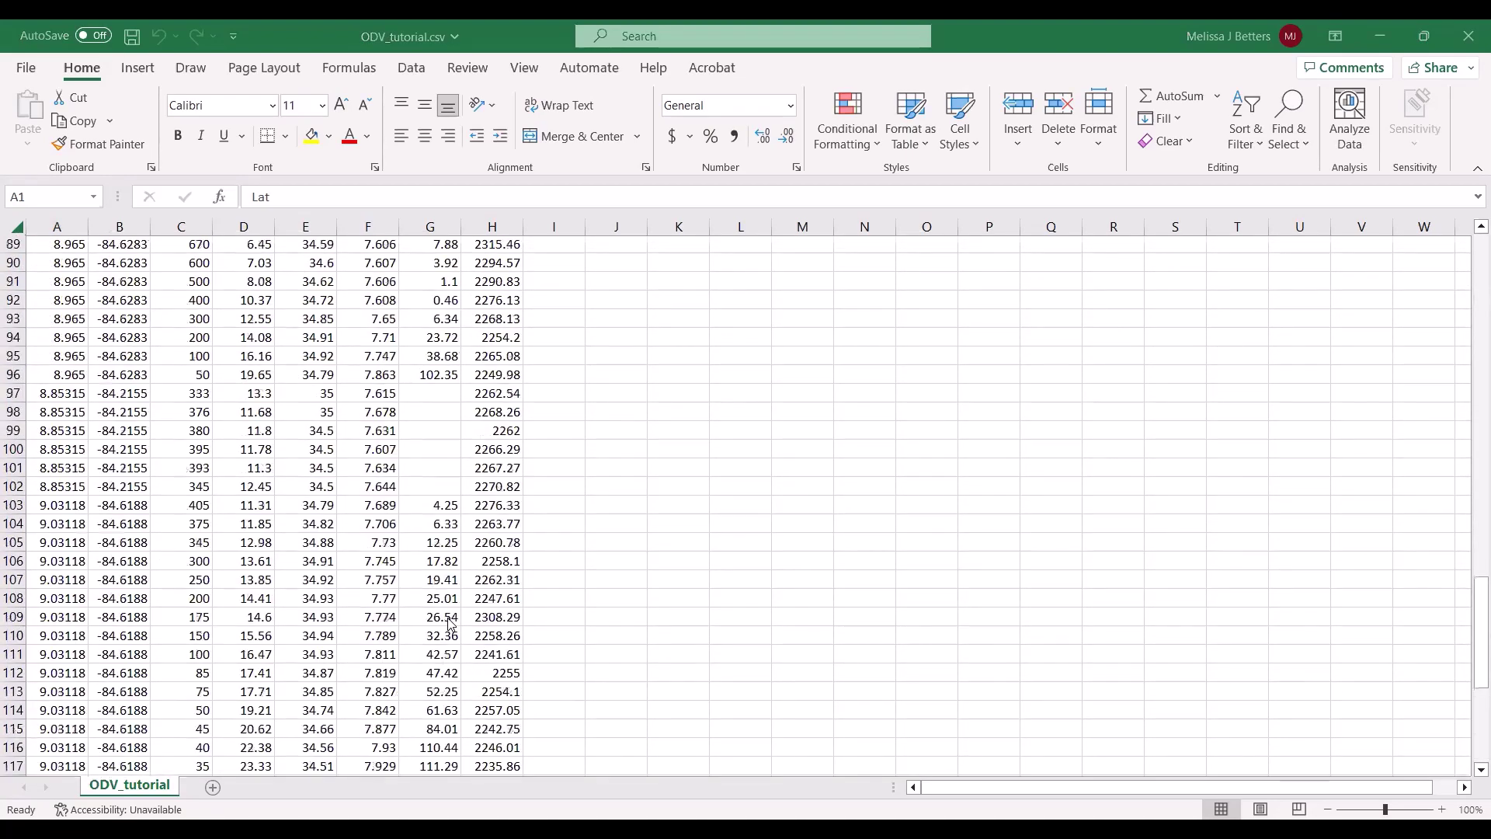
scroll(452, 625, "up", 20)
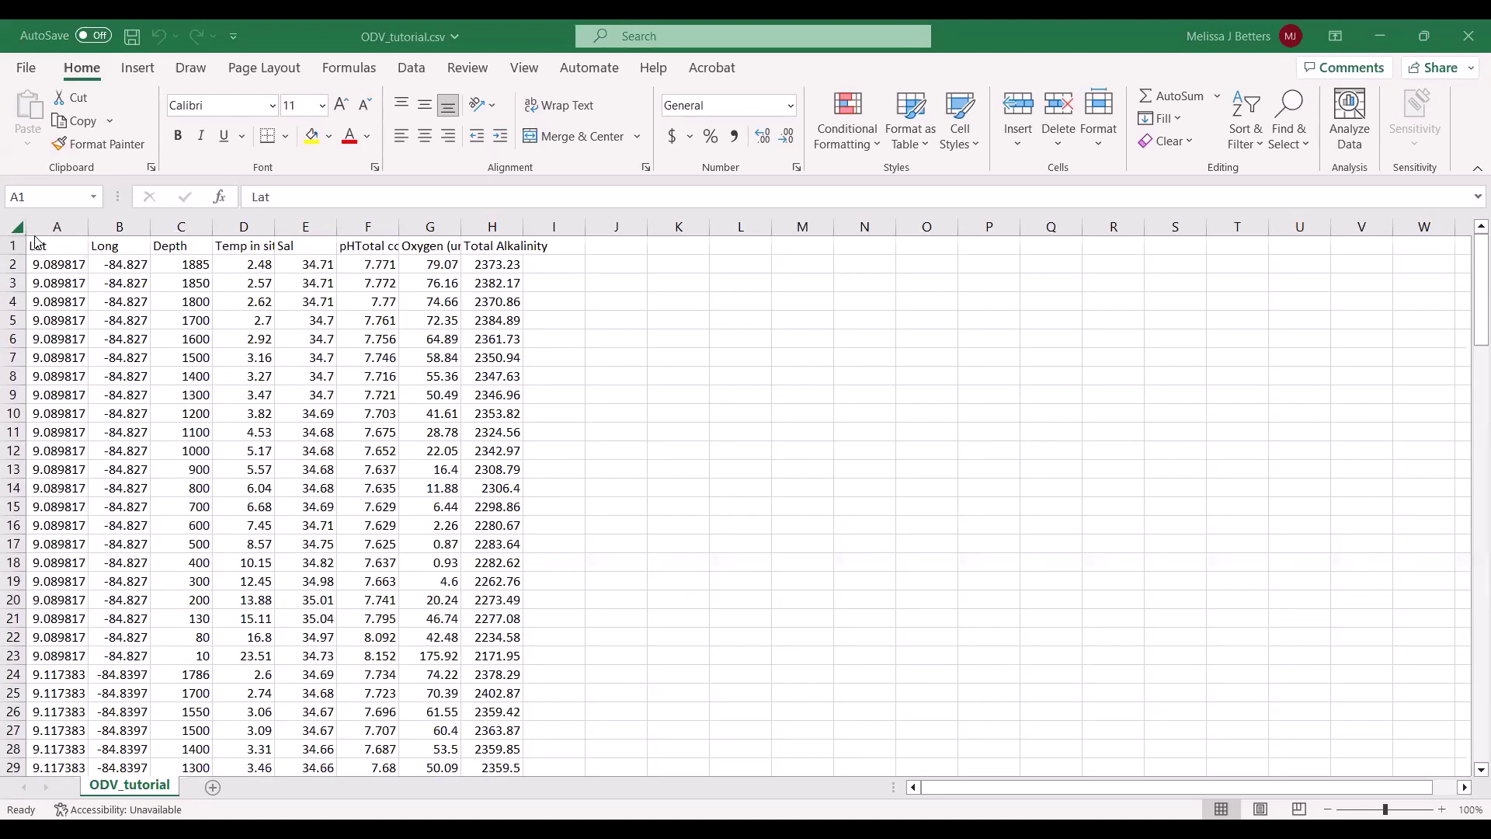
left_click_drag(523, 246, 143, 649)
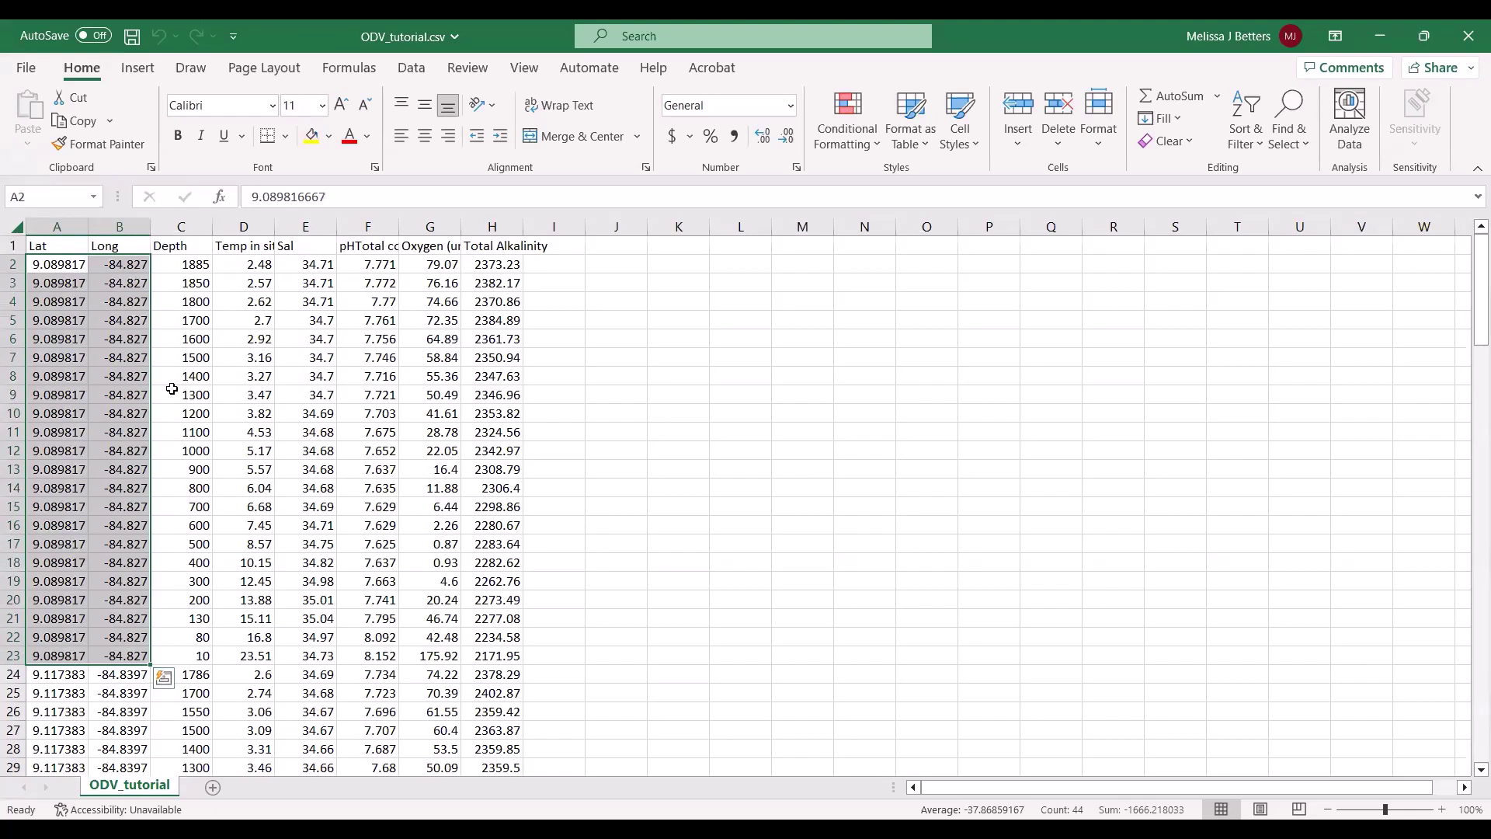
Inspect the Depth column, the headers through Total Alkalinity, and the rows of the following stations.
left_click(181, 269)
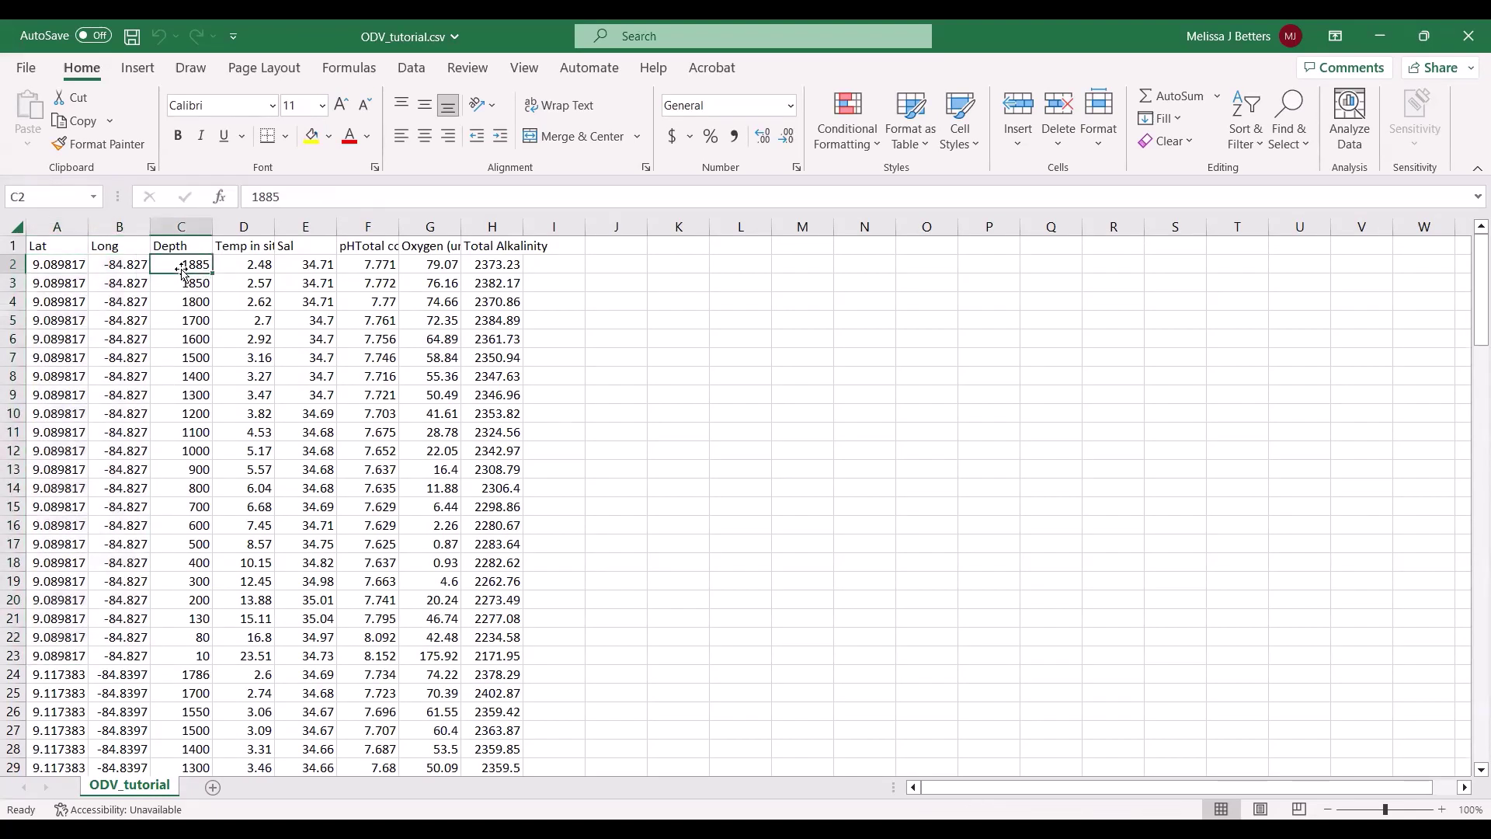
key("Right")
key("Up")
key("Right")
key("Right")
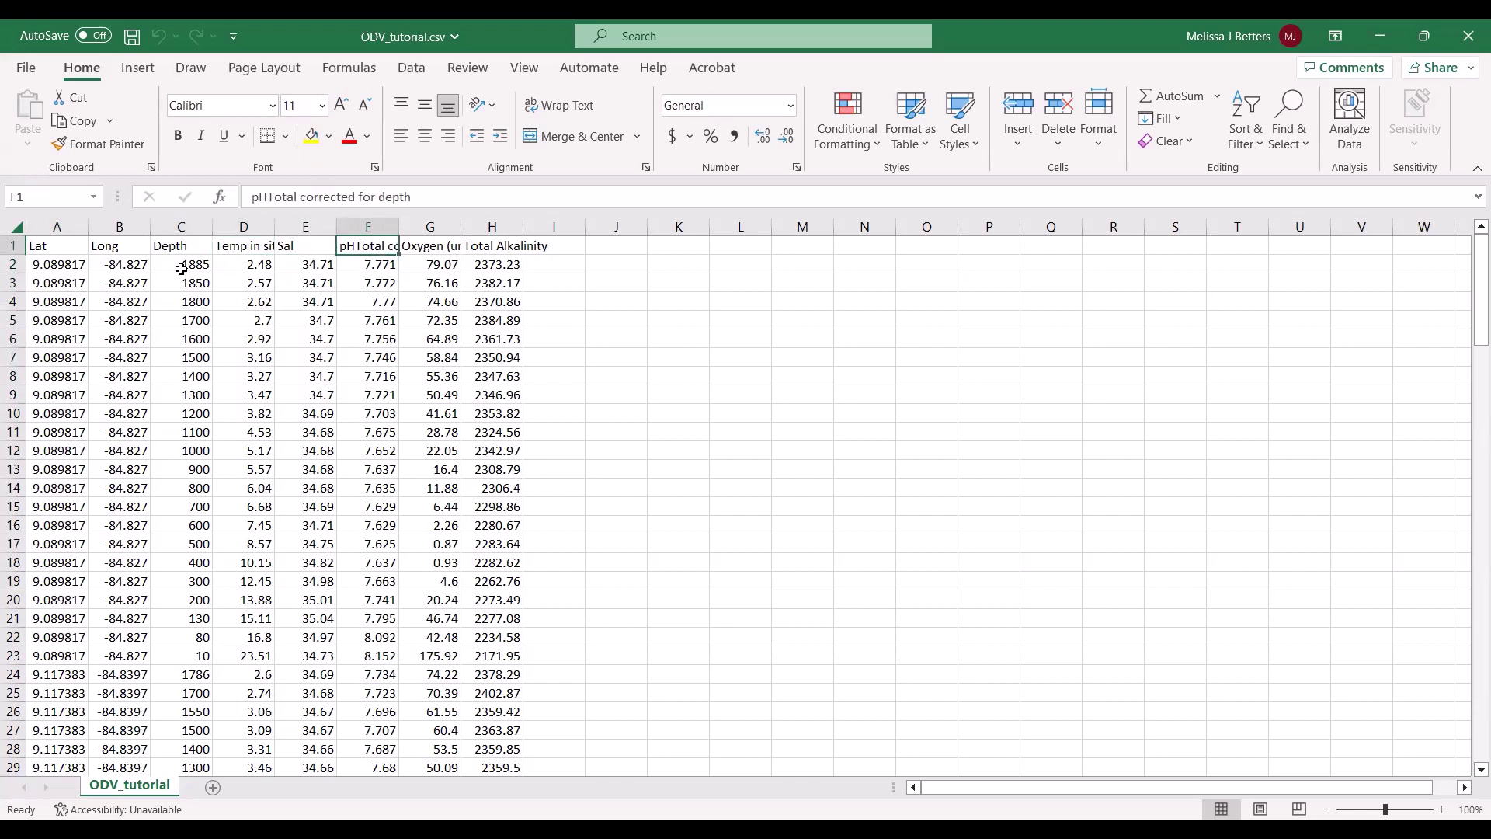
key("Right")
key("Right")
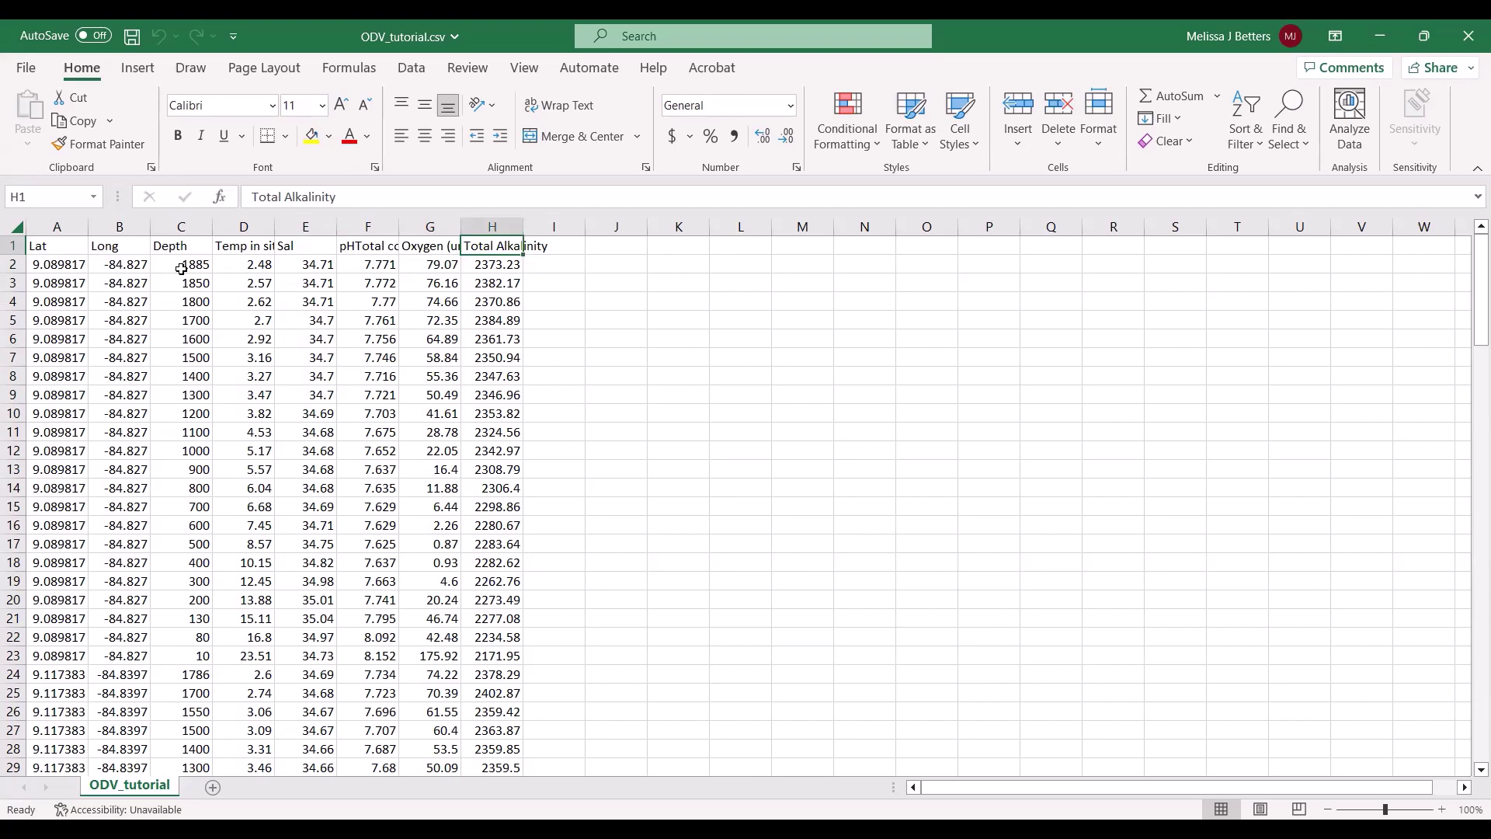
scroll(122, 517, "down", 14)
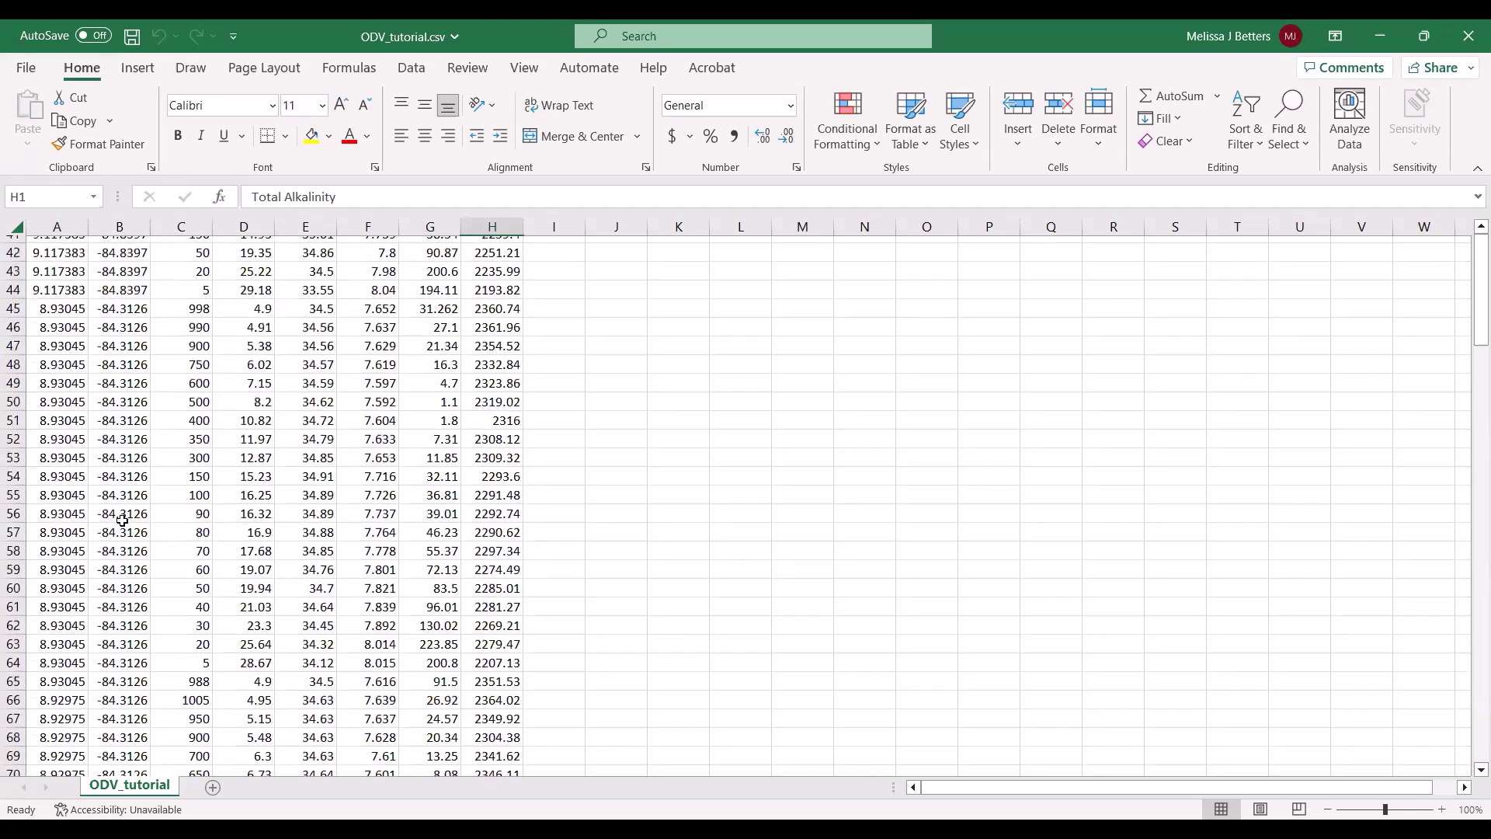
scroll(122, 520, "down", 10)
scroll(122, 519, "up", 20)
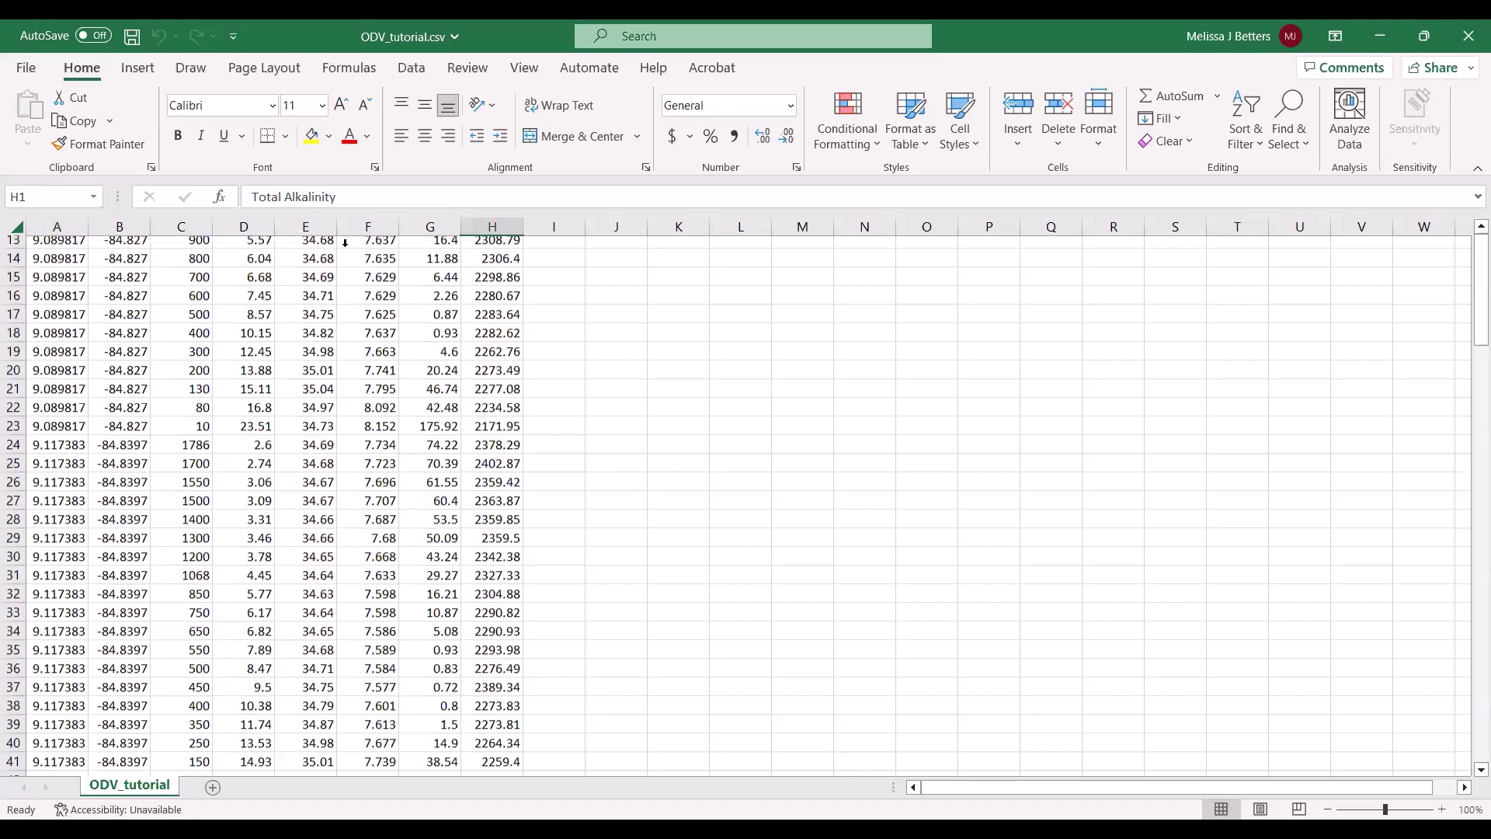
scroll(122, 520, "up", 4)
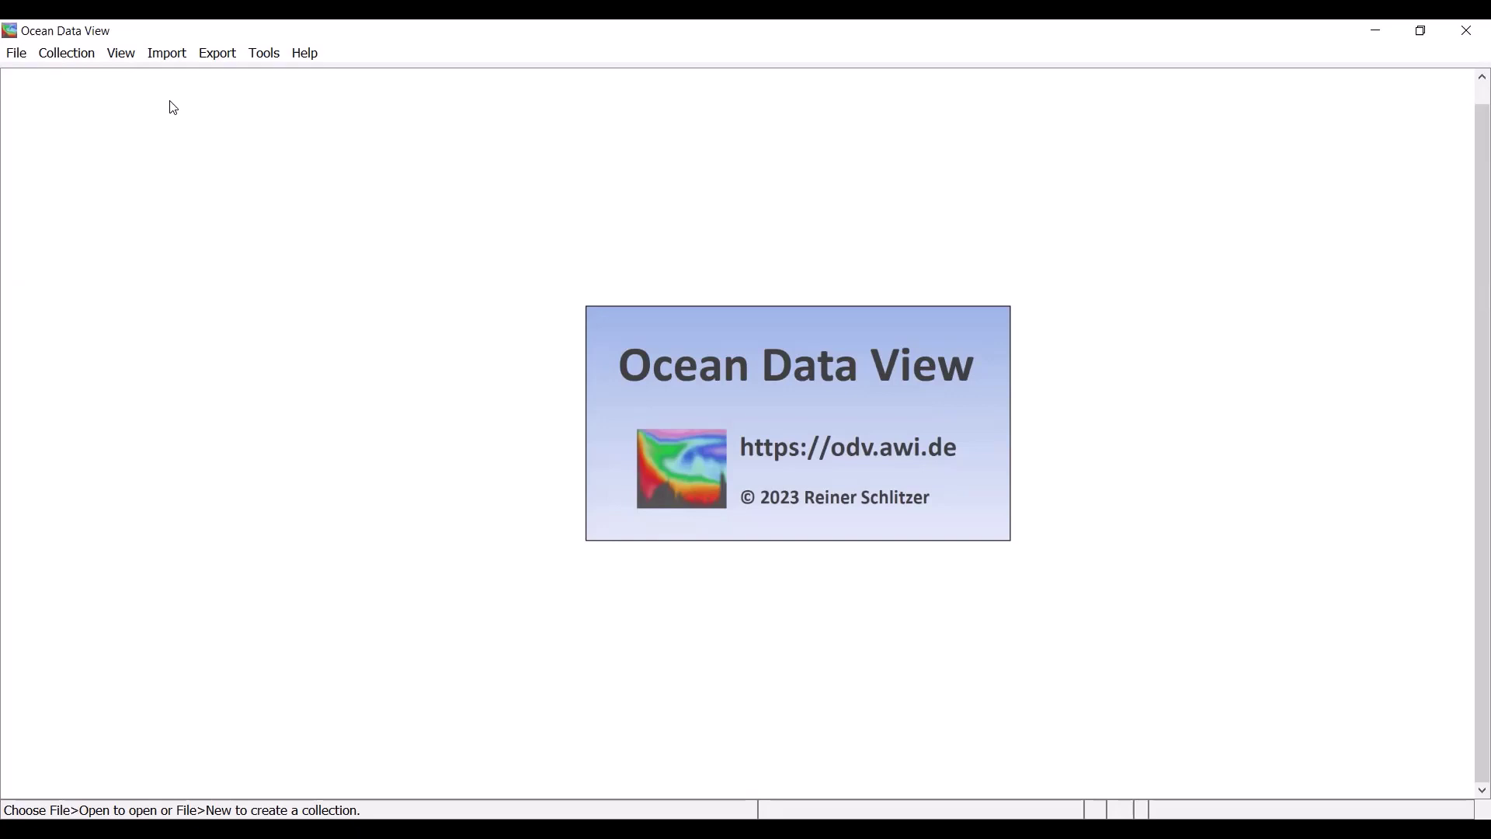
In Ocean Data View, import ODV_tutorial.csv as an ODV spreadsheet, choosing the comma as column separator.
left_click(185, 58)
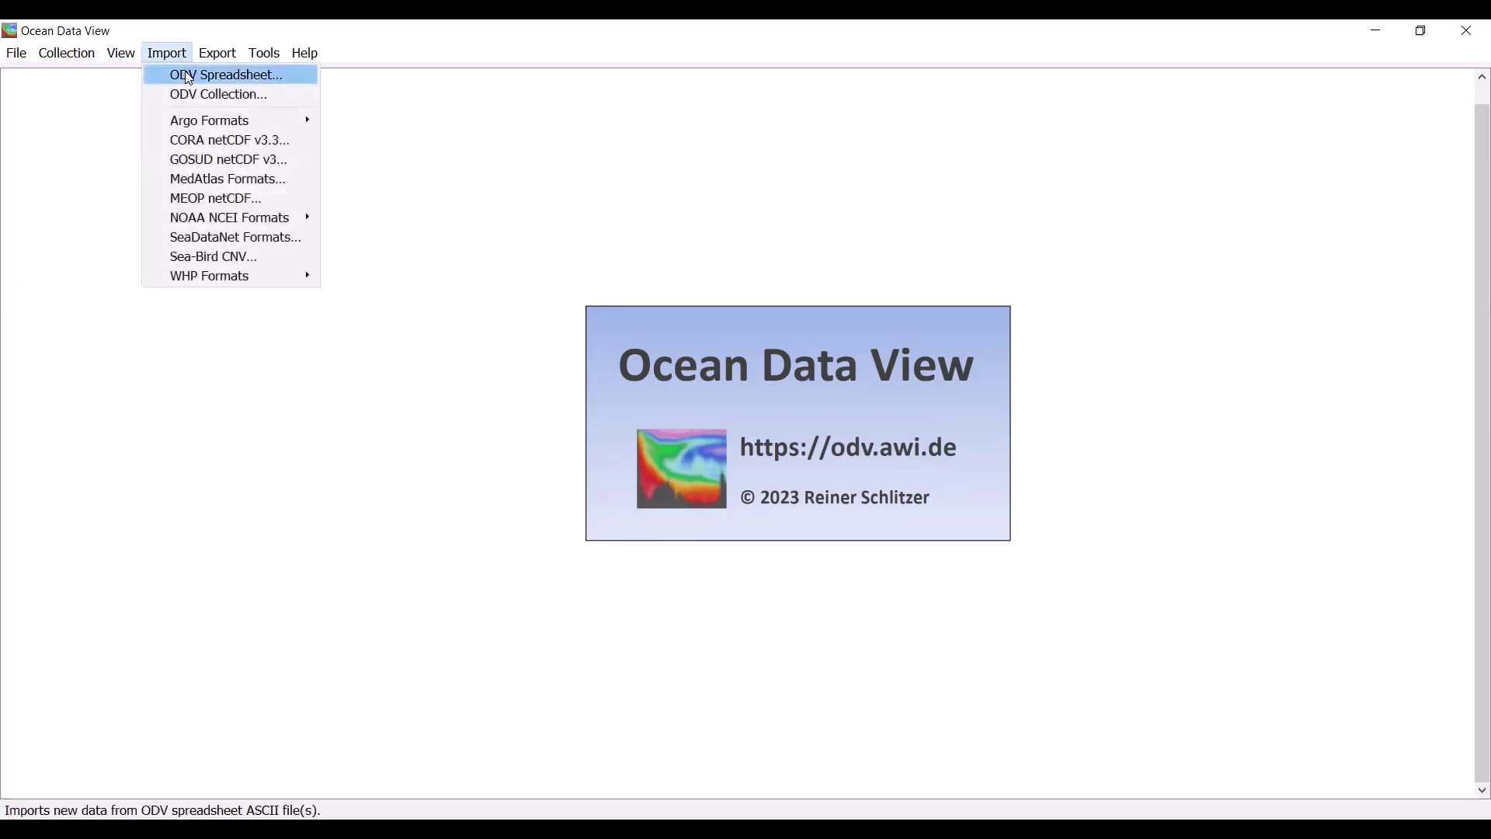
left_click(279, 81)
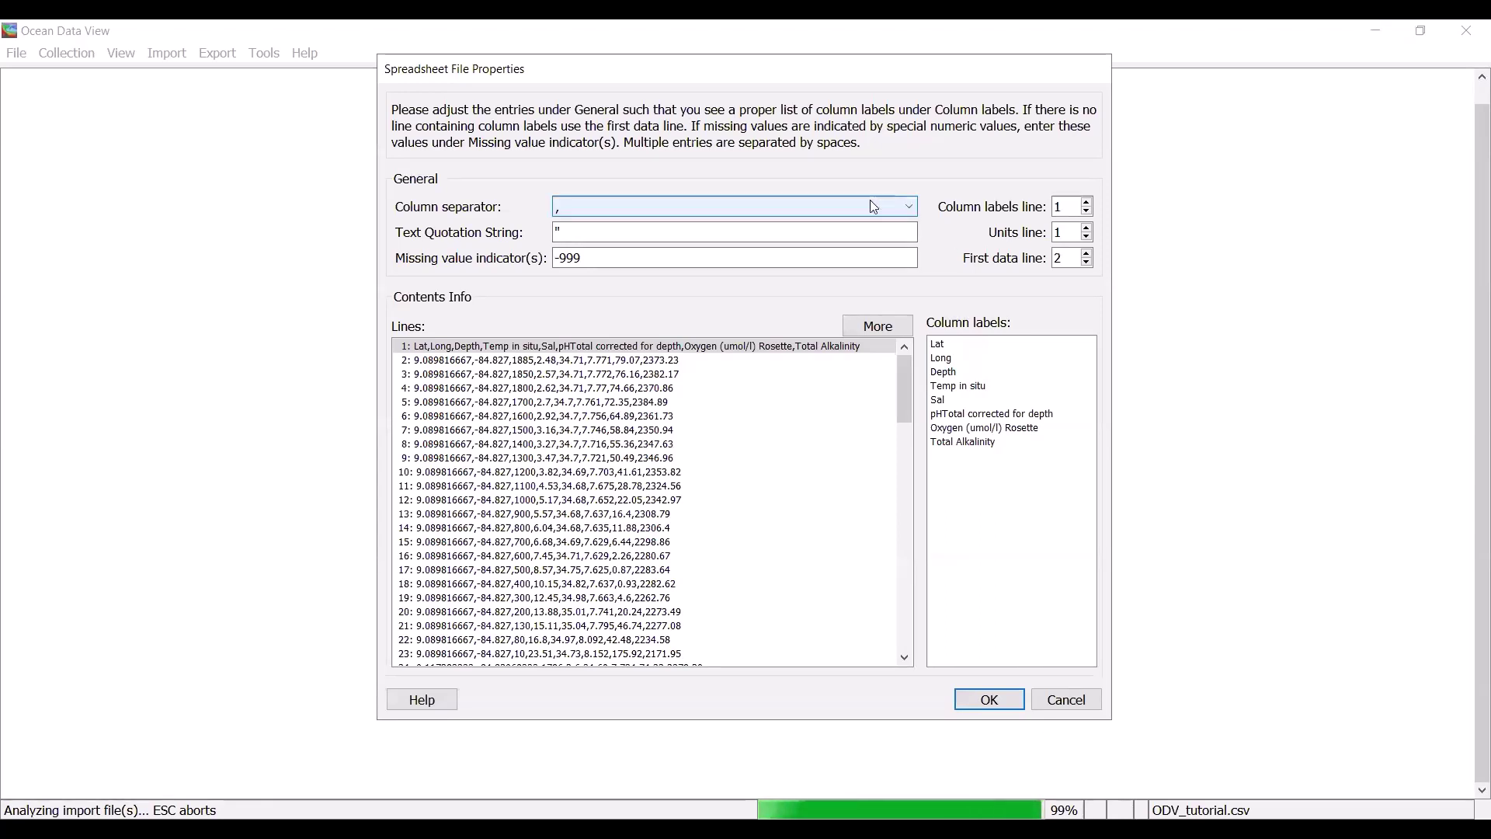
left_click(758, 202)
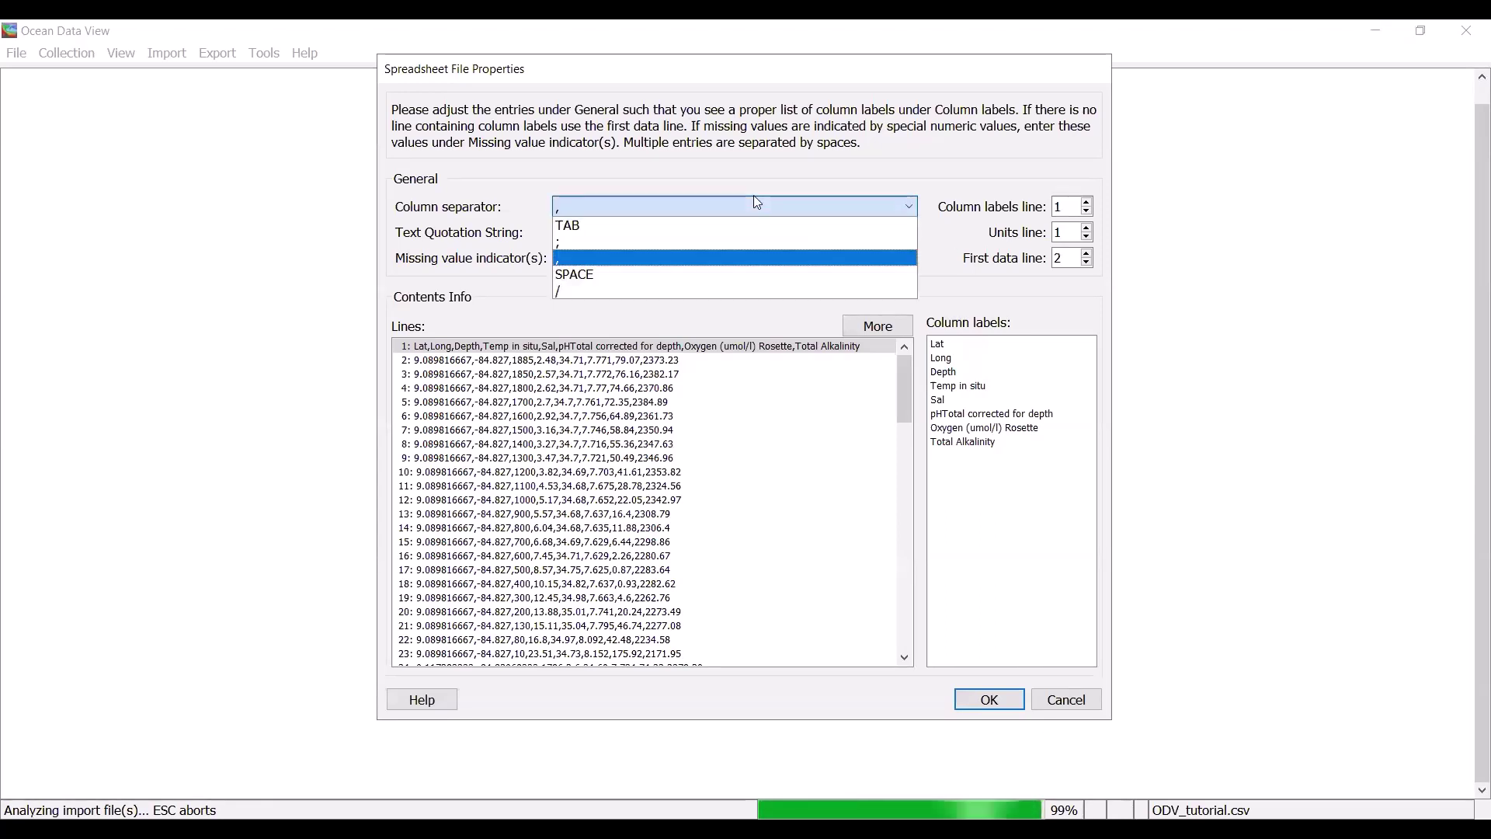
left_click(564, 264)
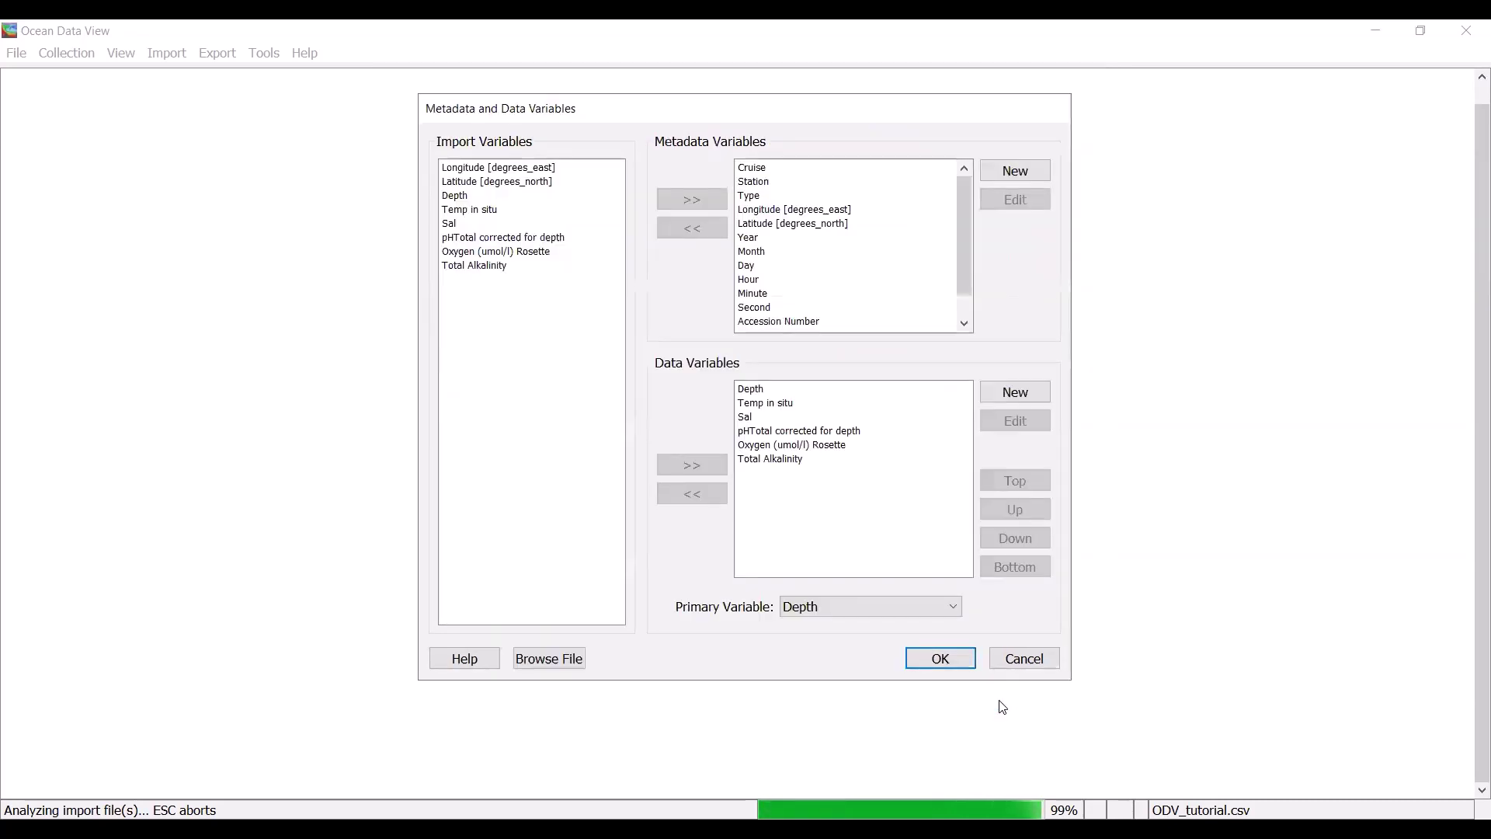
Check how each import variable, from Longitude to Total Alkalinity, is matched to the metadata and data variables.
left_click(936, 167)
left_click_drag(933, 126, 935, 157)
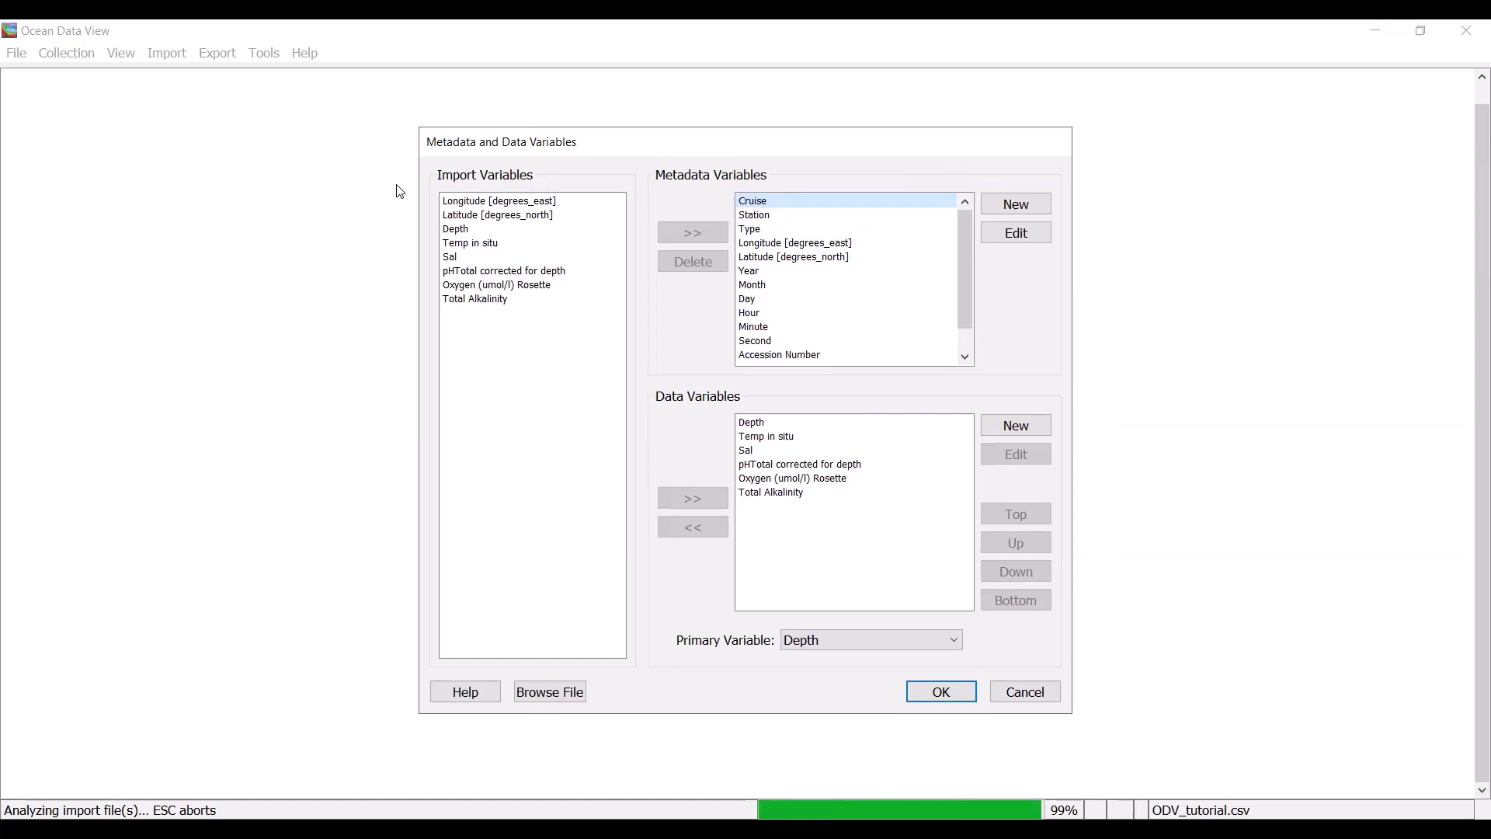
left_click(829, 247)
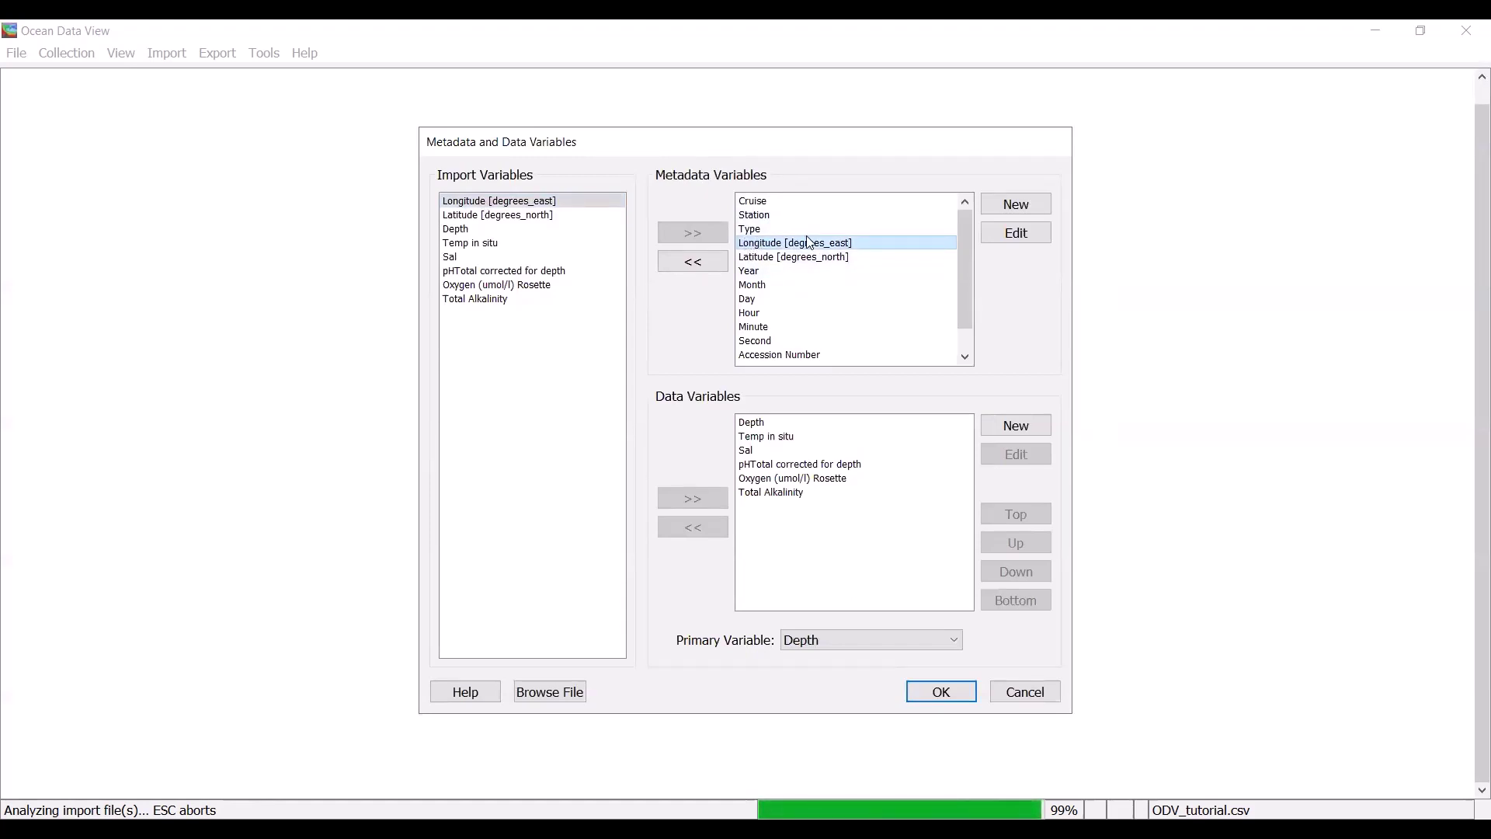
left_click(511, 218)
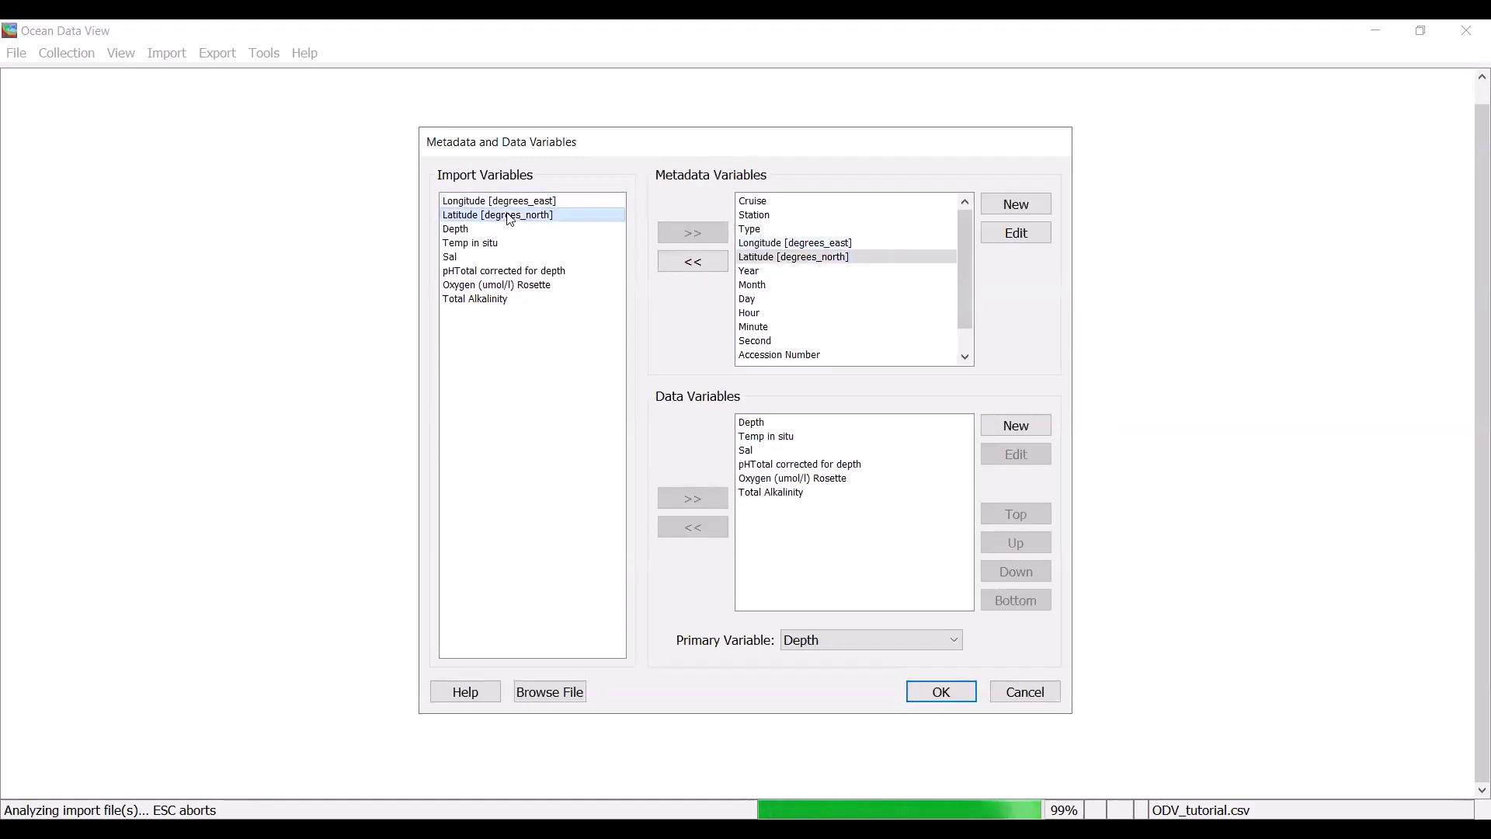
left_click(508, 229)
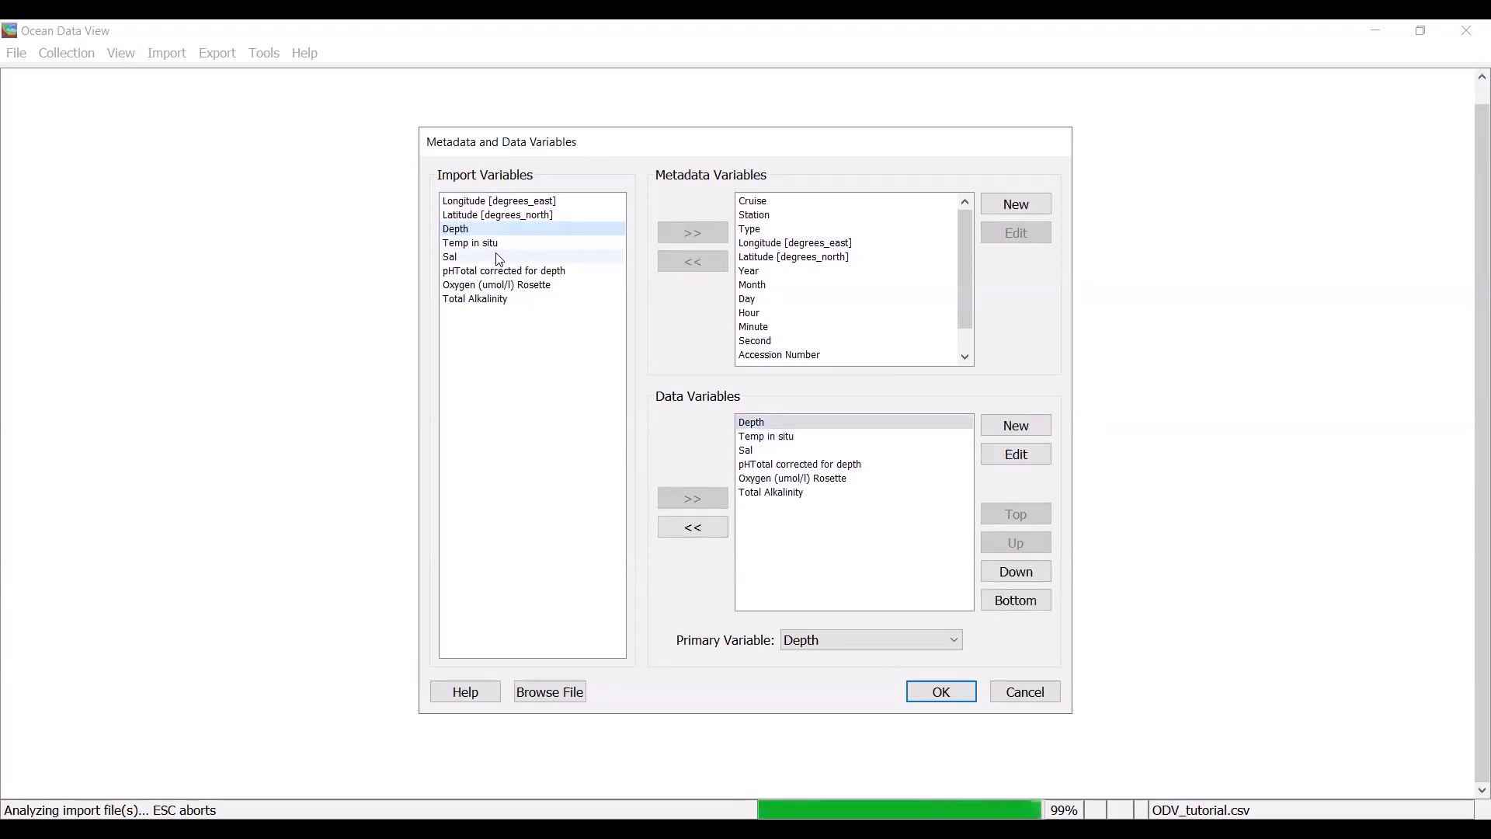
left_click(514, 243)
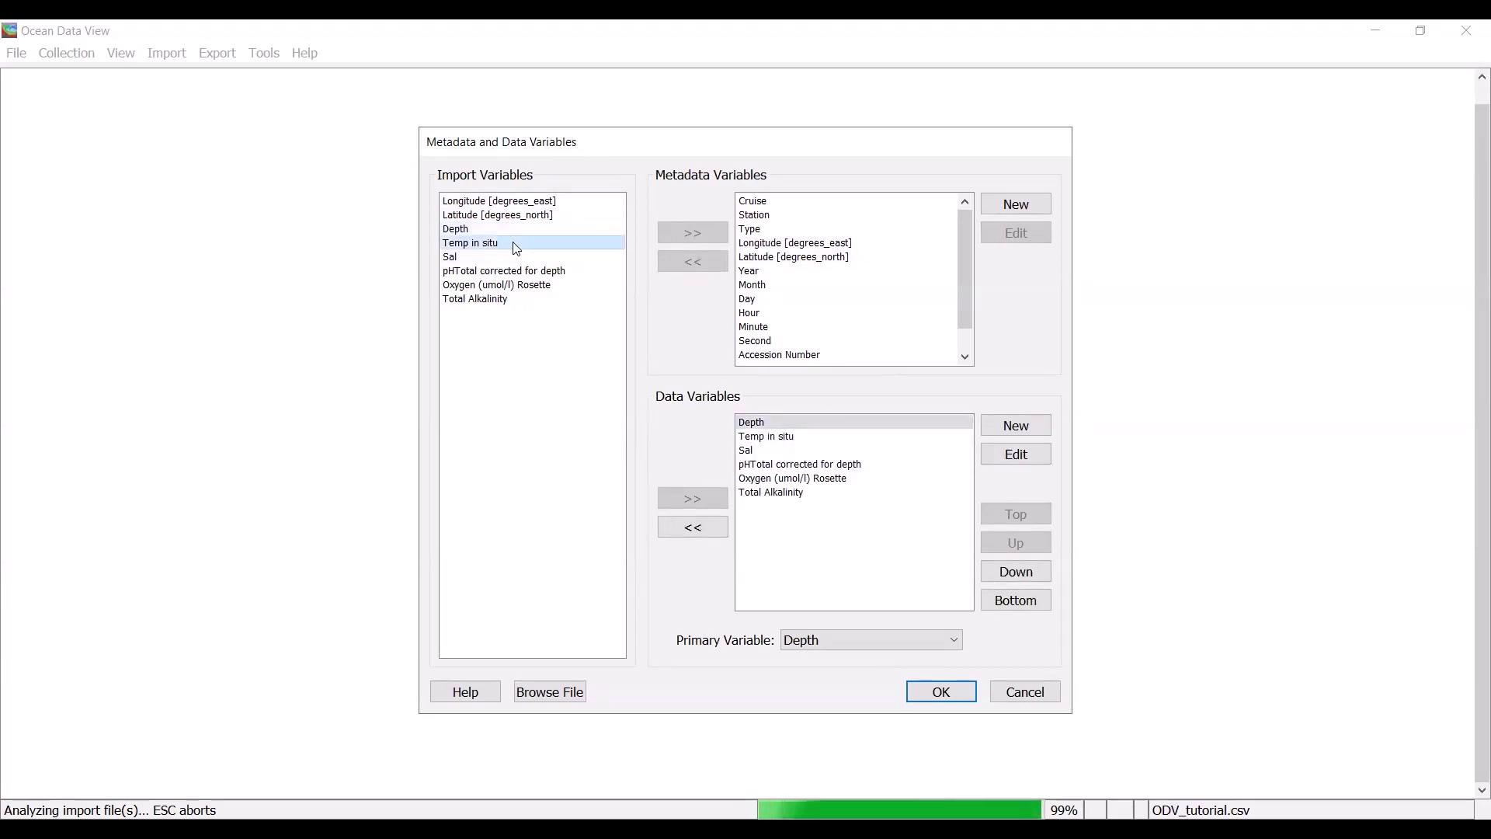
left_click(464, 259)
left_click(474, 271)
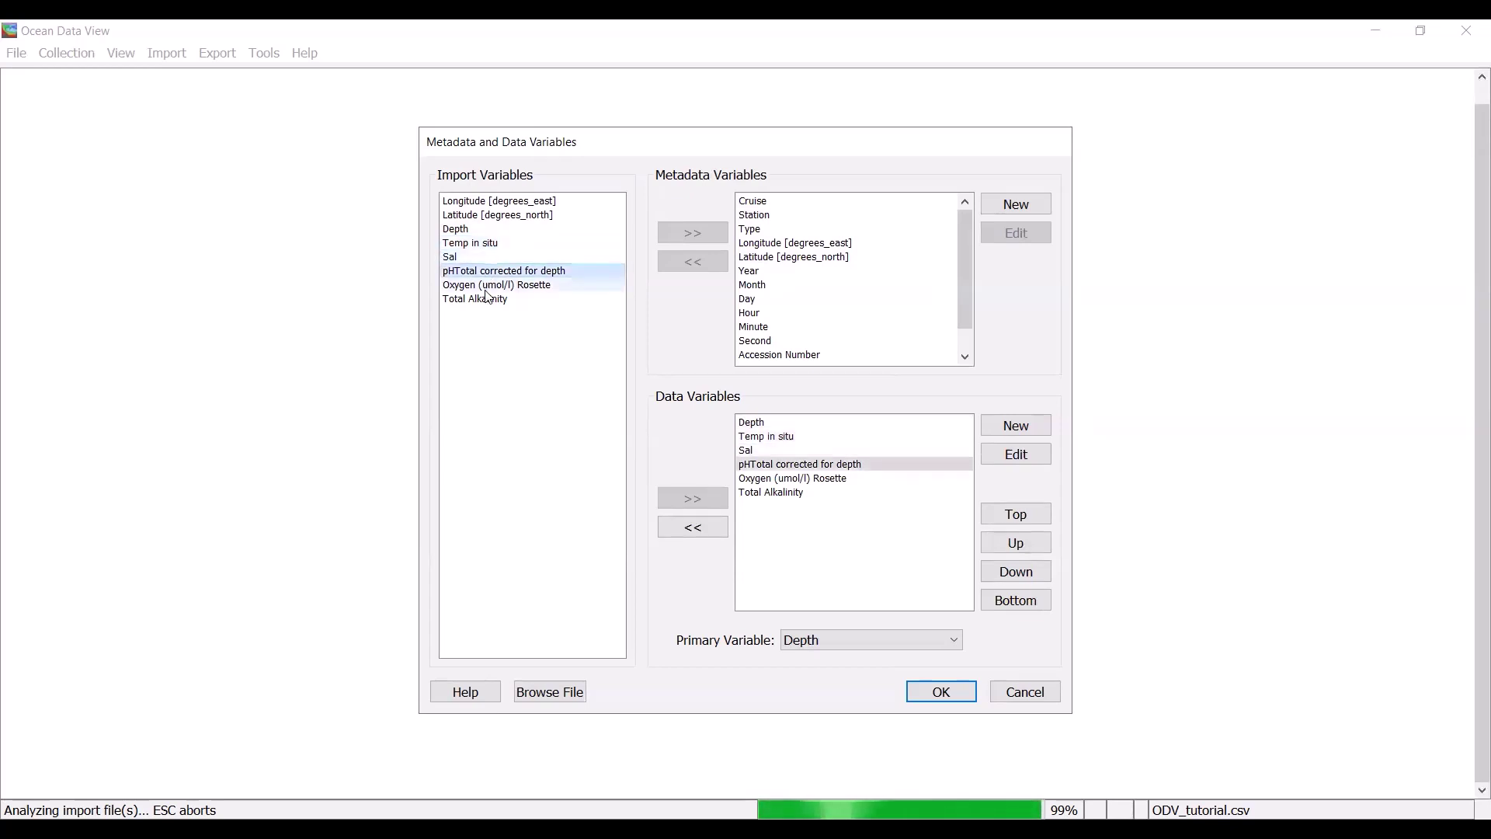
left_click(487, 287)
left_click(503, 302)
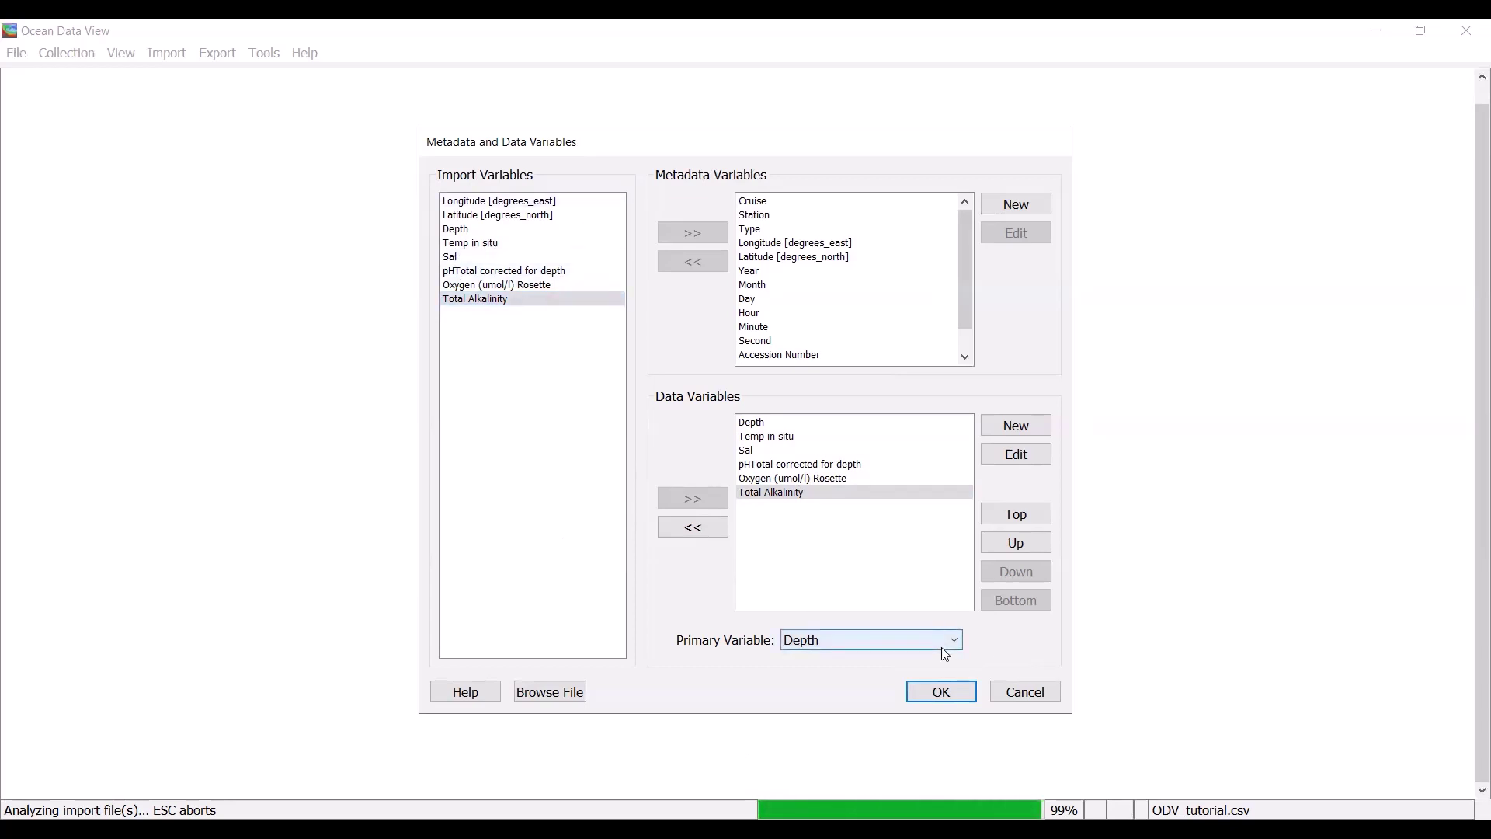
Accept the variable lists with Depth as primary variable and the collection properties with GeneralField and GeneralType.
left_click(941, 692)
left_click(868, 339)
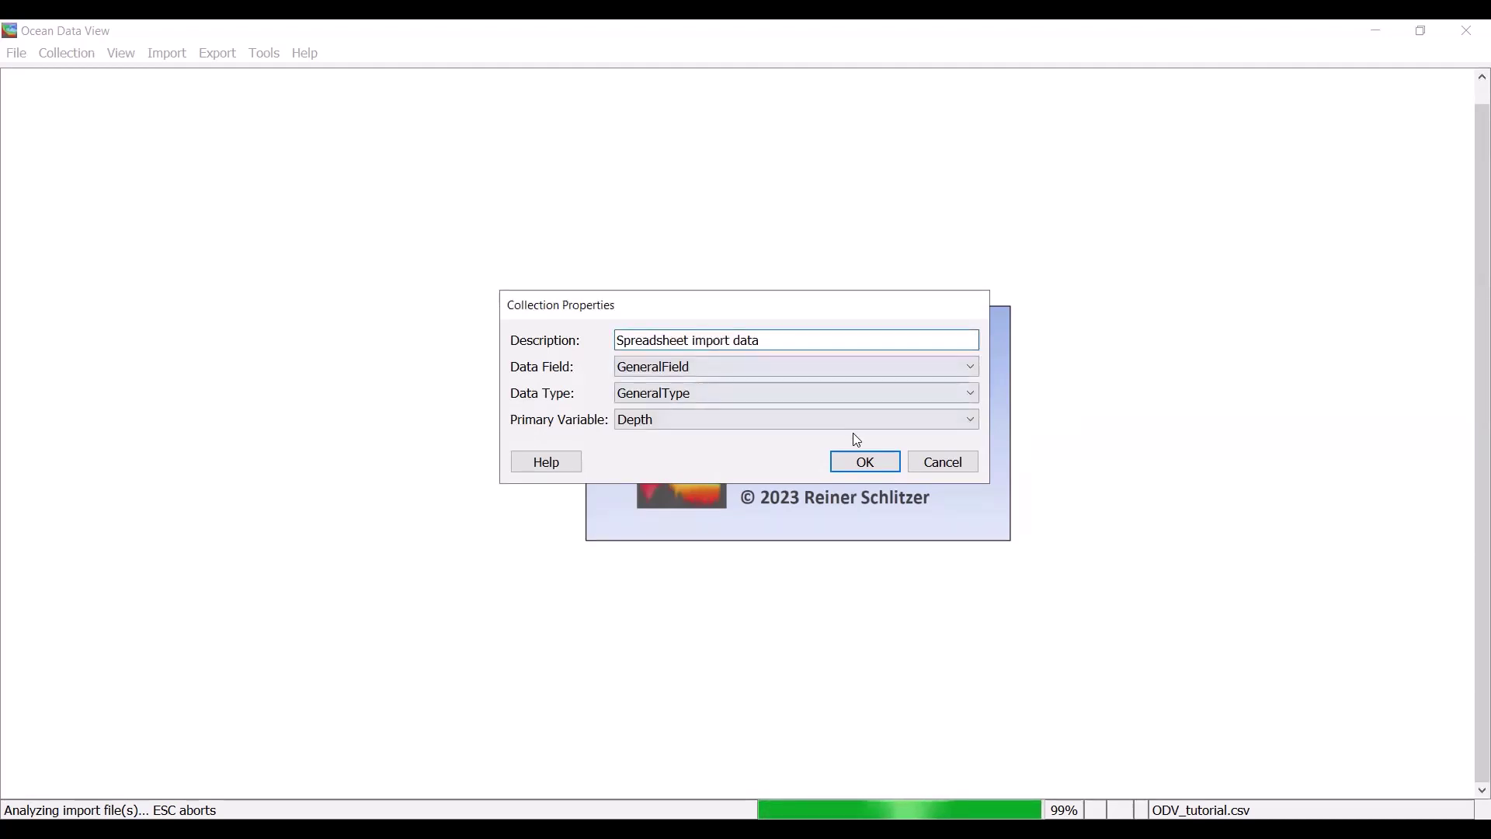
left_click(866, 465)
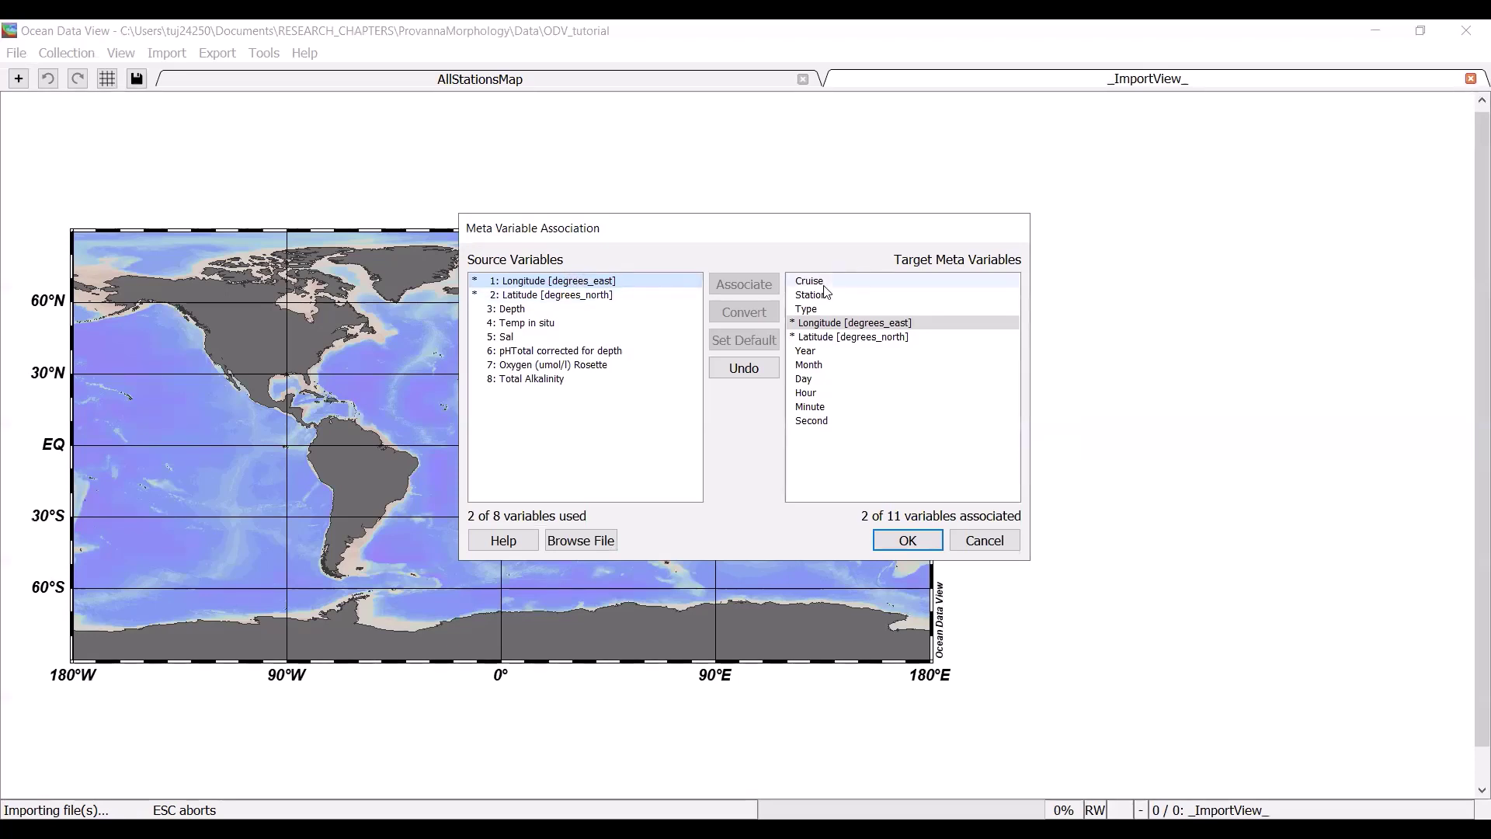
Check that the Longitude and Latitude source variables are matched to their target meta variables and accept the association.
left_click(832, 325)
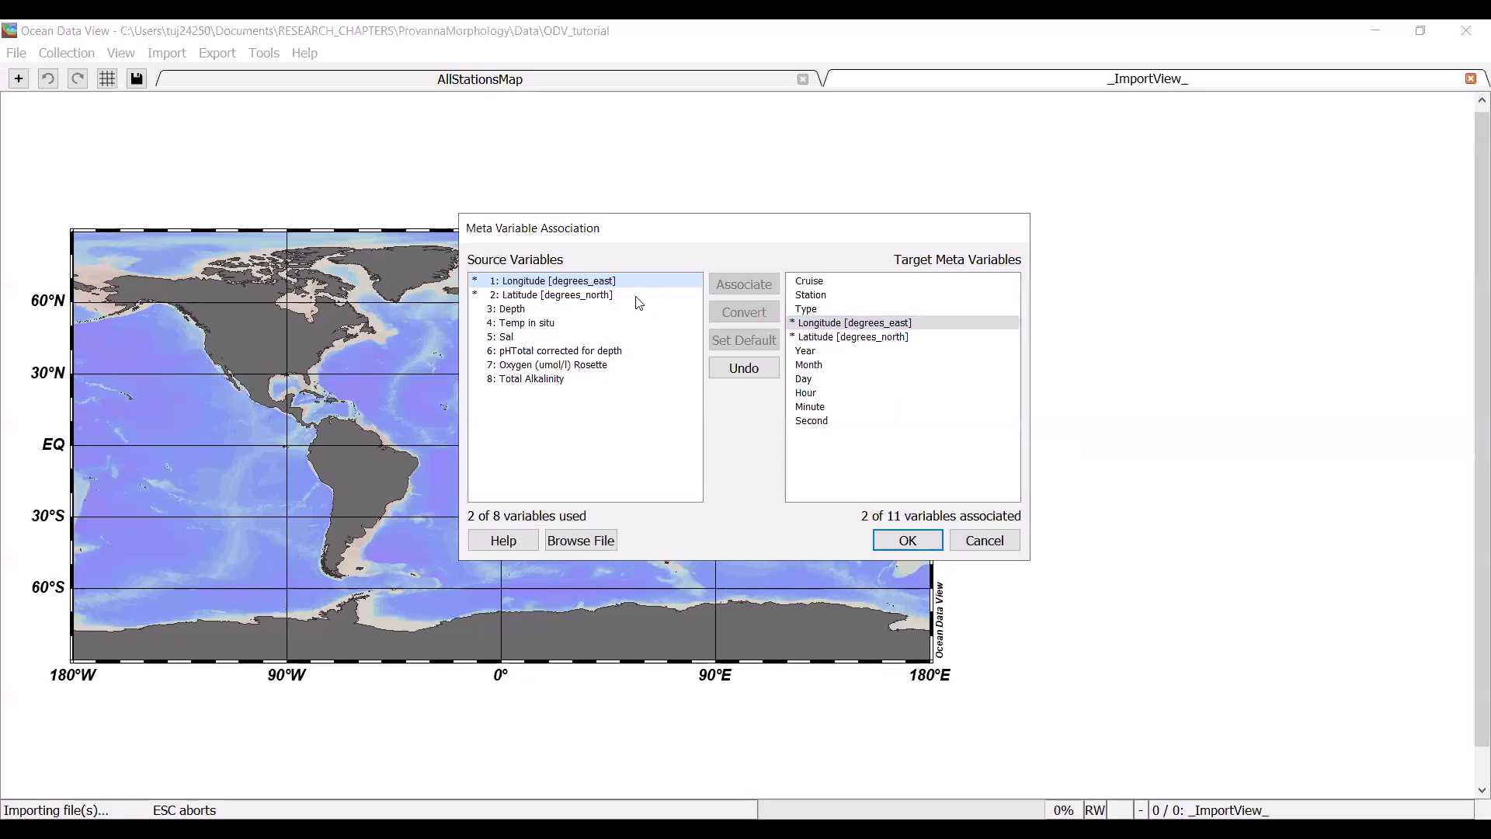
left_click(569, 296)
left_click(526, 309)
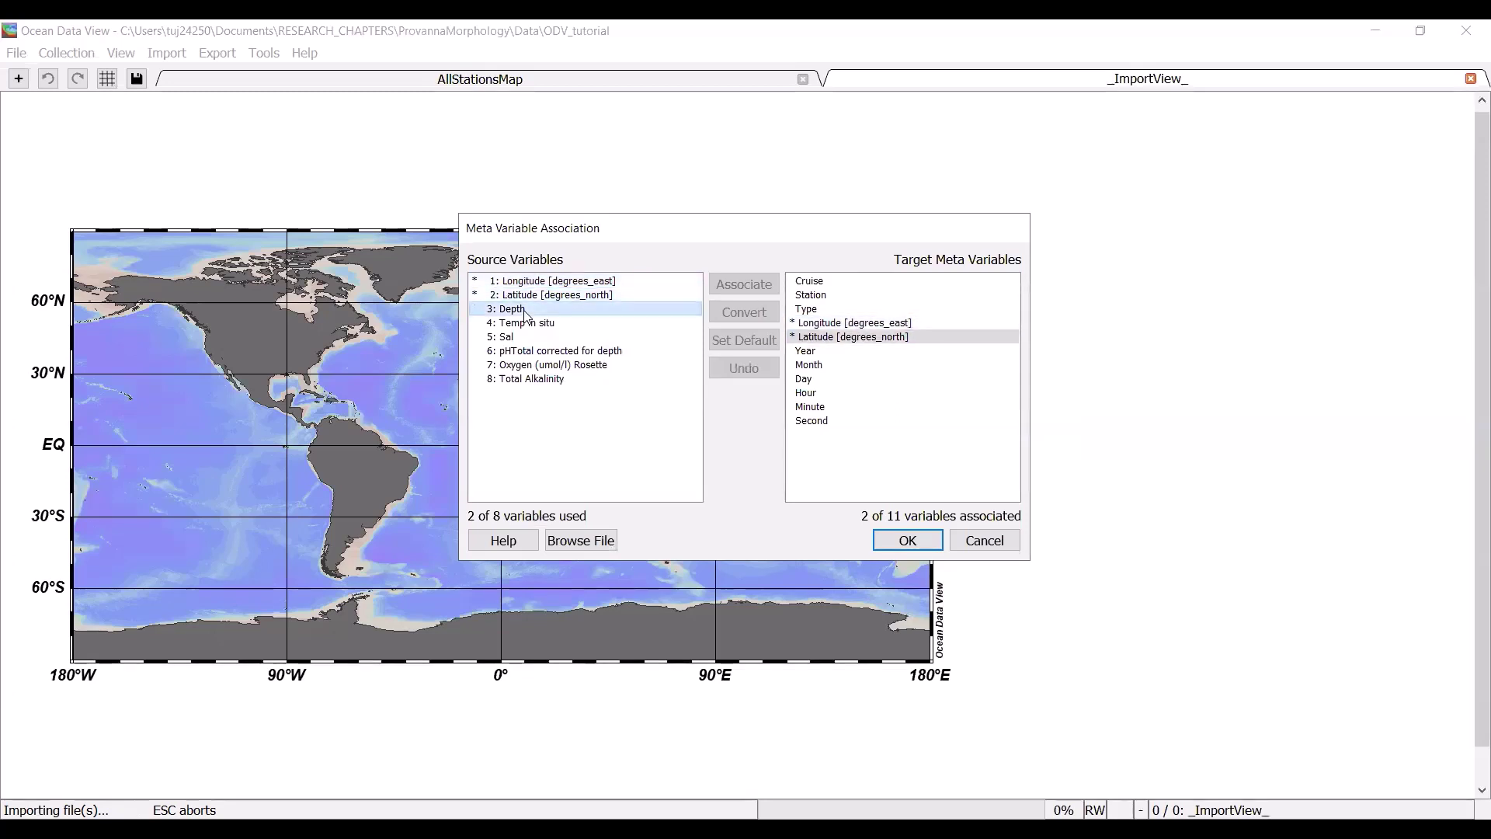
left_click(509, 323)
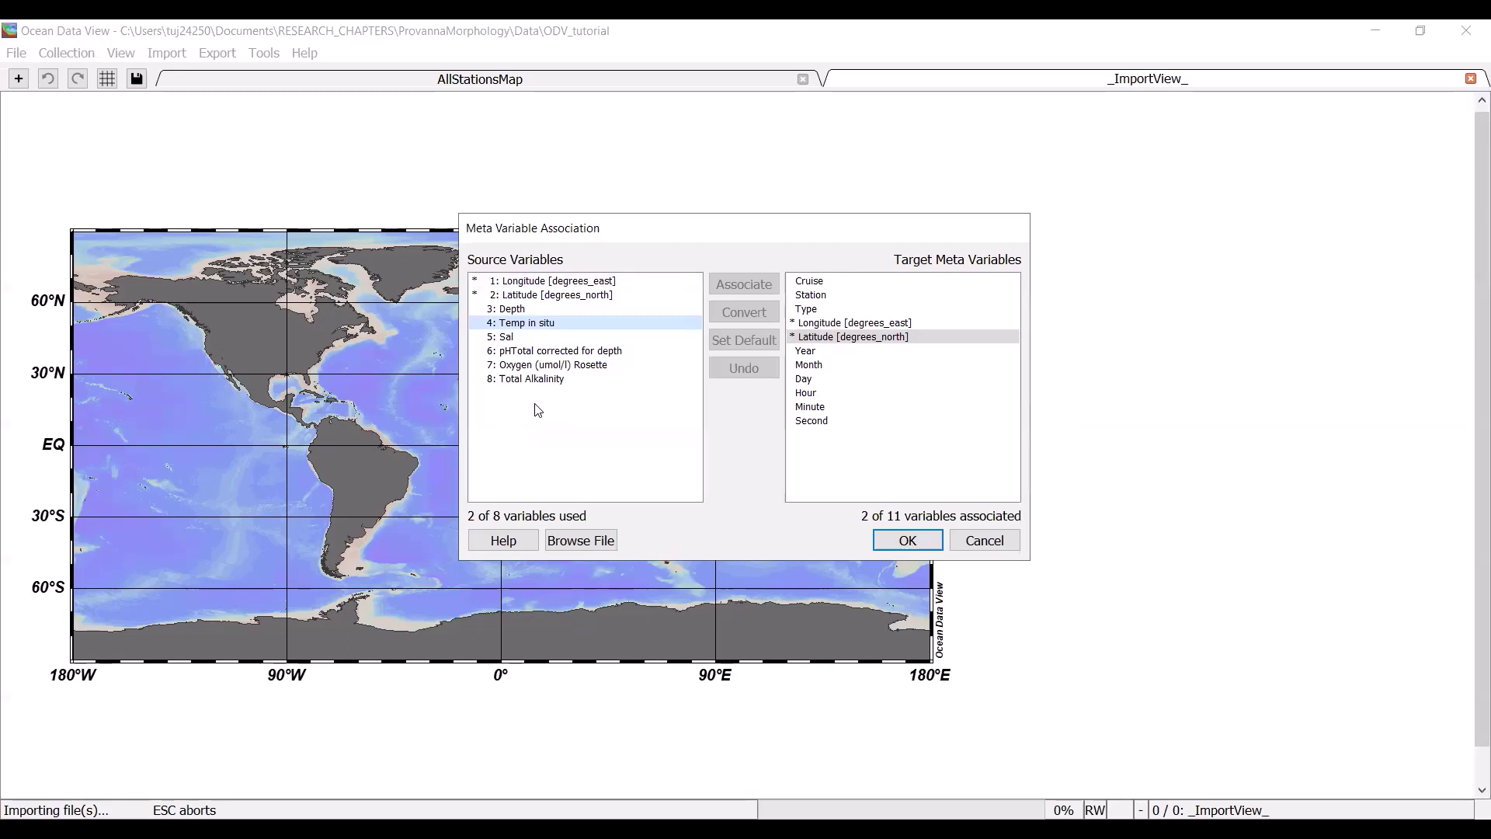
left_click(913, 538)
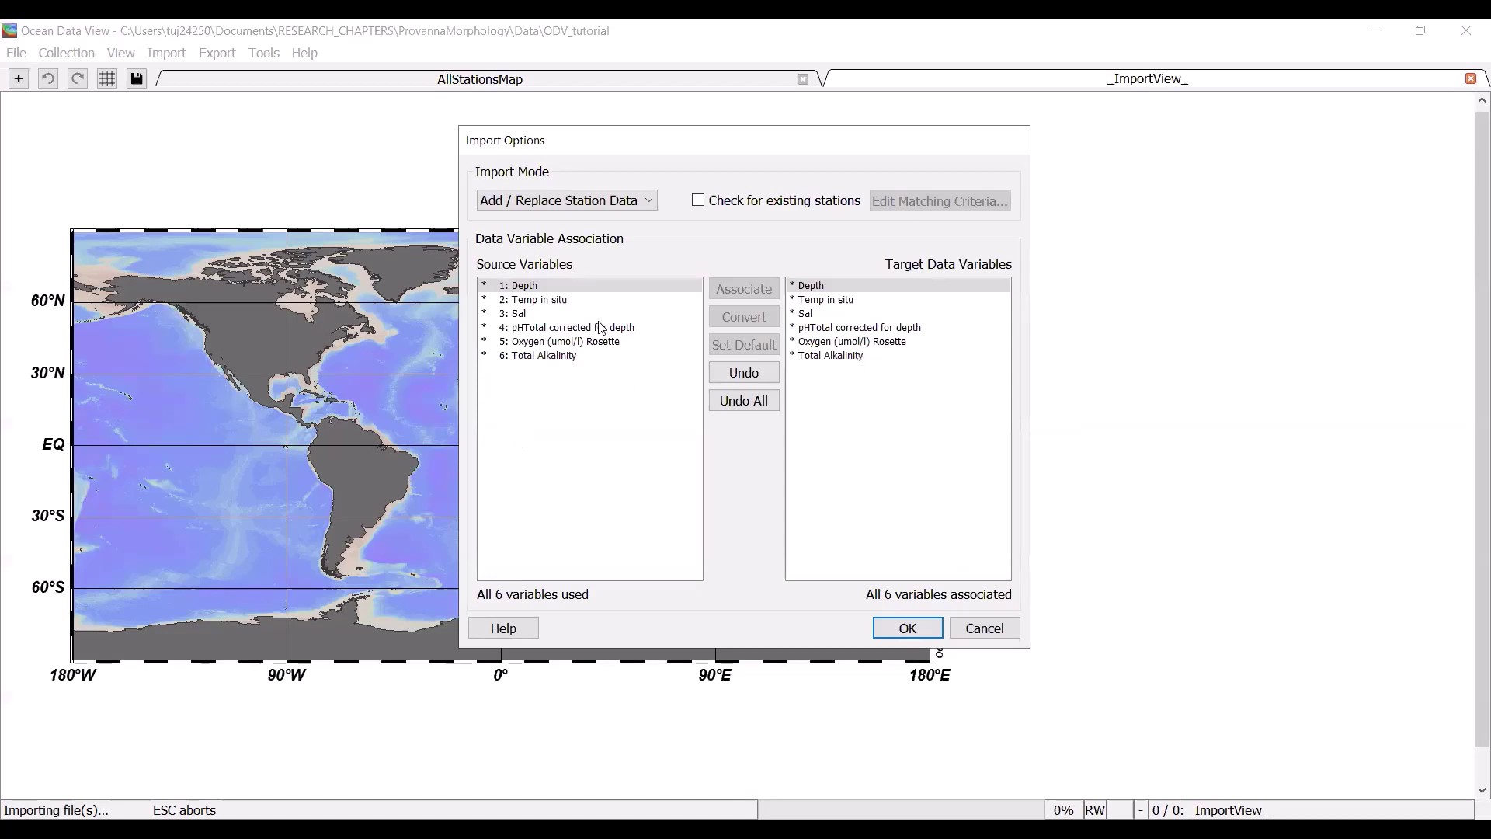
Check the associations from Temp in situ to Total Alkalinity and complete the import in Add / Replace Station Data mode.
left_click(563, 300)
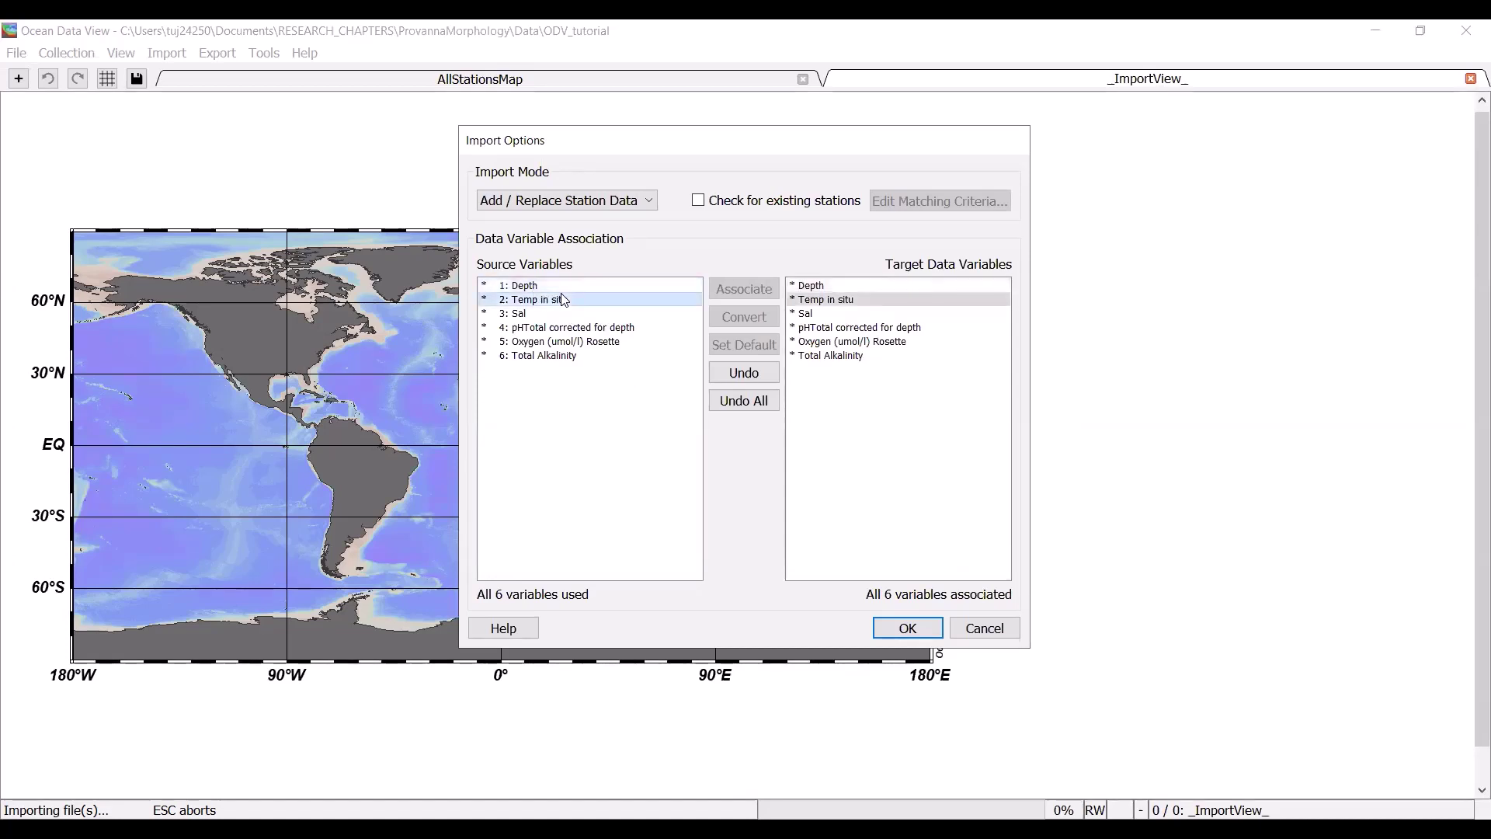
left_click(522, 315)
left_click(526, 327)
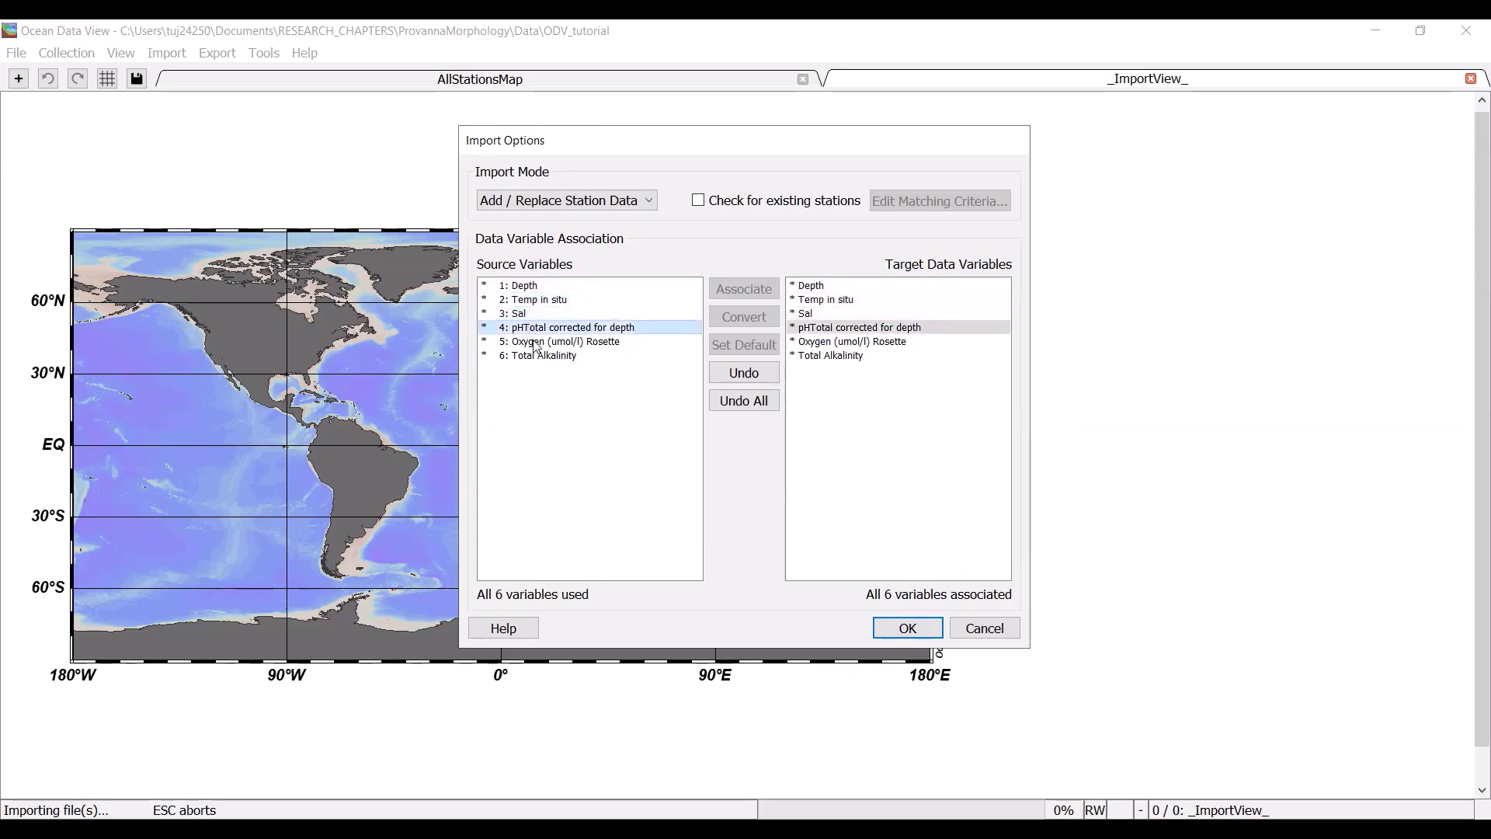
left_click(536, 342)
left_click(543, 357)
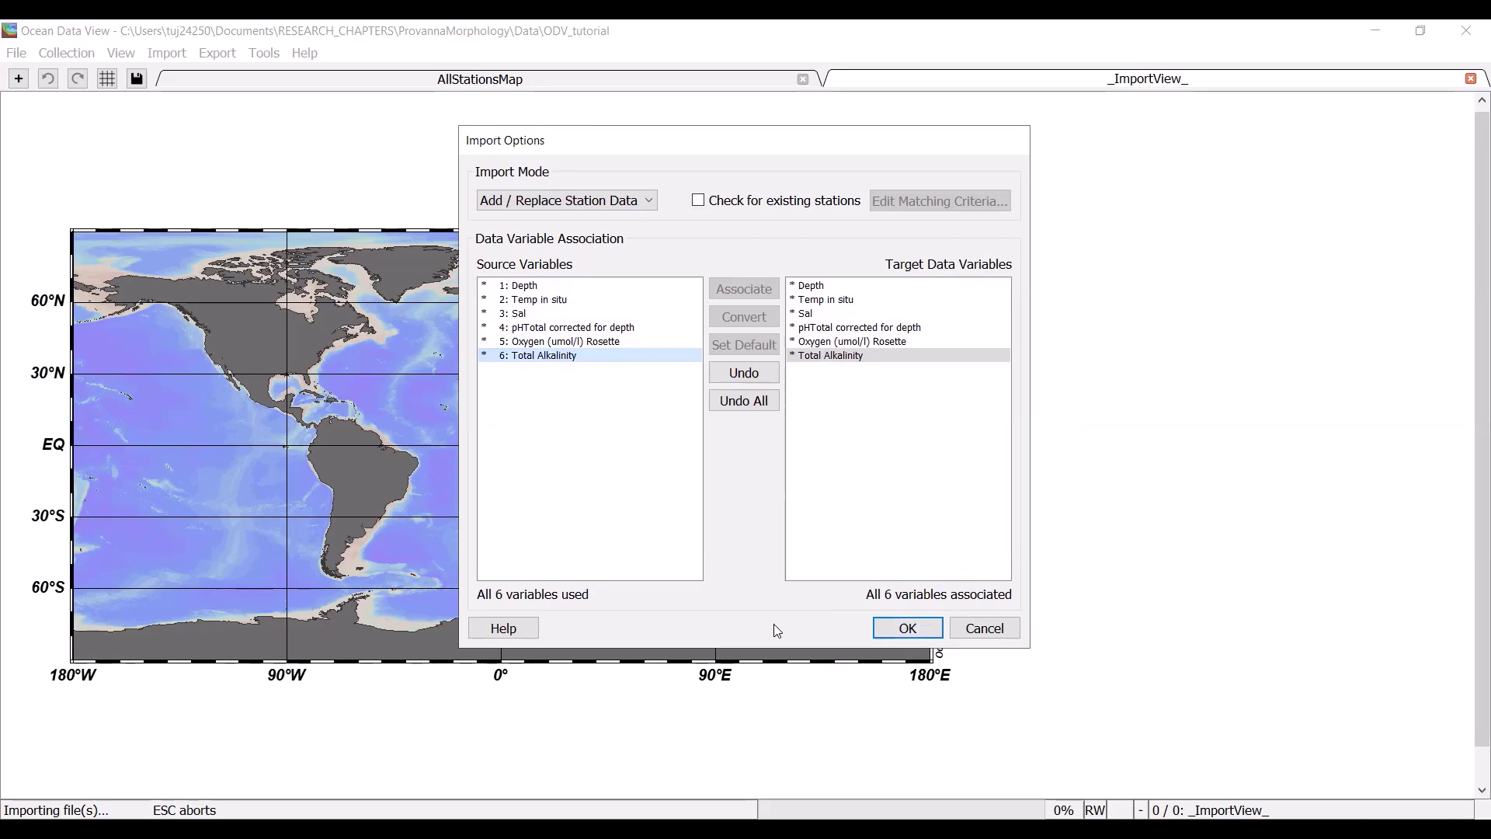
left_click(908, 628)
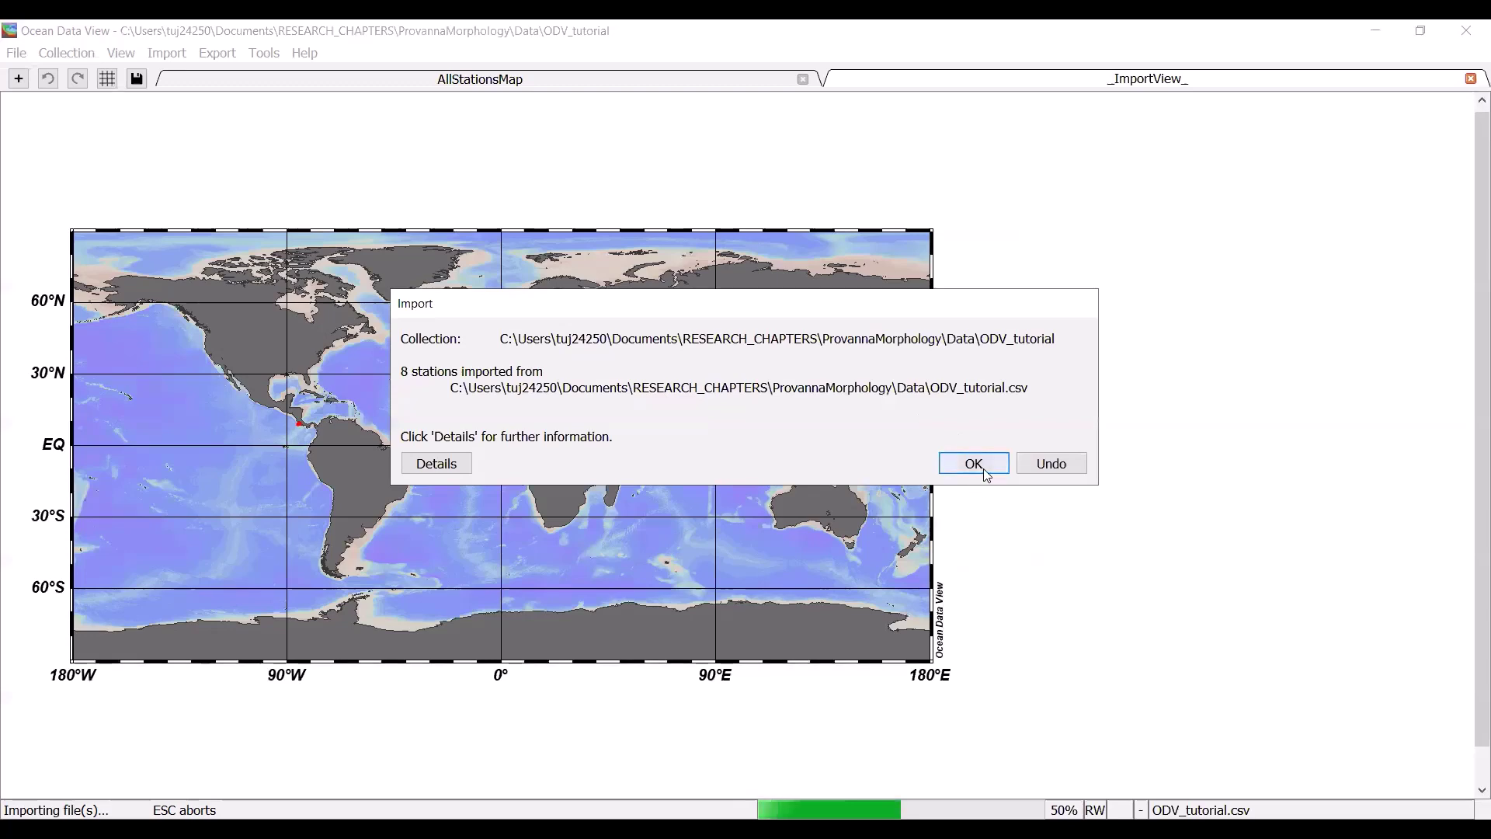
left_click(976, 465)
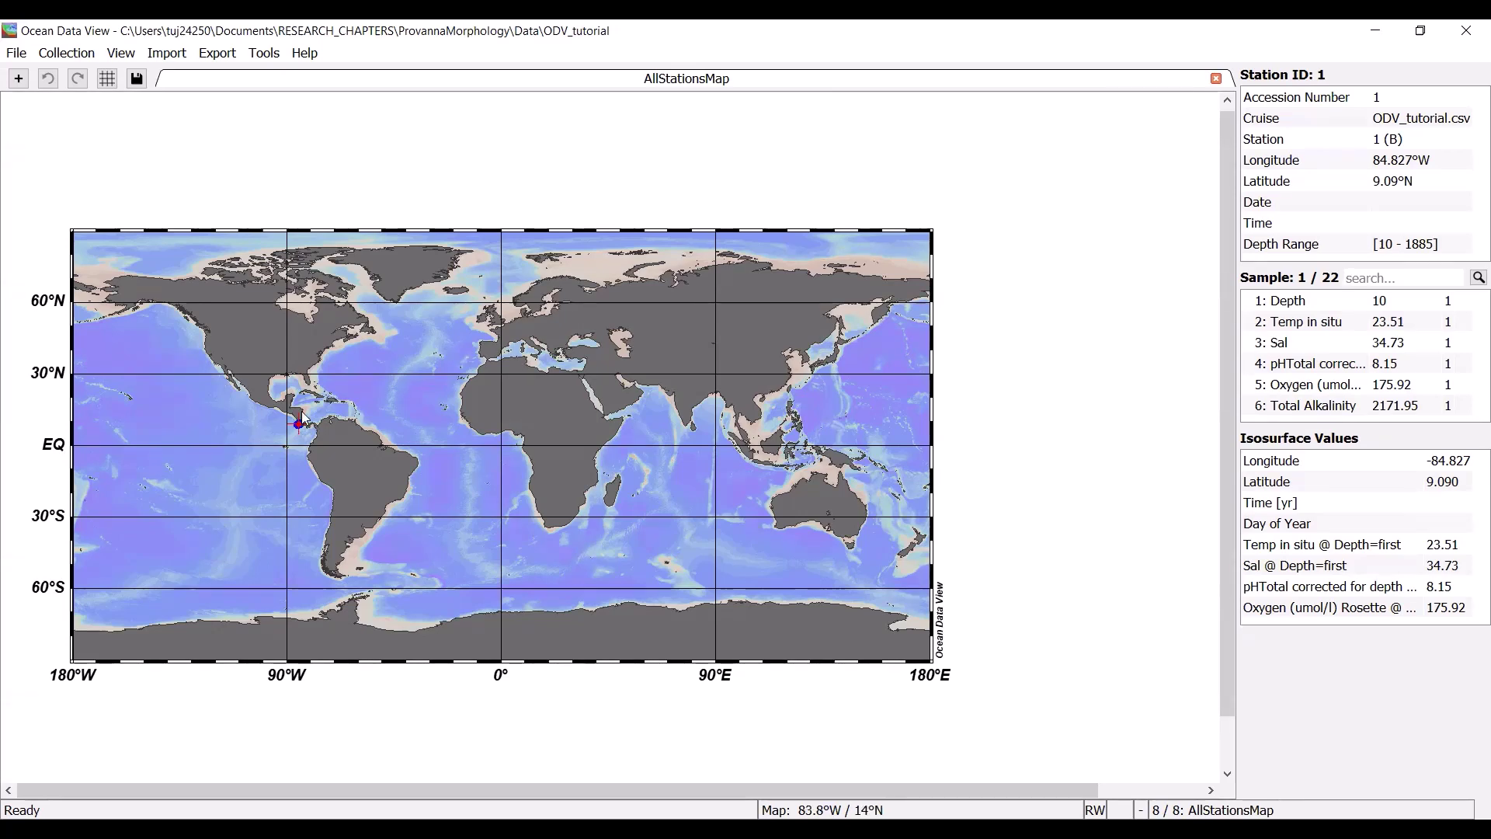
Zoom the map to the area of the imported stations and view the values of individual stations, including 2 and 5.
right_click(300, 429)
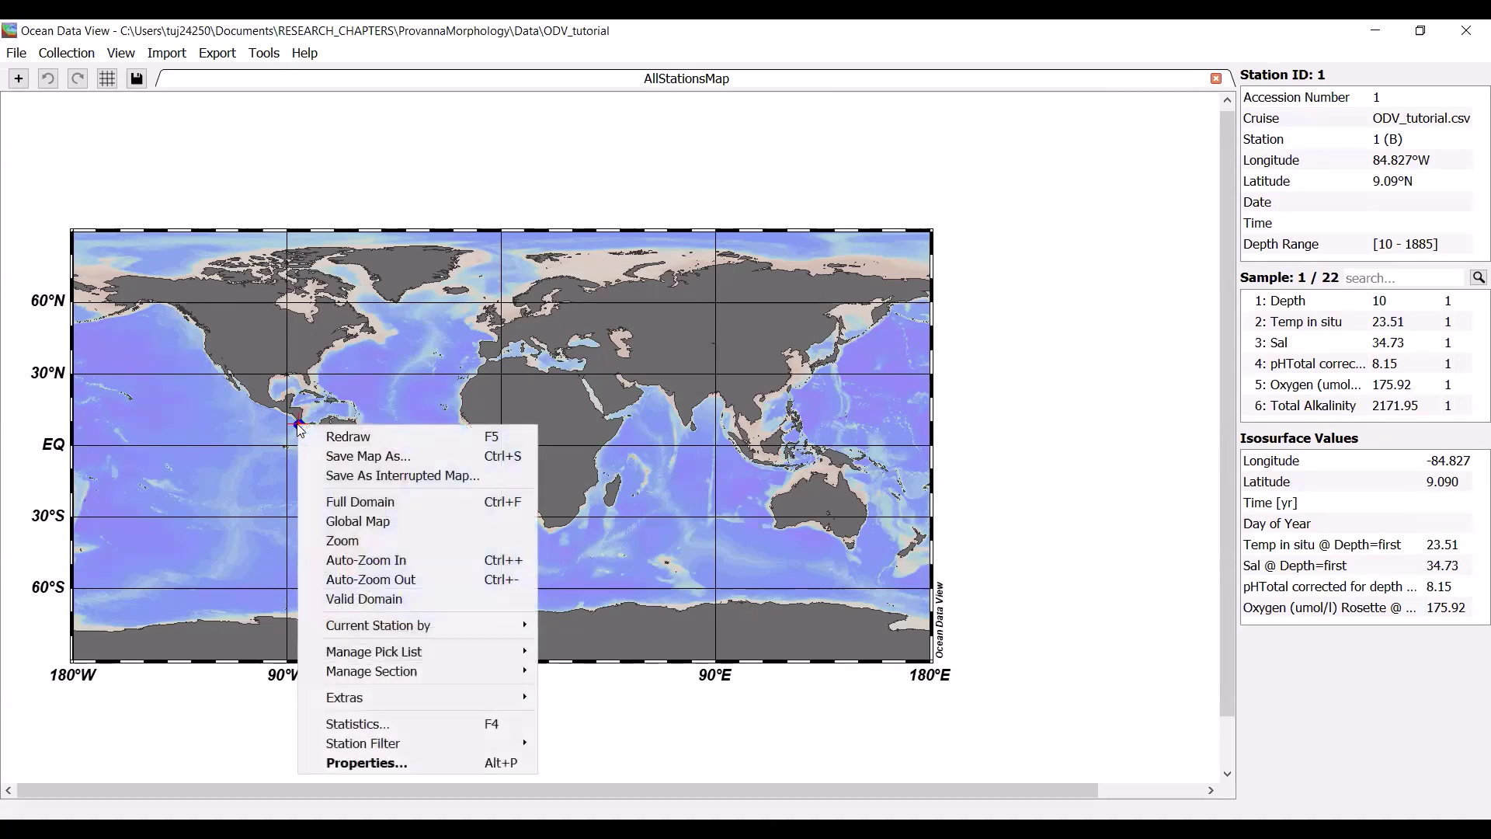
right_click(368, 384)
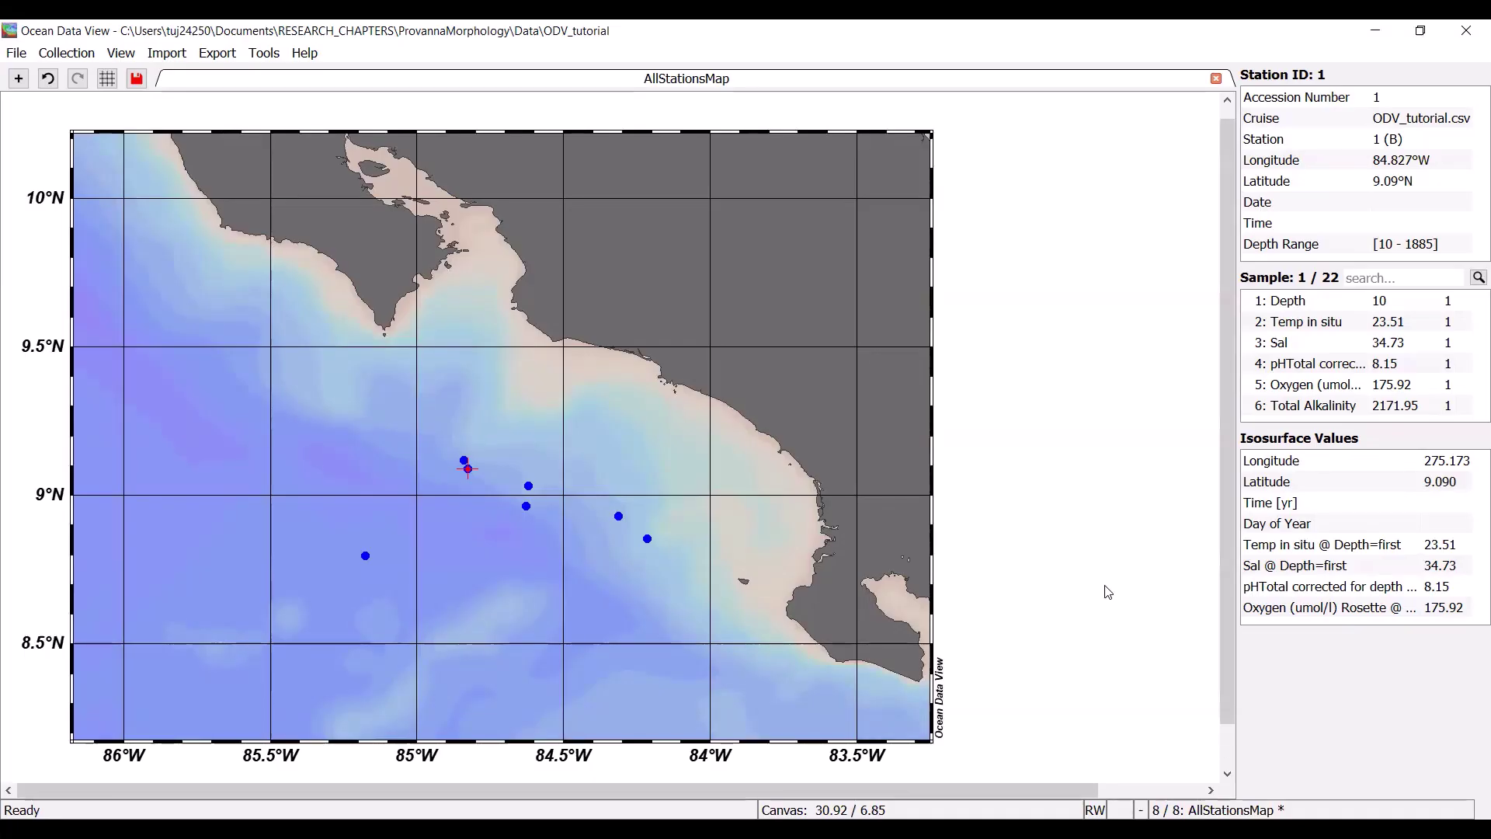
left_click(465, 462)
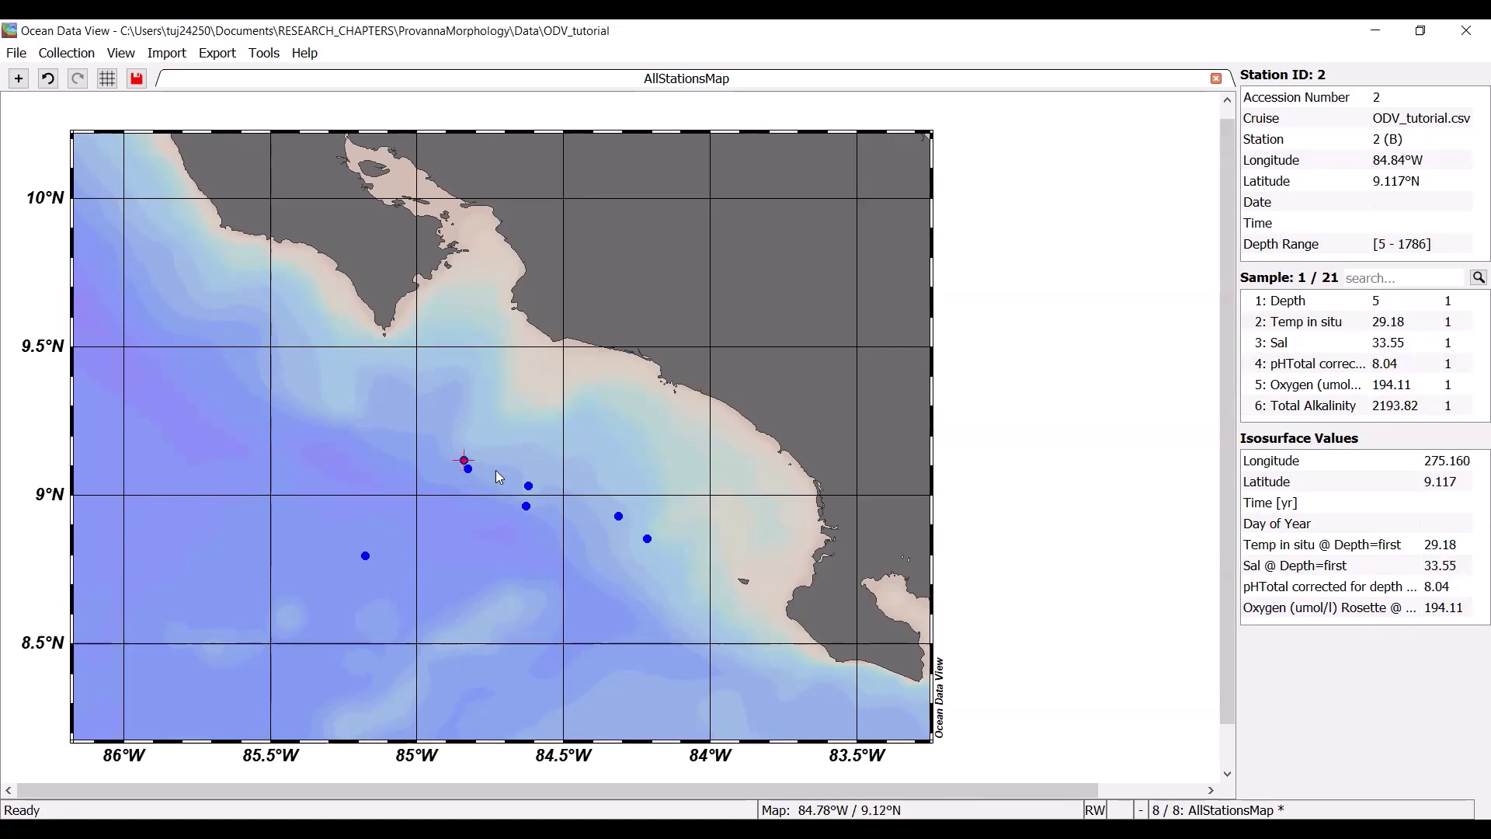
left_click(529, 486)
left_click(527, 506)
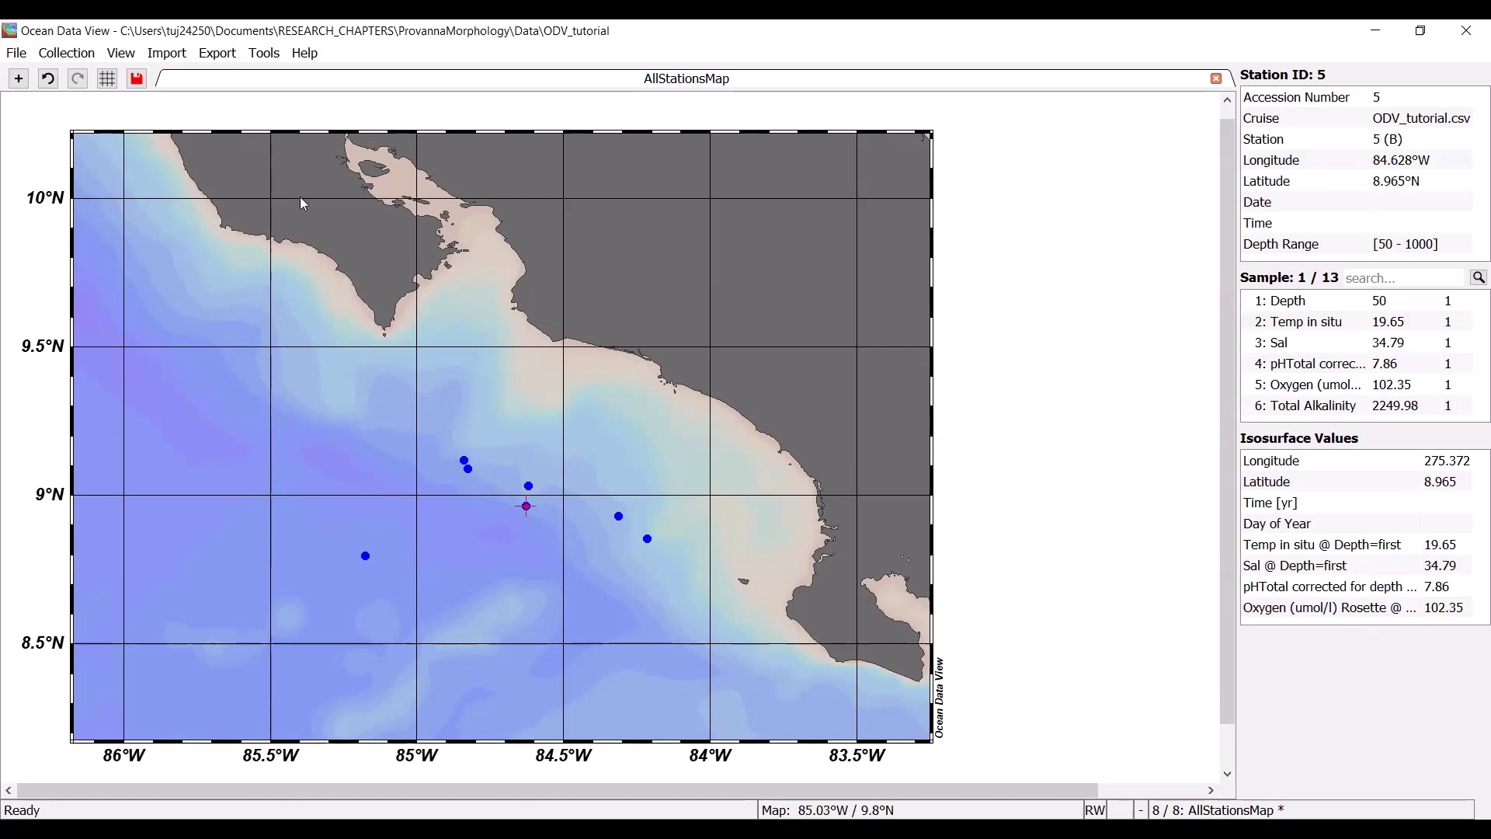
Apply the 1 STATION Window layout template to the view.
left_click(120, 54)
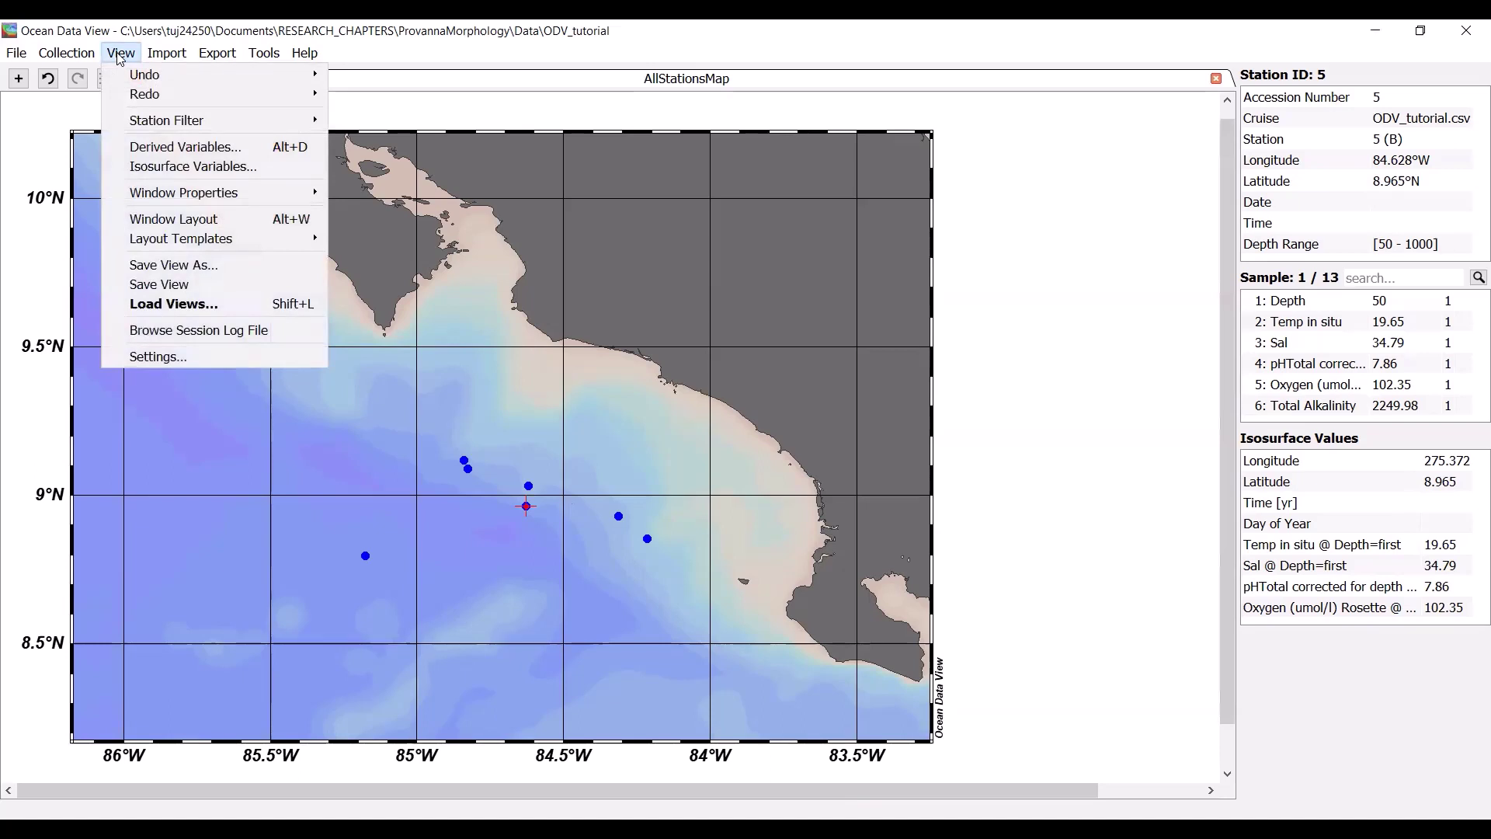
mouse_move(174, 247)
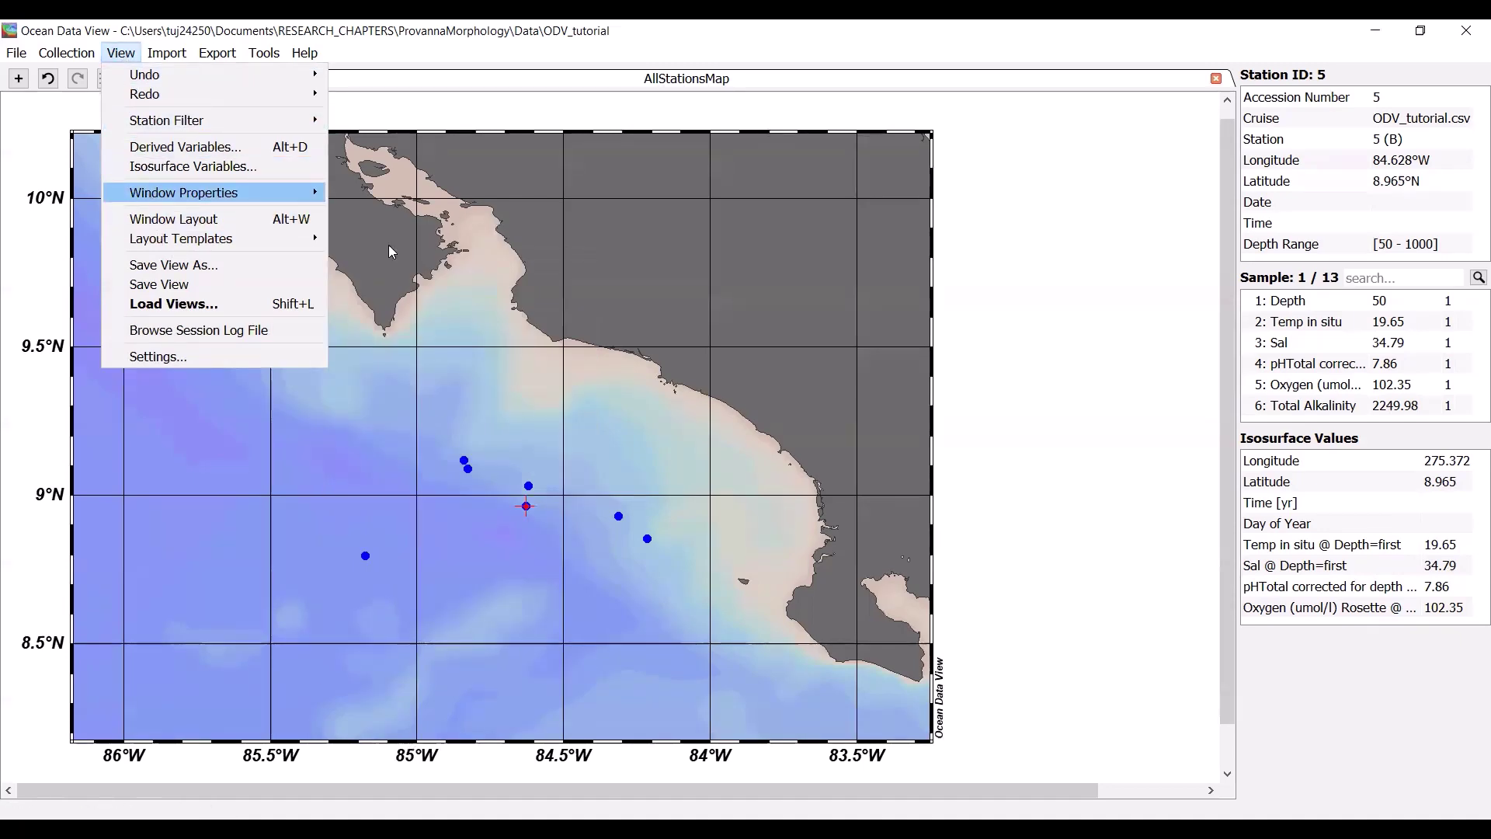
mouse_move(233, 239)
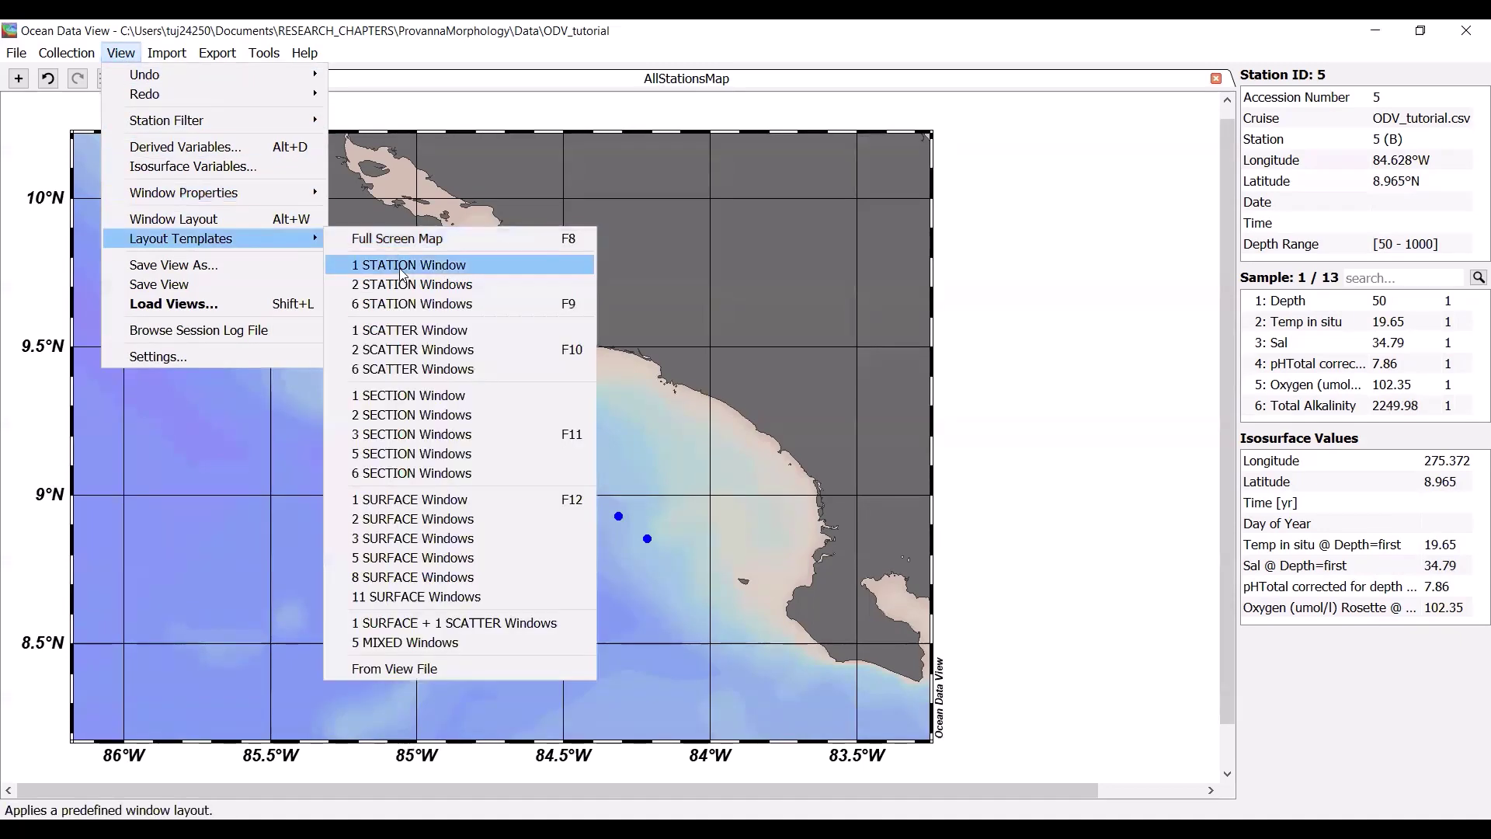
left_click(483, 270)
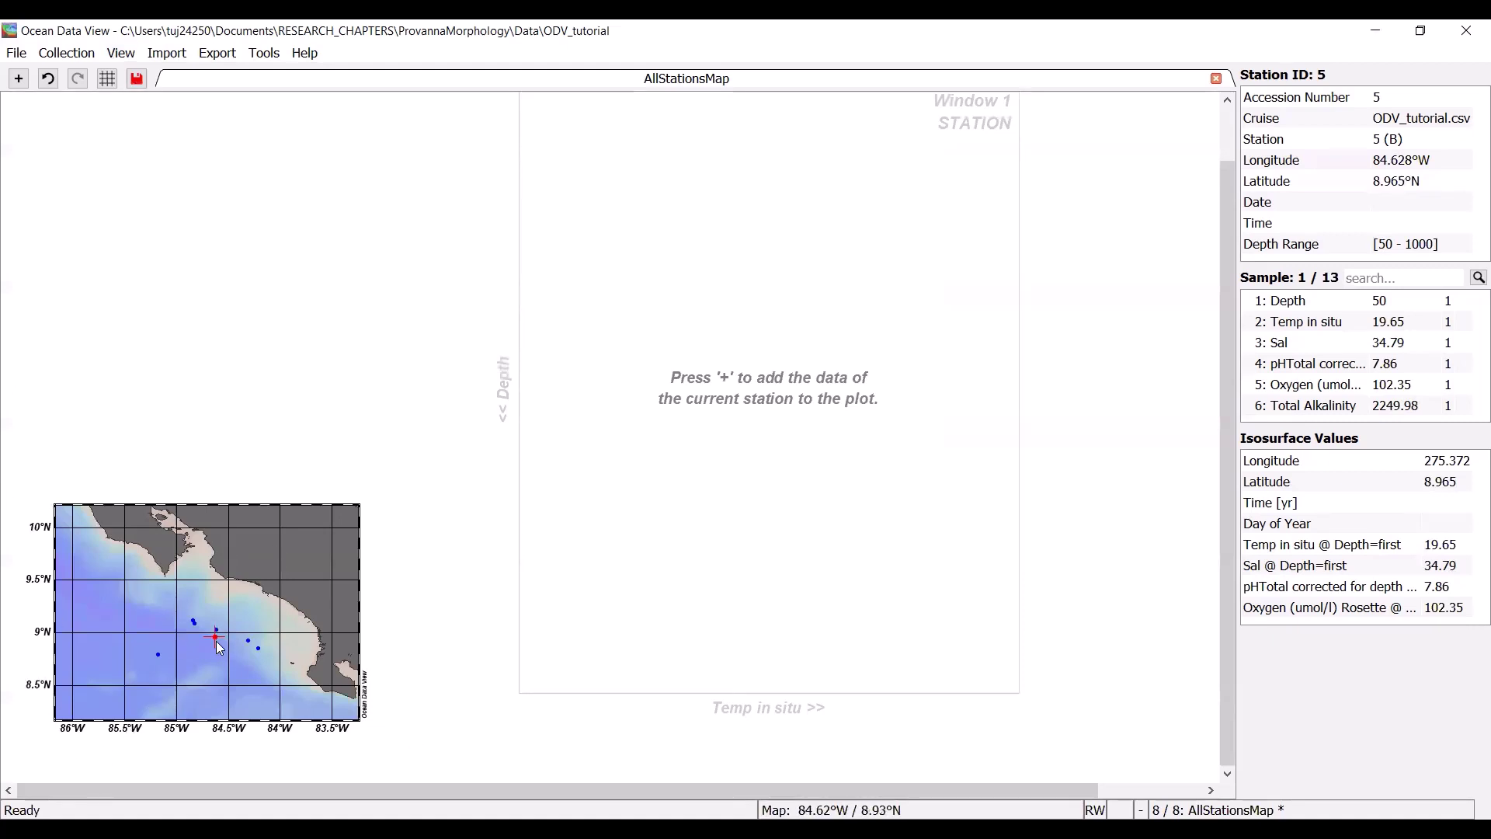
Make station 2 the current station on the map and add its data to the station plot.
left_click(247, 643)
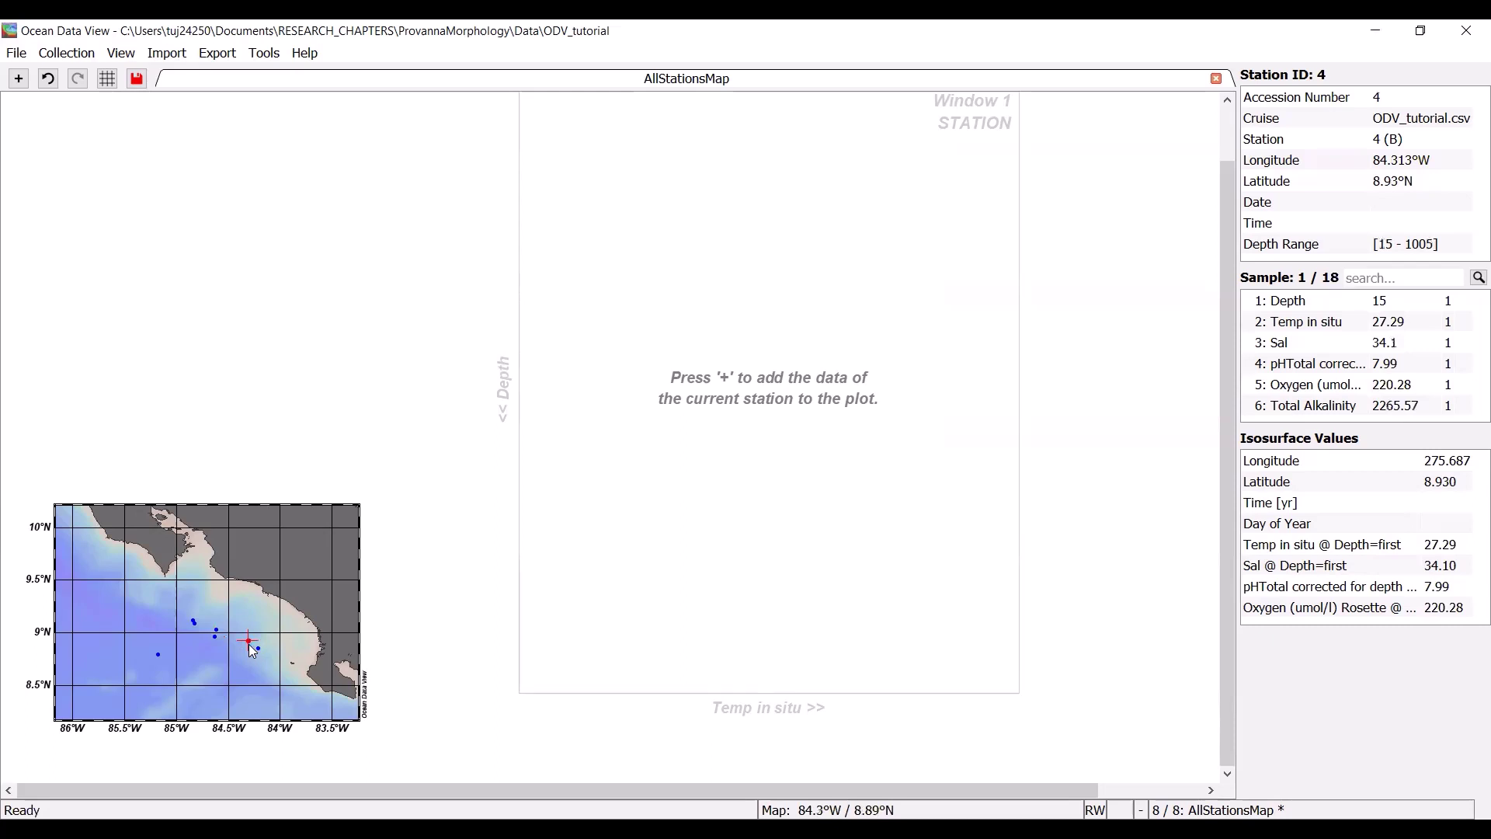
left_click(191, 622)
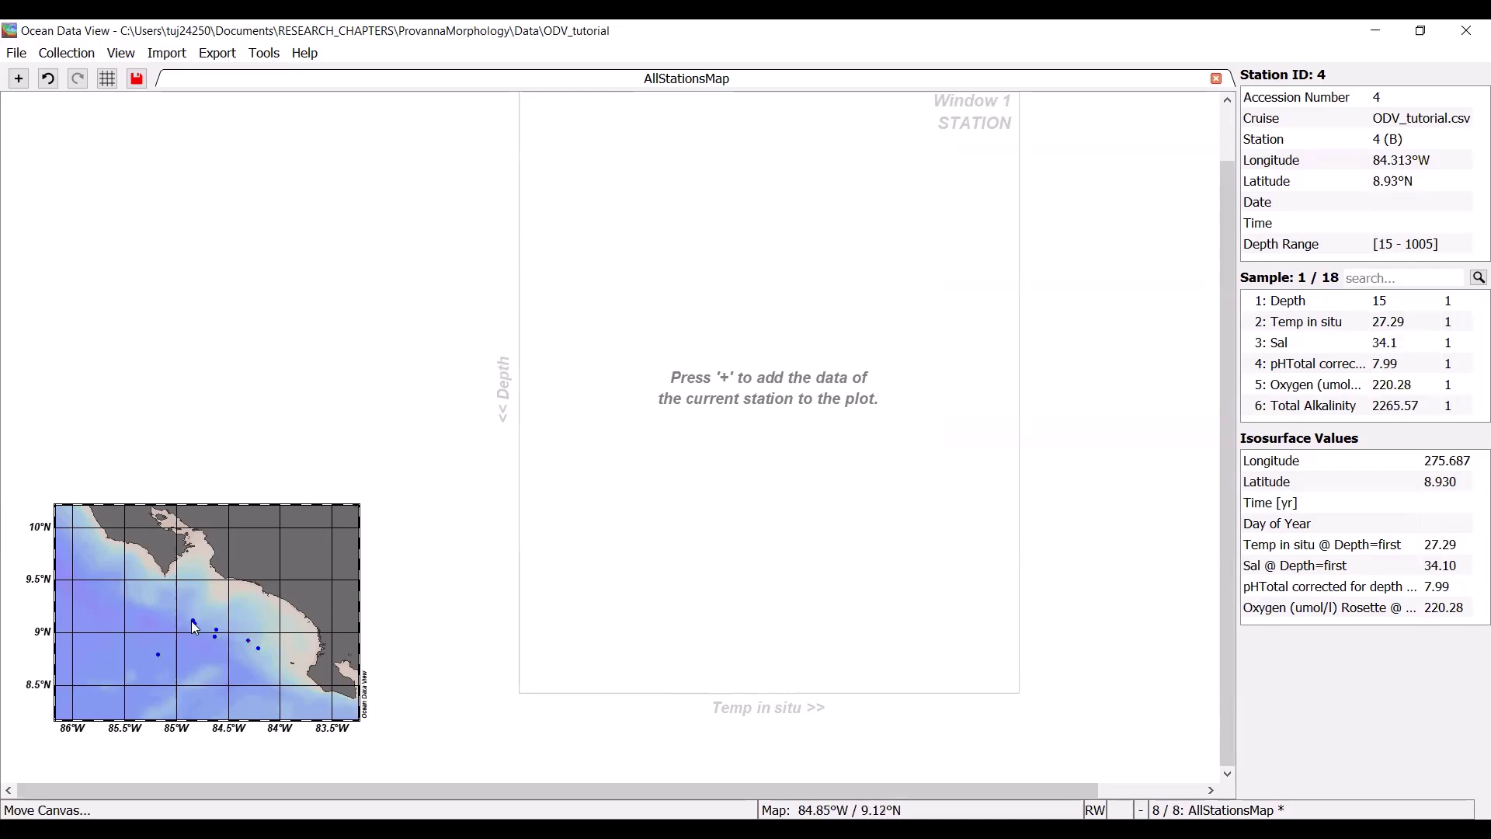
scroll(194, 327, "up", 1)
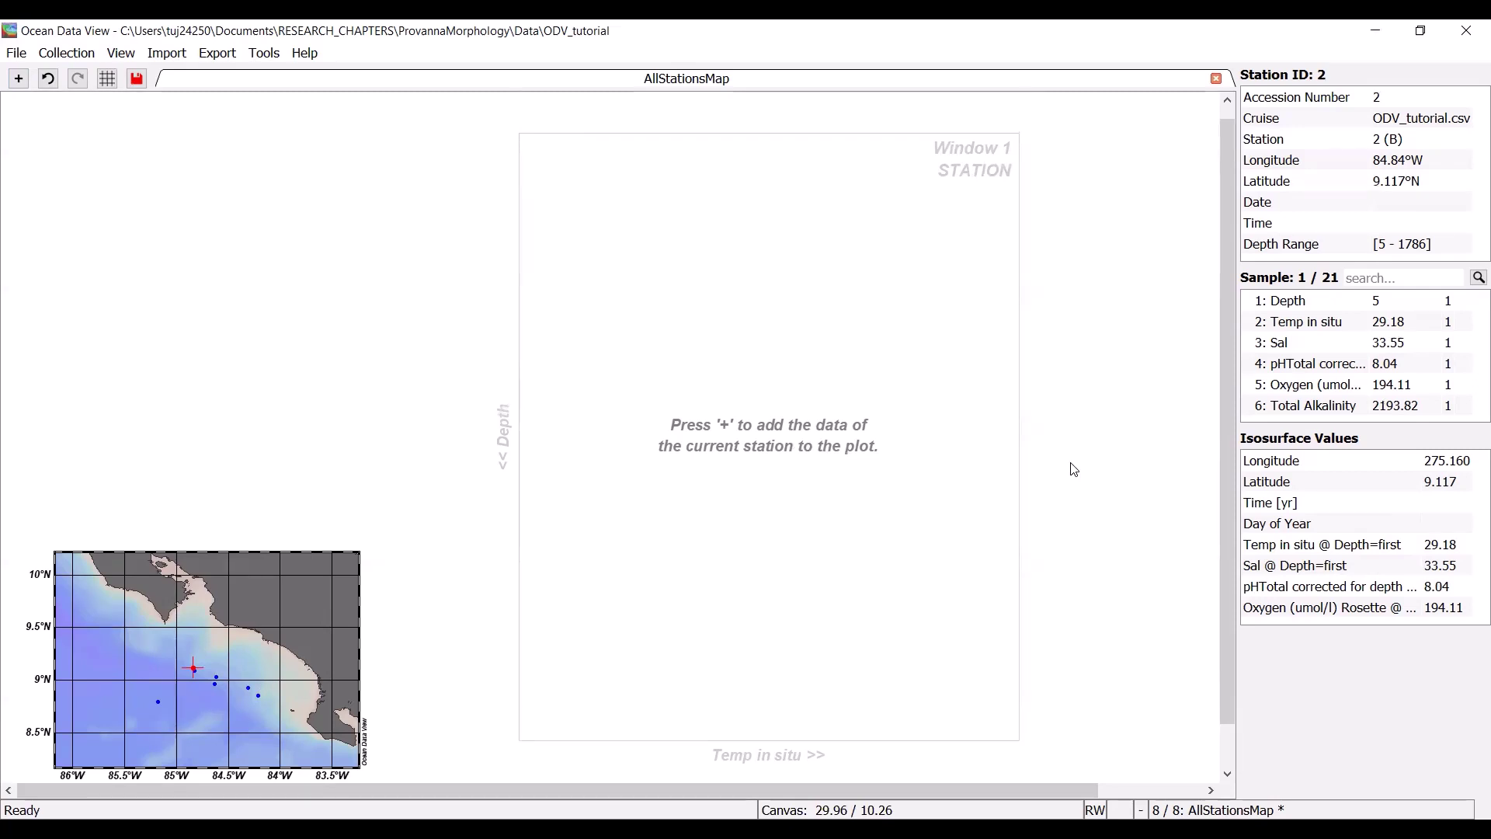
key("plus")
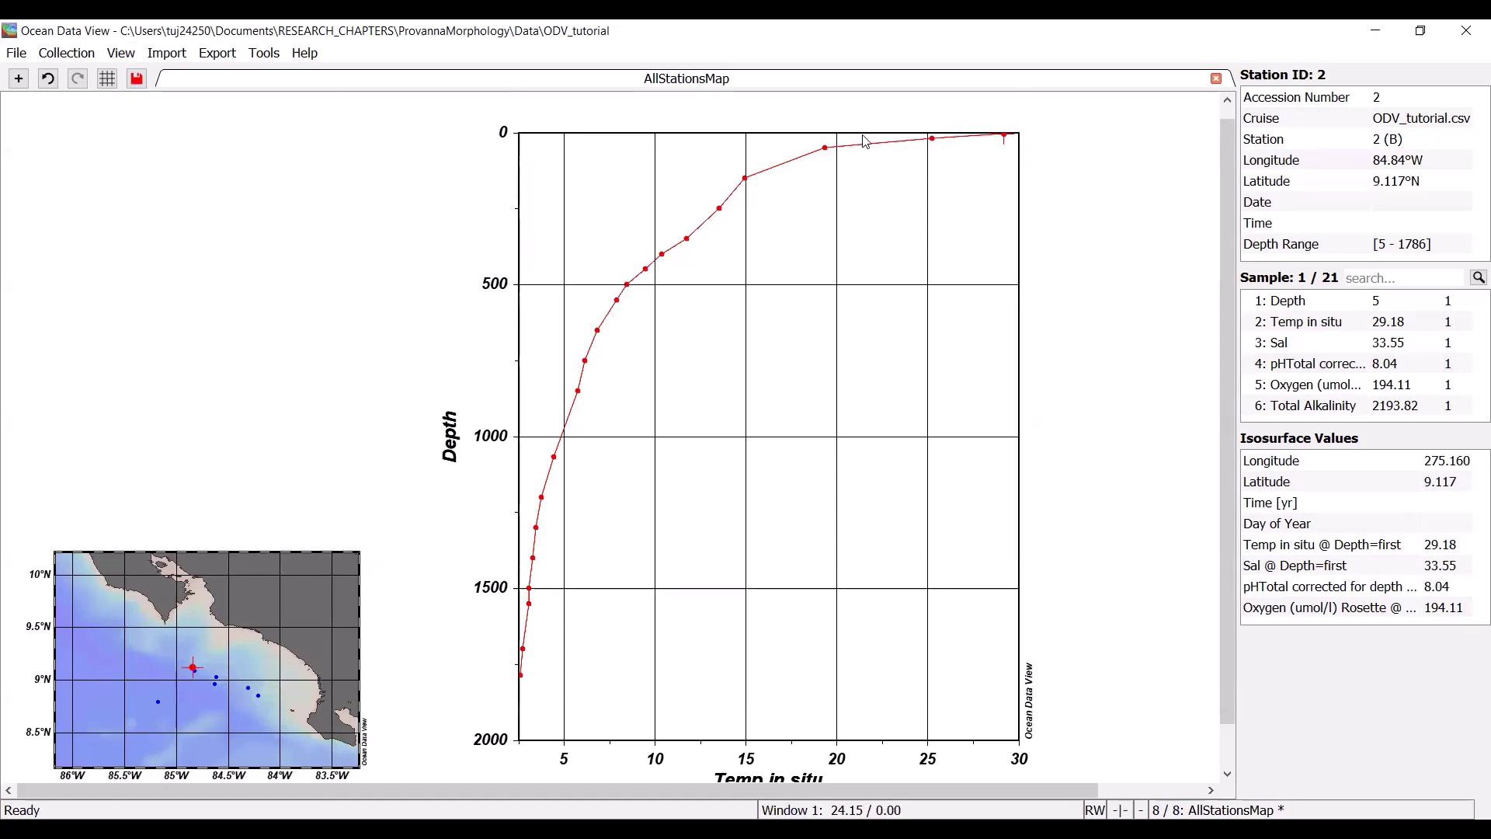
Look over the temperature profile against depth, and add the data of station 8 to the plot.
scroll(513, 724, "down", 1)
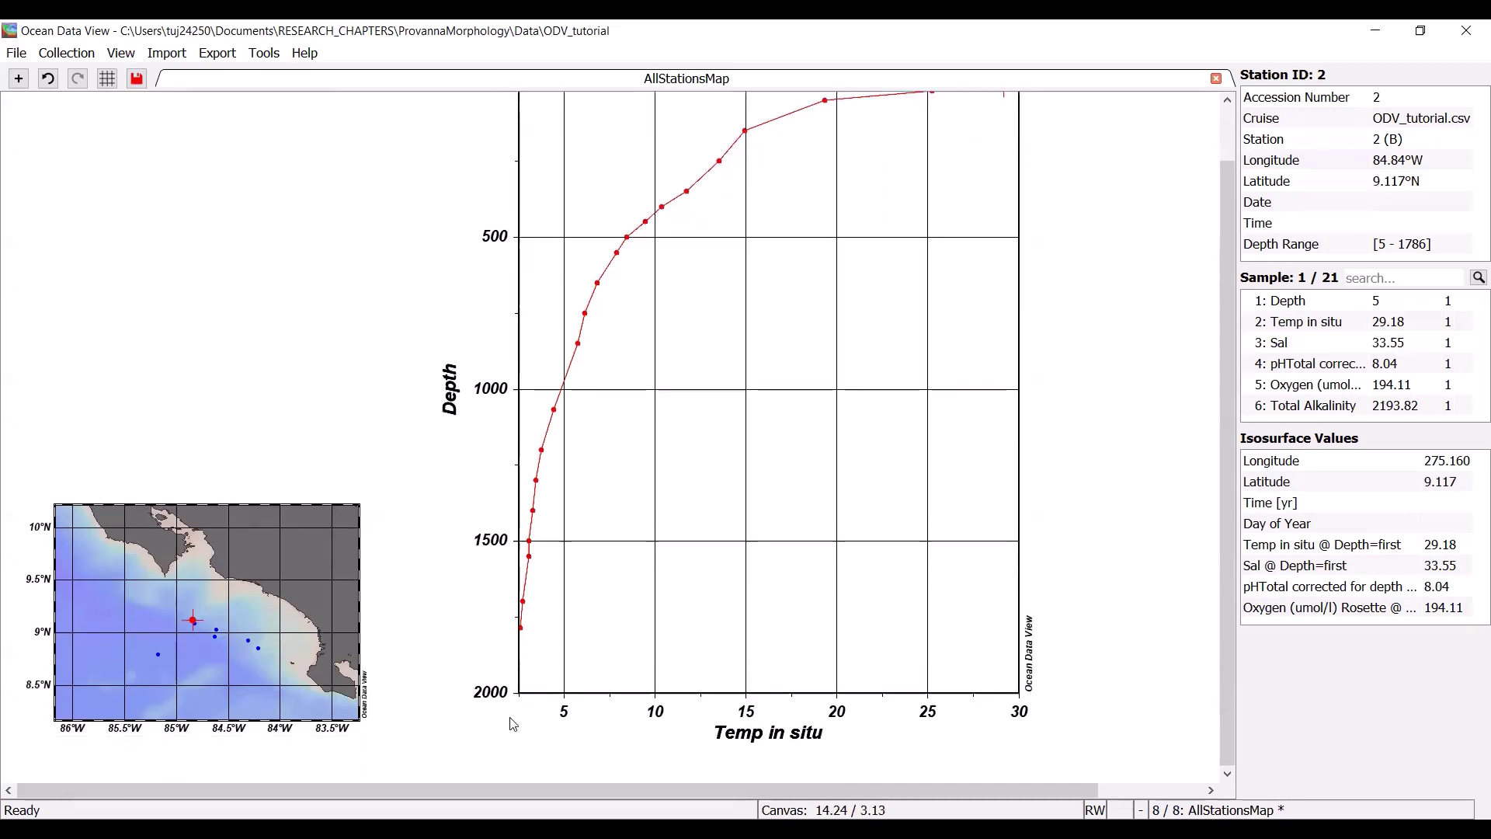
scroll(514, 725, "up", 2)
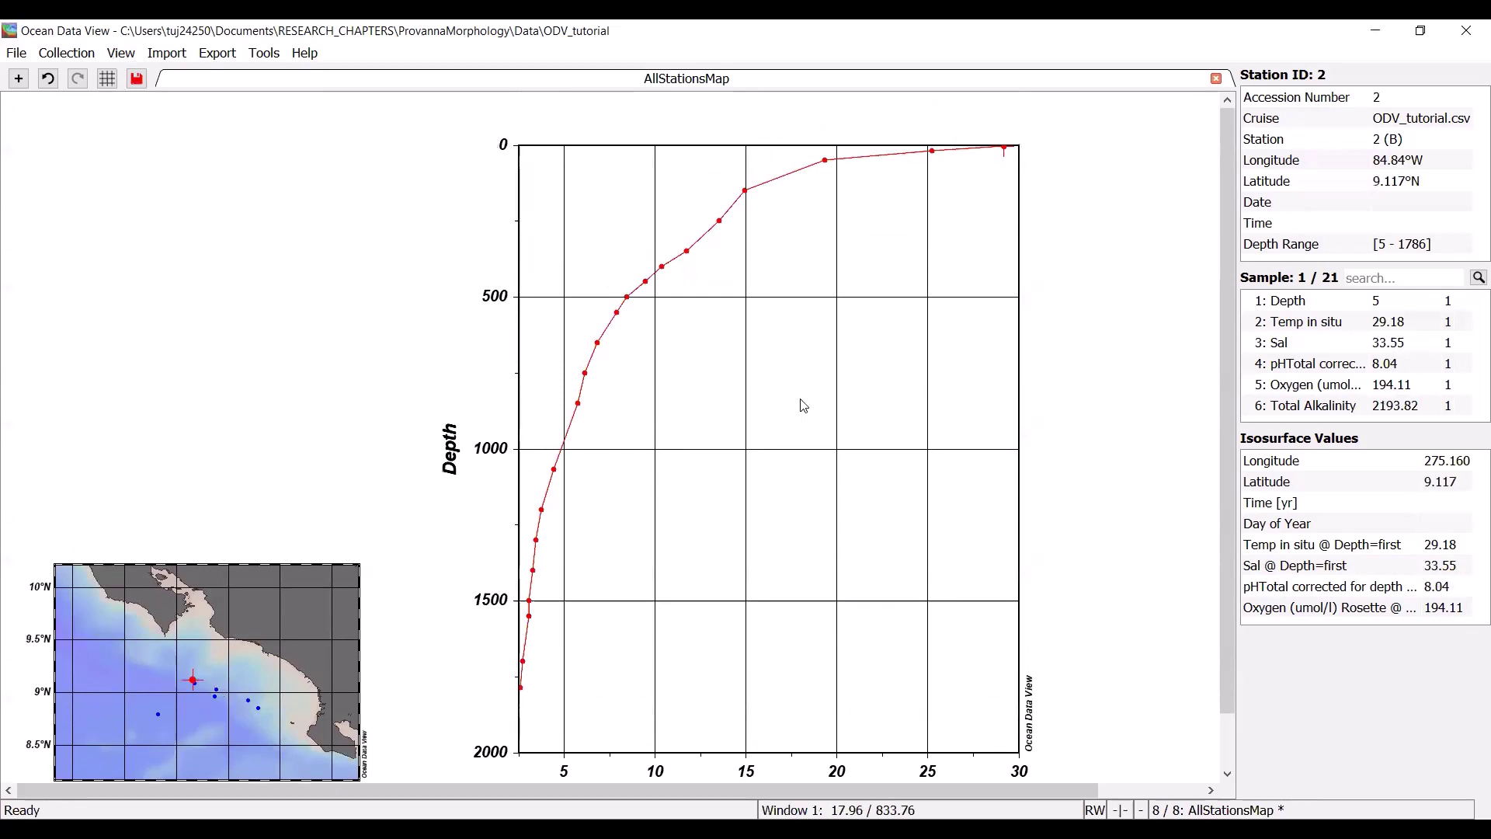
scroll(803, 406, "down", 1)
scroll(762, 373, "up", 1)
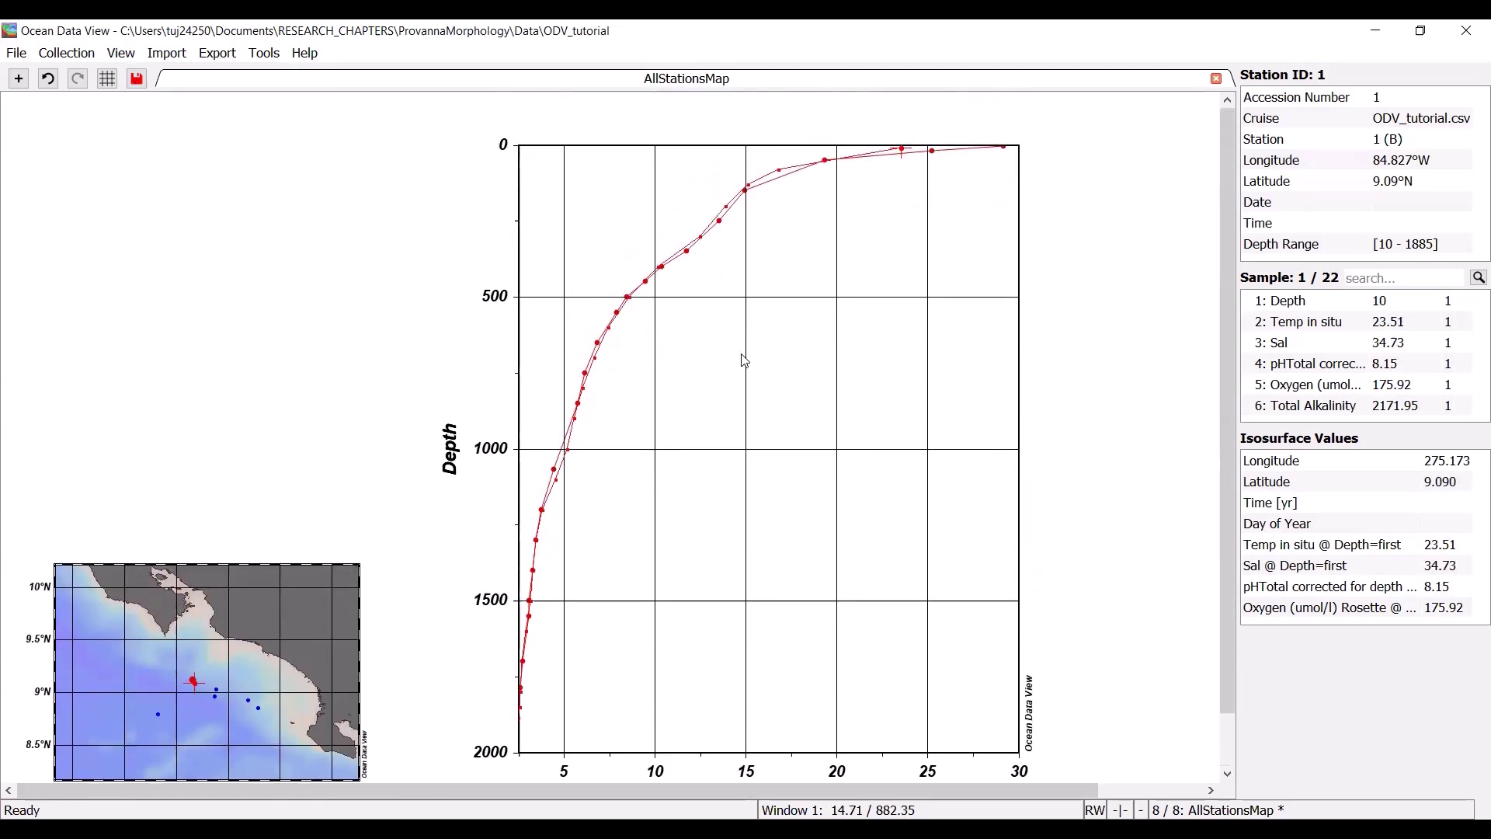
left_click(158, 713)
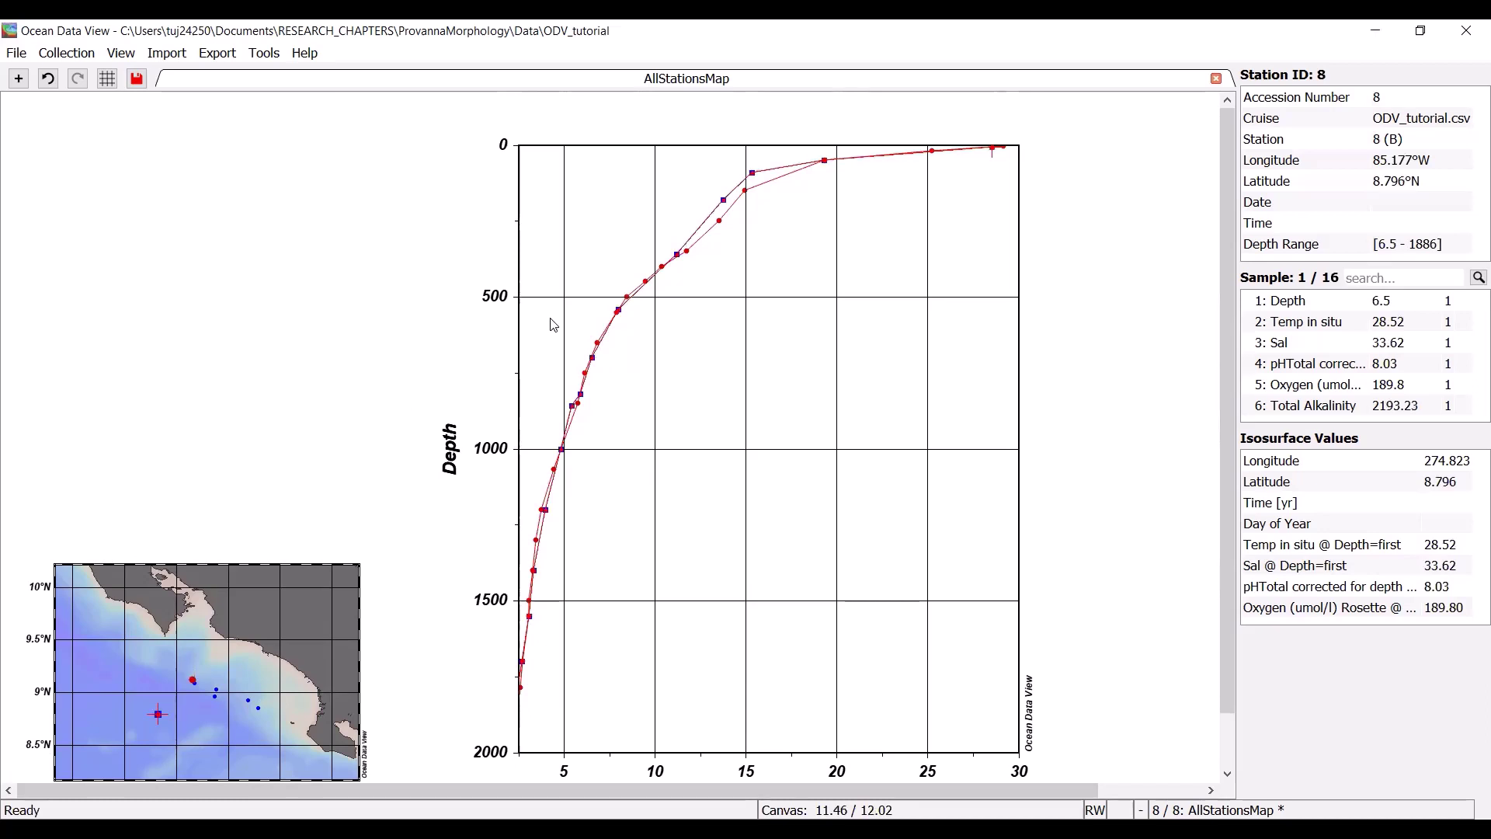
left_click(724, 542)
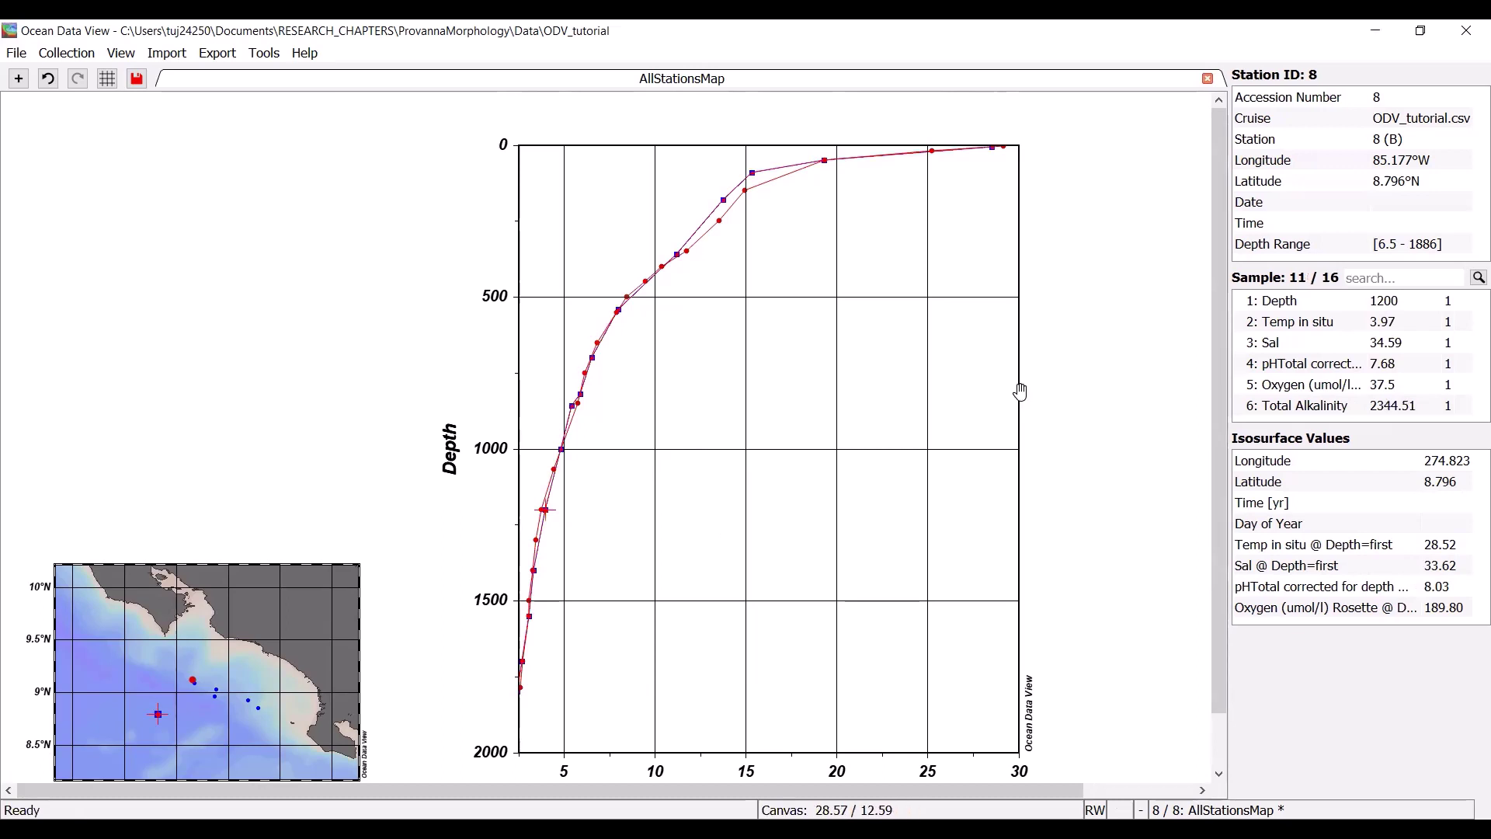
Add the data of station 1 and the remaining stations 3 to 7 to the temperature profile plot.
left_click(194, 682)
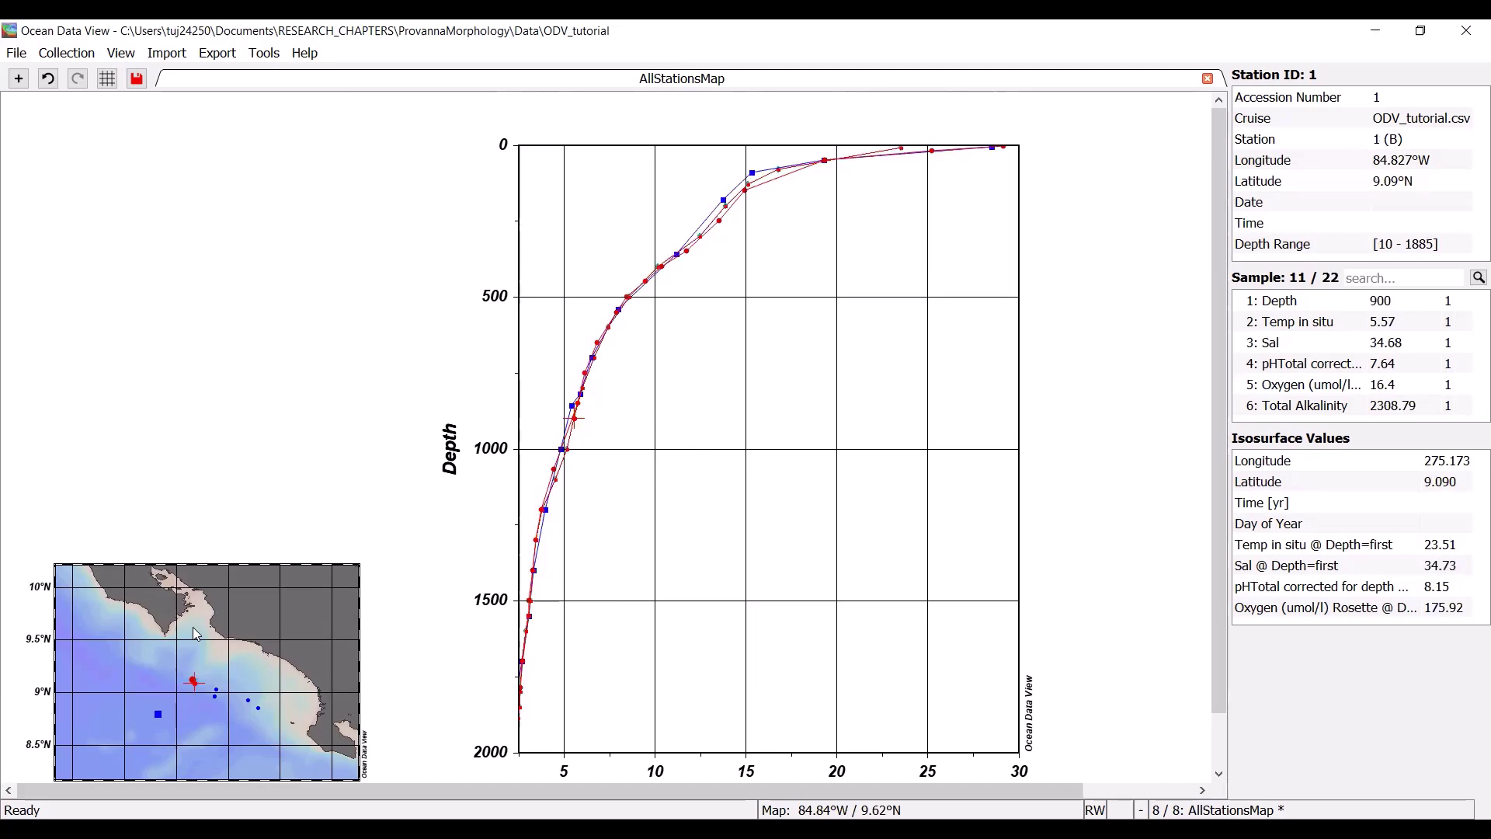
key("Right")
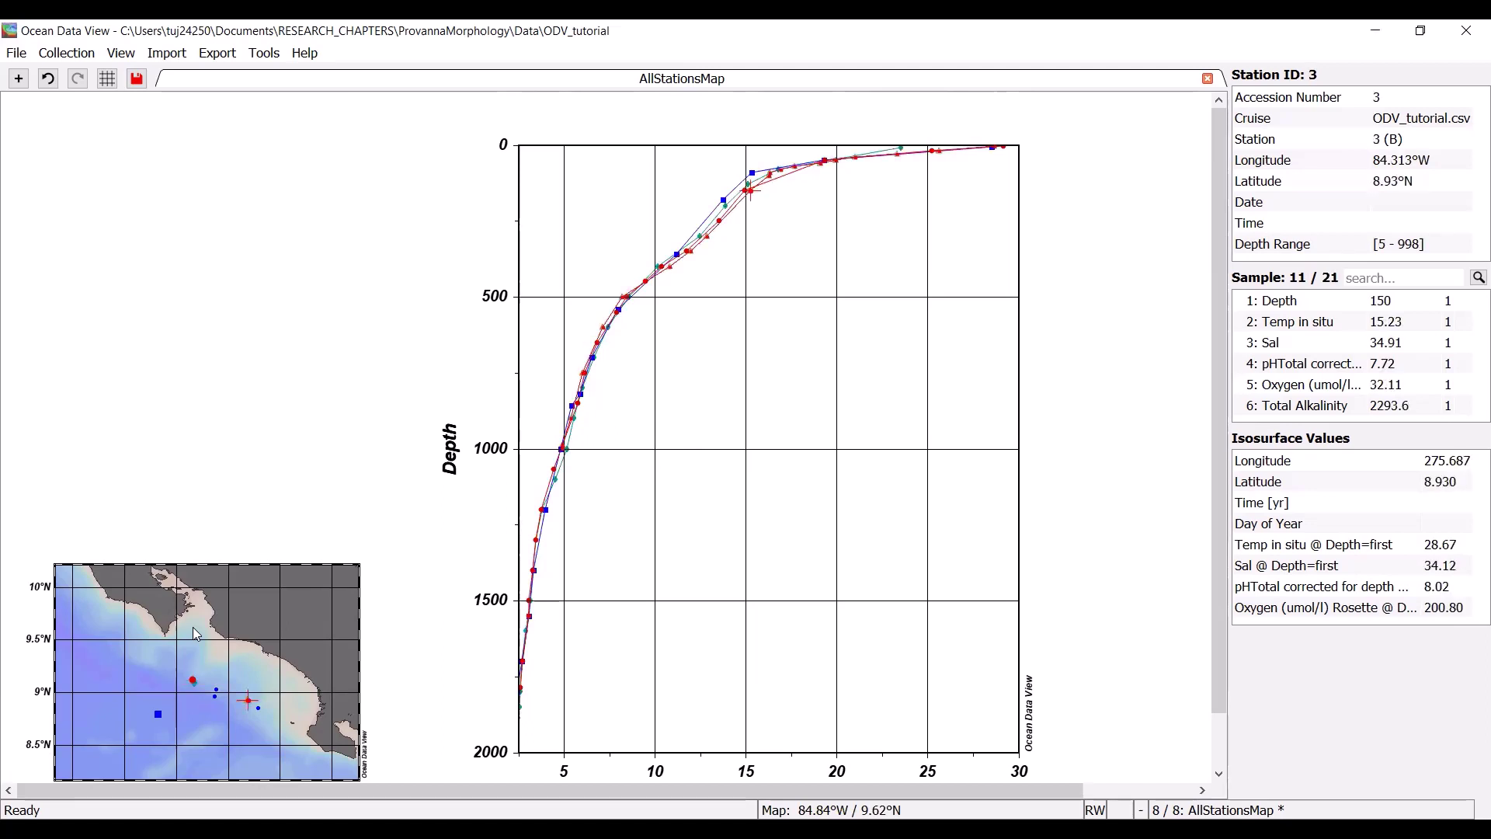
key("Right")
key("Right")
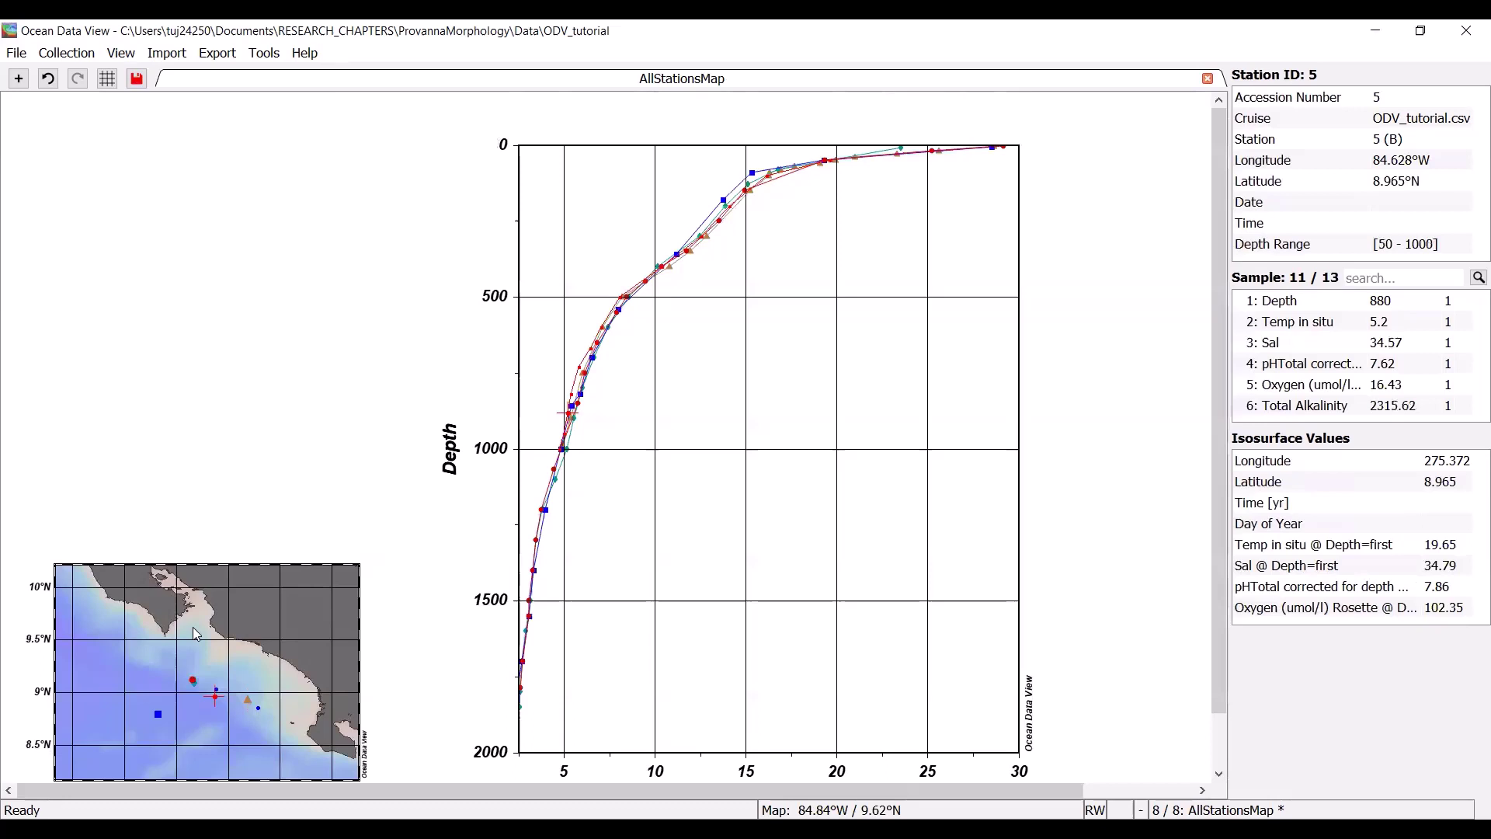
key("Right")
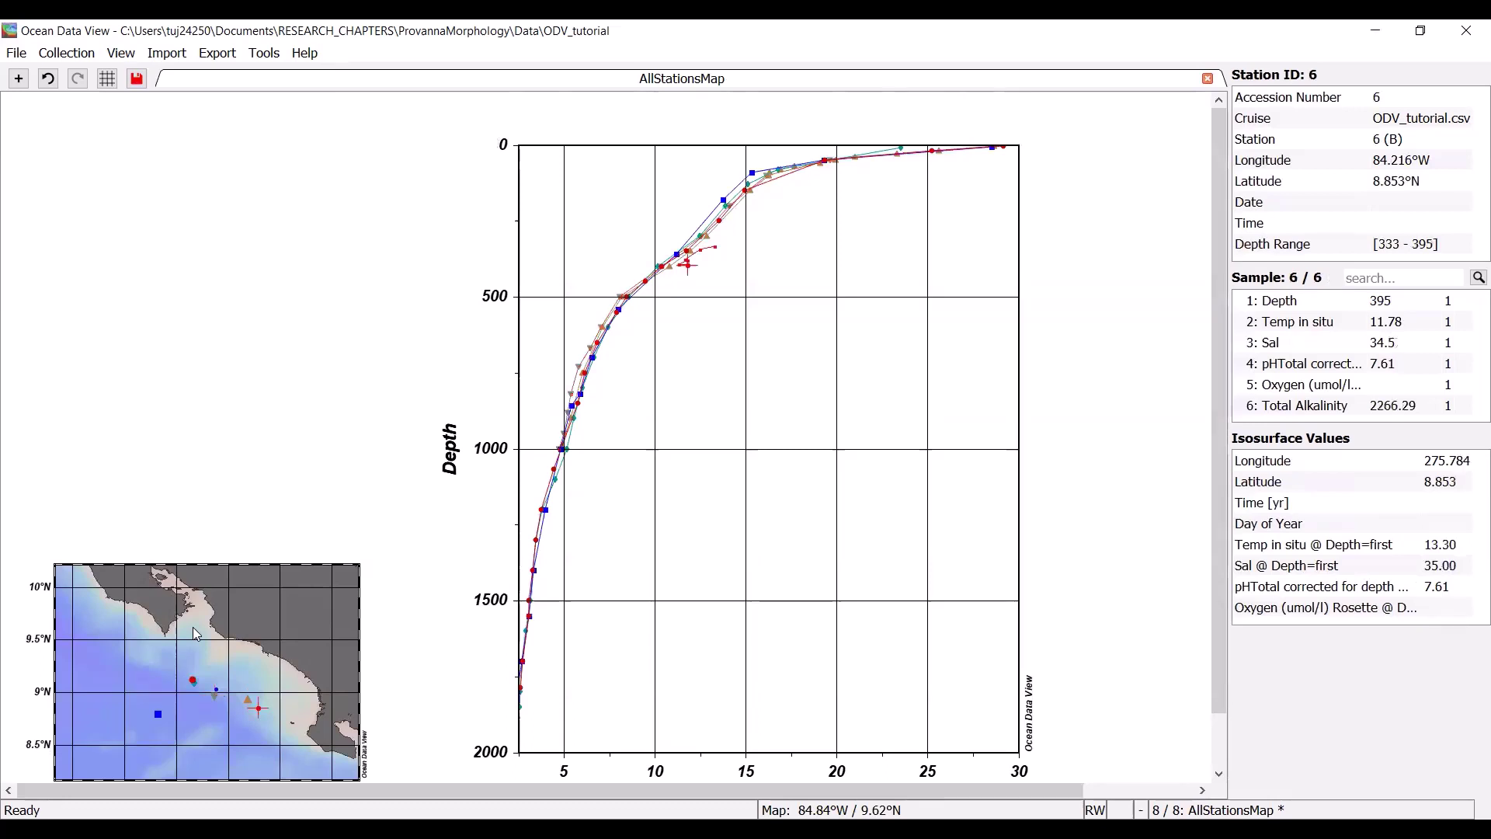
key("Right")
key("Left")
scroll(209, 622, "down", 1)
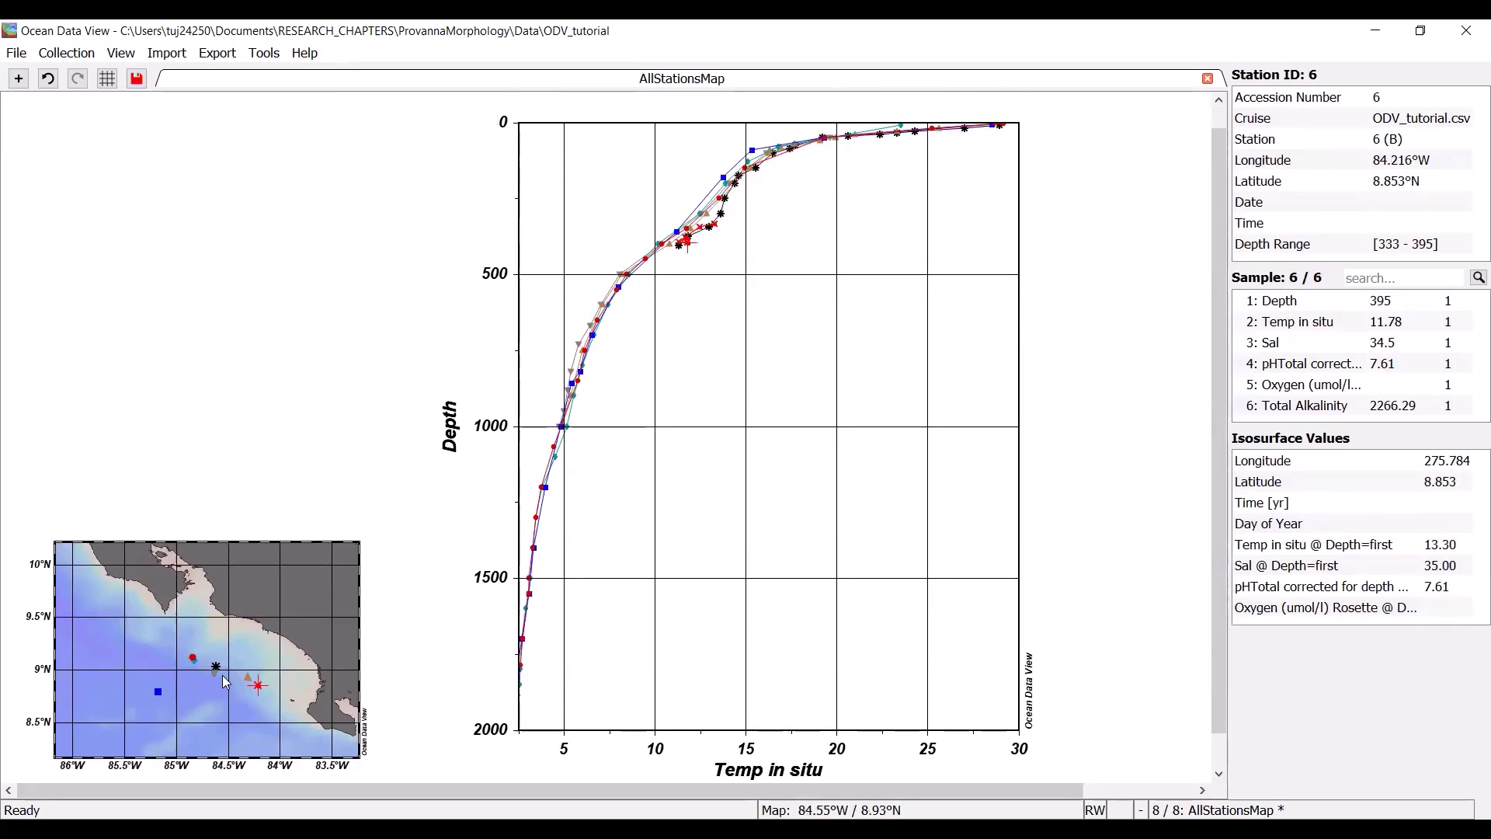
left_click(209, 674)
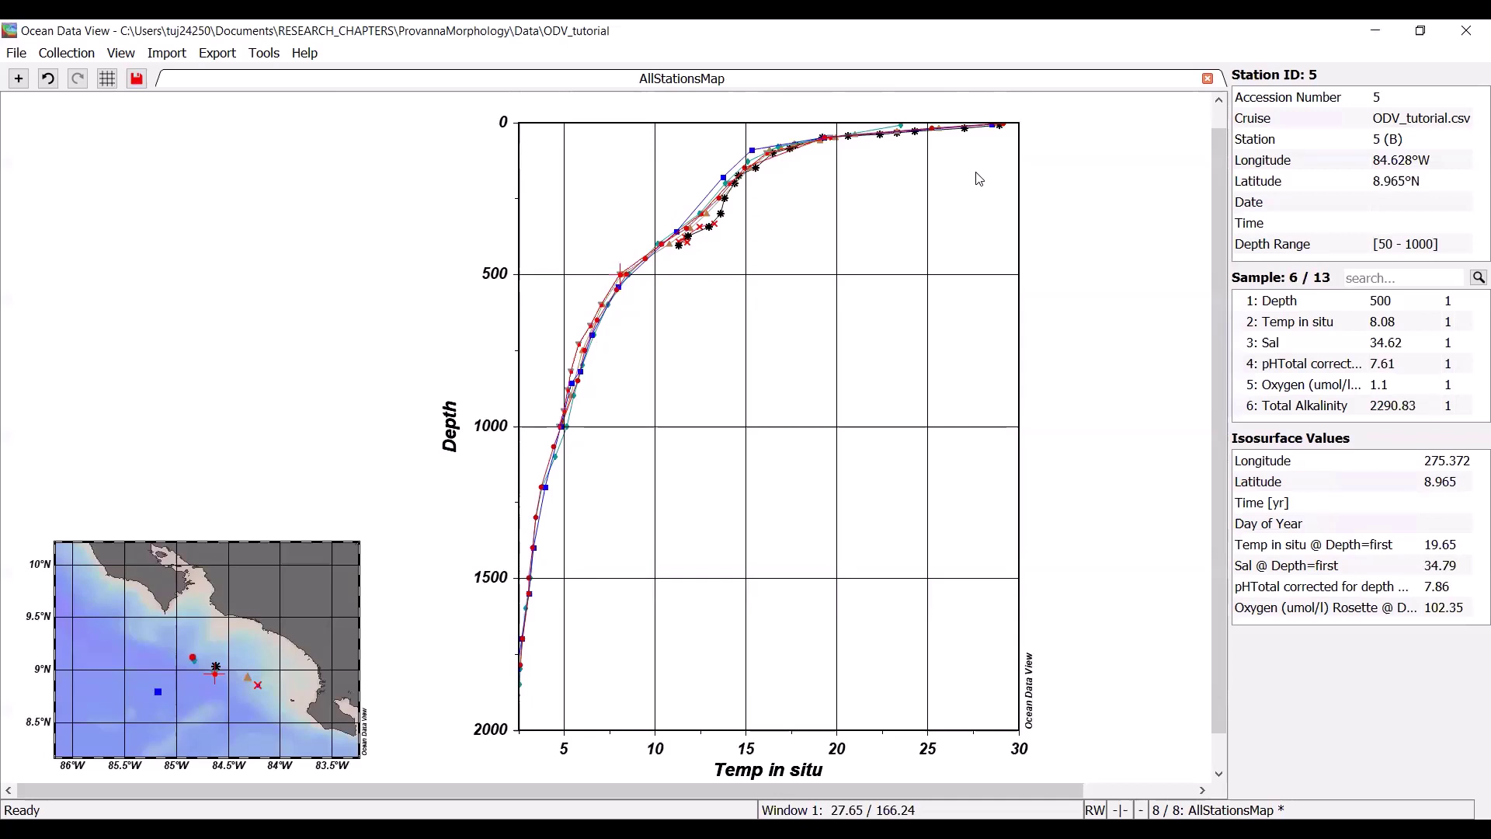
Open the temperature profile plot's properties, keep the Odv palette, and review its data and axis settings.
right_click(651, 296)
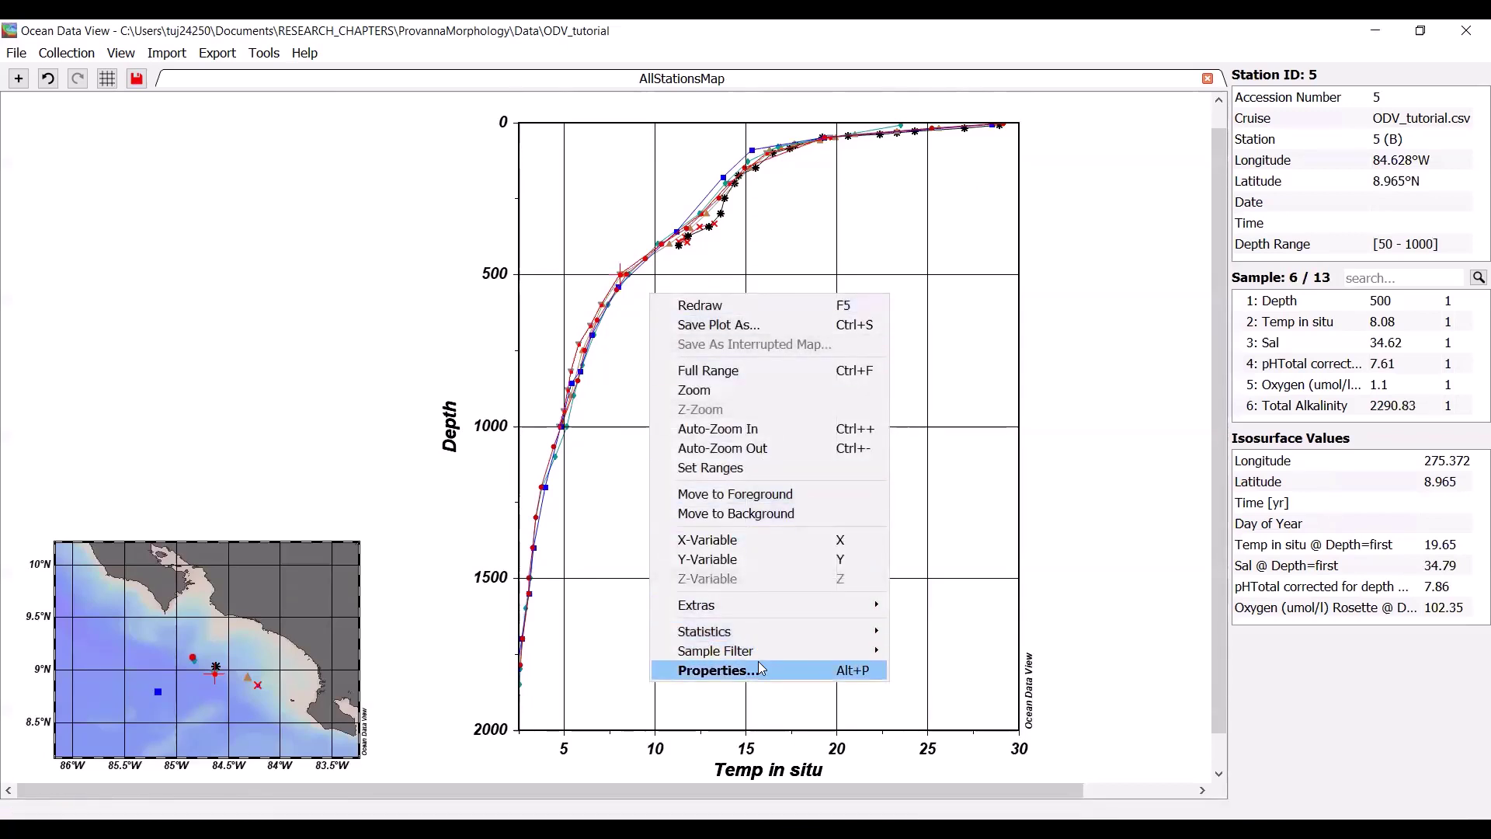
left_click(695, 673)
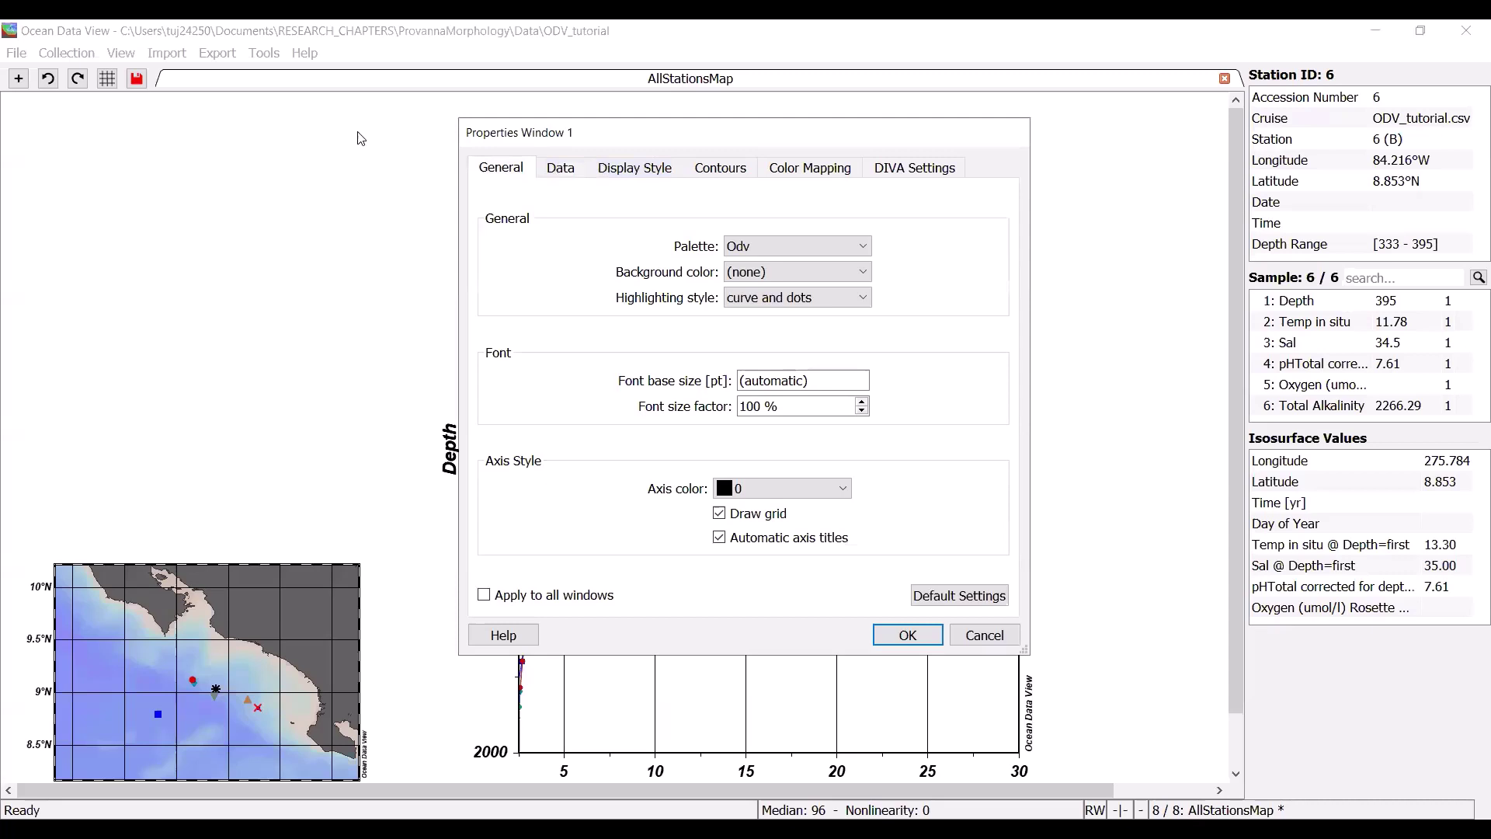
left_click(279, 237)
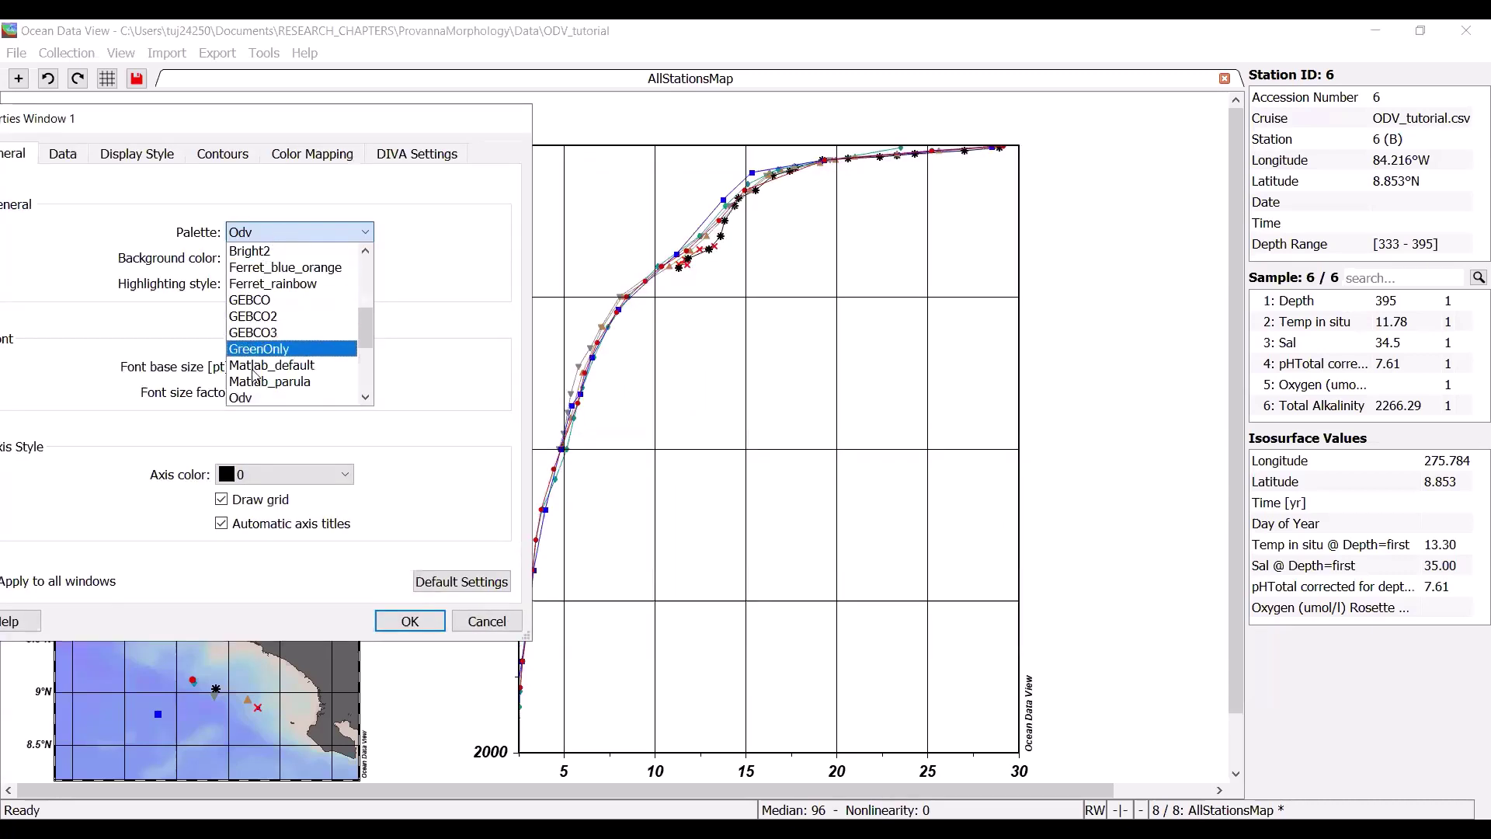
left_click(254, 400)
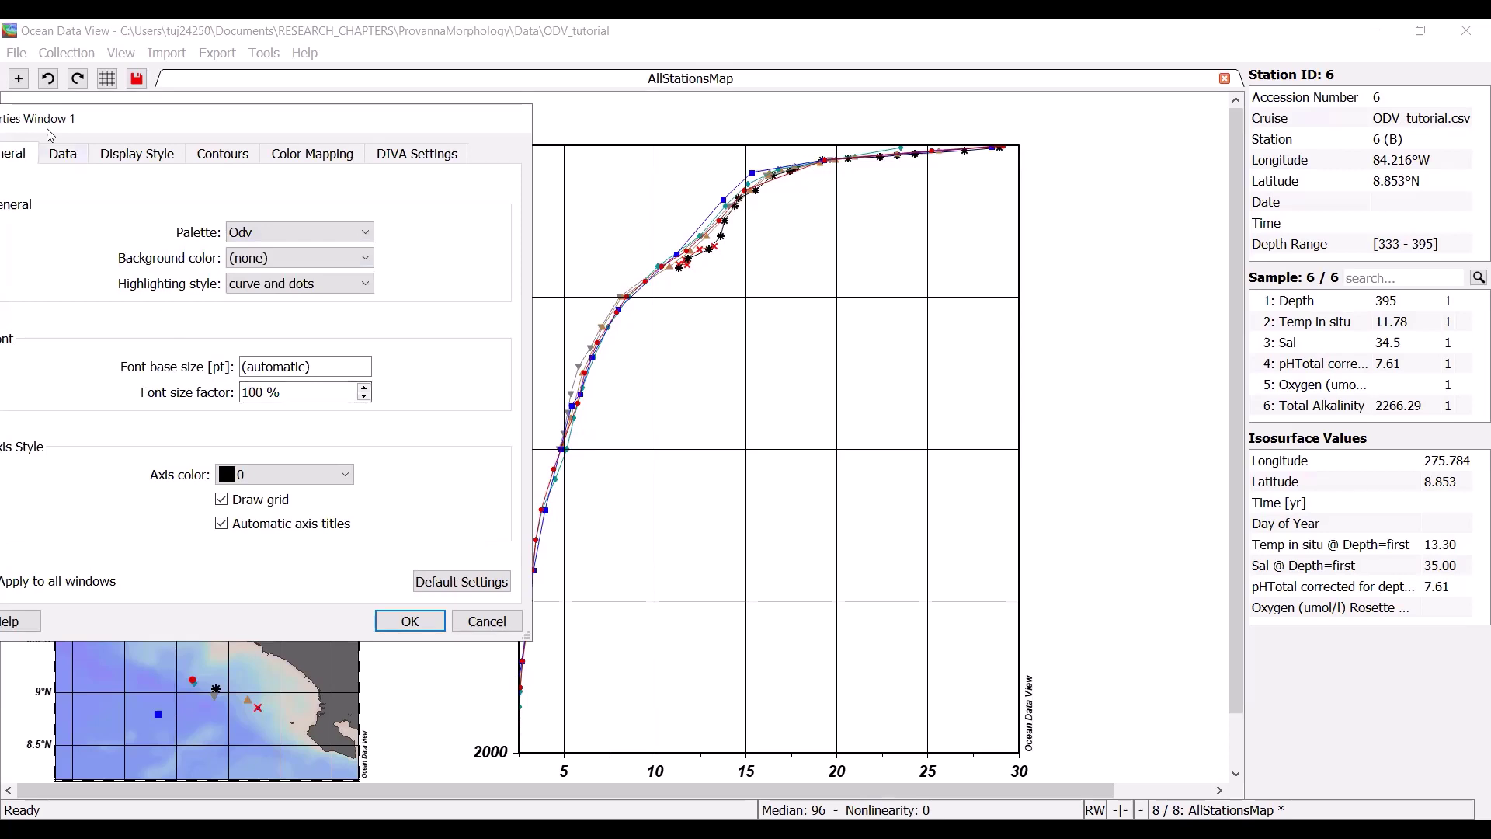
left_click_drag(60, 118, 117, 114)
left_click(129, 149)
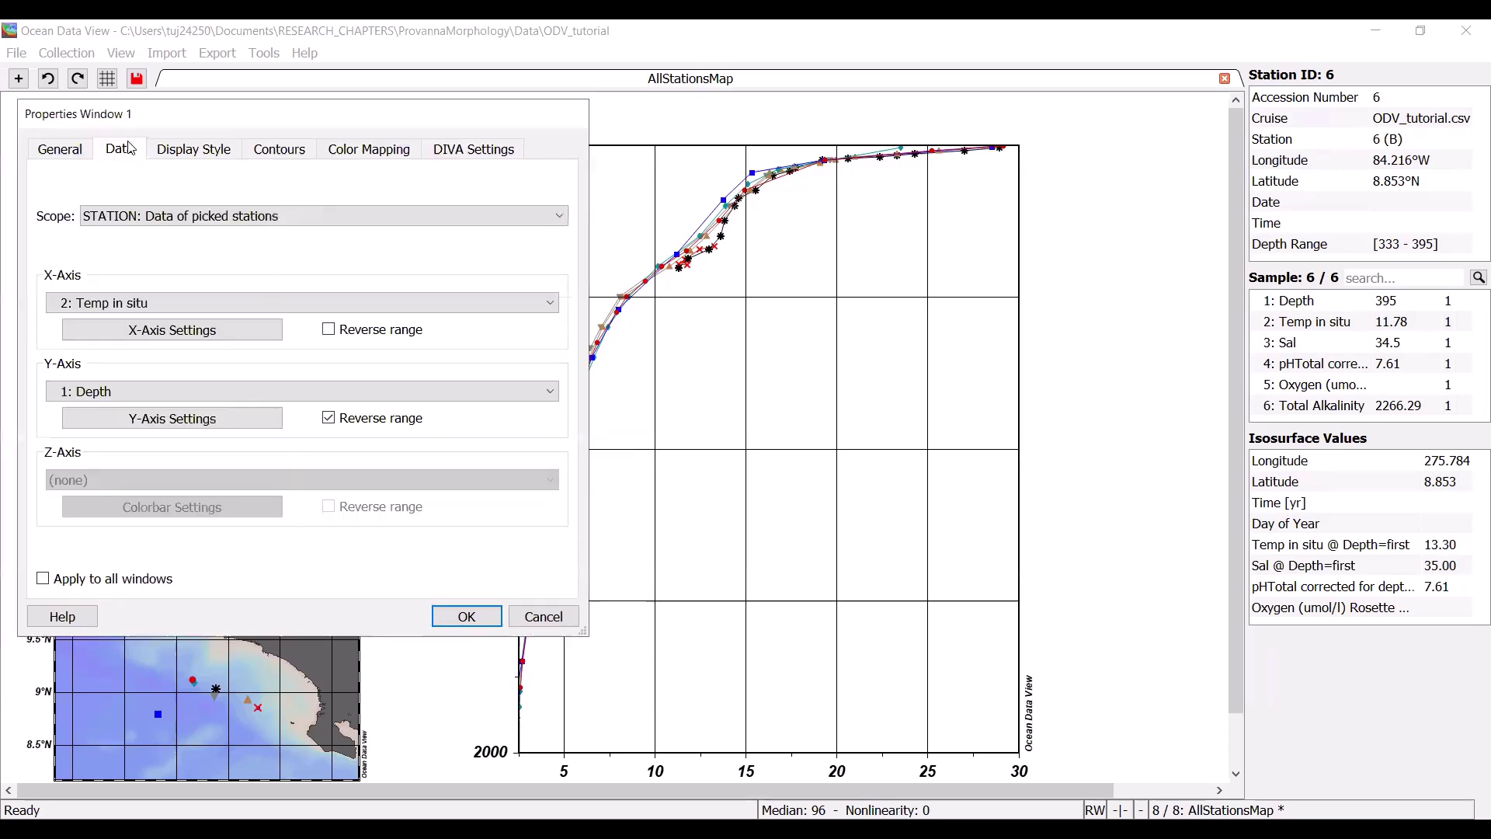
Set the symbol size of the profile plot's original data to 28 in its display style.
left_click(177, 160)
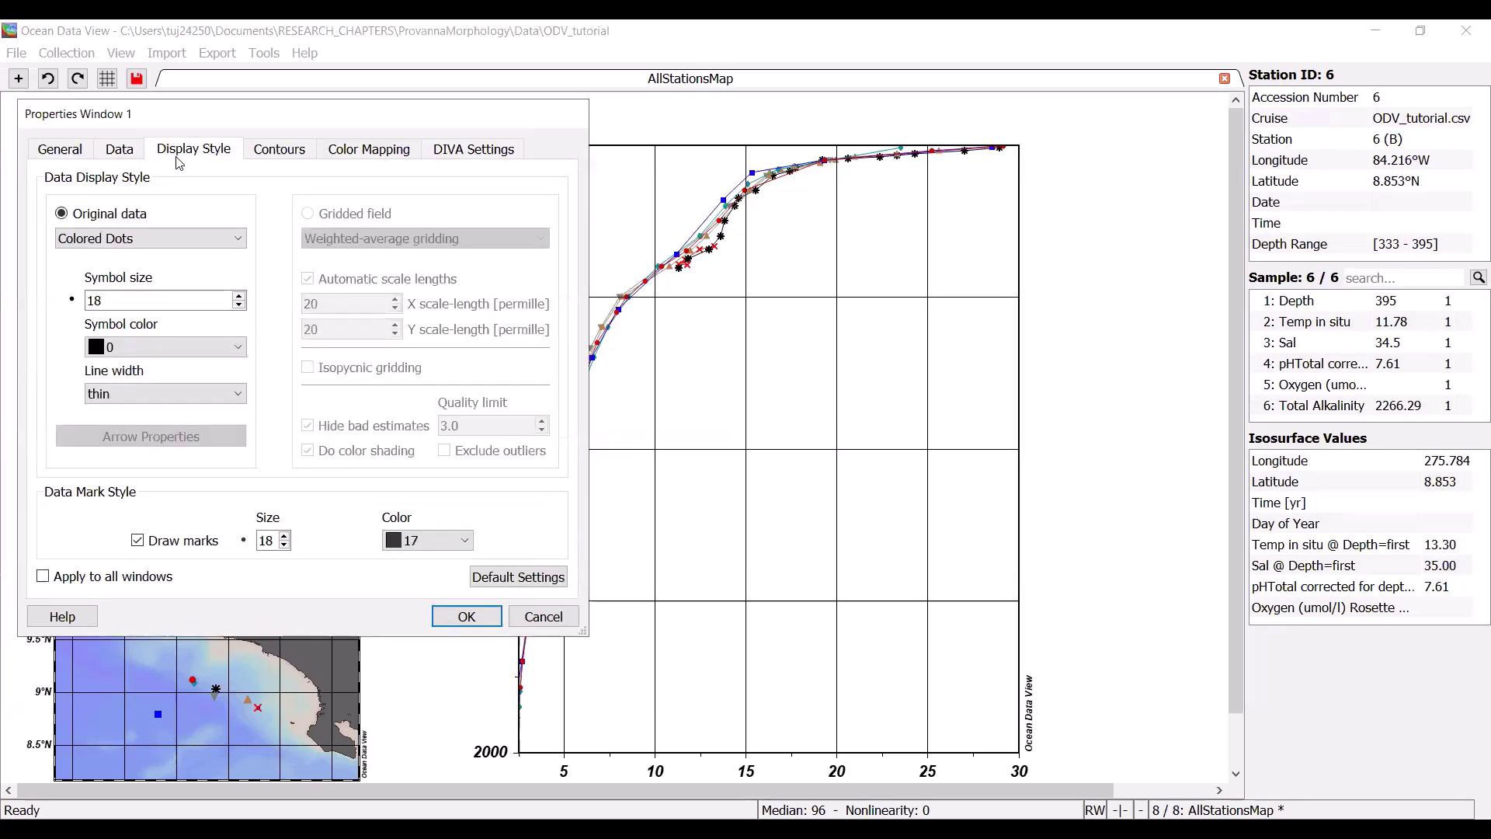
left_click(108, 297)
key("BackSpace")
key("BackSpace")
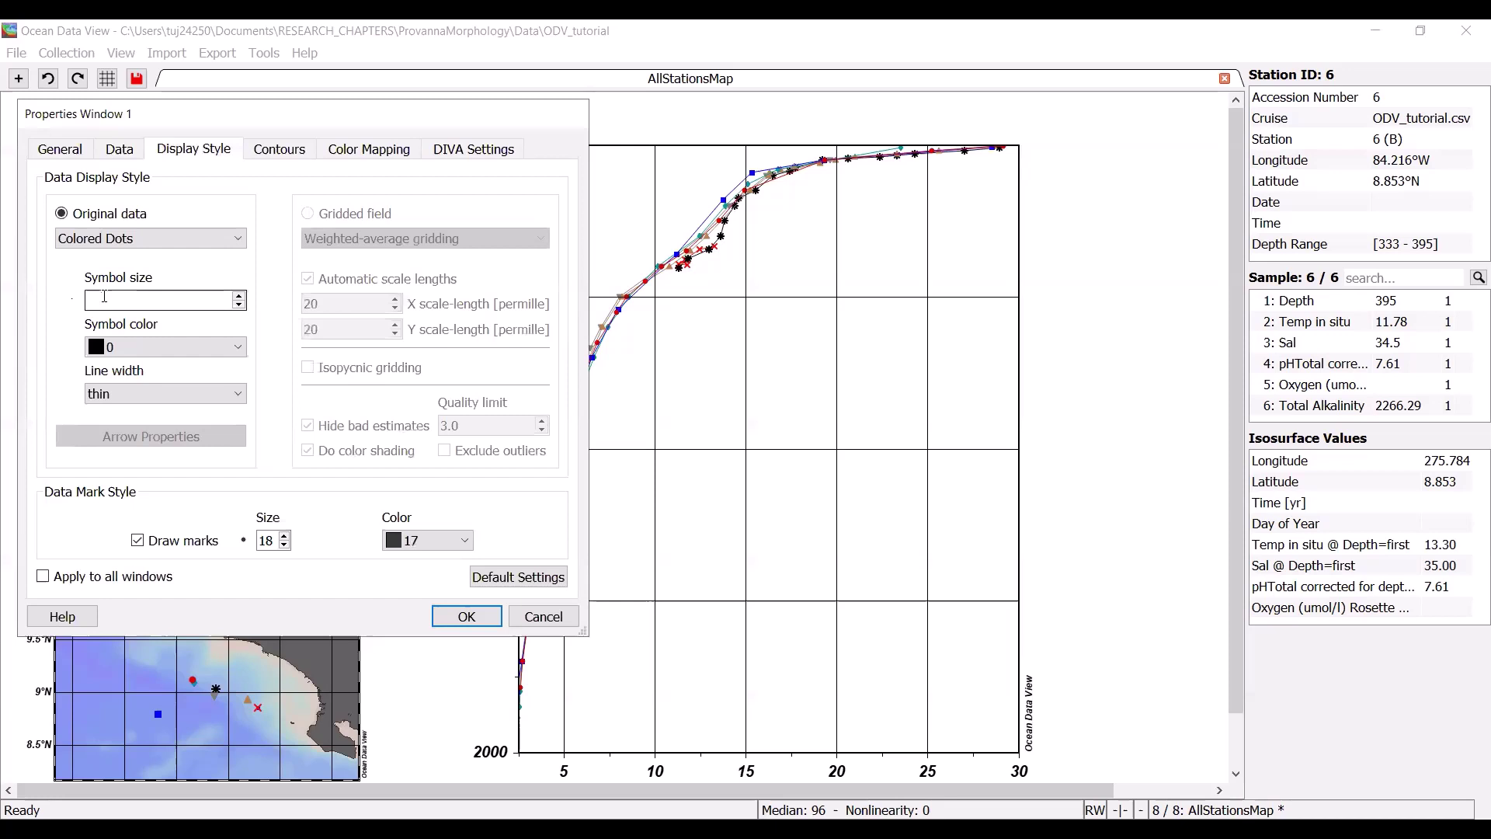
type("4")
scroll(105, 297, "up", 11)
key("Down")
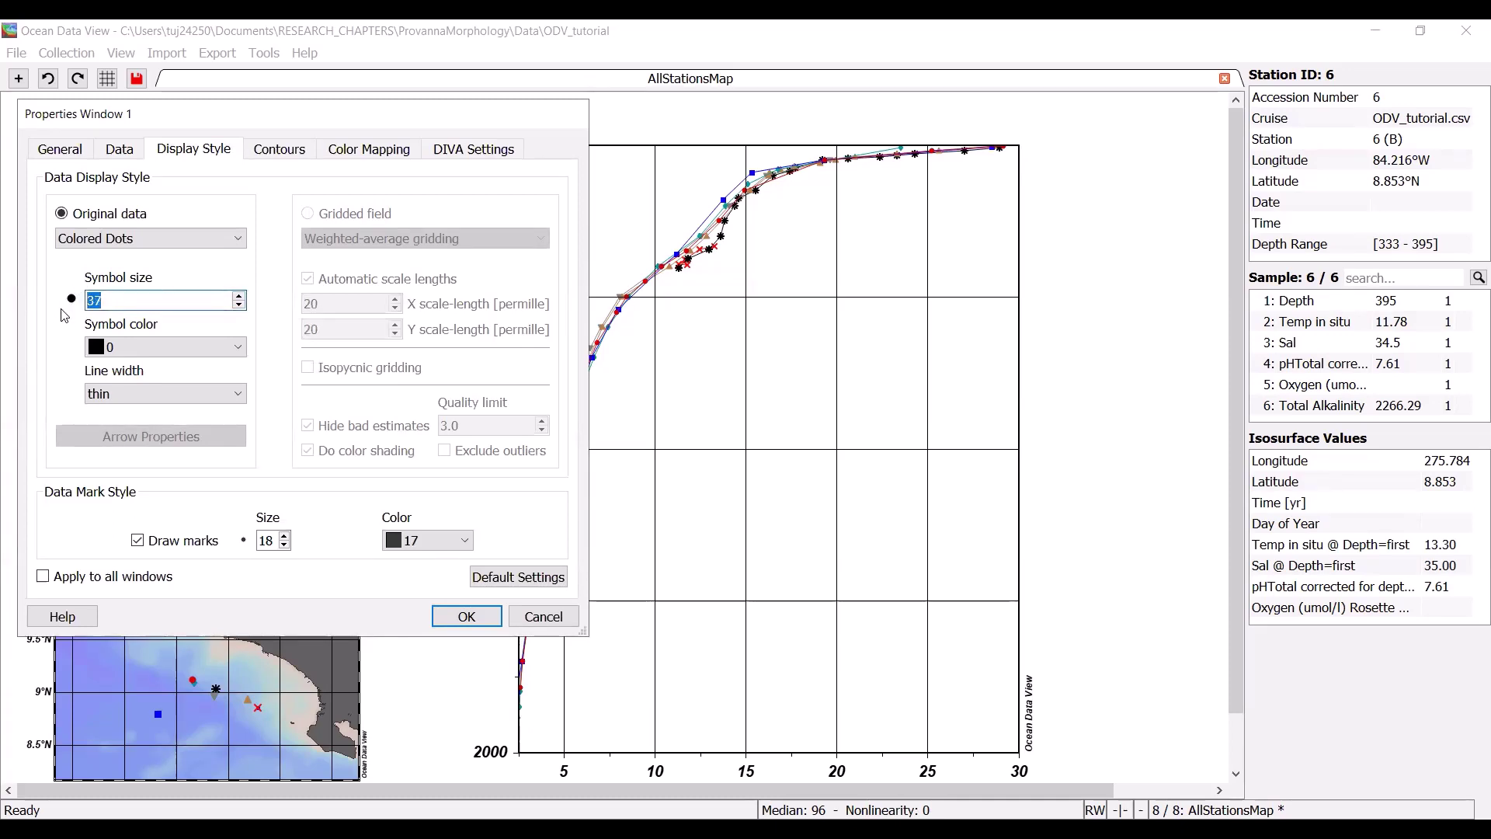
key("Down")
key("Down")
key("Down")
key("Down")
key("Down")
key("Down")
key("Up")
key("Up")
key("Up")
key("Up")
key("Up")
key("Up")
key("Up")
Set the profile plot's line width to medium and apply the display style to all windows.
left_click(159, 401)
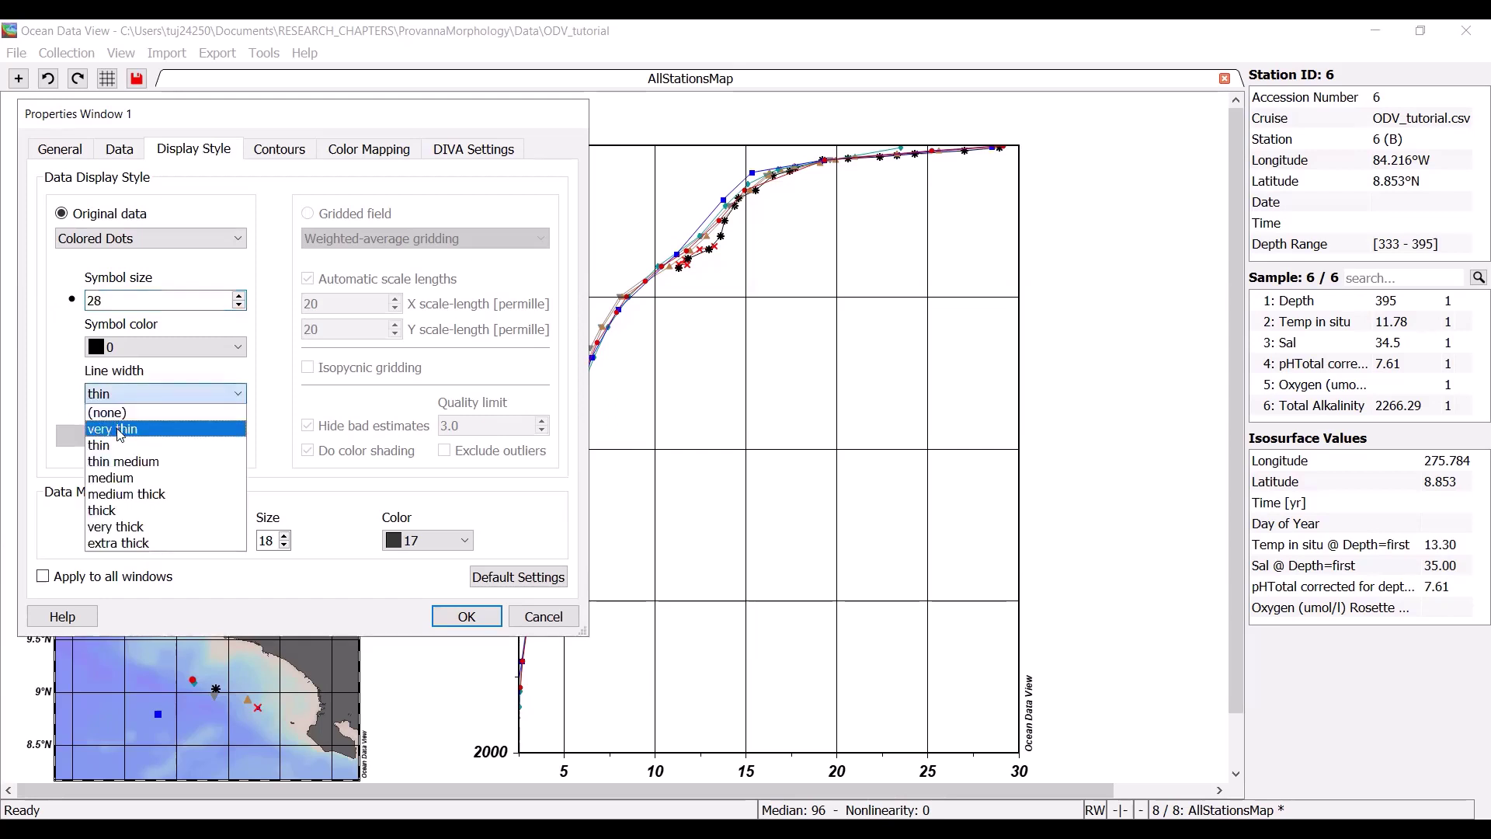
left_click(142, 478)
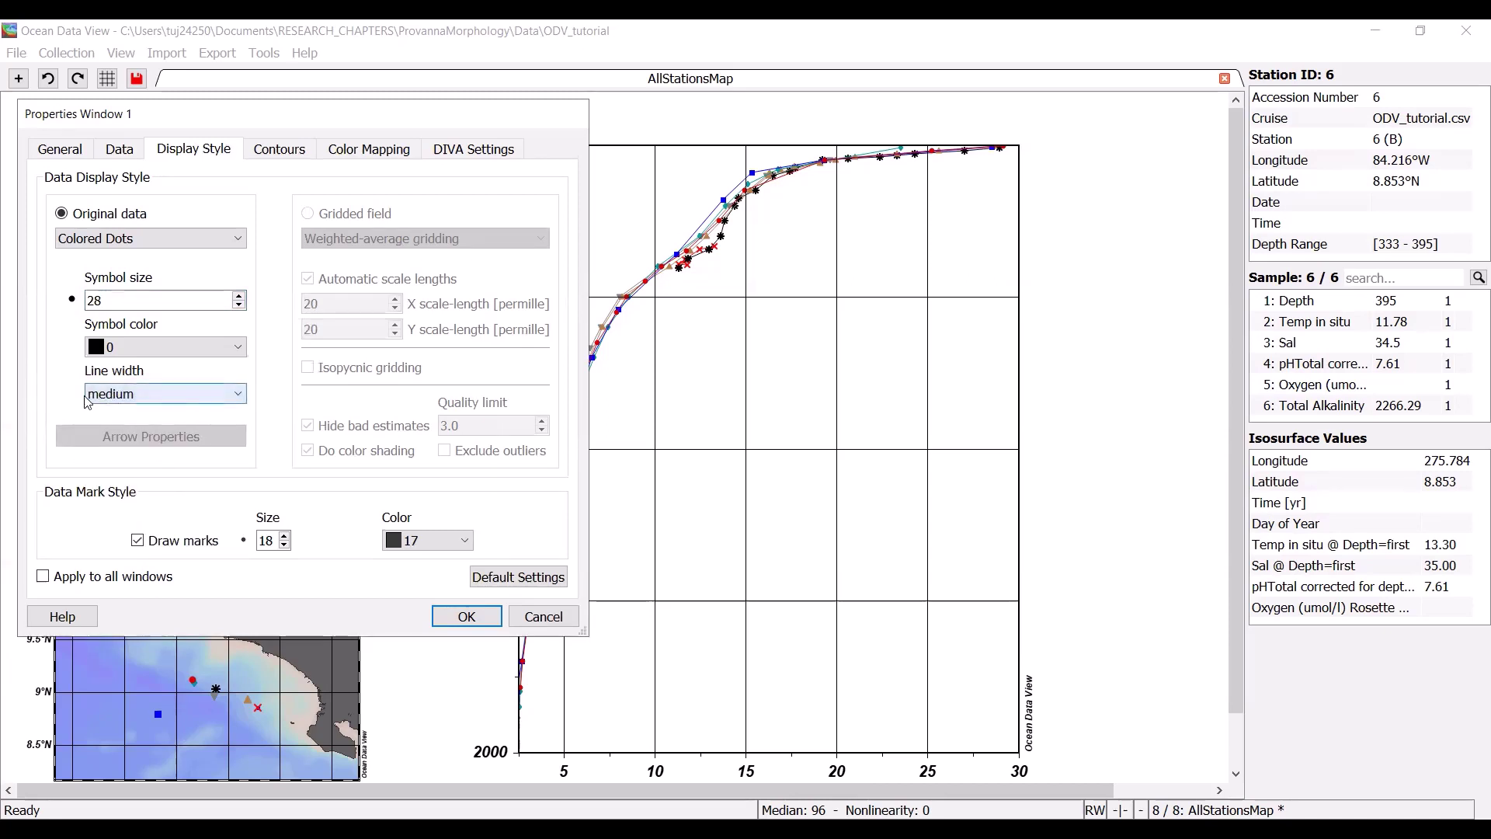
left_click(143, 396)
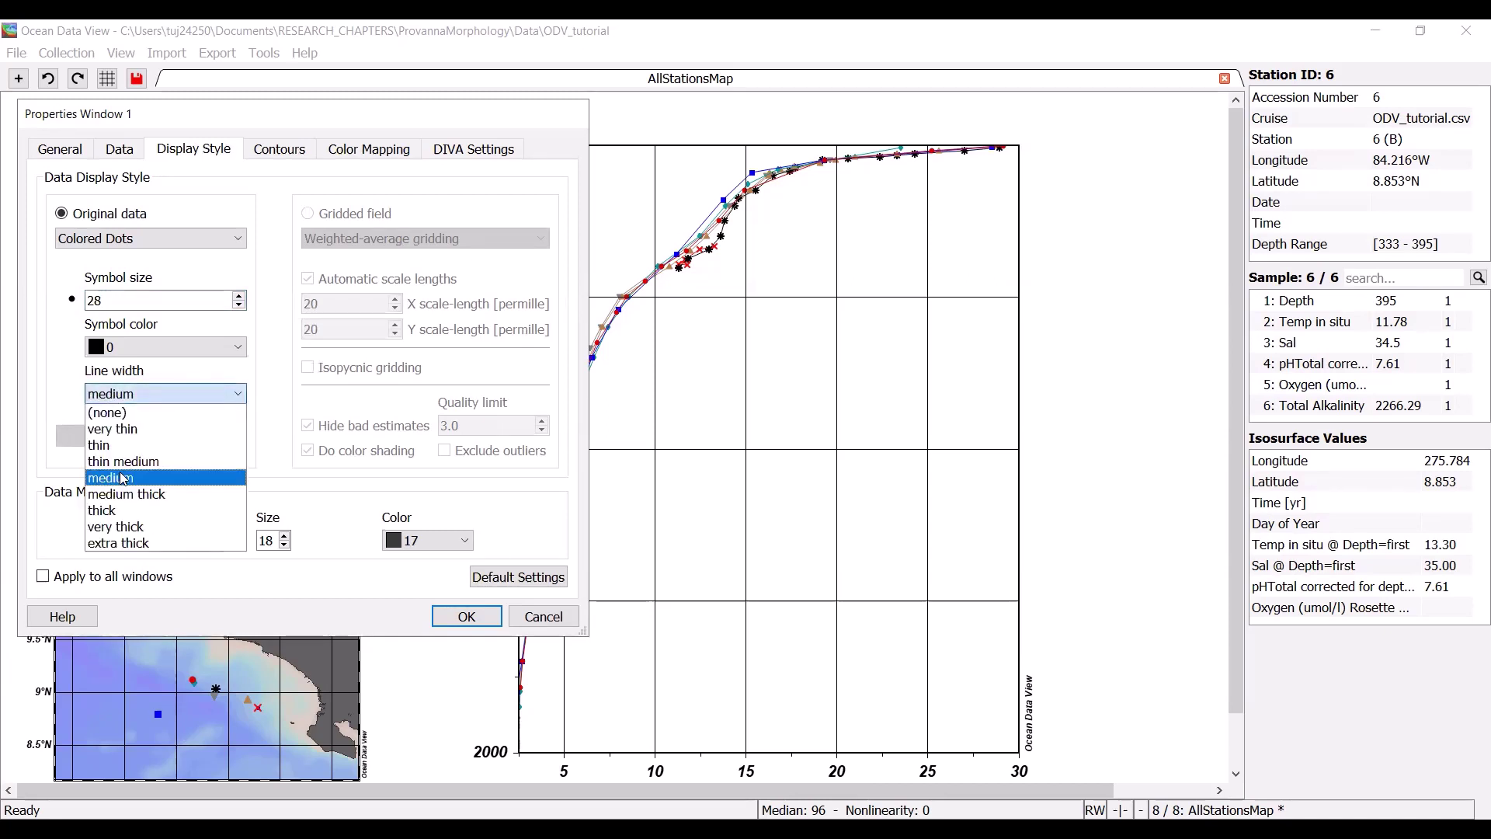
left_click(122, 479)
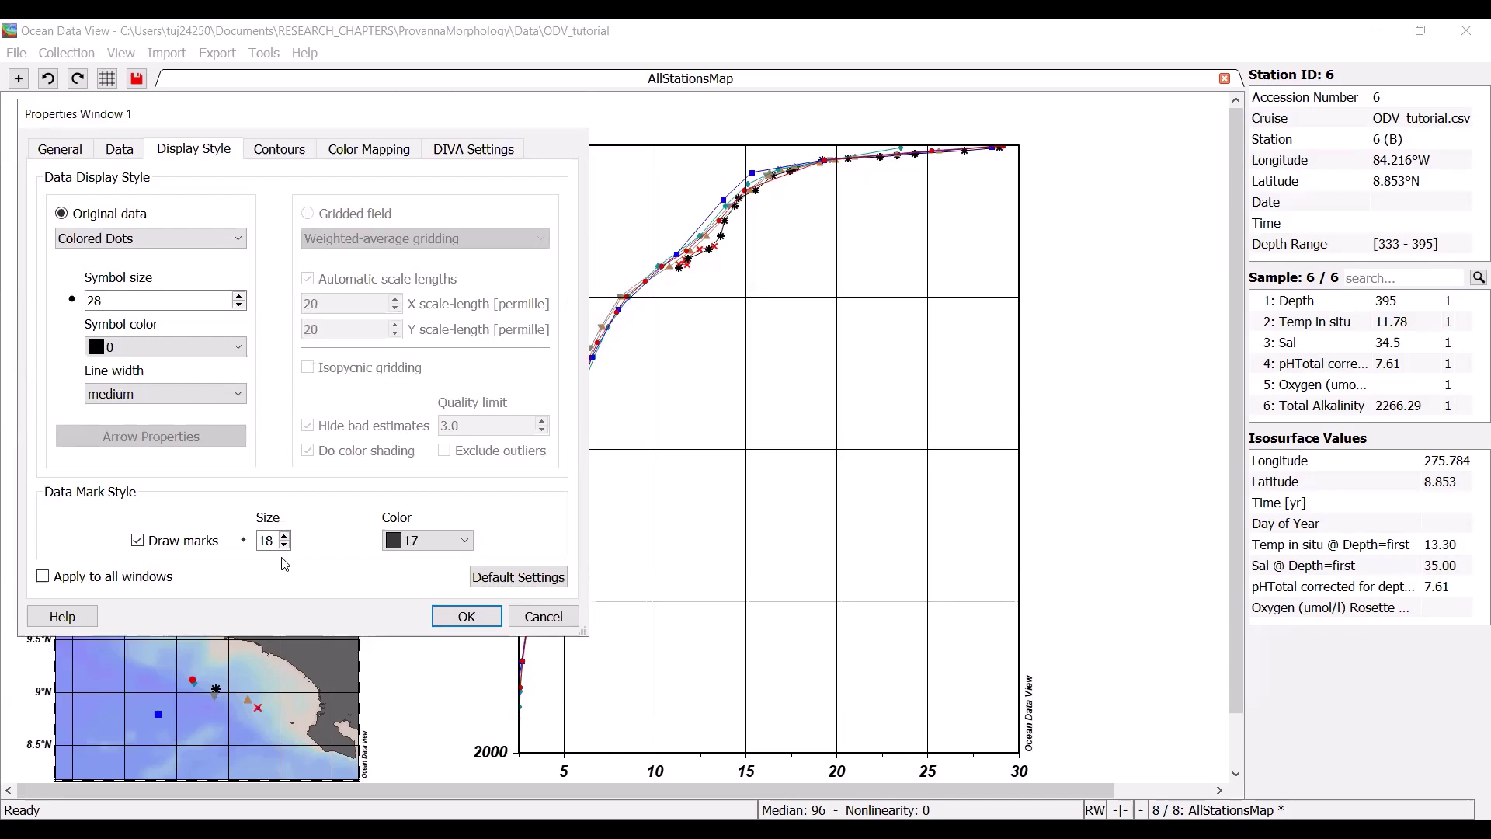
left_click(41, 579)
left_click(468, 617)
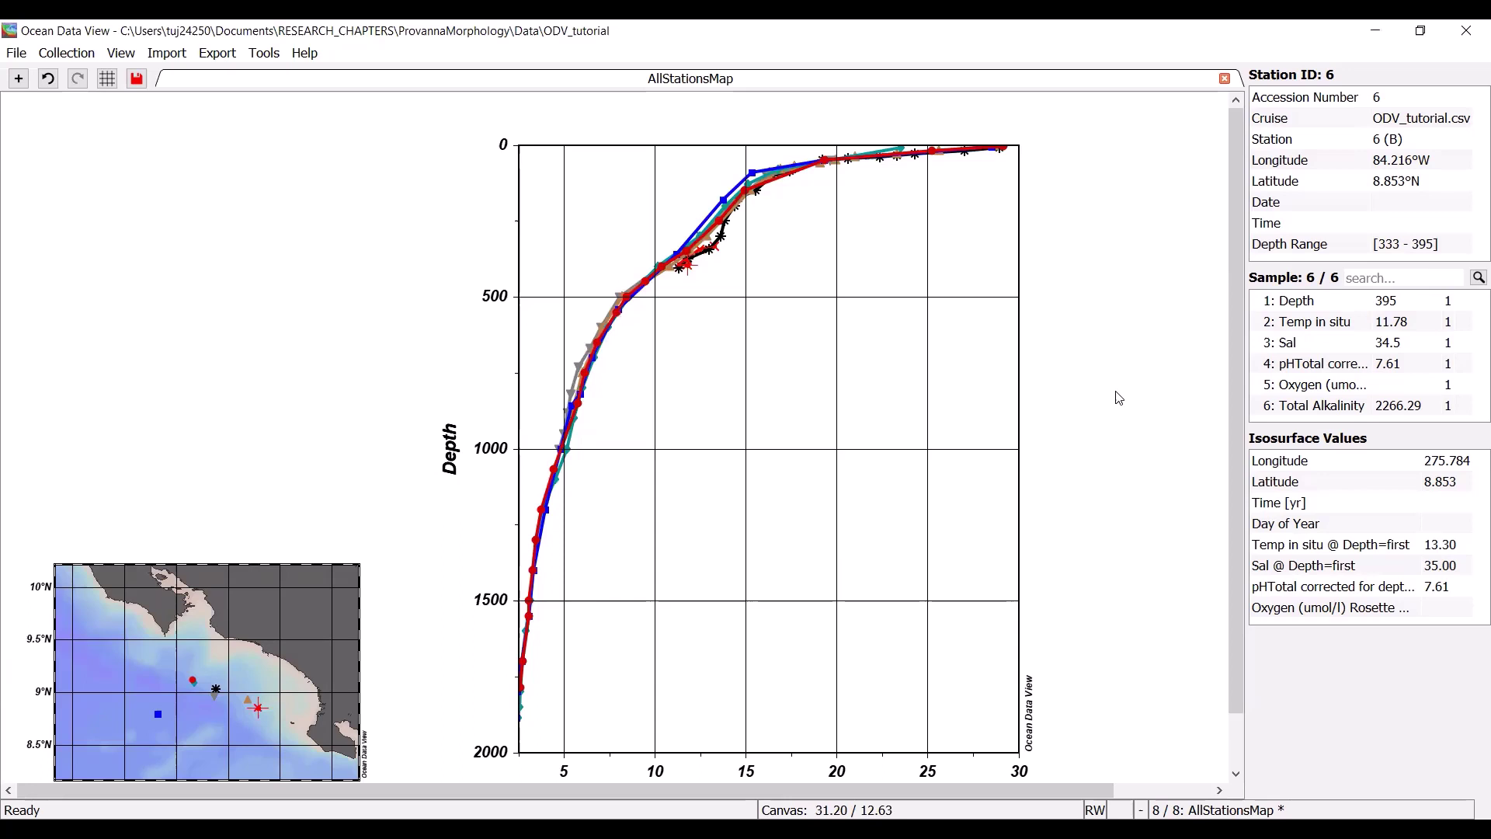
Undo the plot's style change, redo it, and revert the view to the full map of all stations.
left_click(48, 78)
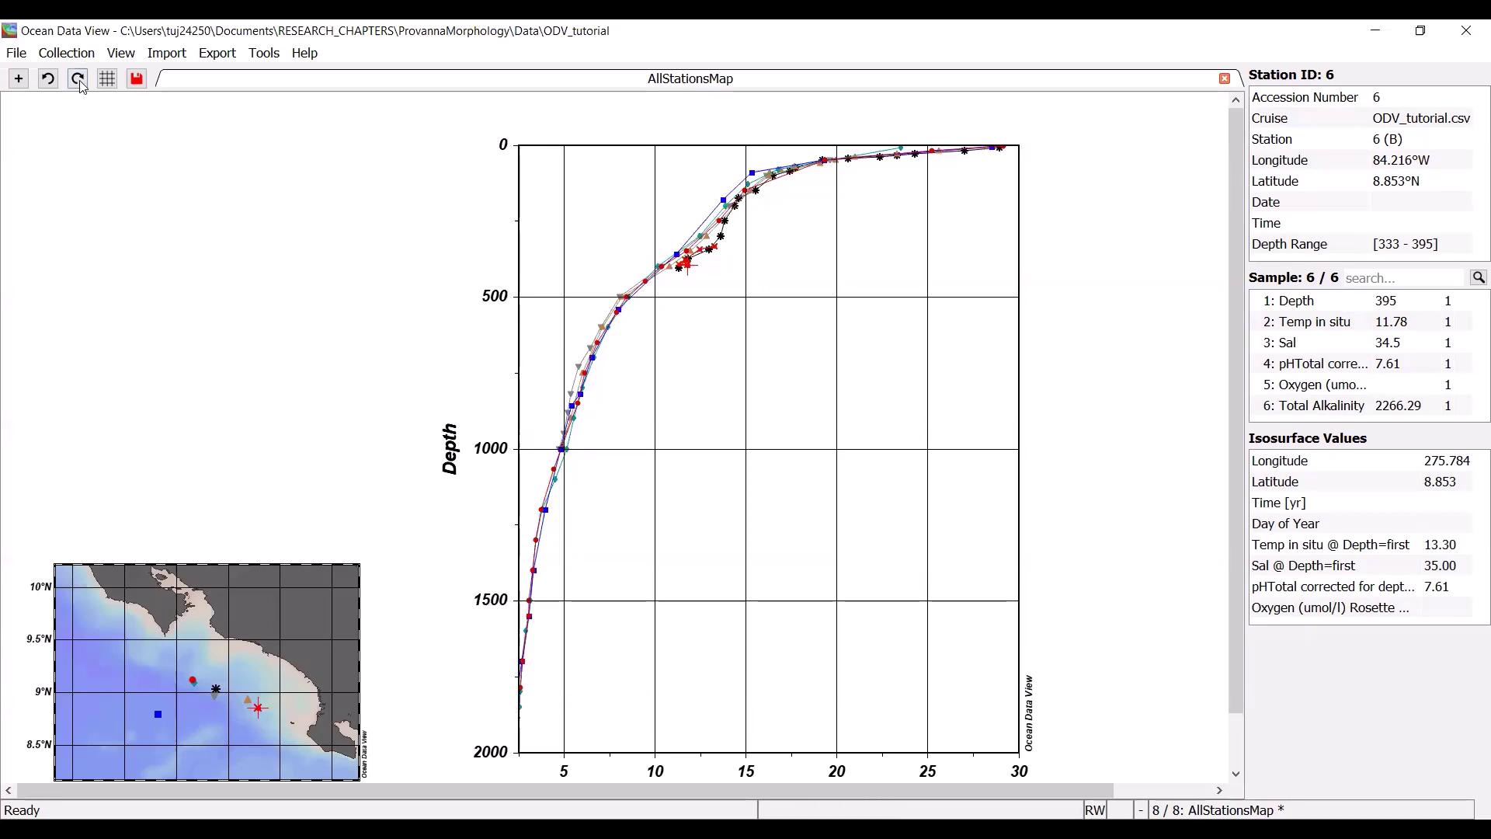
key("ctrl+y")
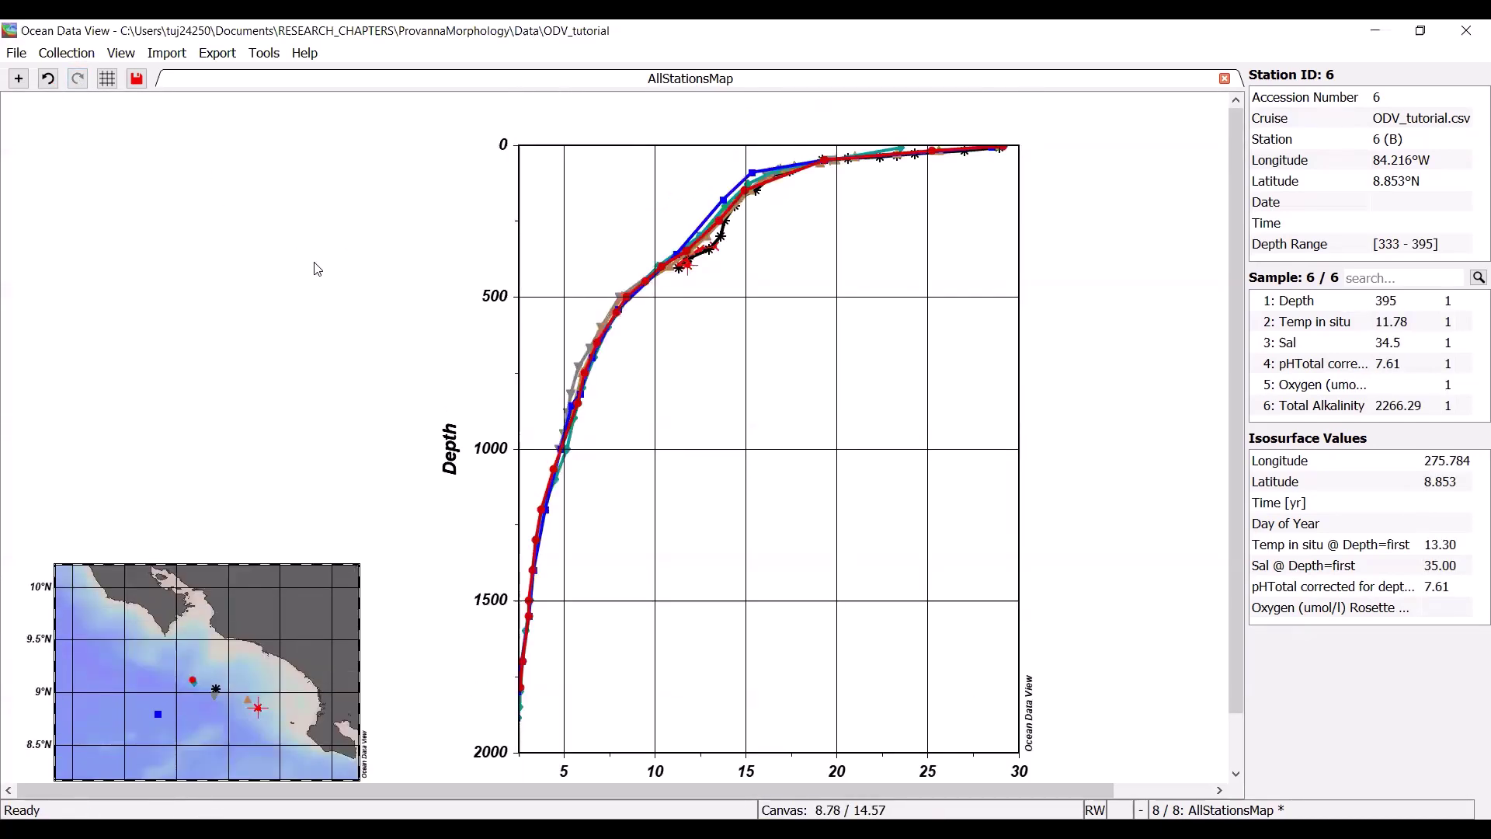
key("ctrl+z")
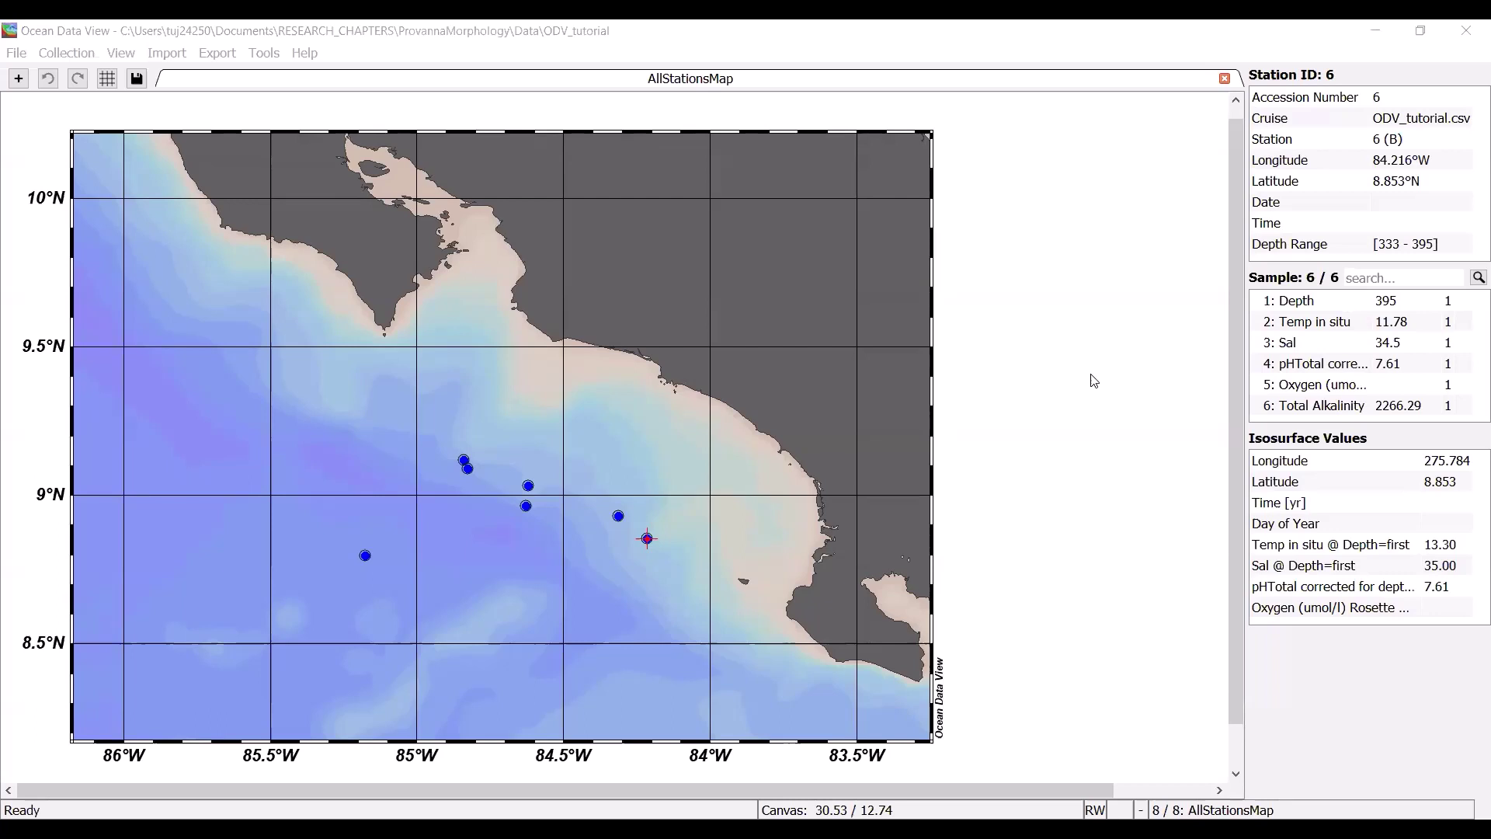
Apply the 1 SECTION Window layout template to the view.
left_click(121, 53)
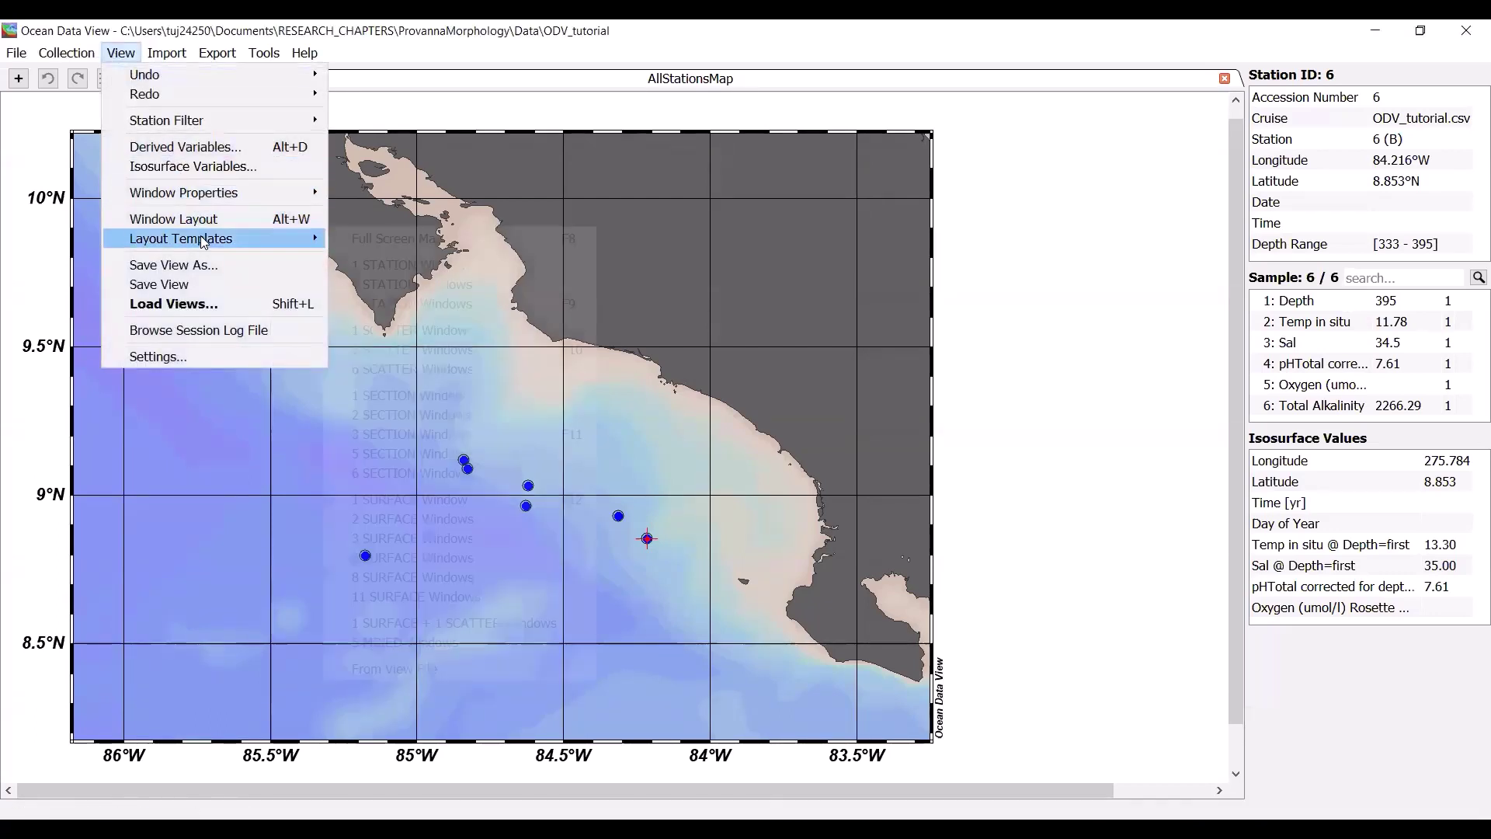
mouse_move(203, 243)
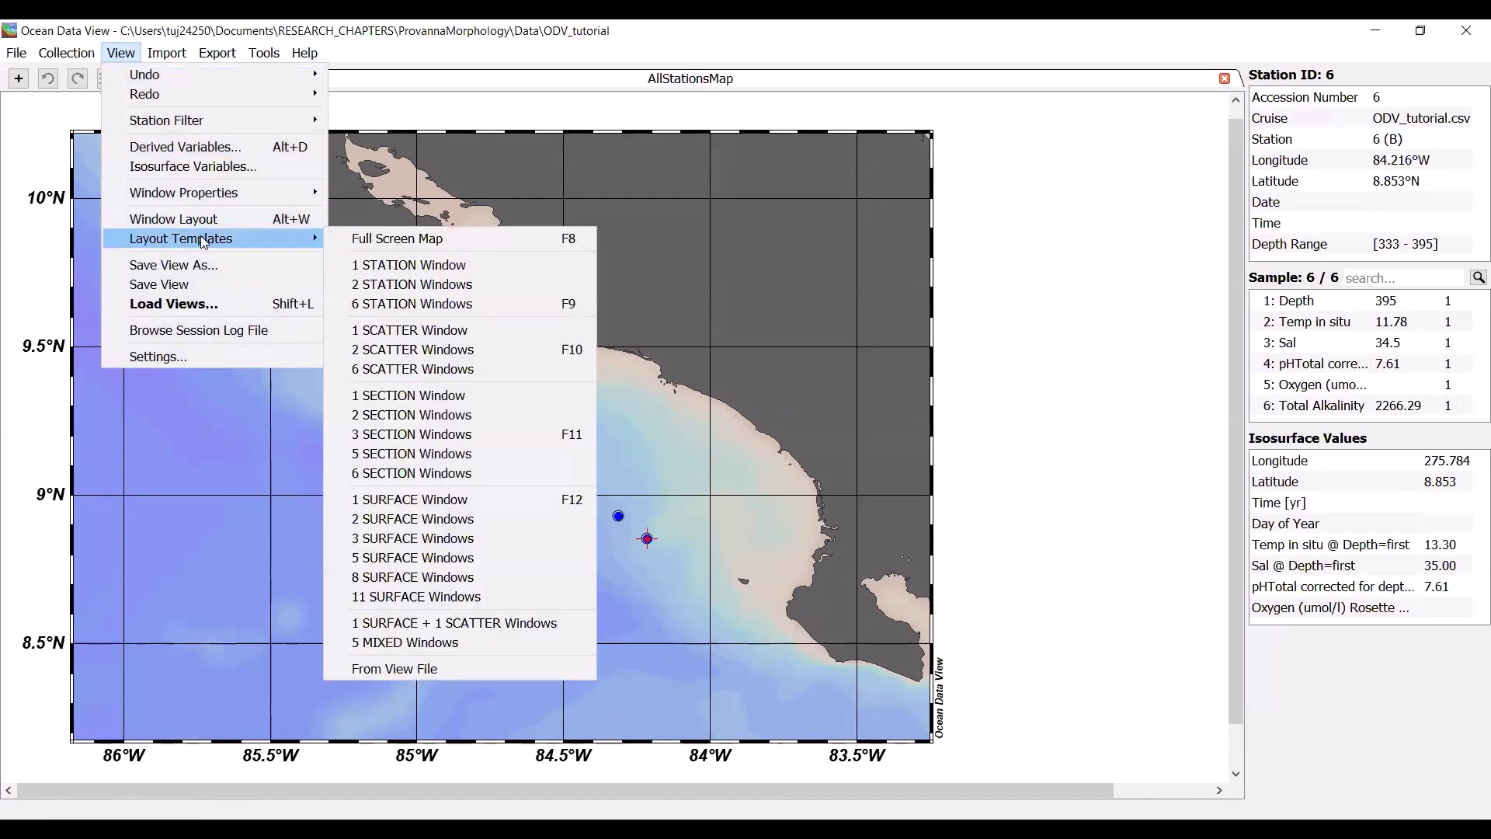
left_click(402, 403)
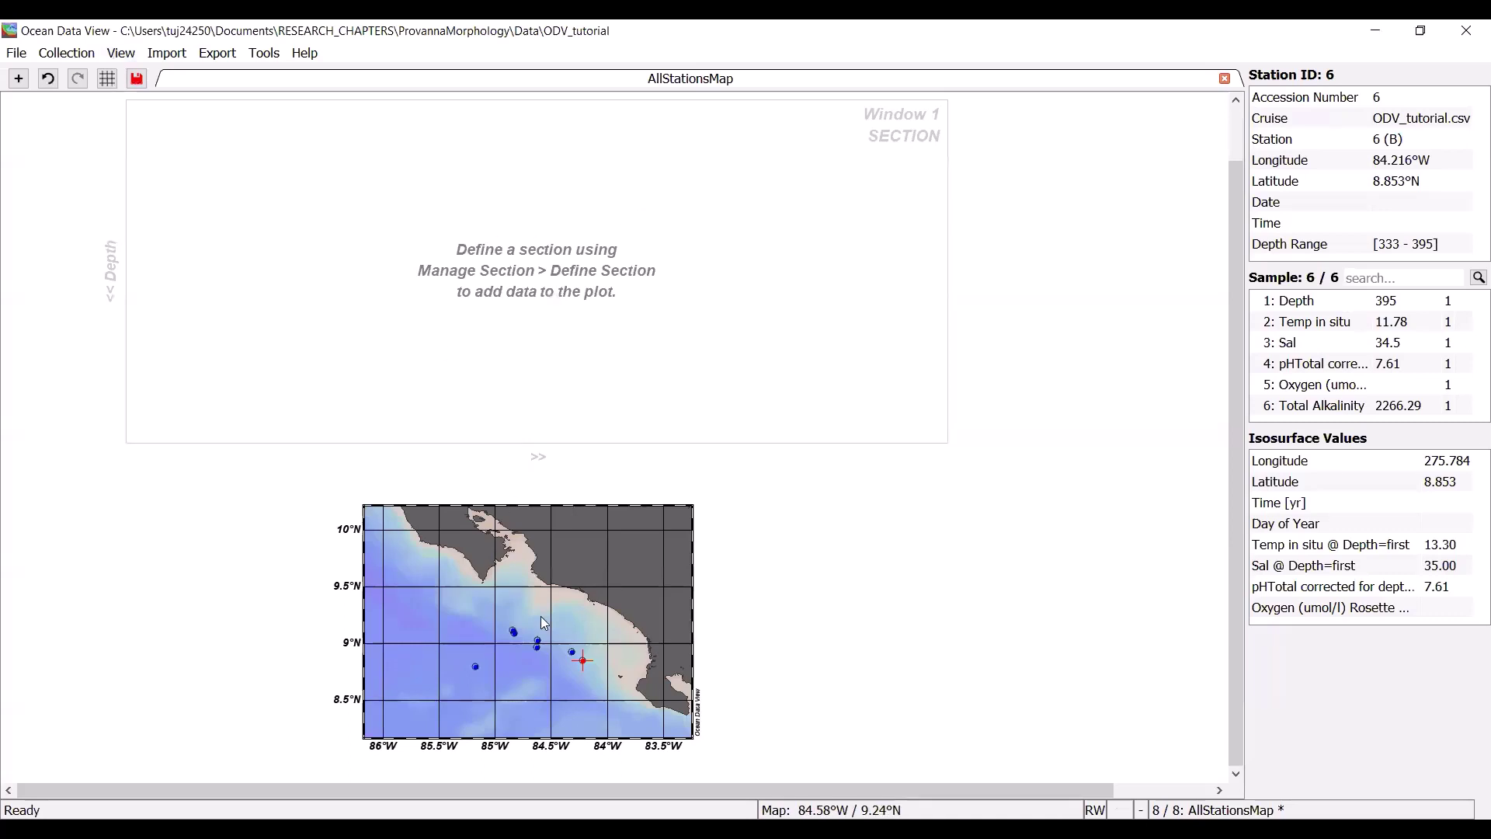
Define a section on the map running from the two northwestern stations through the middle ones to the southeasternmost station near the coast.
right_click(518, 607)
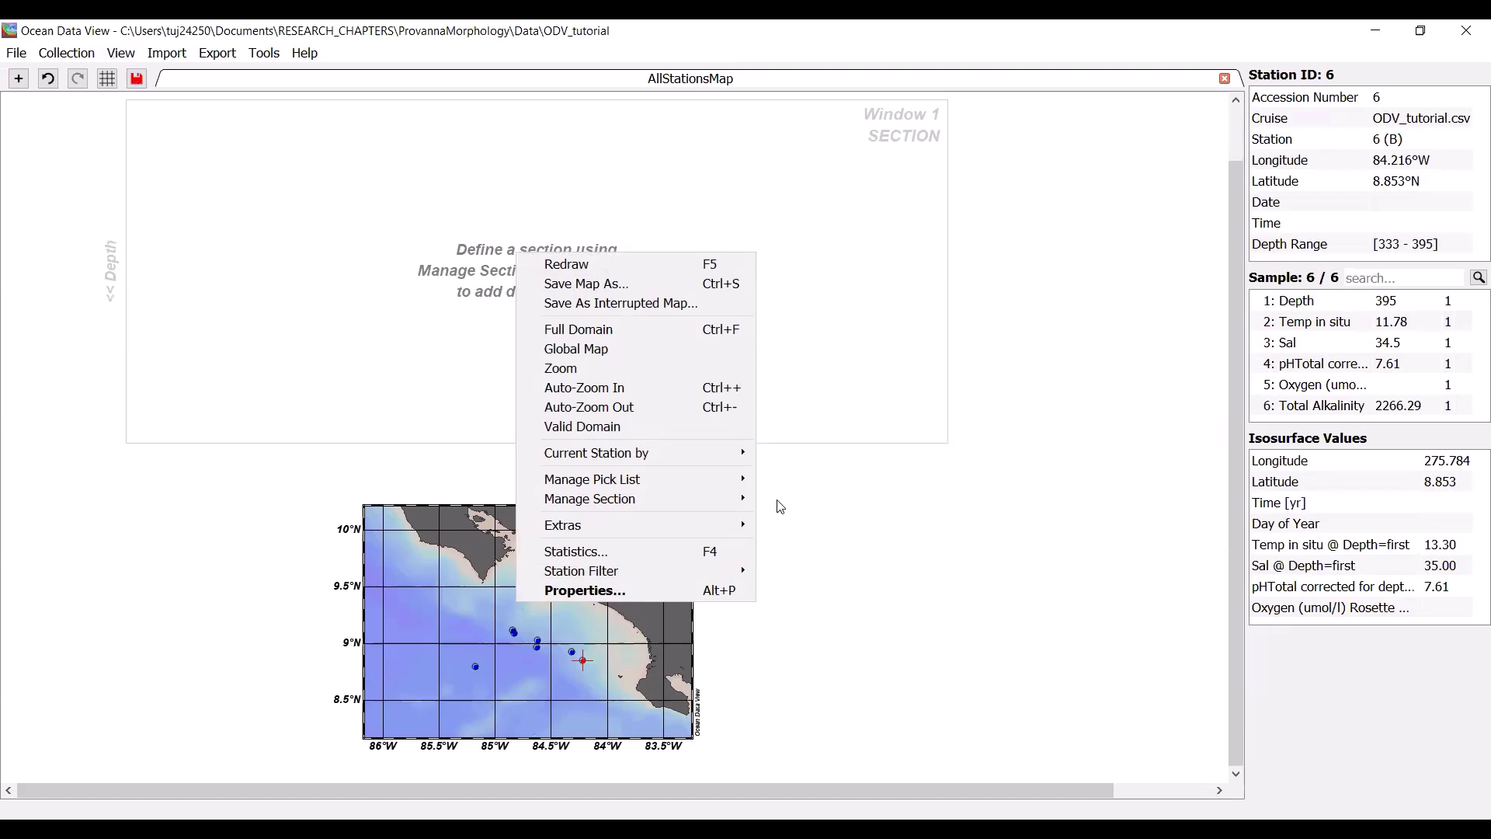
mouse_move(598, 501)
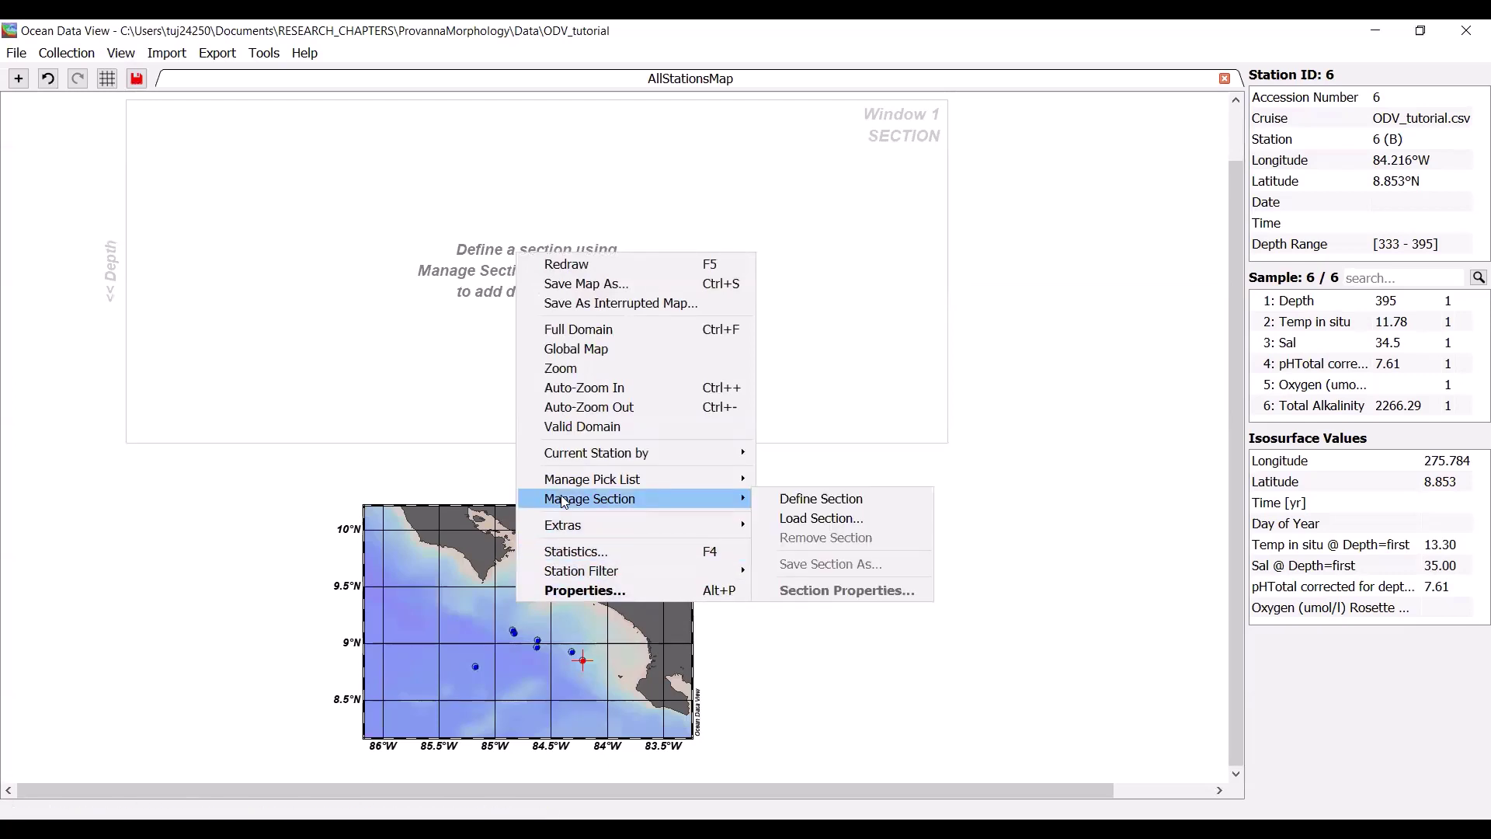
left_click(837, 509)
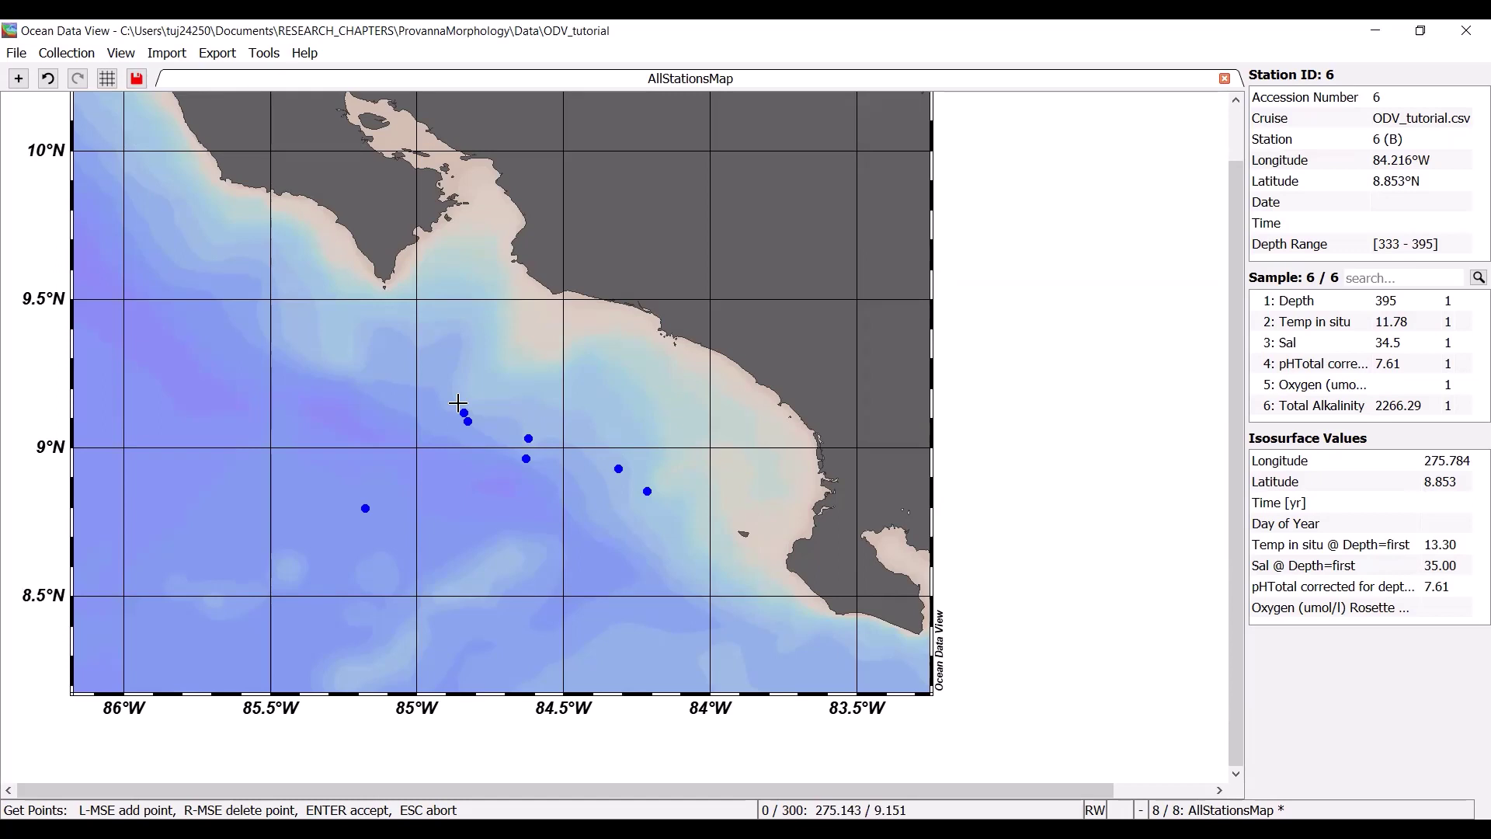
left_click(458, 403)
left_click(536, 439)
left_click(534, 439)
left_click(613, 464)
left_click(654, 495)
key("Return")
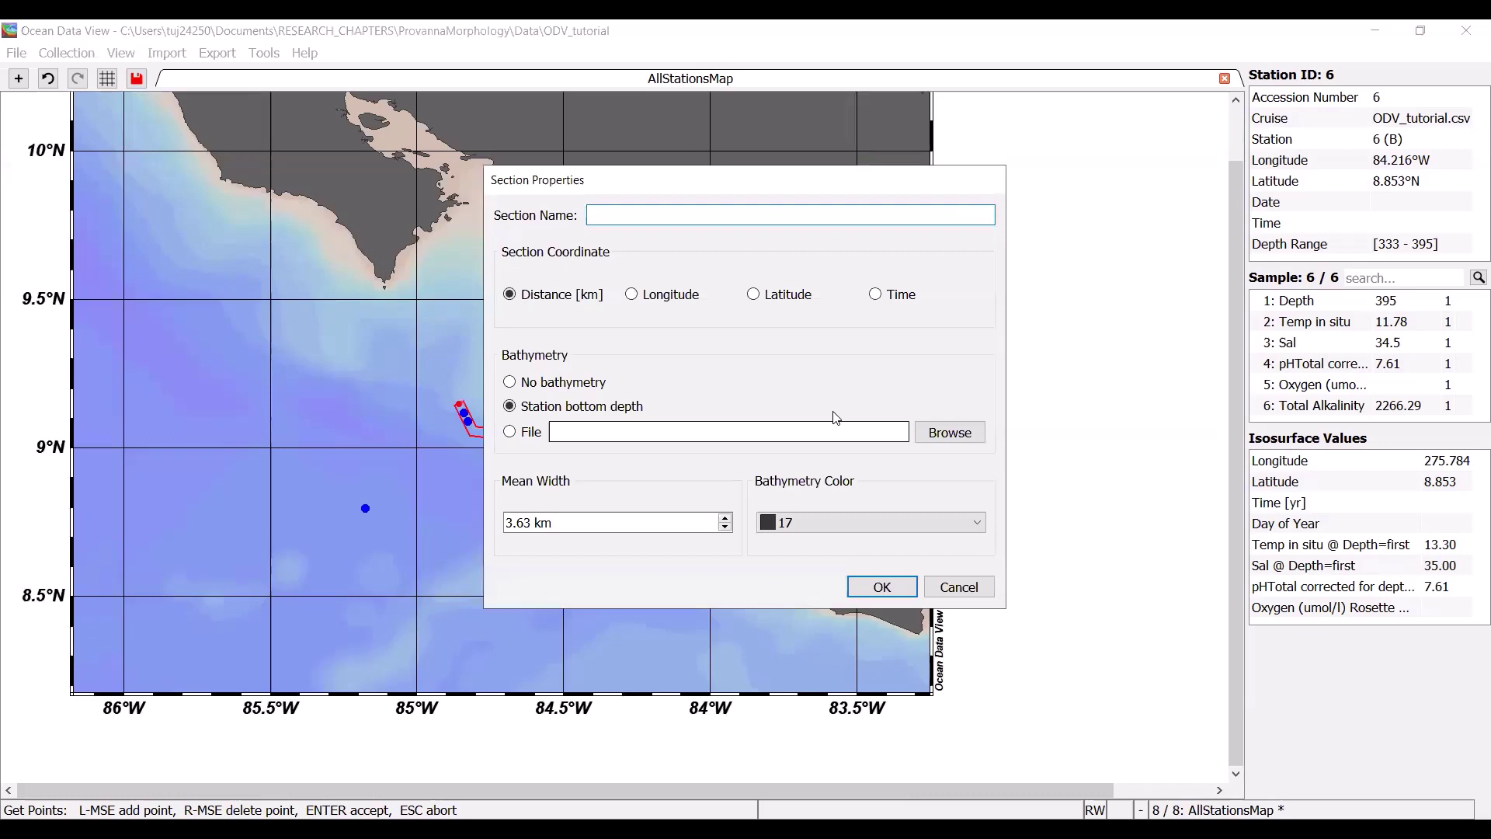
Set the section's bathymetry to No bathymetry, keep Distance [km] as its coordinate, and accept the section properties.
left_click_drag(667, 192, 1050, 188)
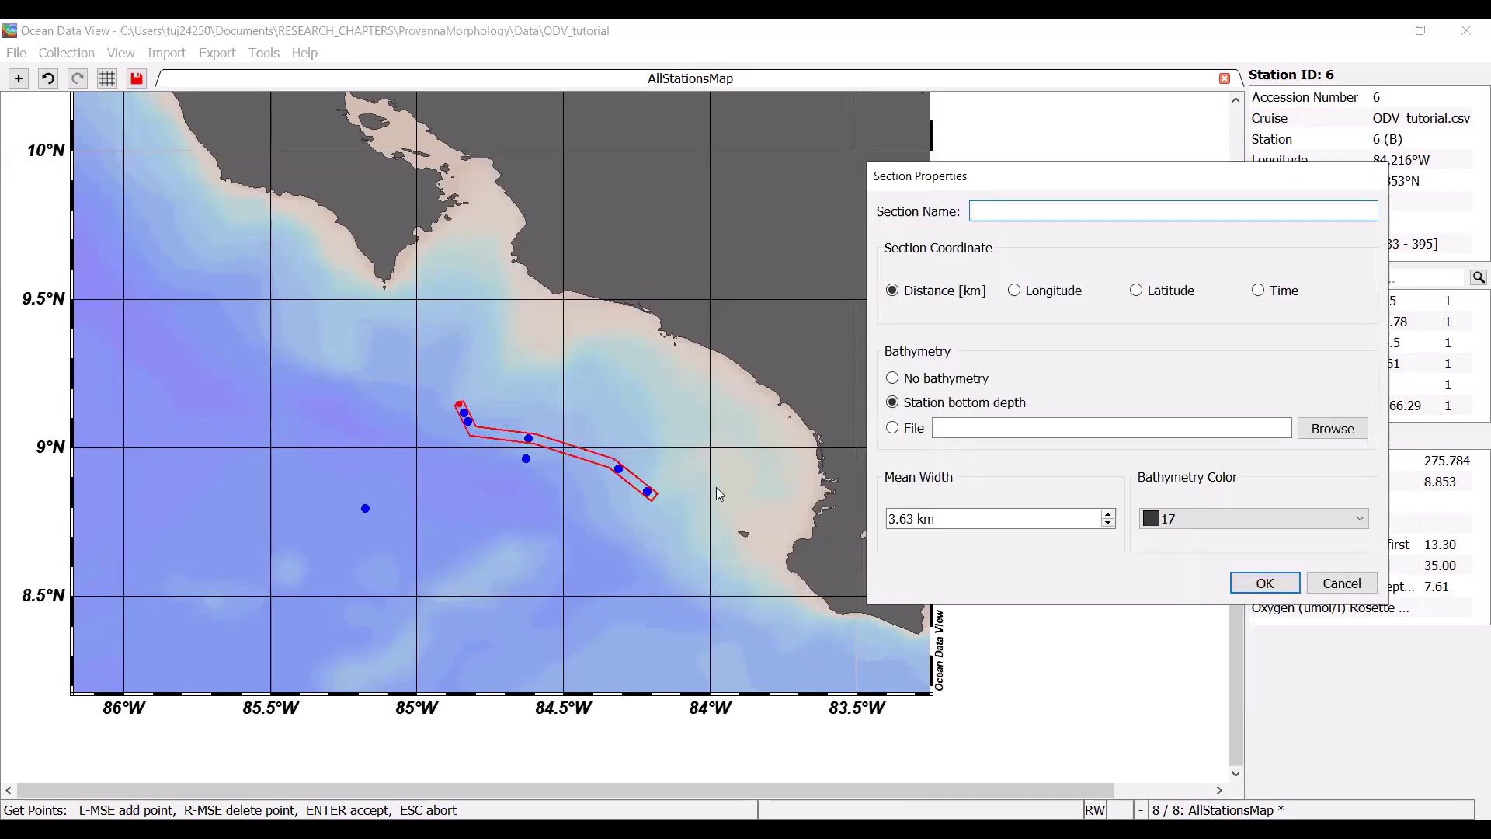
left_click_drag(1049, 180, 871, 159)
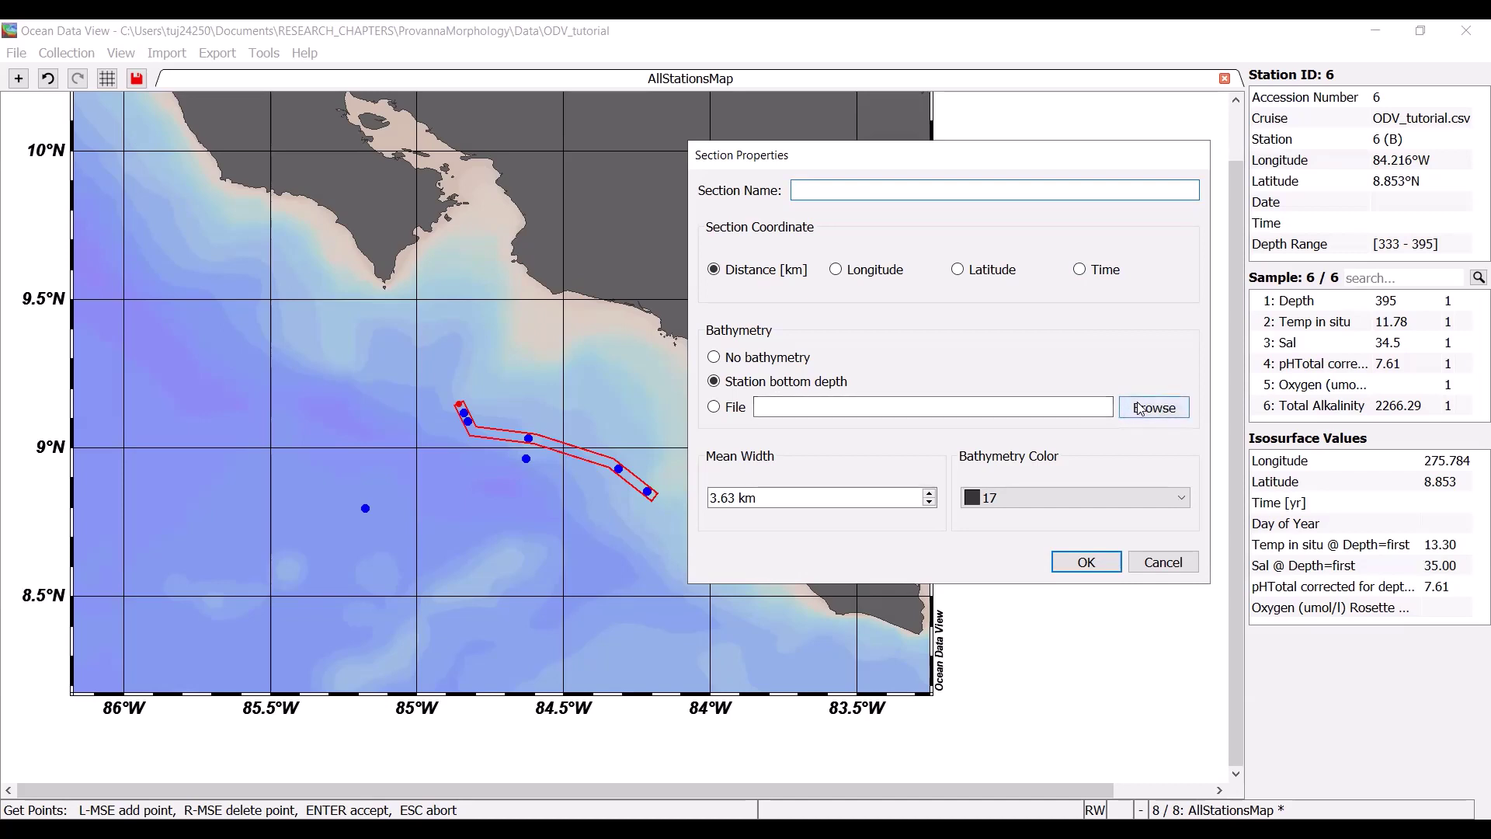
left_click(825, 402)
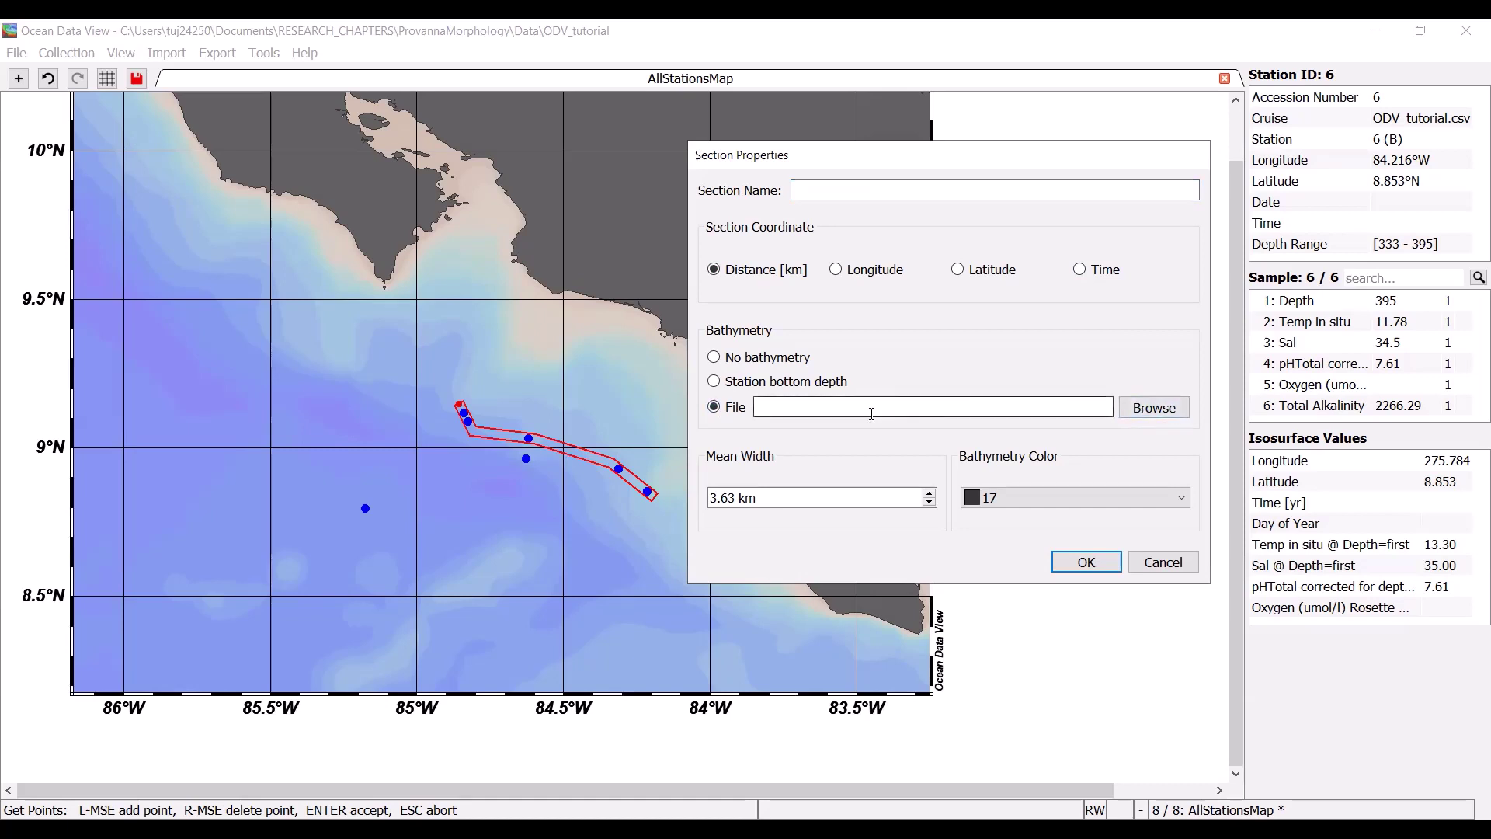
left_click(722, 362)
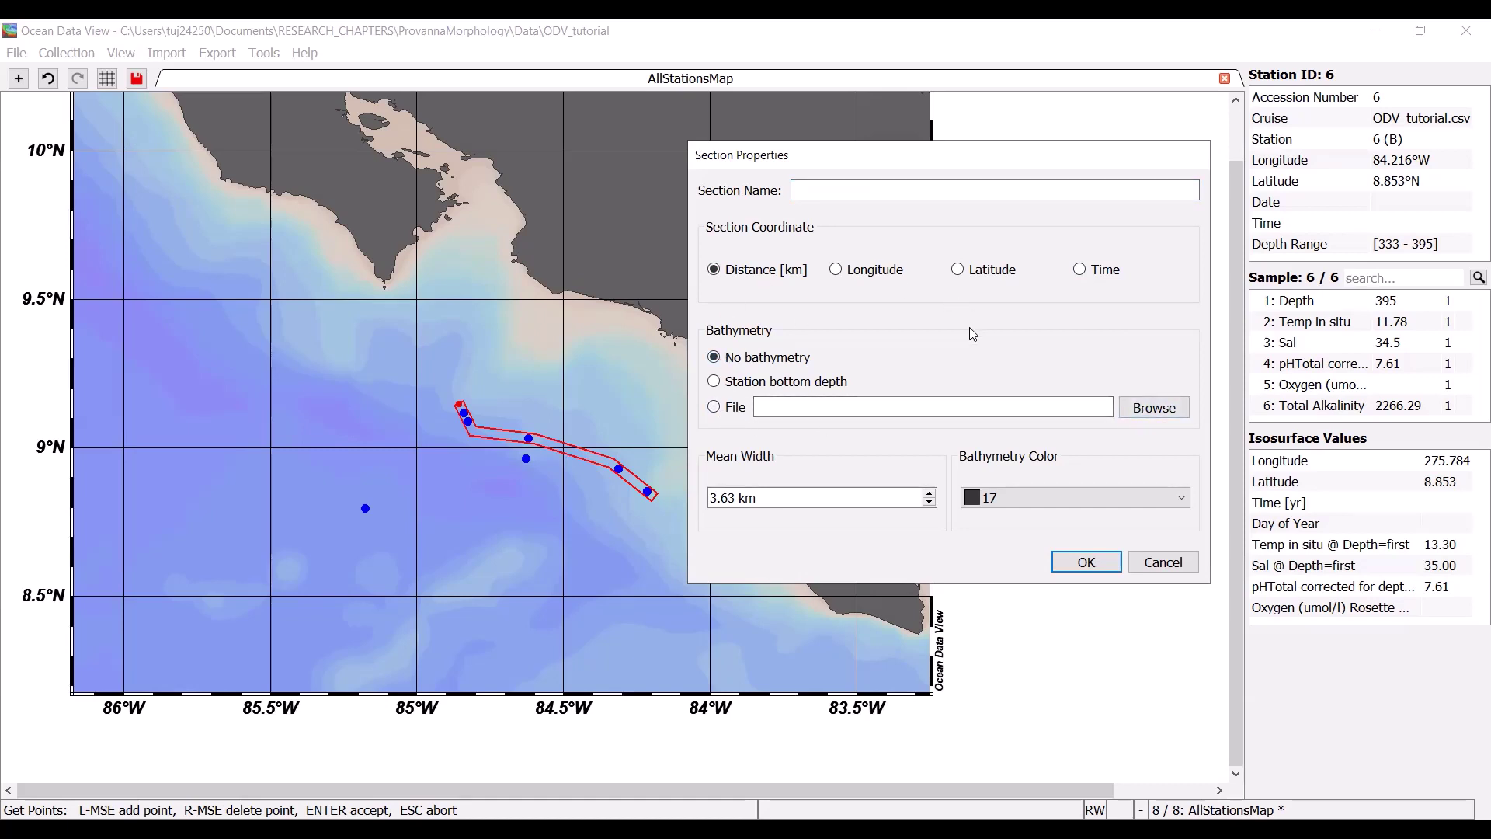
left_click(1086, 562)
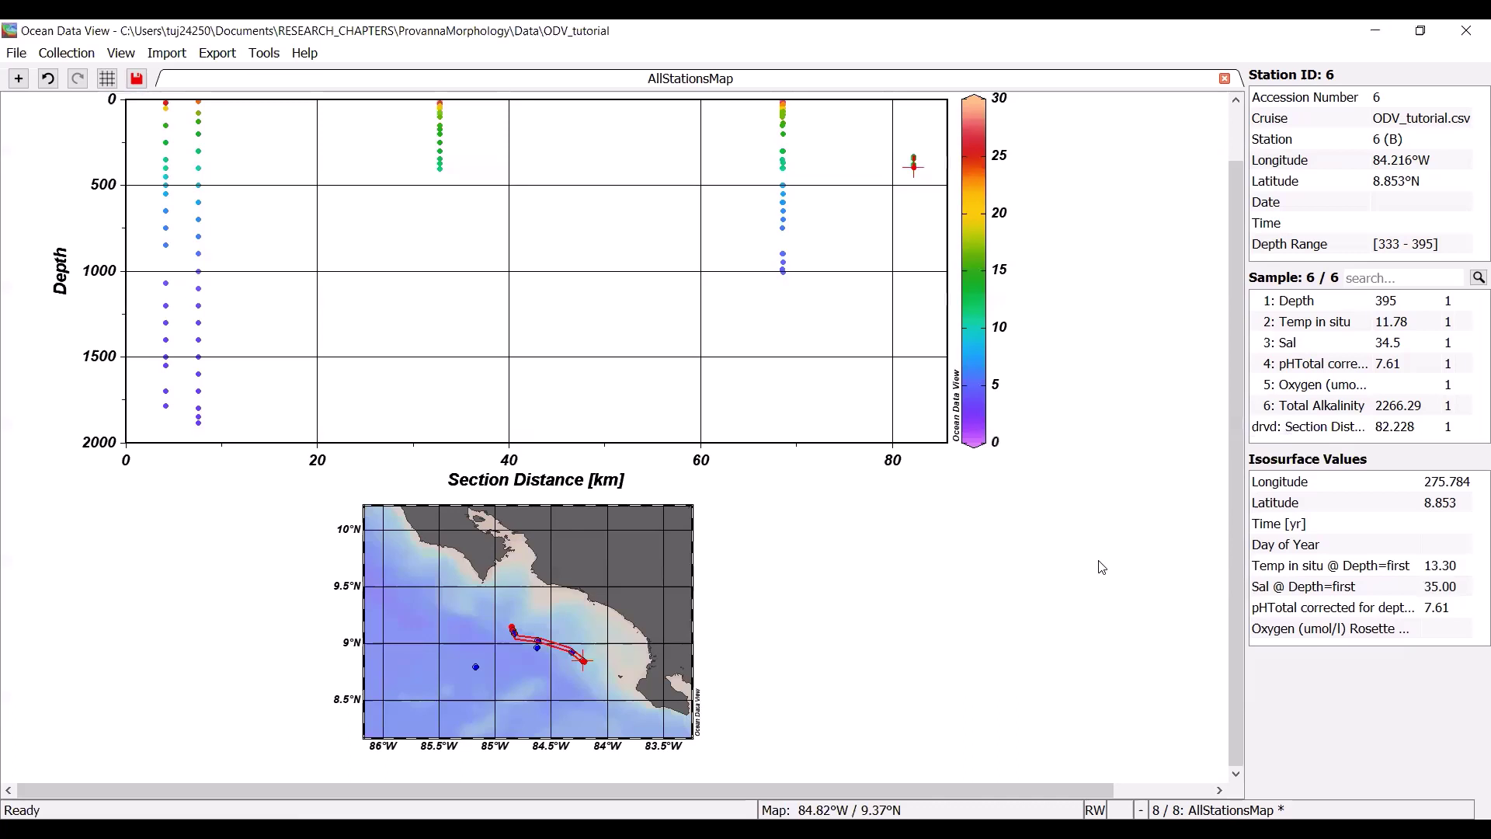
Open the section plot's properties and choose Temp in situ as the Z-axis variable.
scroll(1041, 241, "up", 2)
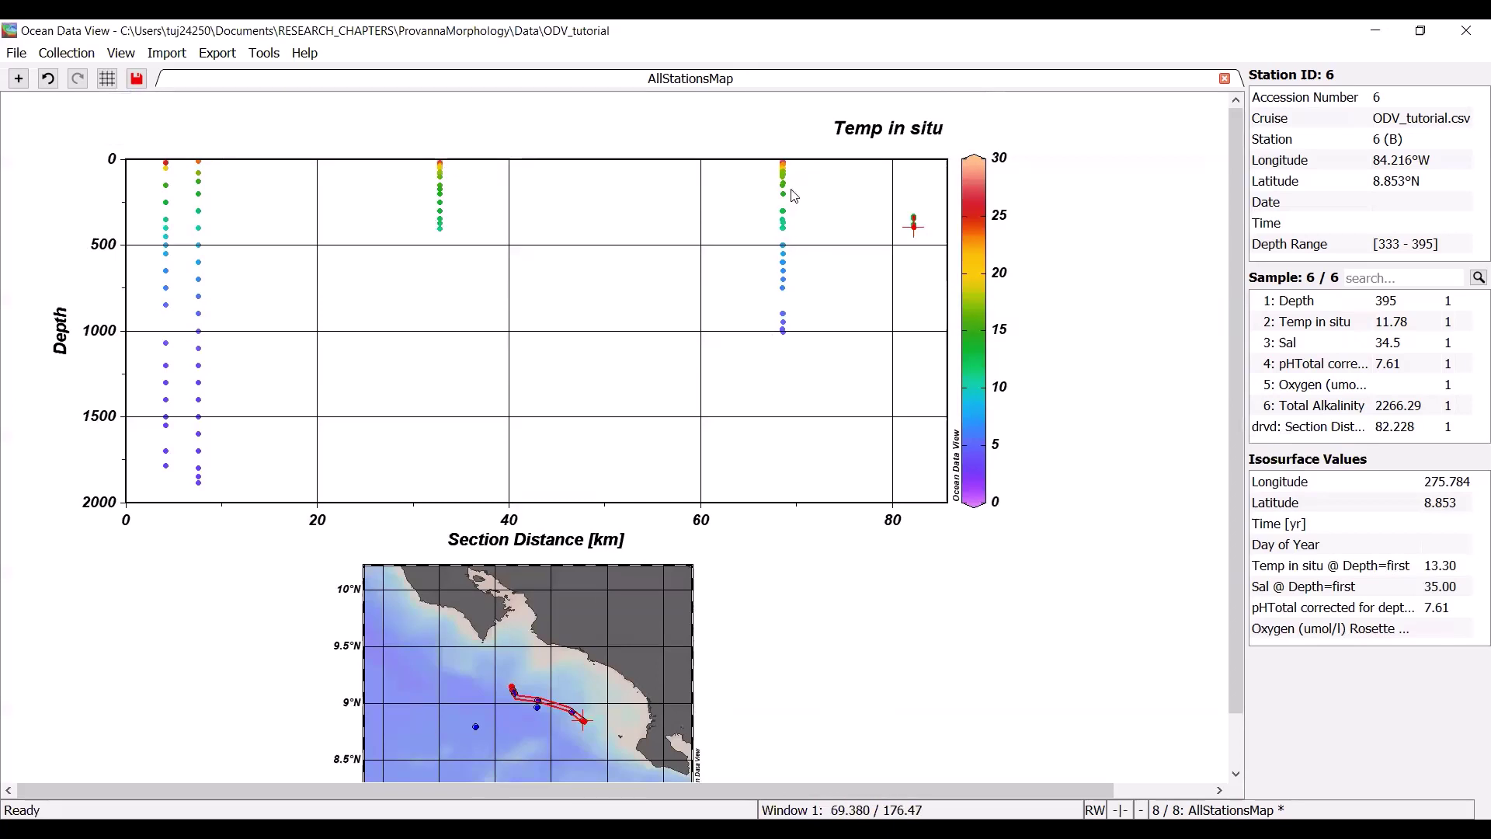
right_click(560, 318)
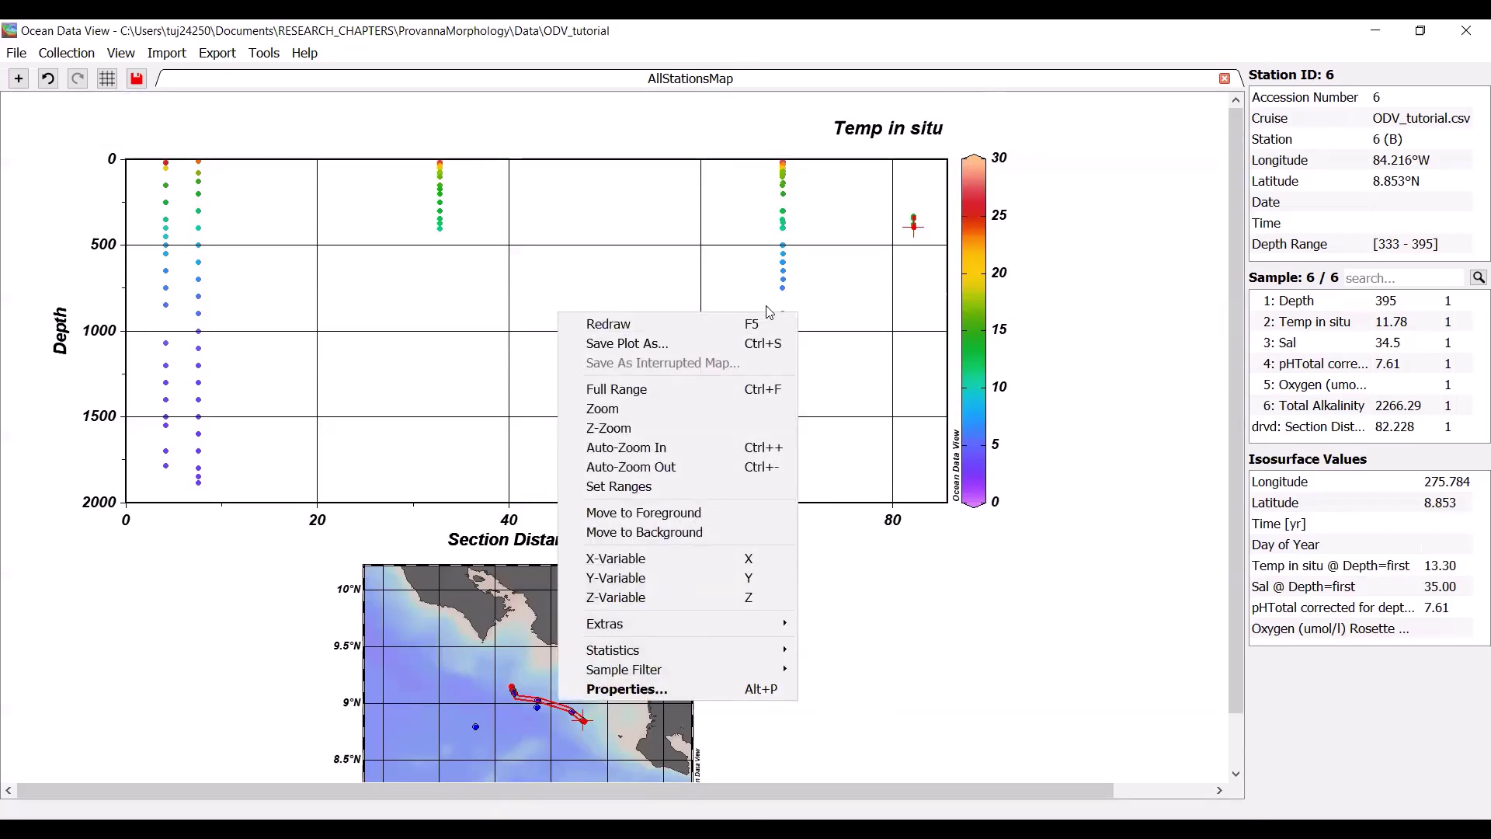
left_click(716, 689)
left_click(506, 168)
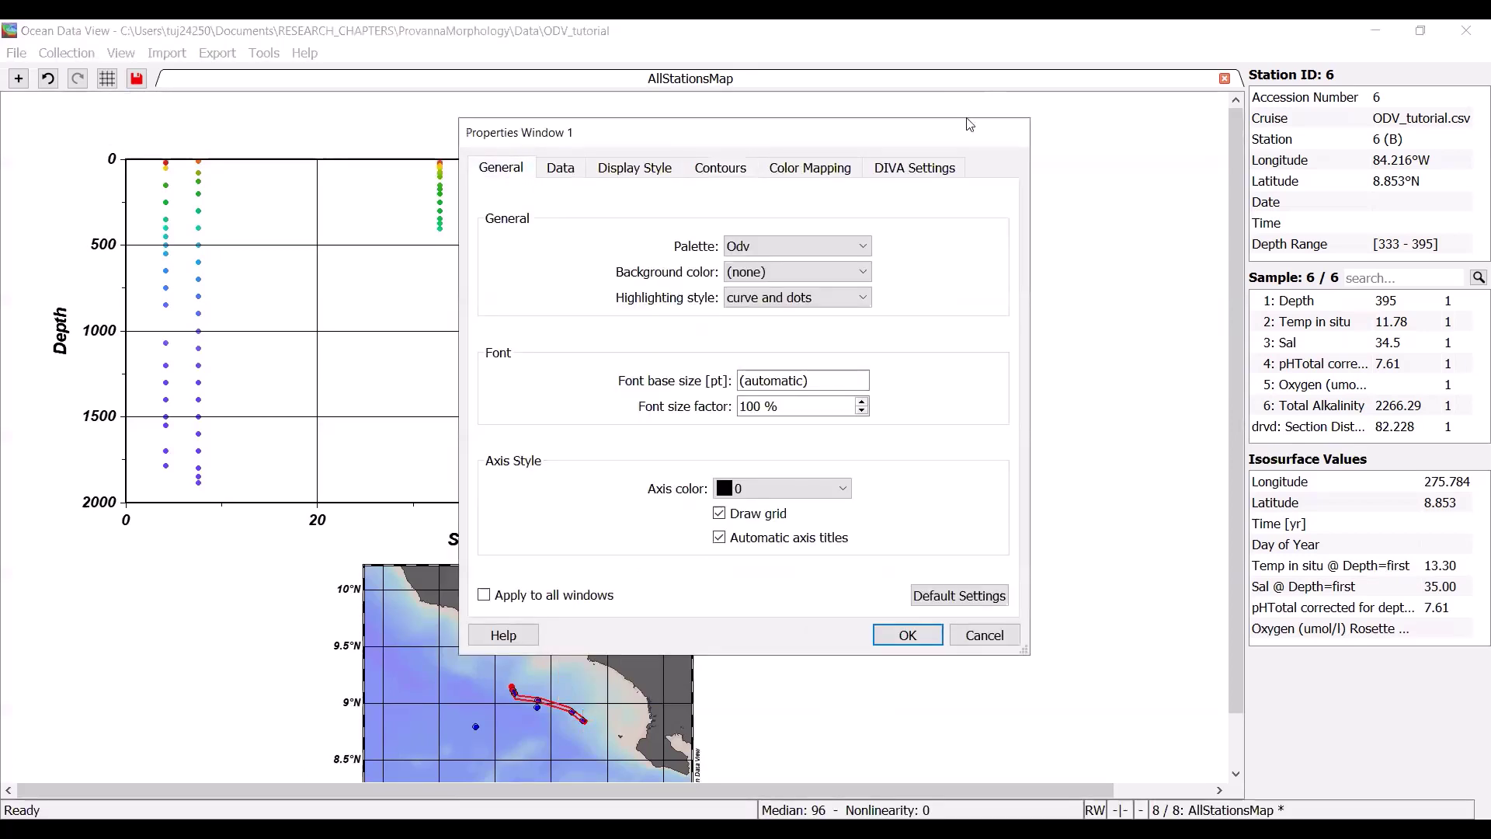
left_click_drag(971, 124, 1340, 191)
left_click(926, 243)
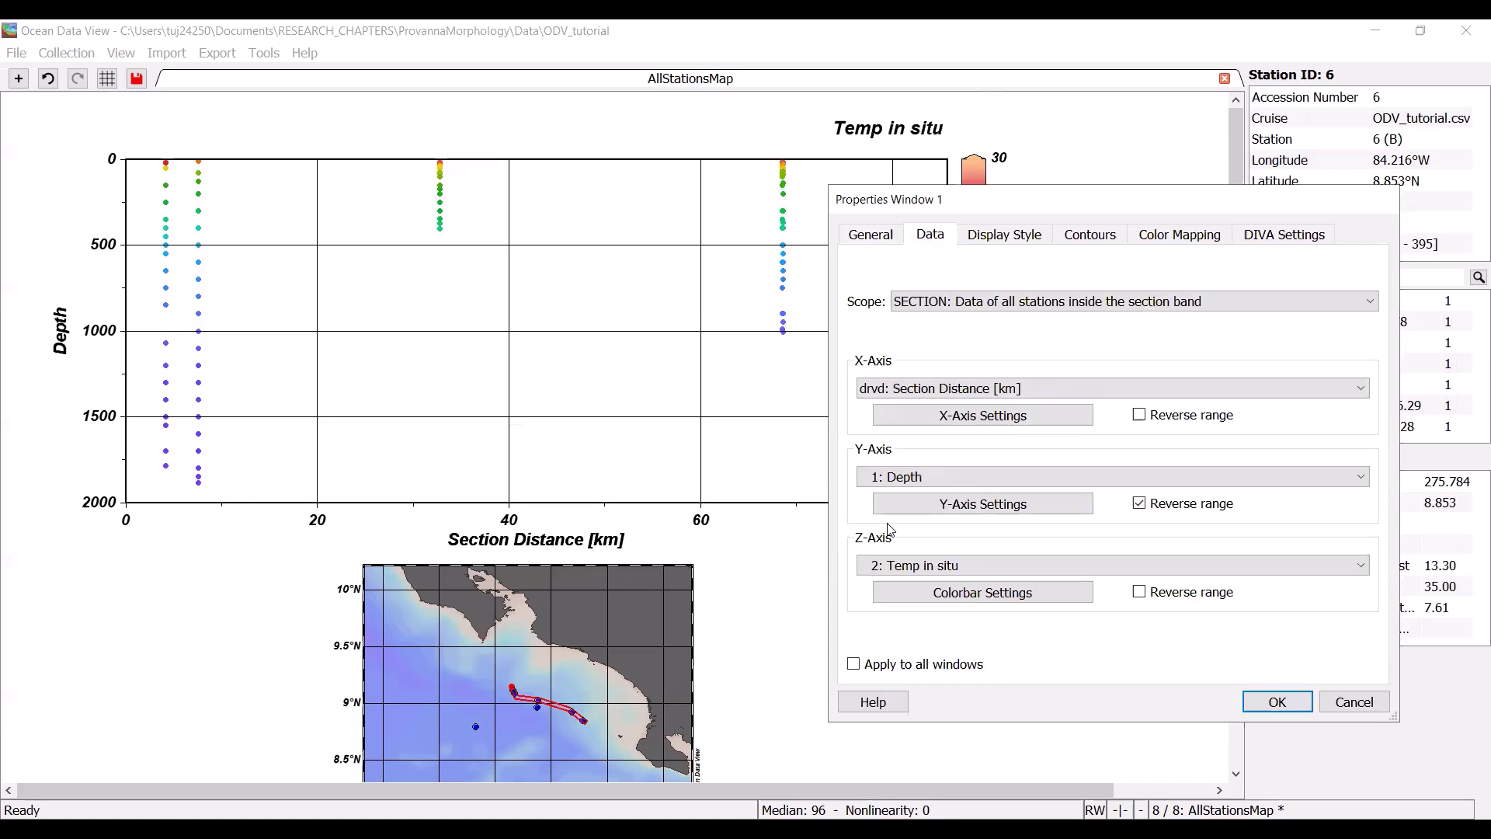
left_click(941, 570)
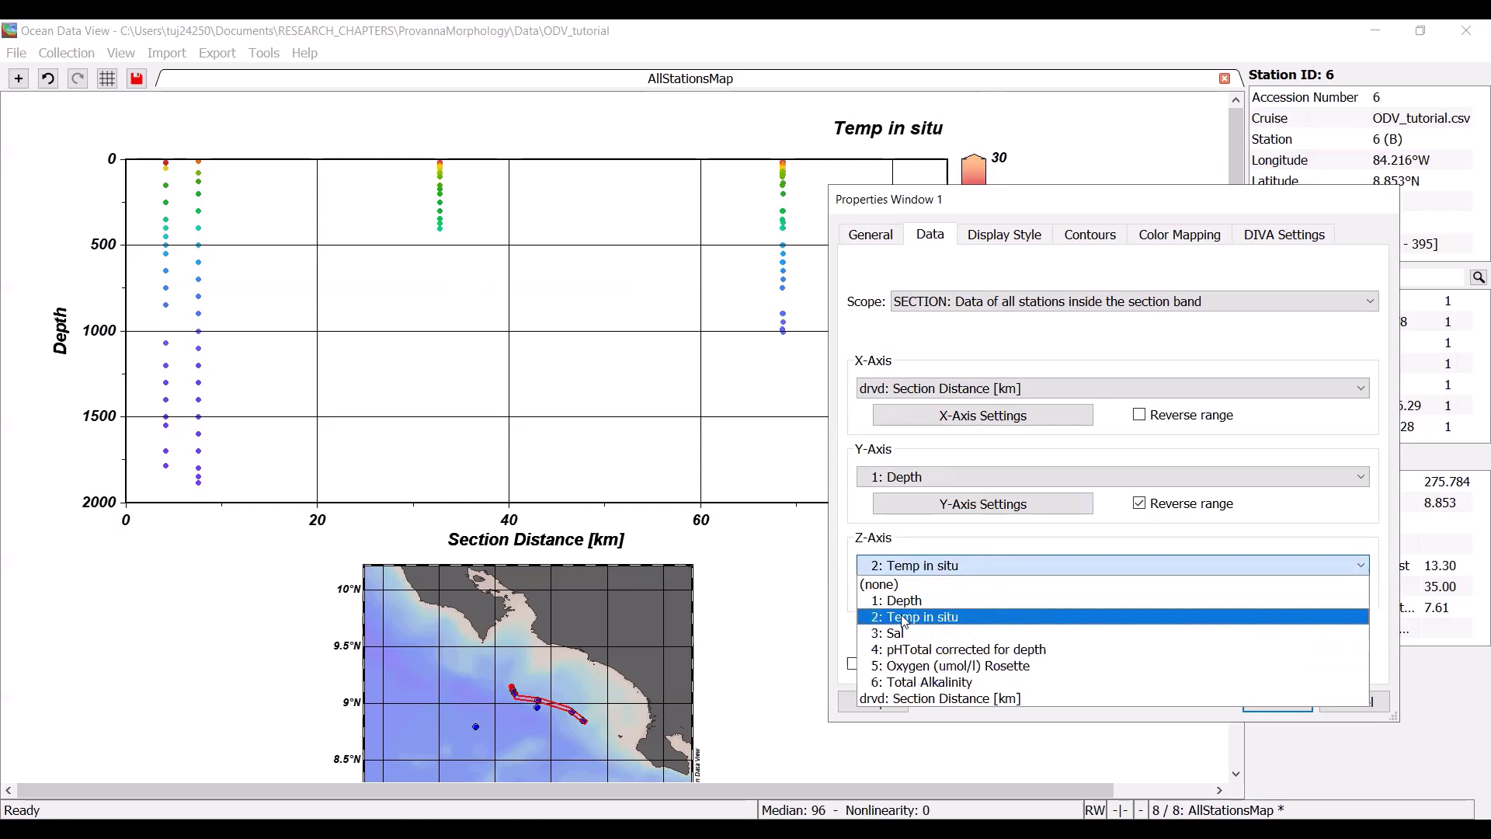
left_click(904, 621)
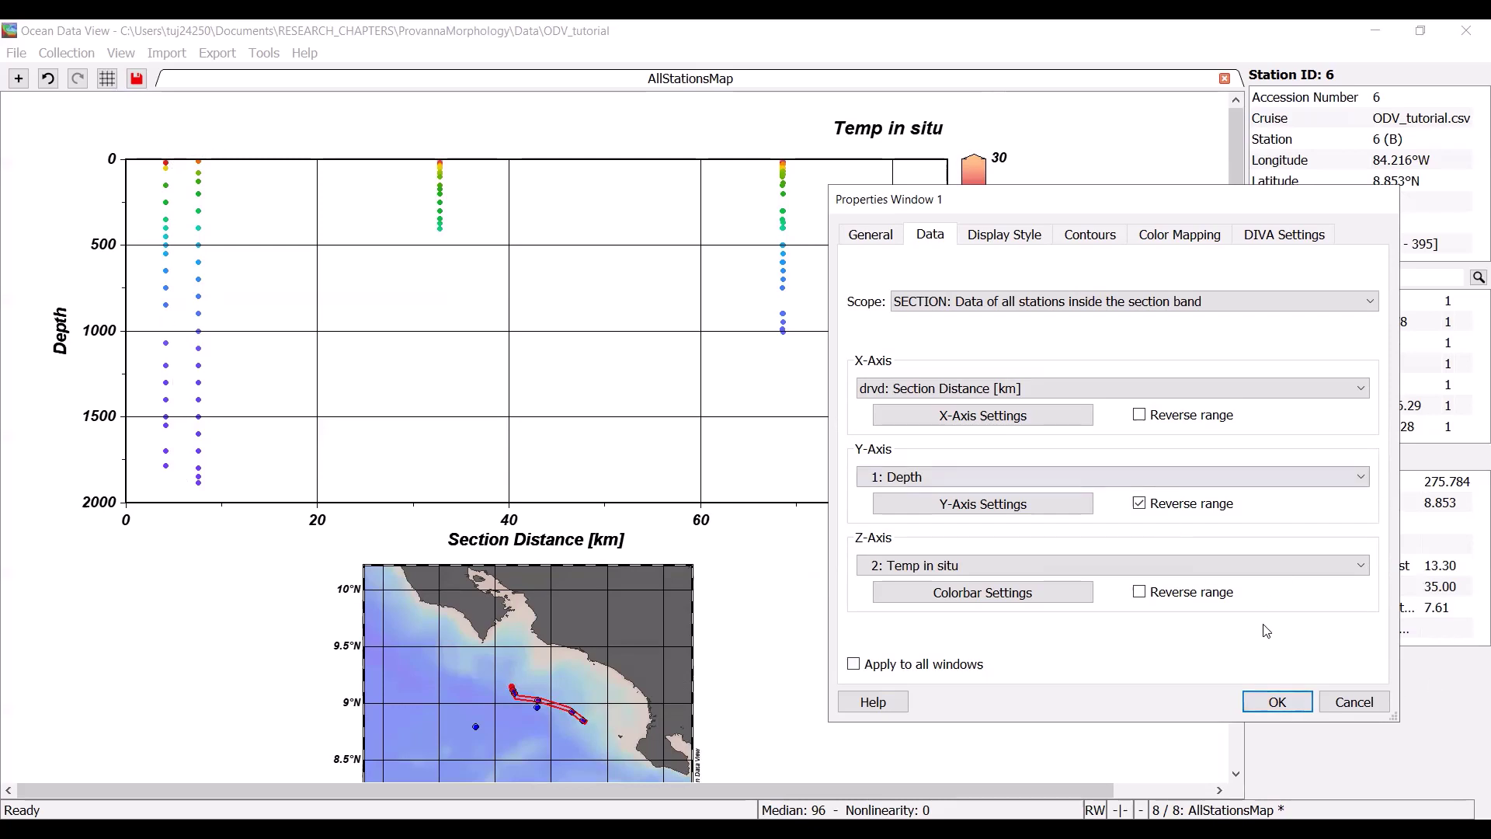
Display the section plot as a gridded field with DIVA gridding and automatic scale lengths, and accept the properties.
left_click(997, 235)
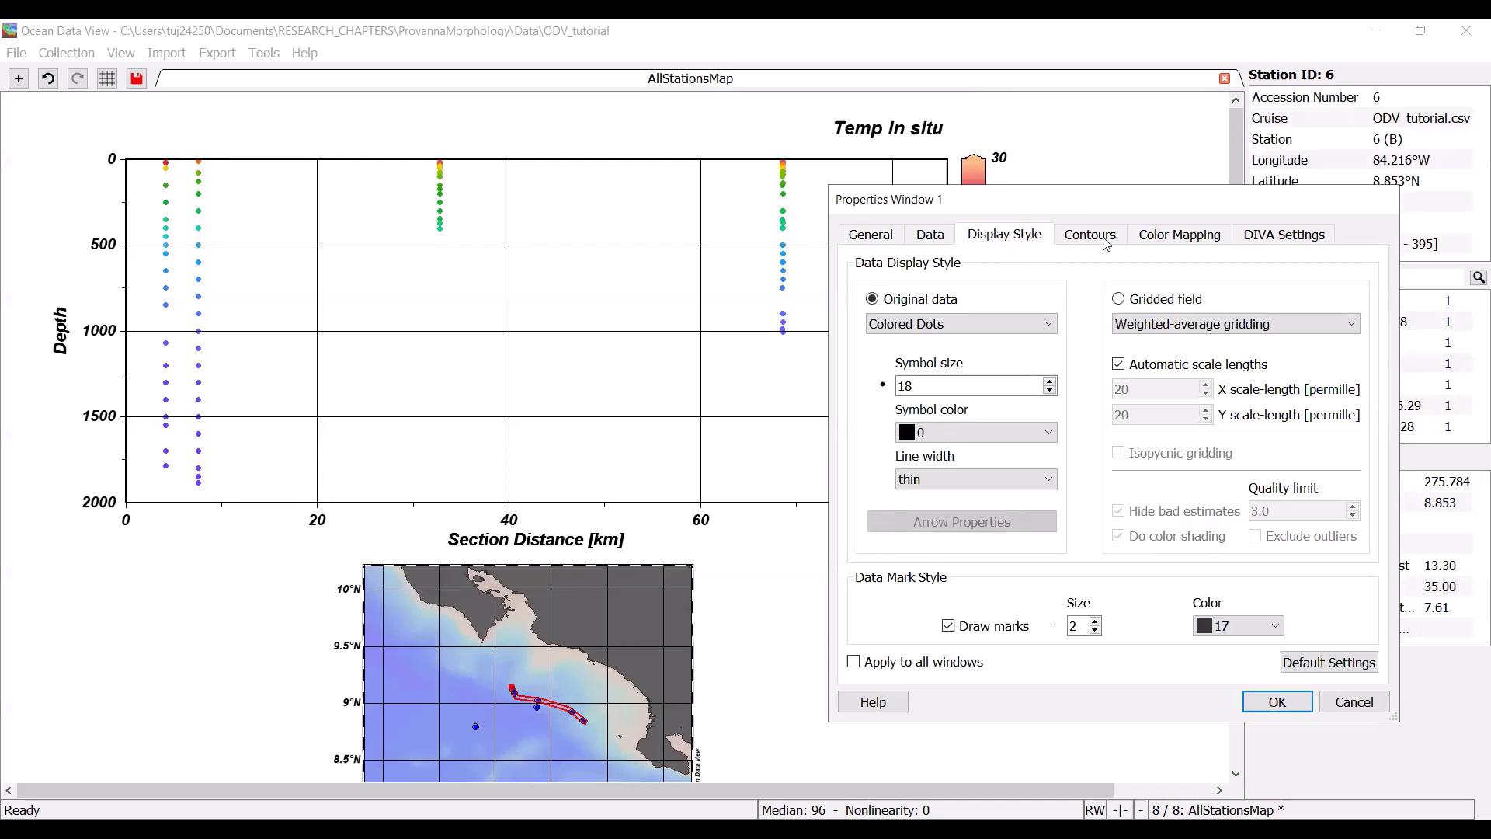
left_click_drag(1102, 199, 1109, 253)
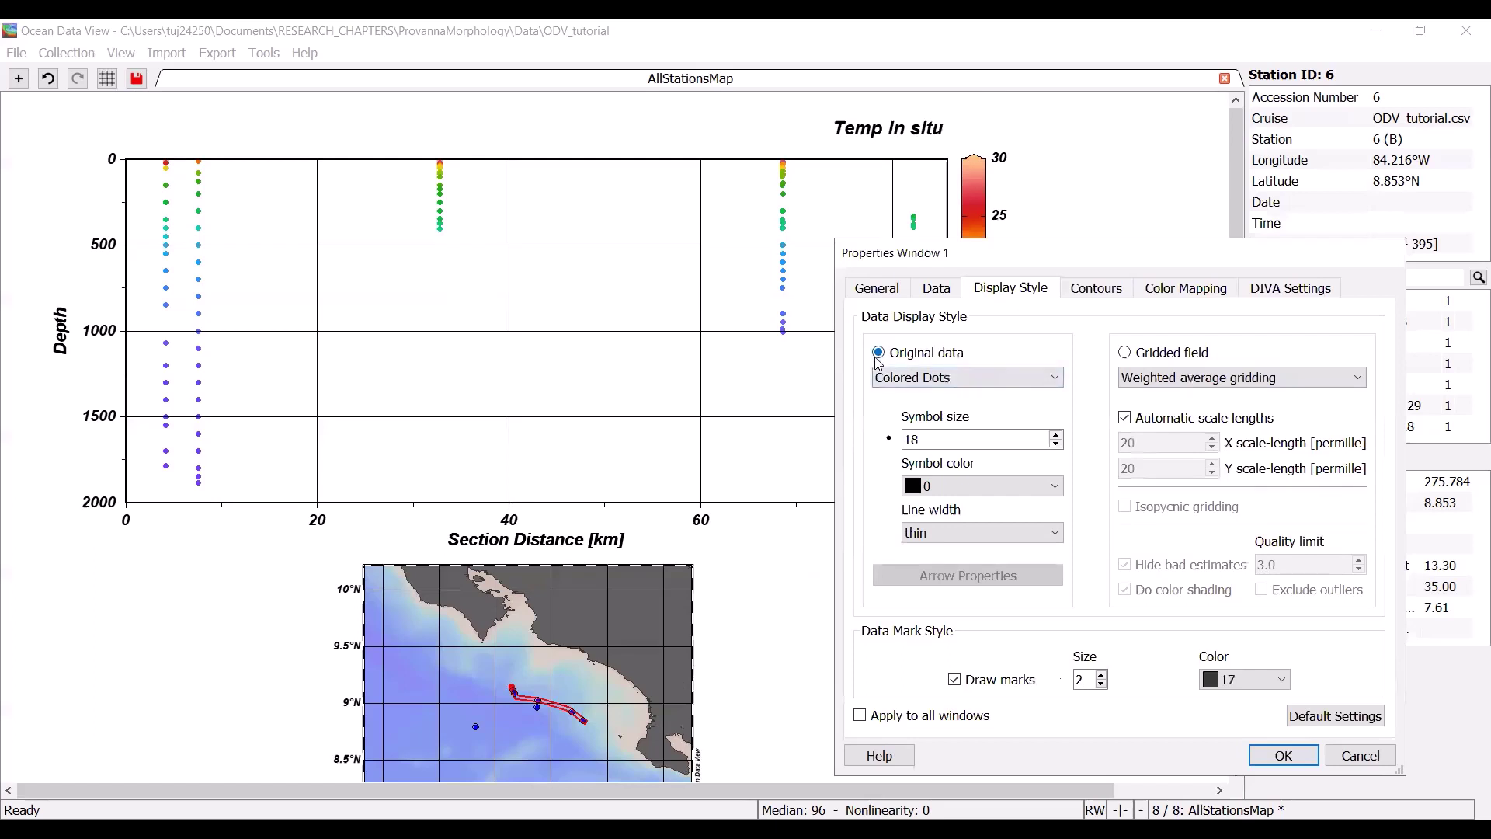
left_click(1136, 355)
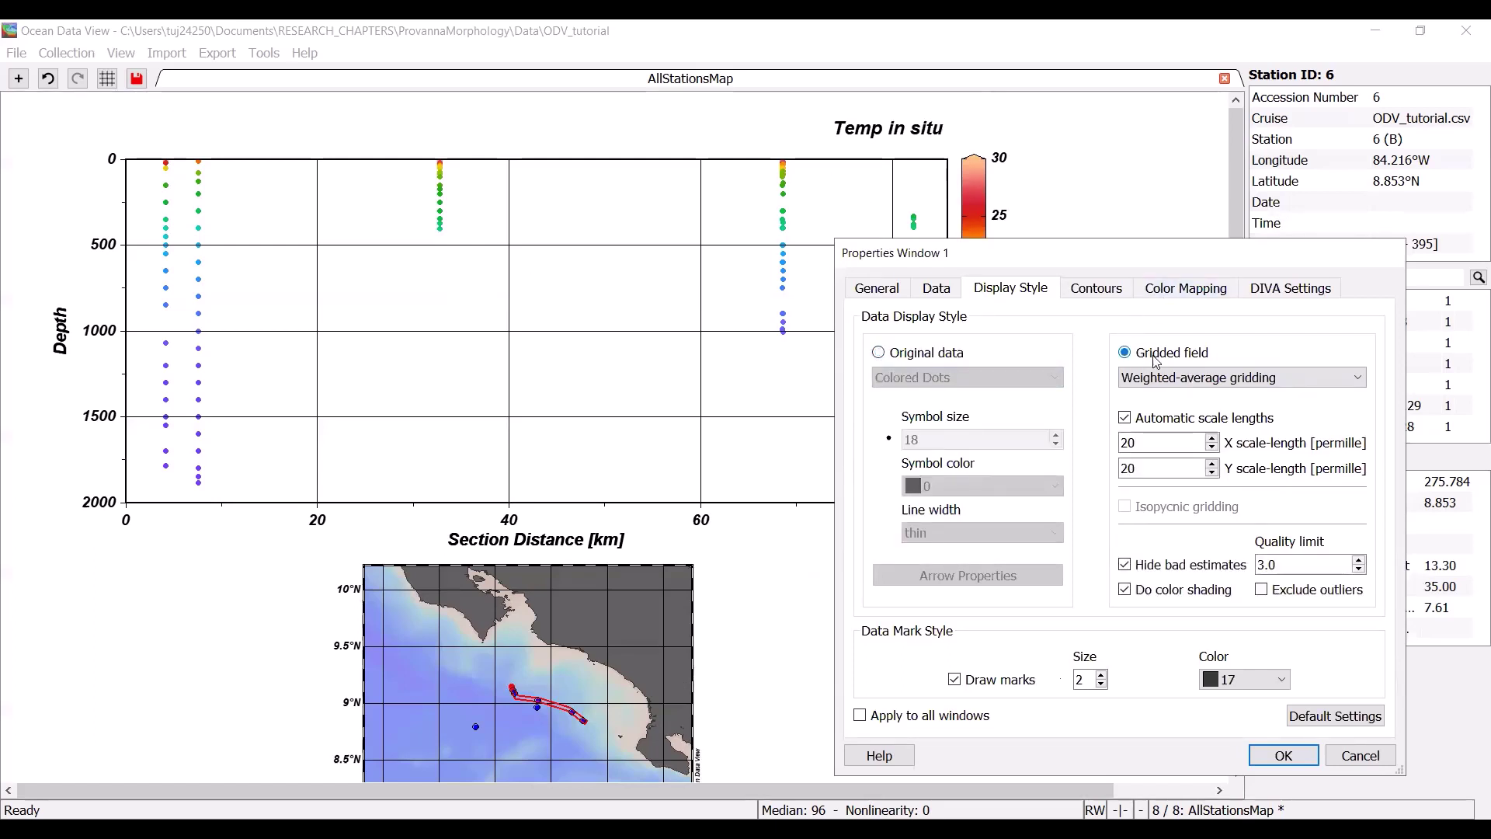
left_click(1184, 380)
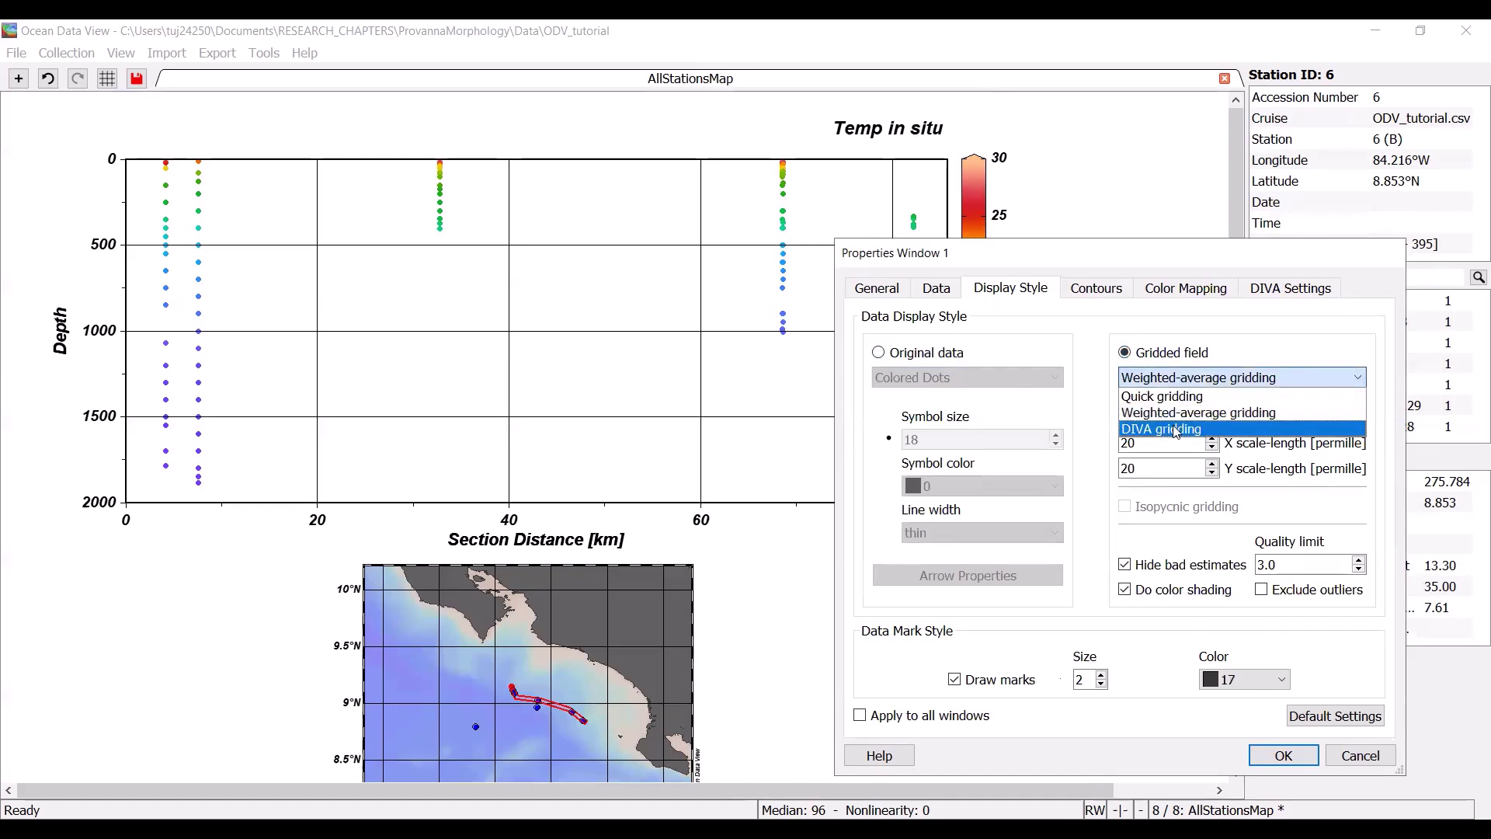
left_click(1177, 428)
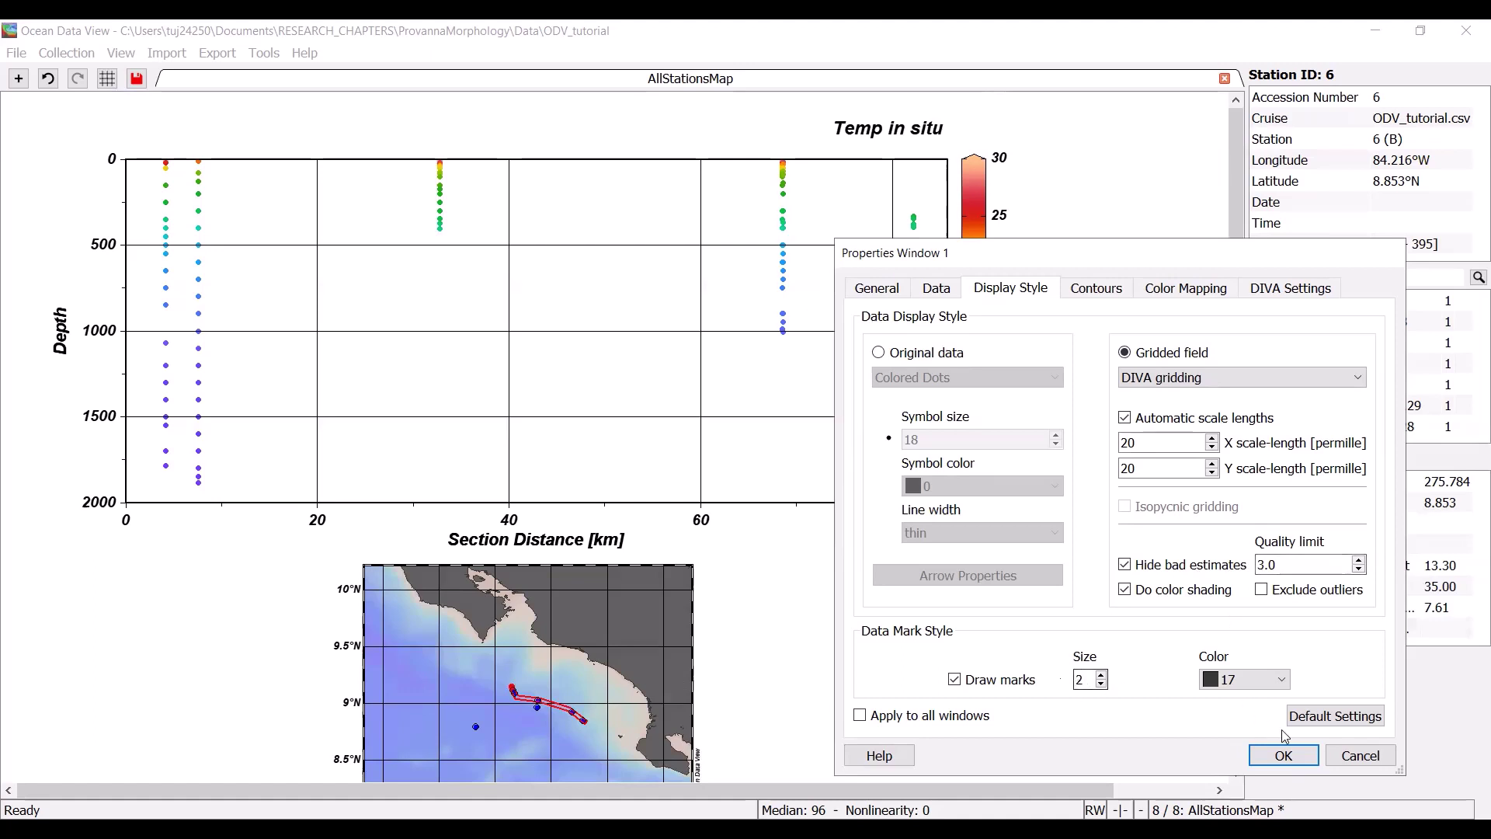
left_click(1300, 756)
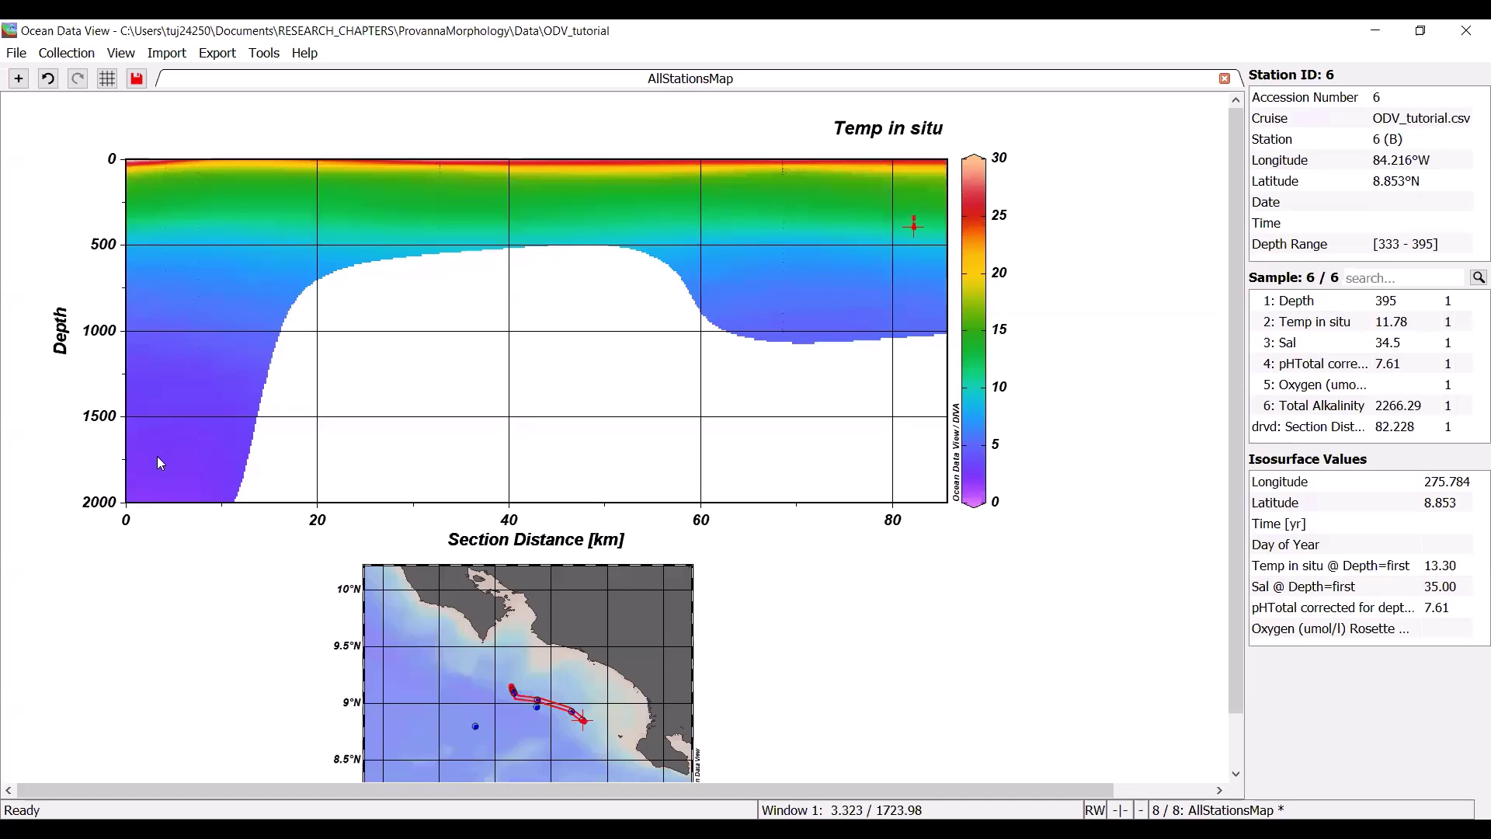
Select samples in the two station profiles nearest the start of the section to inspect their data.
left_click(199, 229)
left_click(168, 219)
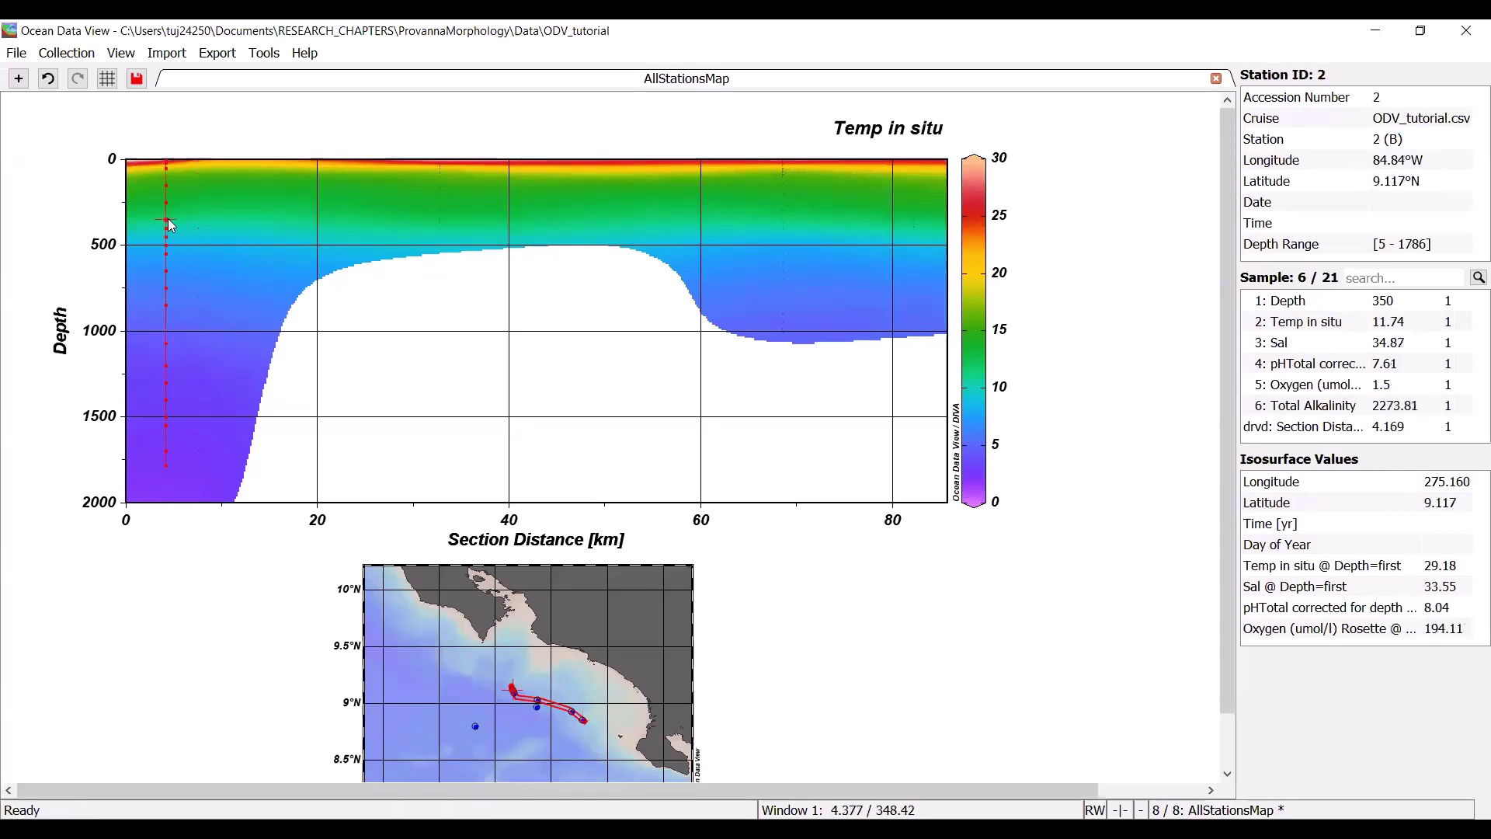
left_click(198, 231)
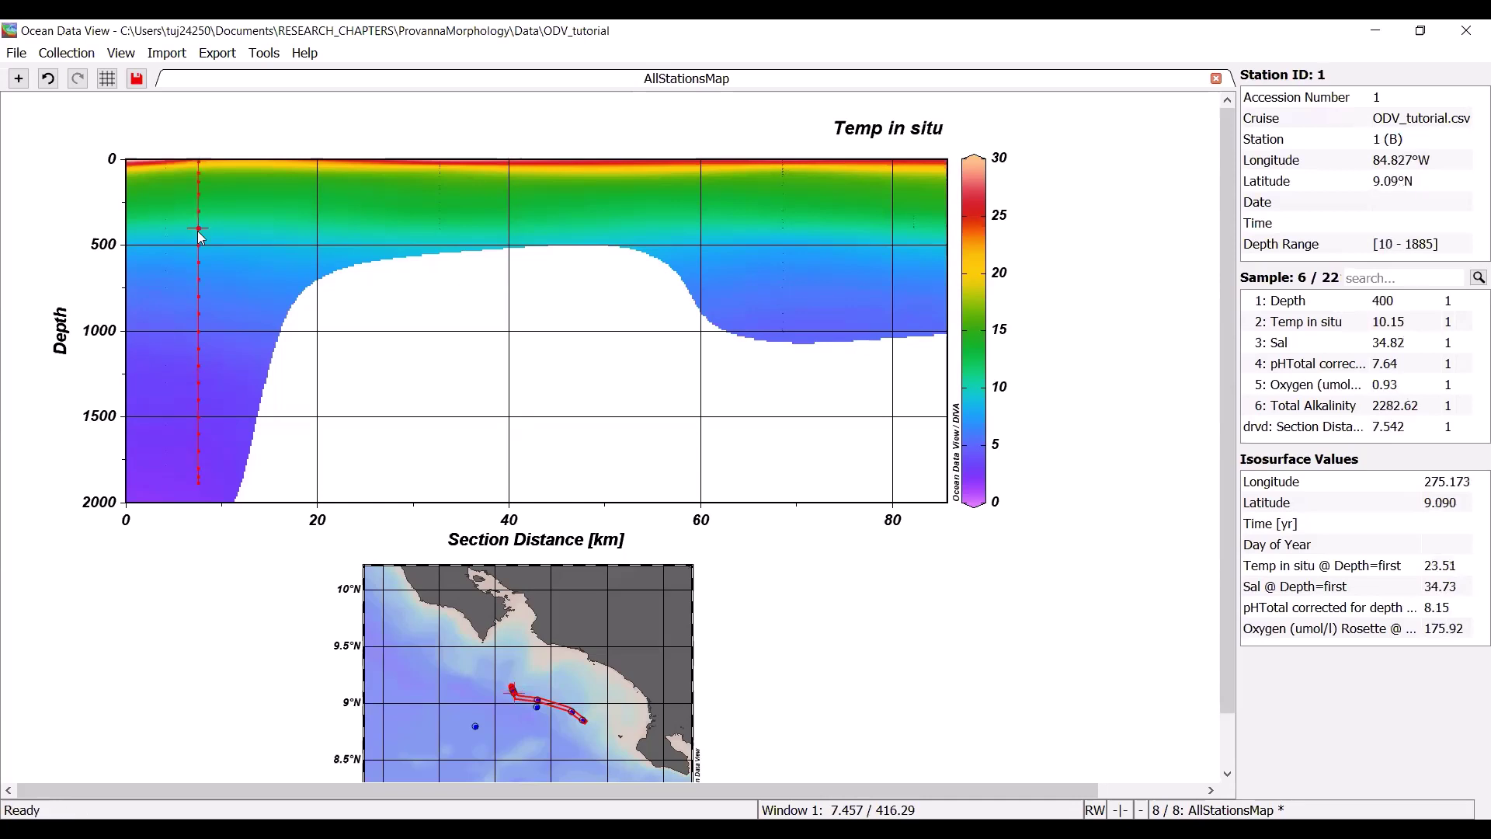
Turn off the drawn data marks in the section plot's display style and accept the change.
right_click(261, 199)
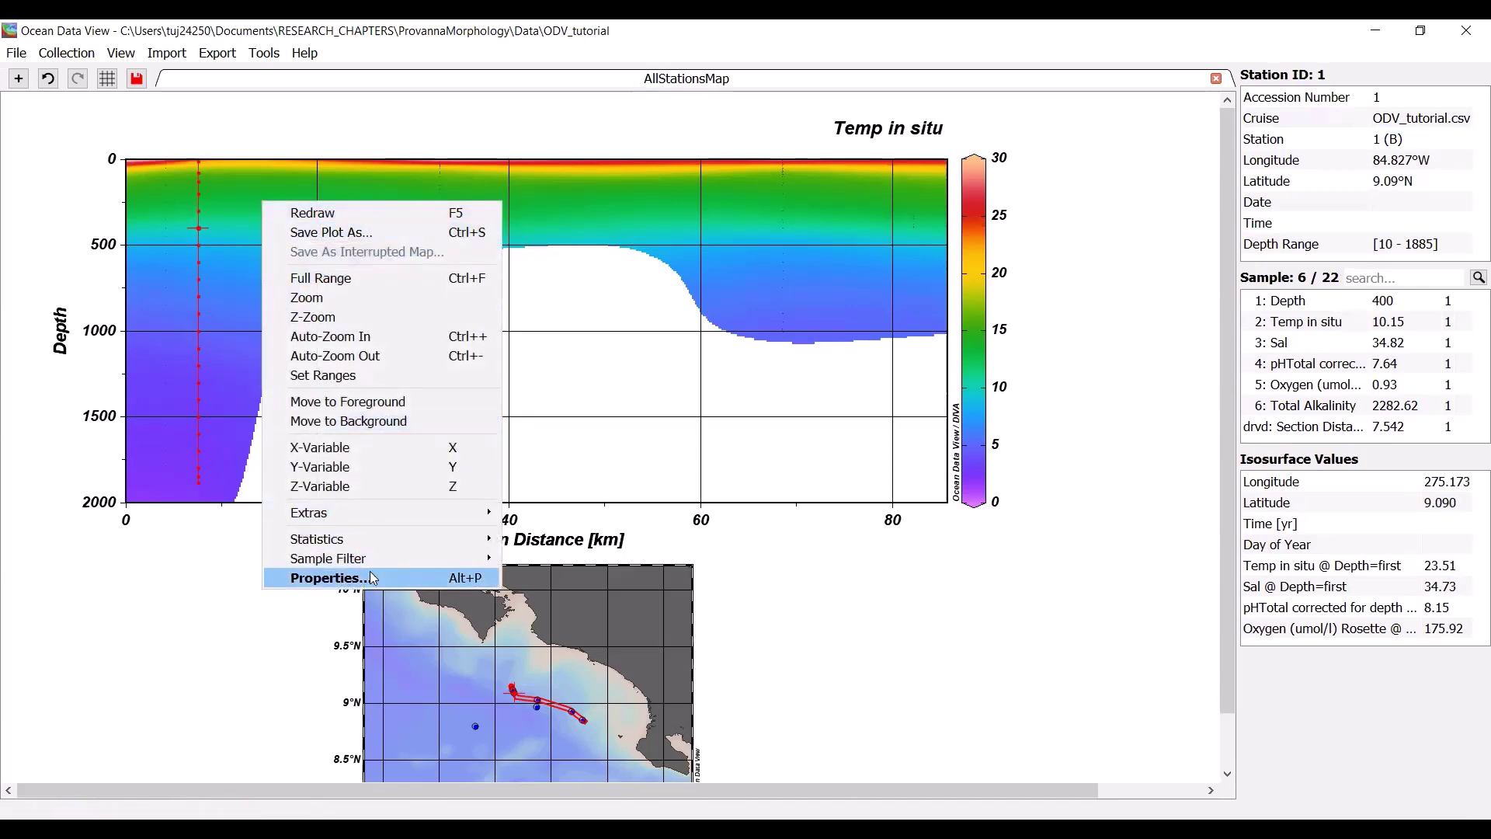
left_click(411, 578)
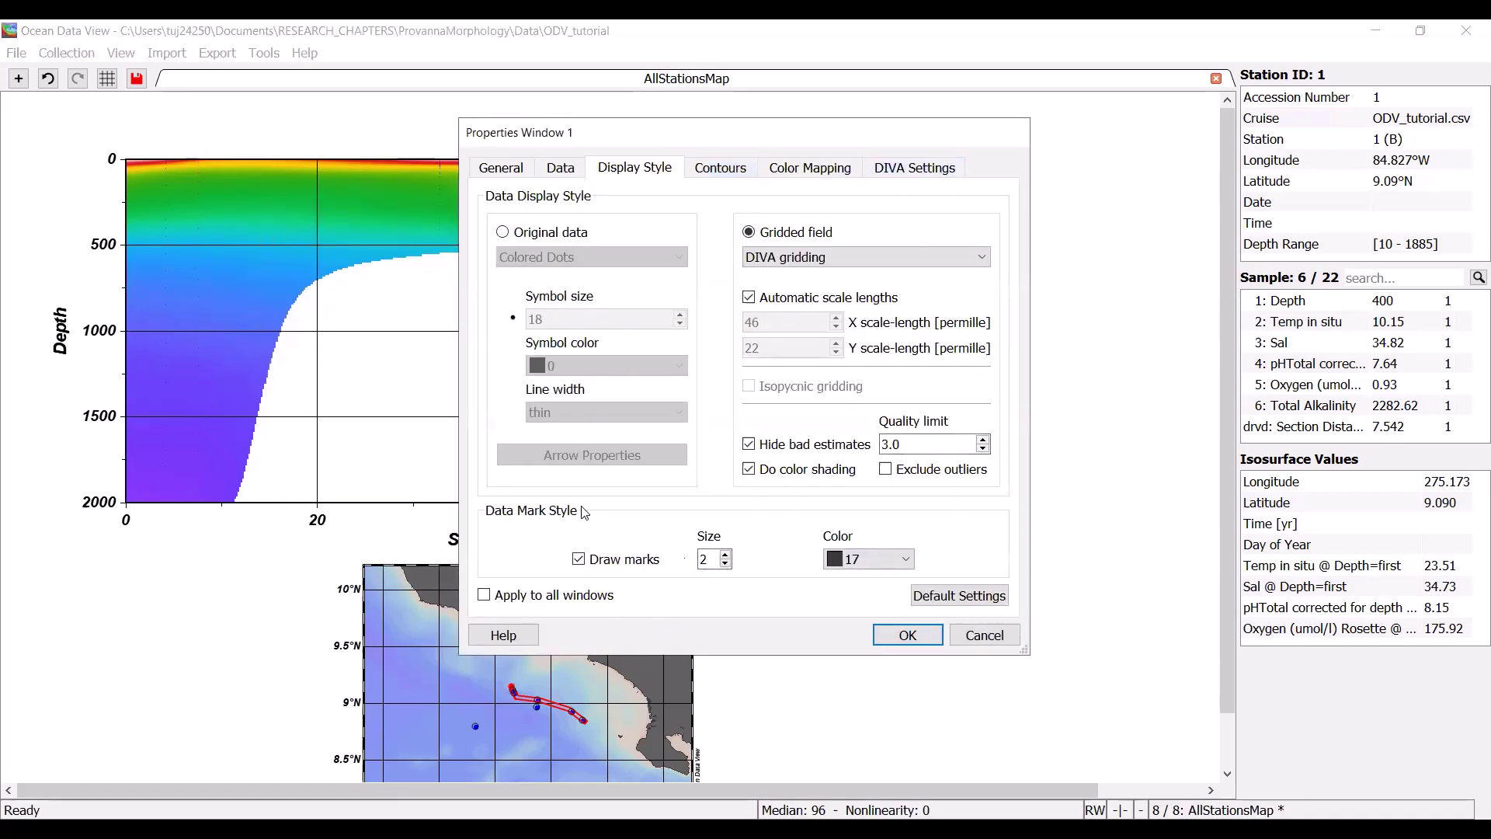
left_click(581, 561)
left_click(897, 644)
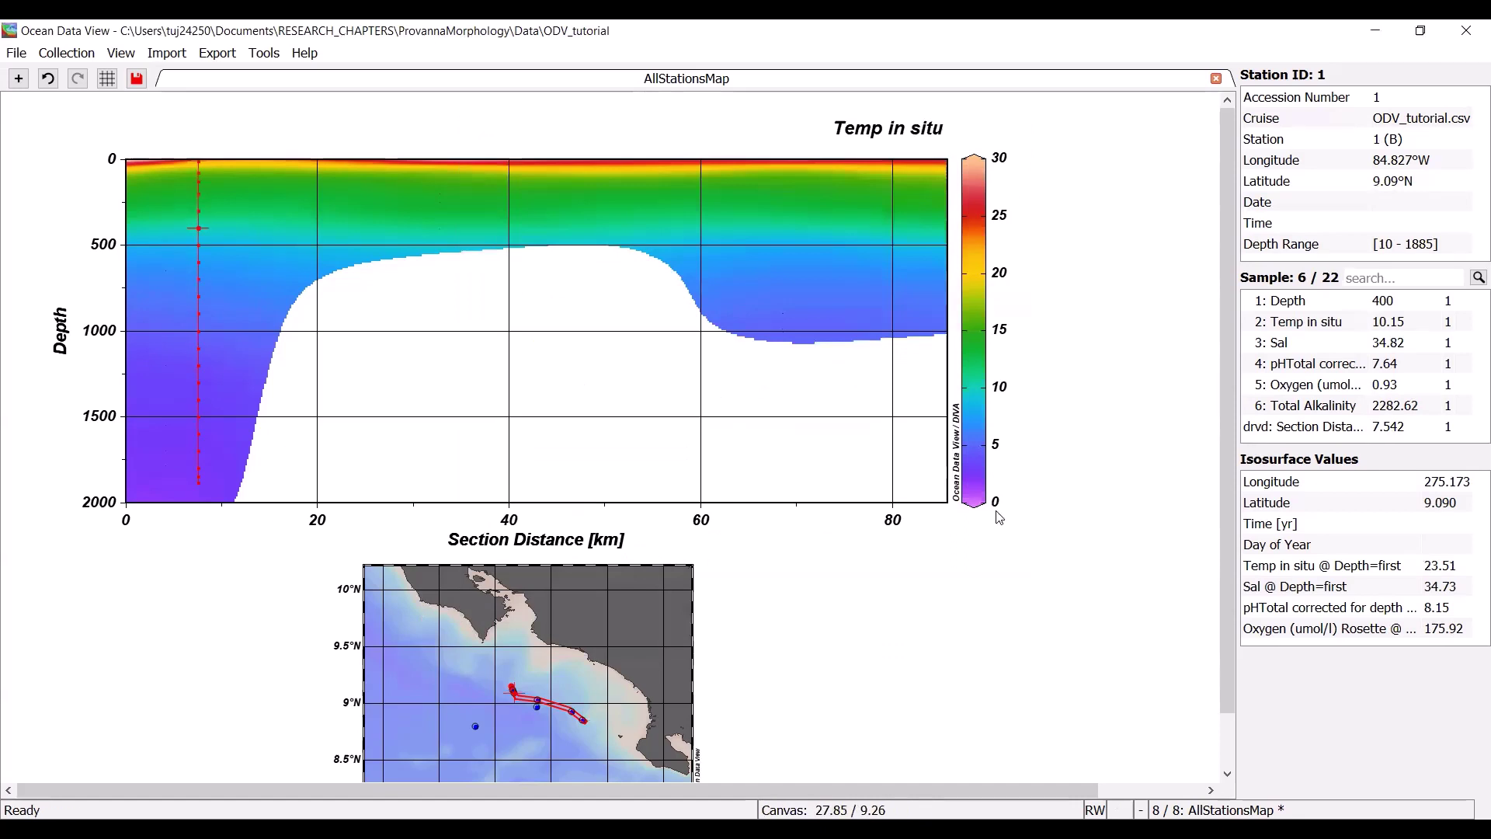
Inspect samples at the station near the section's far end and at the second station from its start.
left_click(825, 223)
left_click(860, 231)
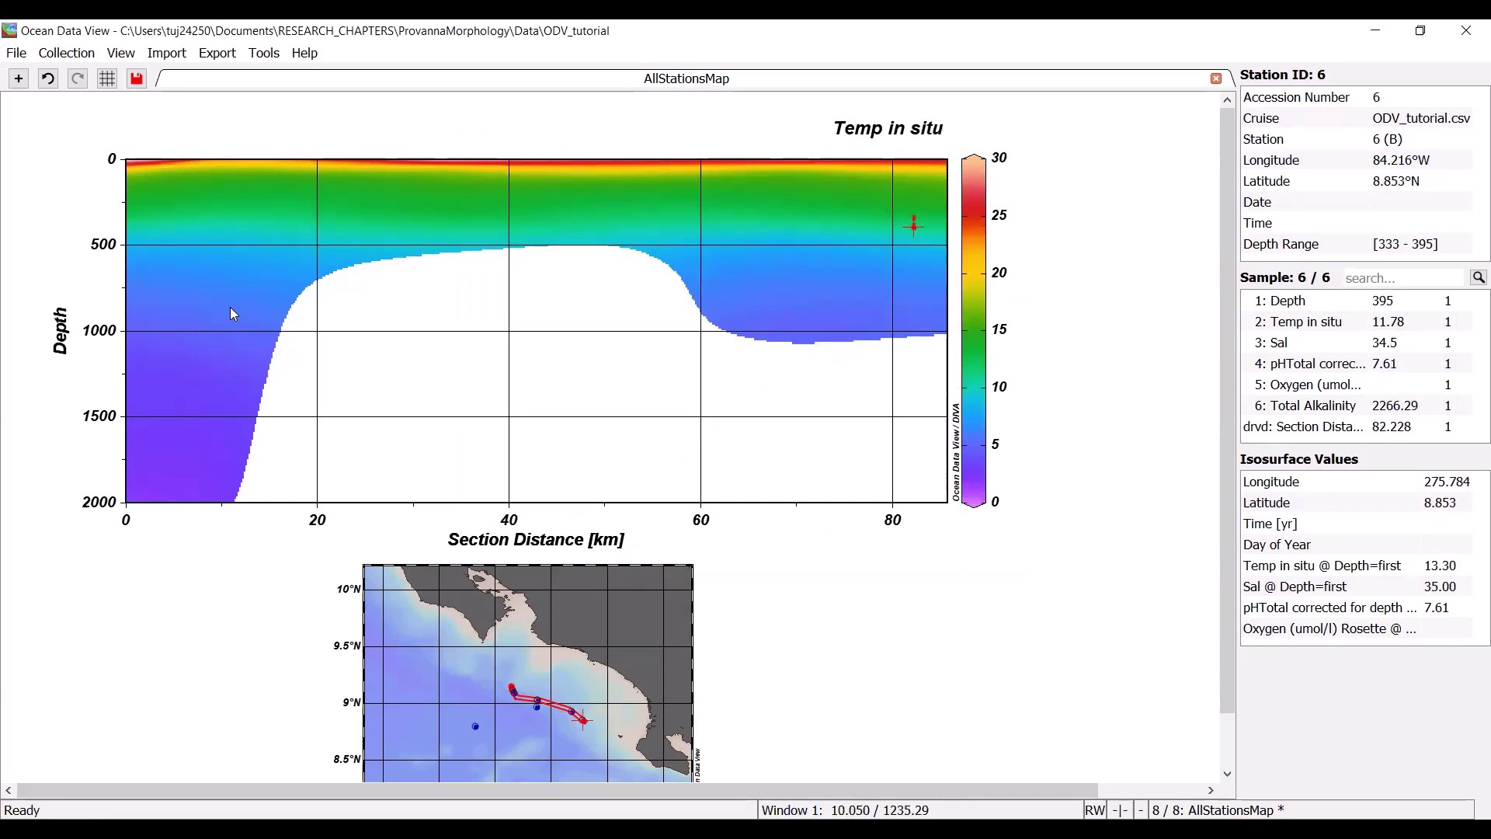
left_click(204, 309)
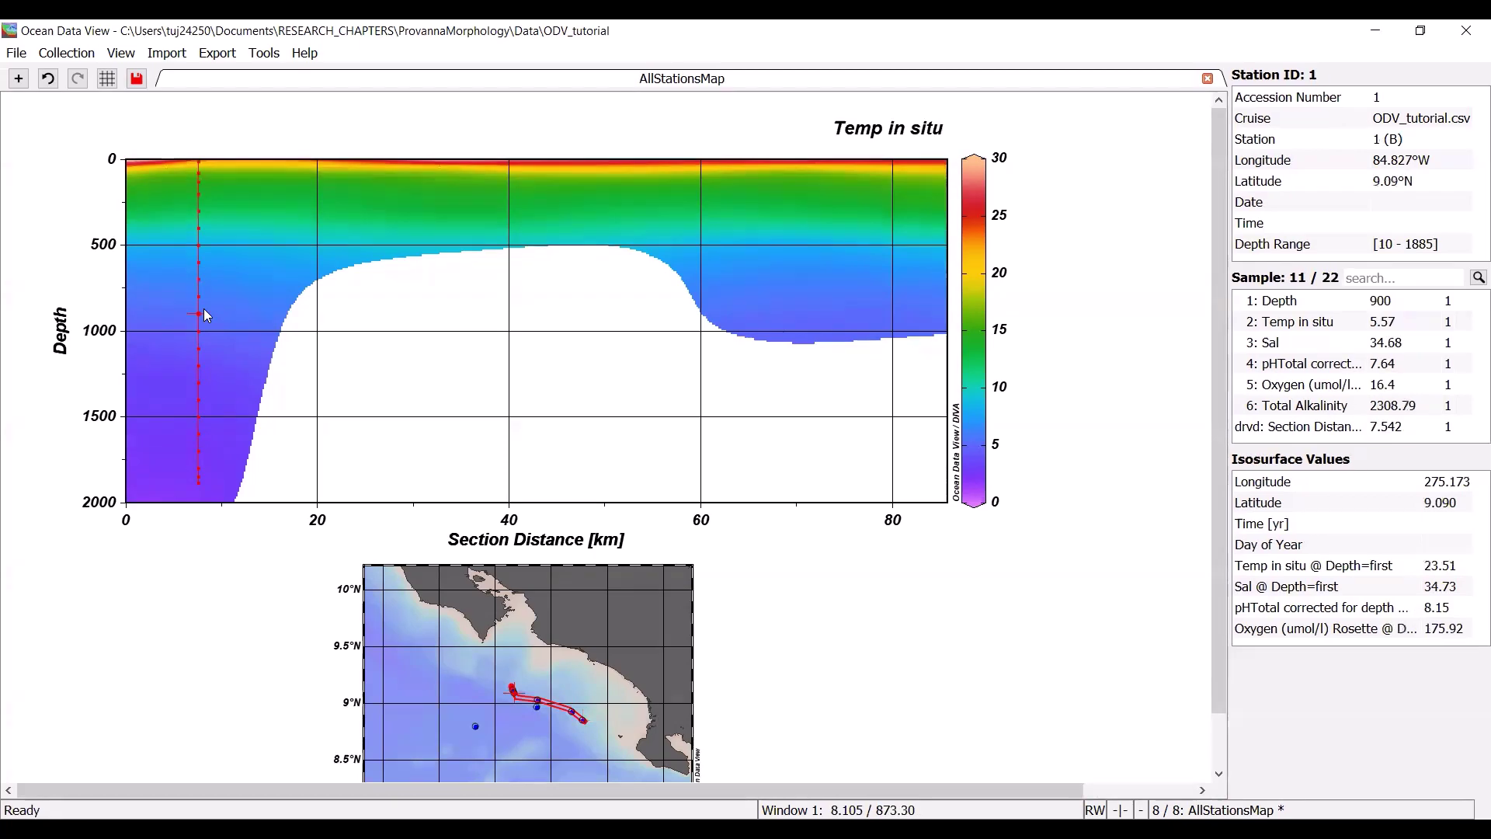
Turn on data marks for the section plot, set their size to 18, and accept the display style.
right_click(291, 220)
left_click(404, 598)
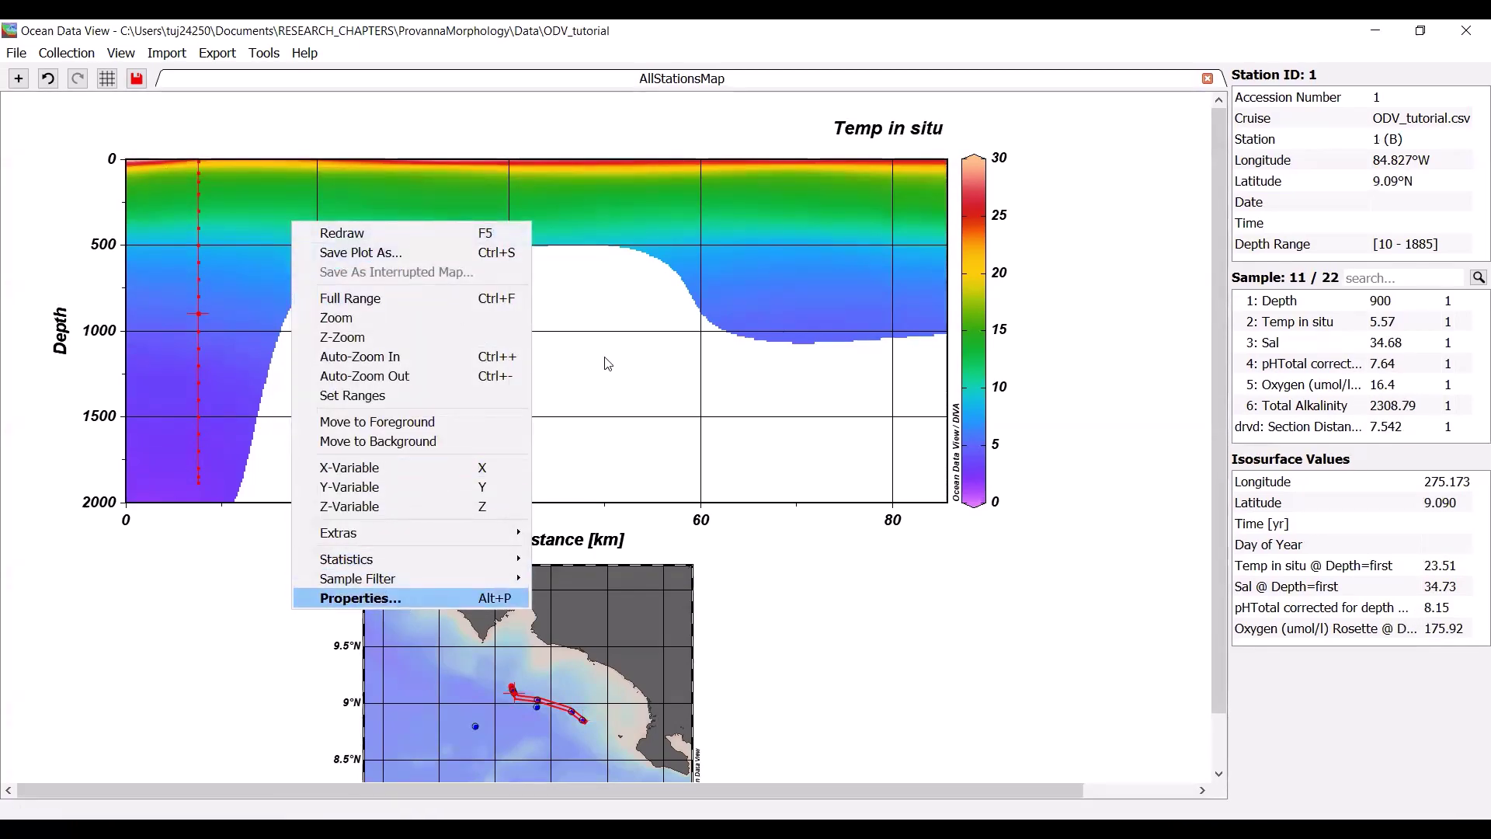
left_click(609, 560)
left_click(714, 560)
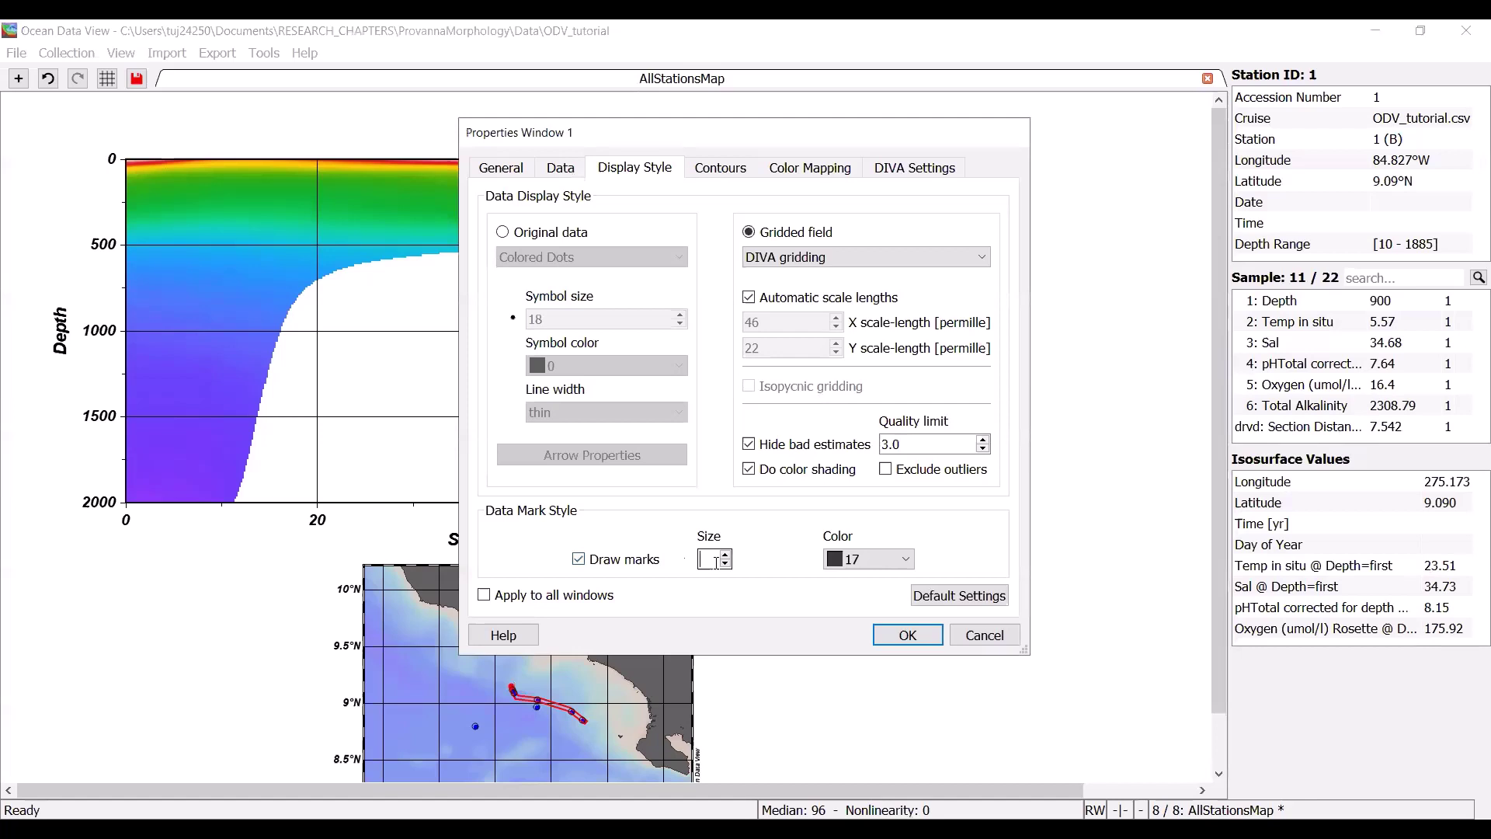
left_click(908, 635)
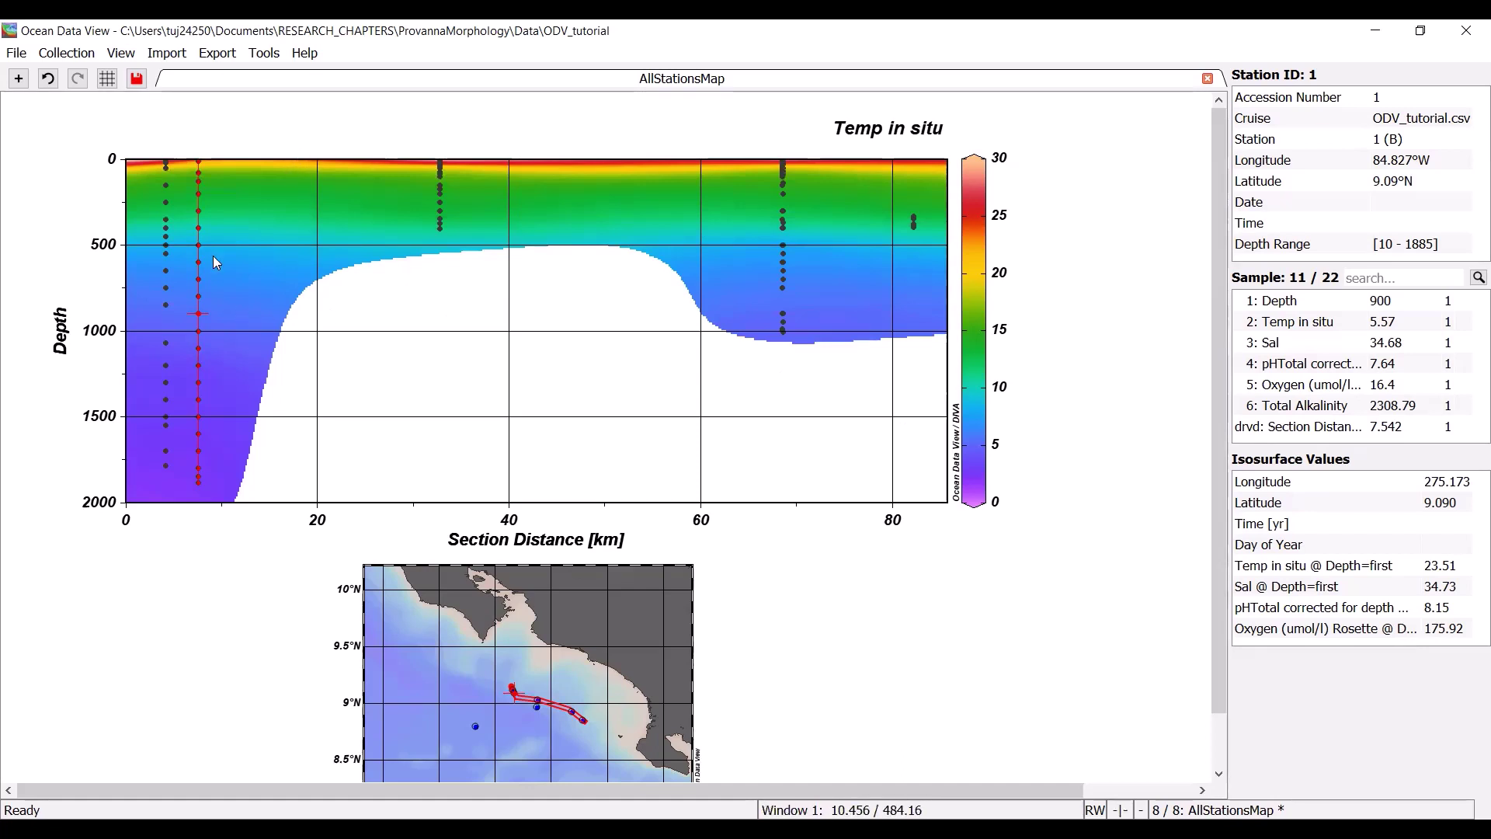
Add temperature contours from 0 to 30 in increments of 2.5 with medium solid black lines and few labels.
right_click(630, 275)
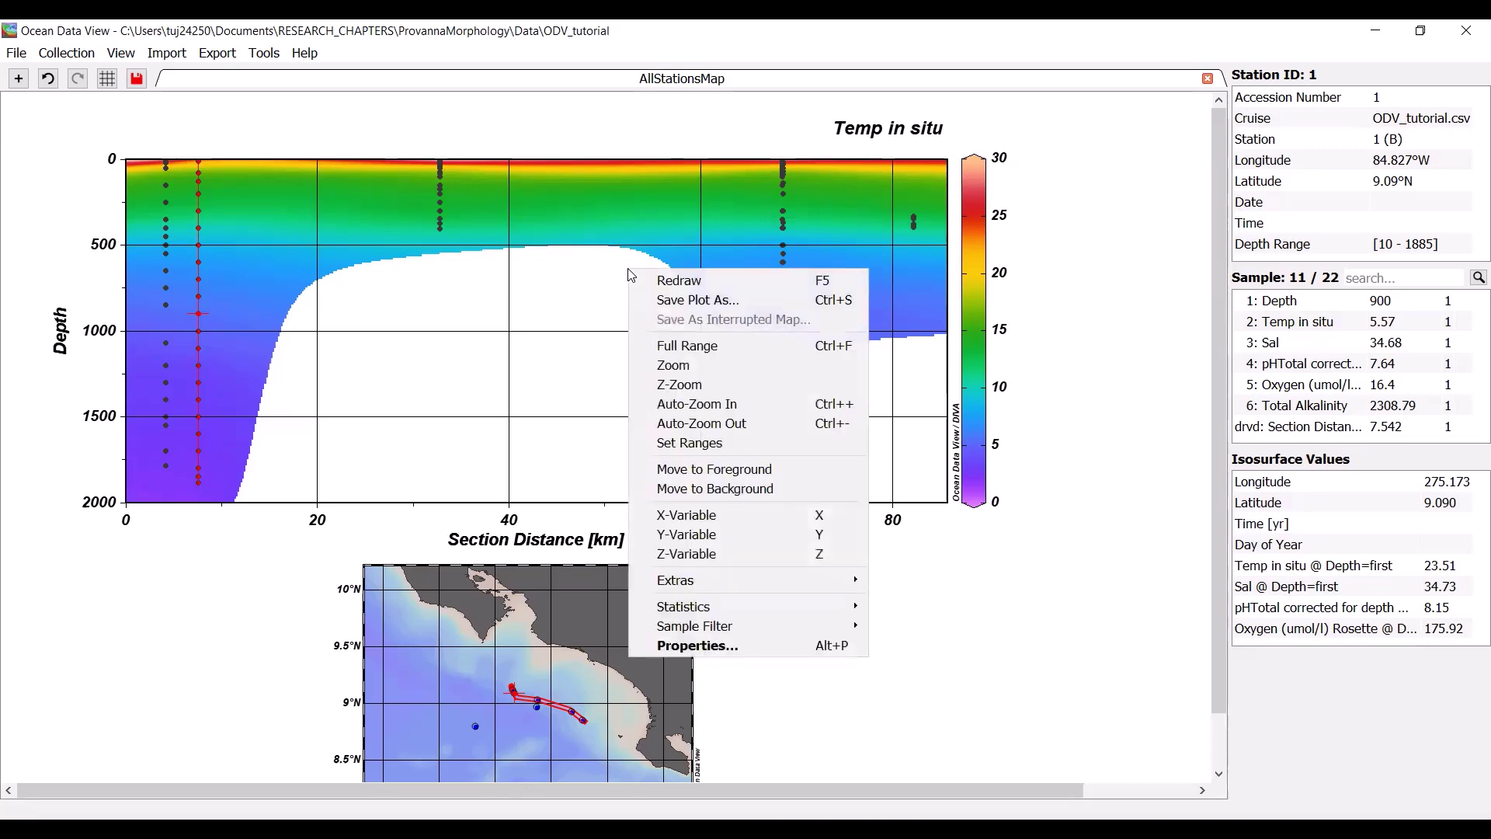
left_click(747, 649)
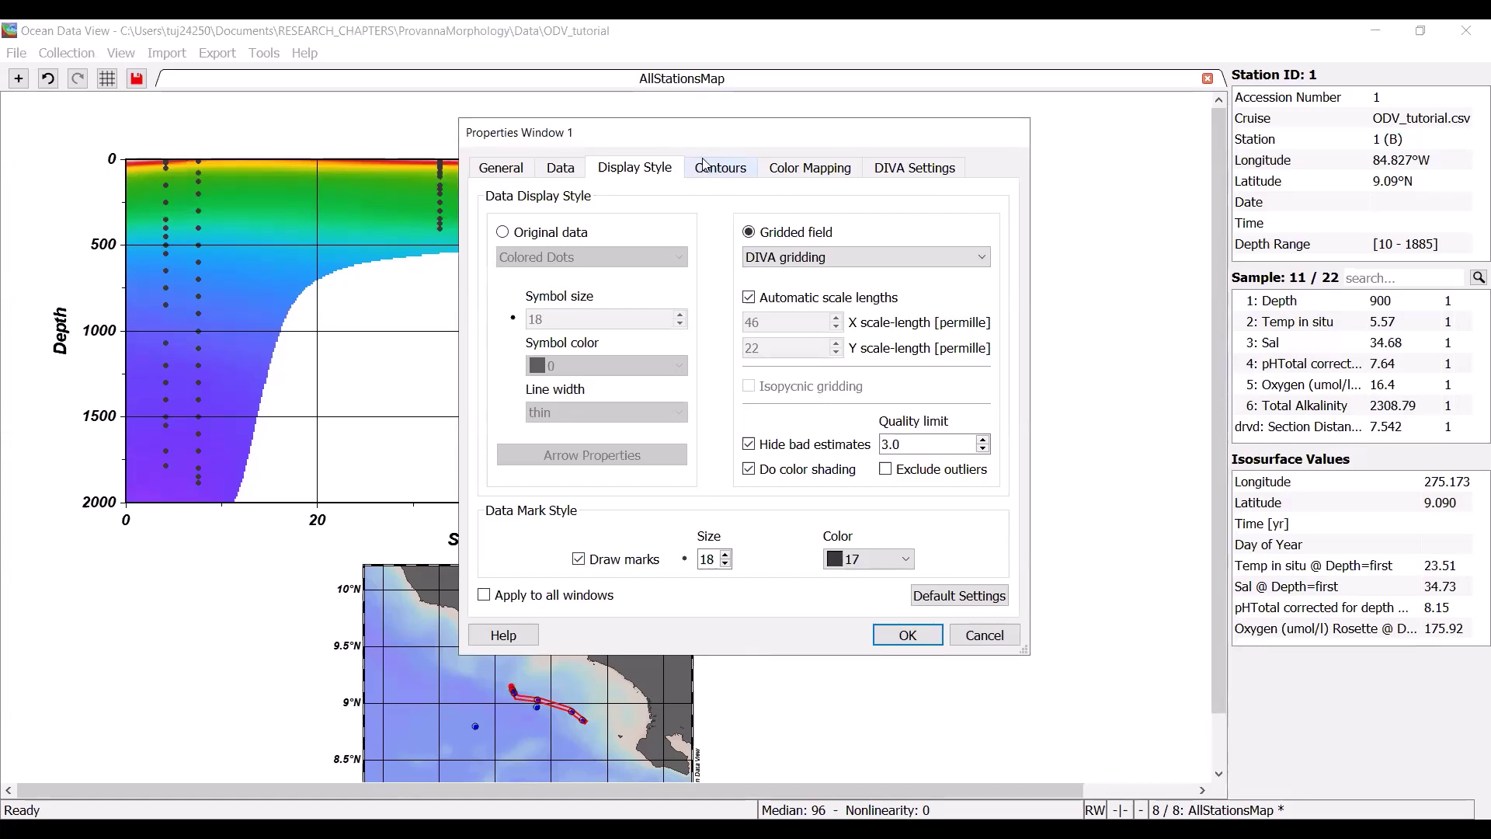
left_click(743, 176)
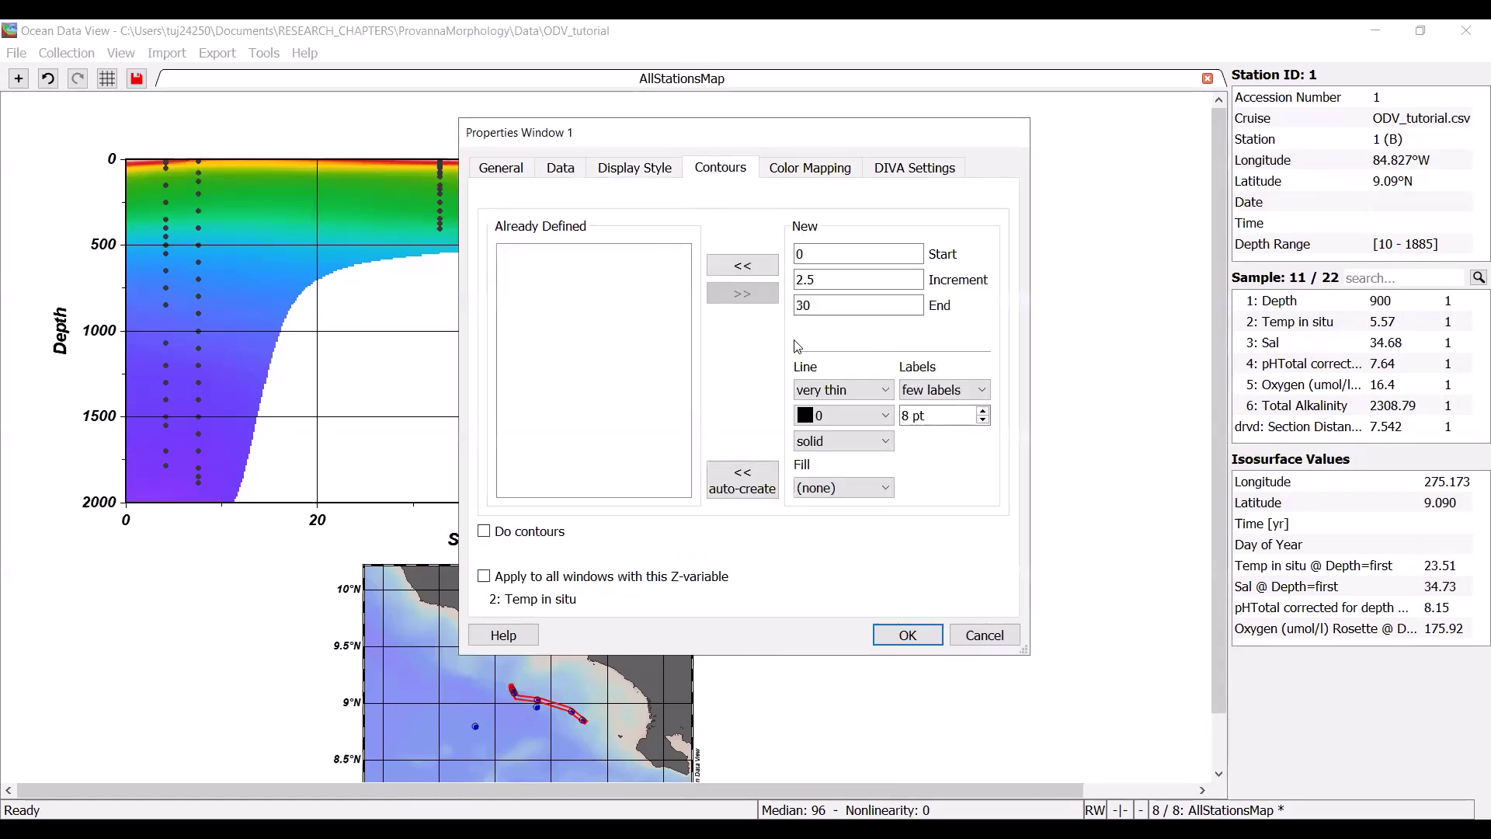
left_click(811, 250)
left_click(834, 310)
left_click(876, 390)
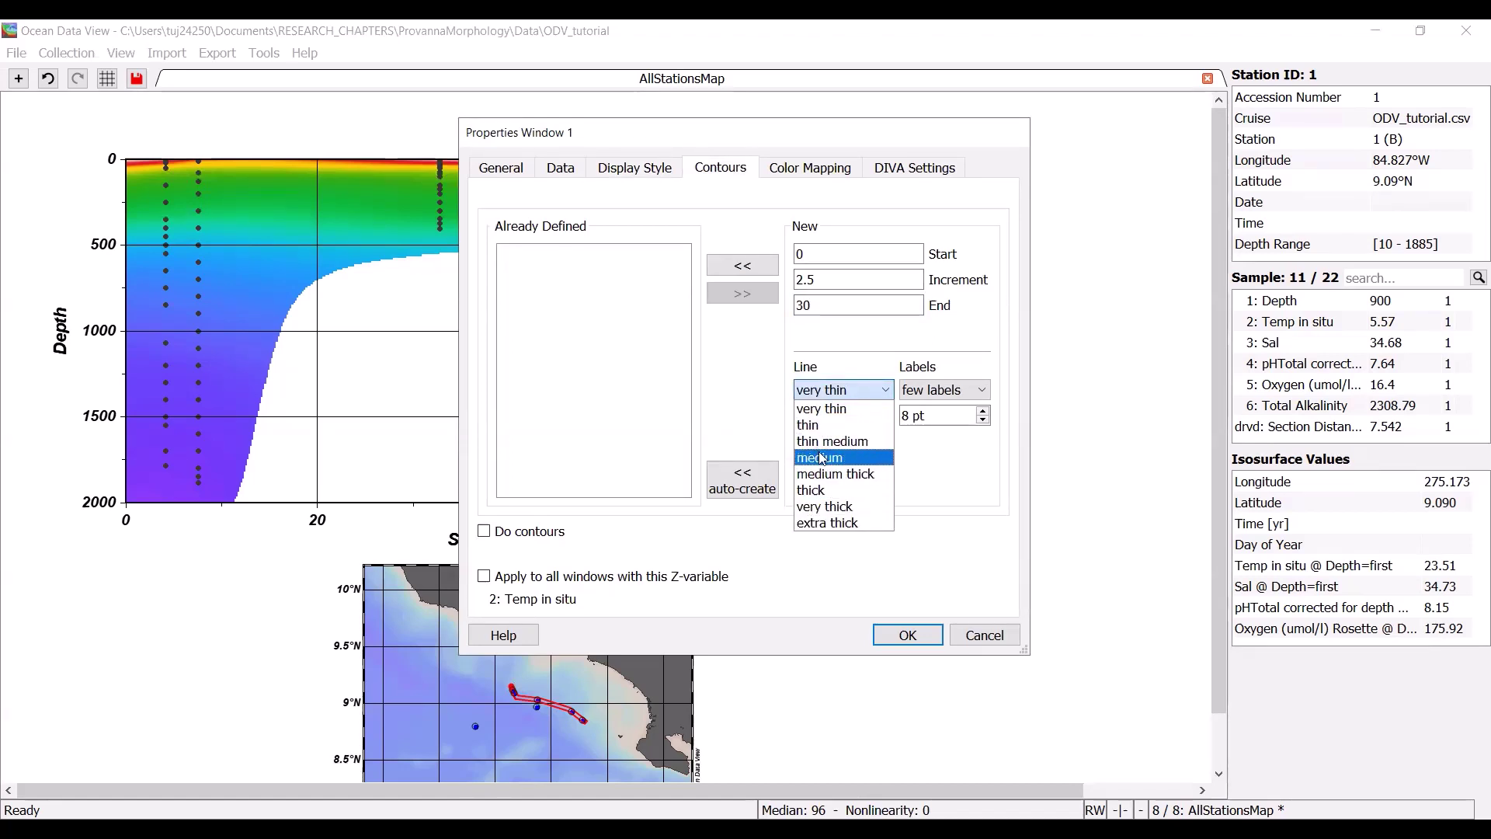
left_click(823, 460)
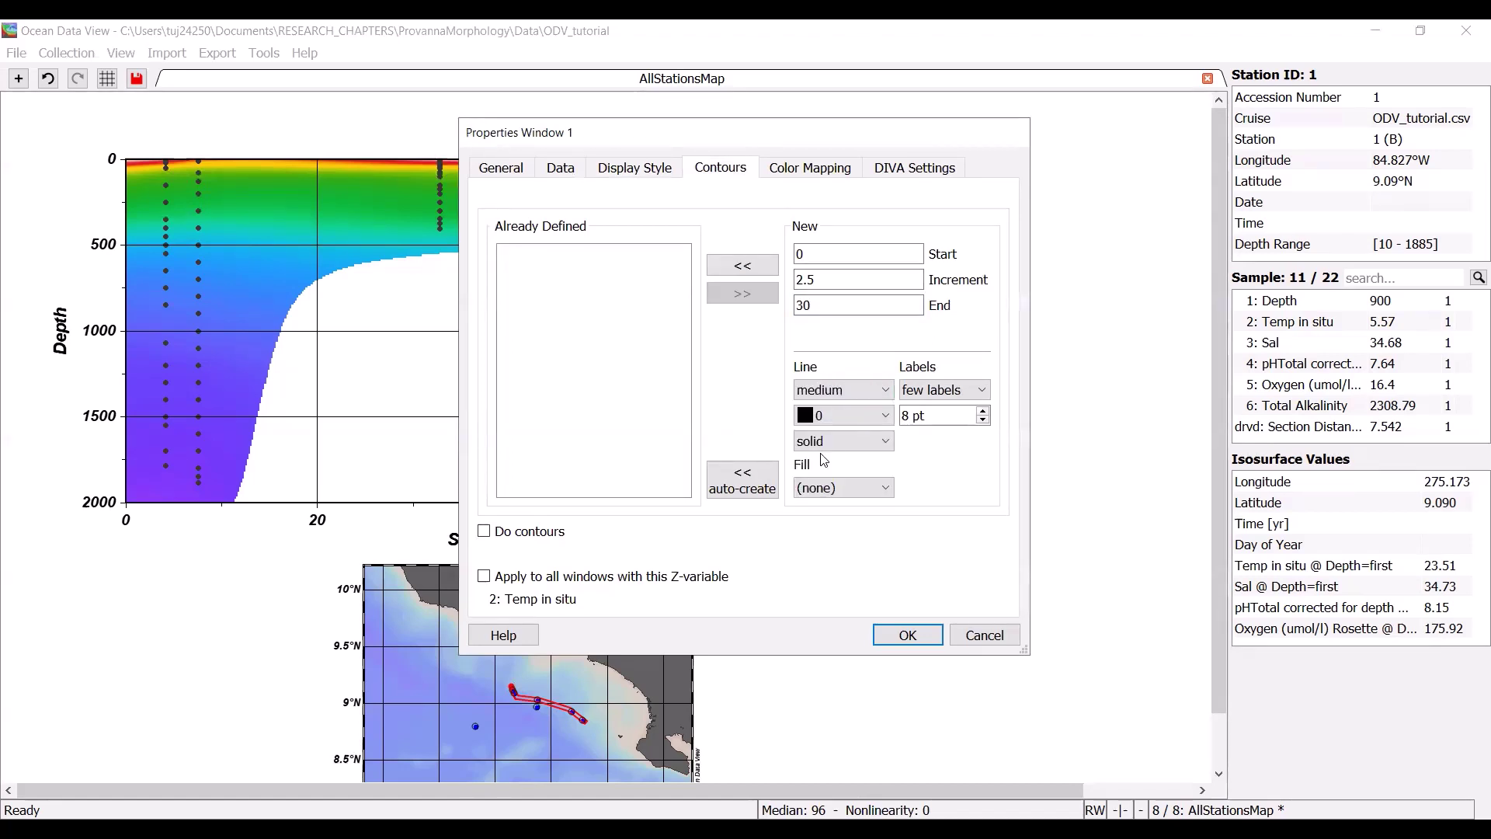
left_click(977, 392)
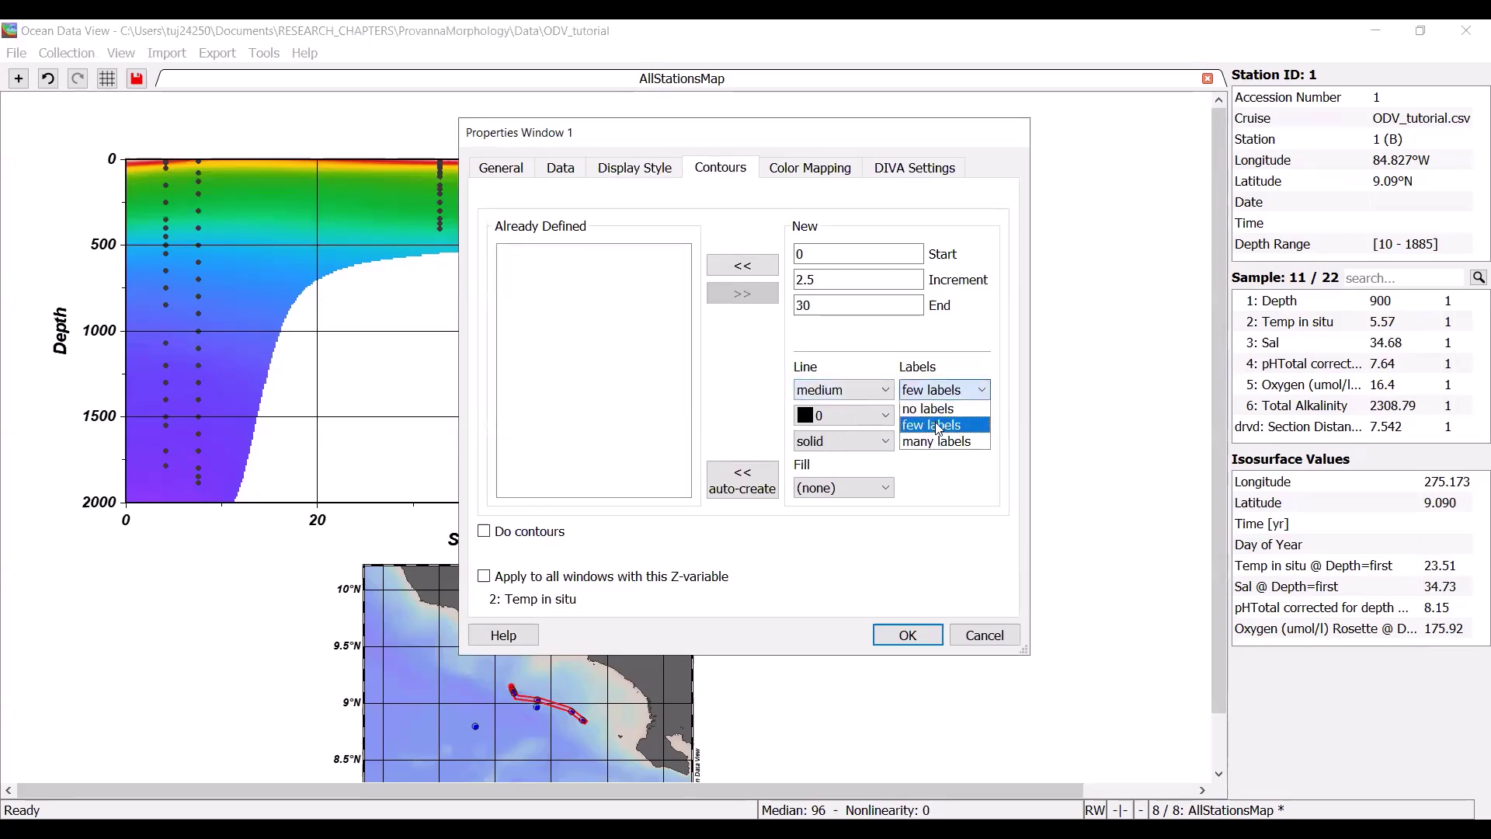
left_click(938, 427)
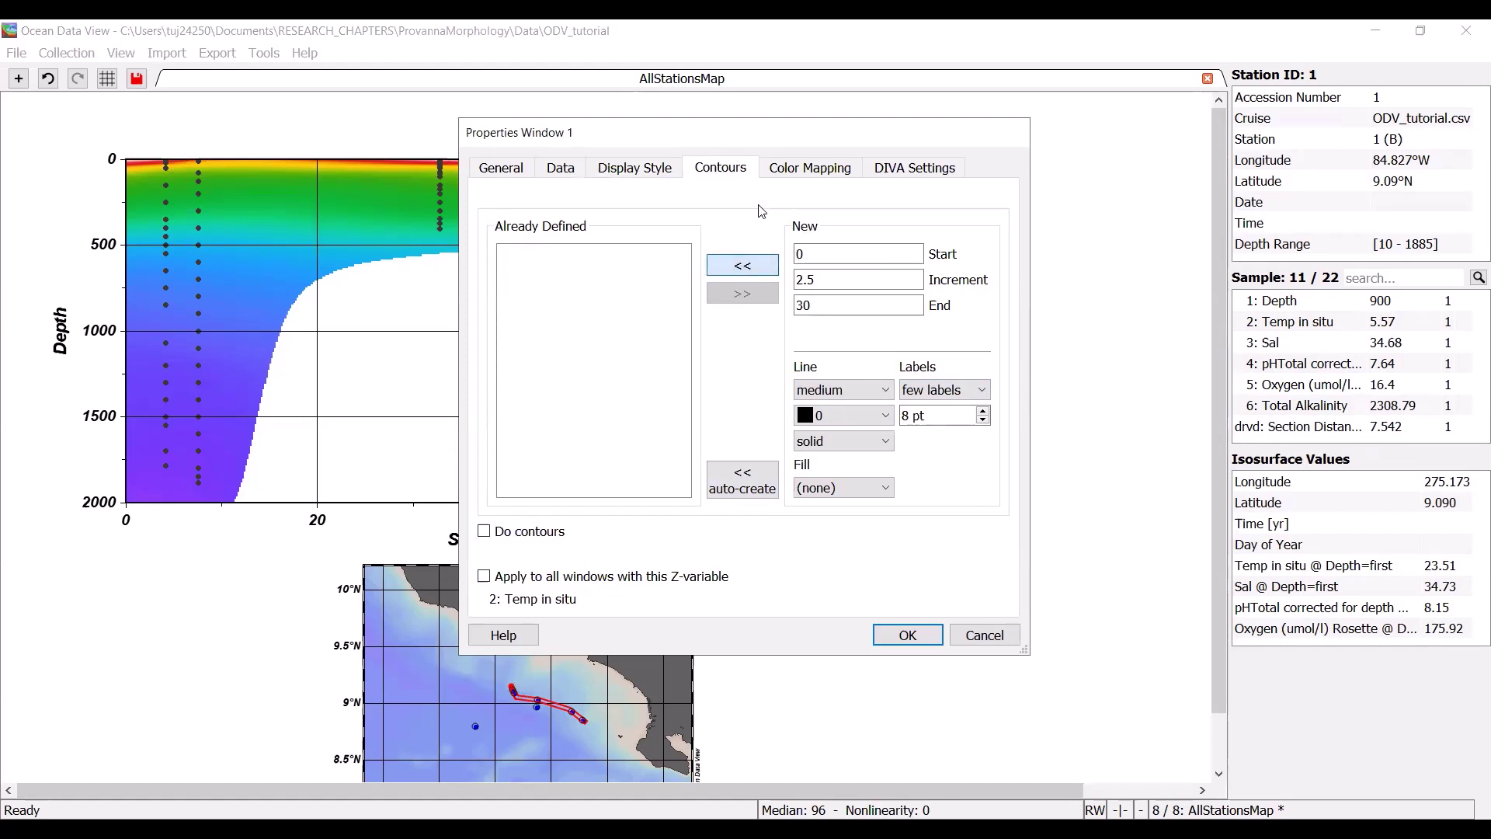
left_click(734, 268)
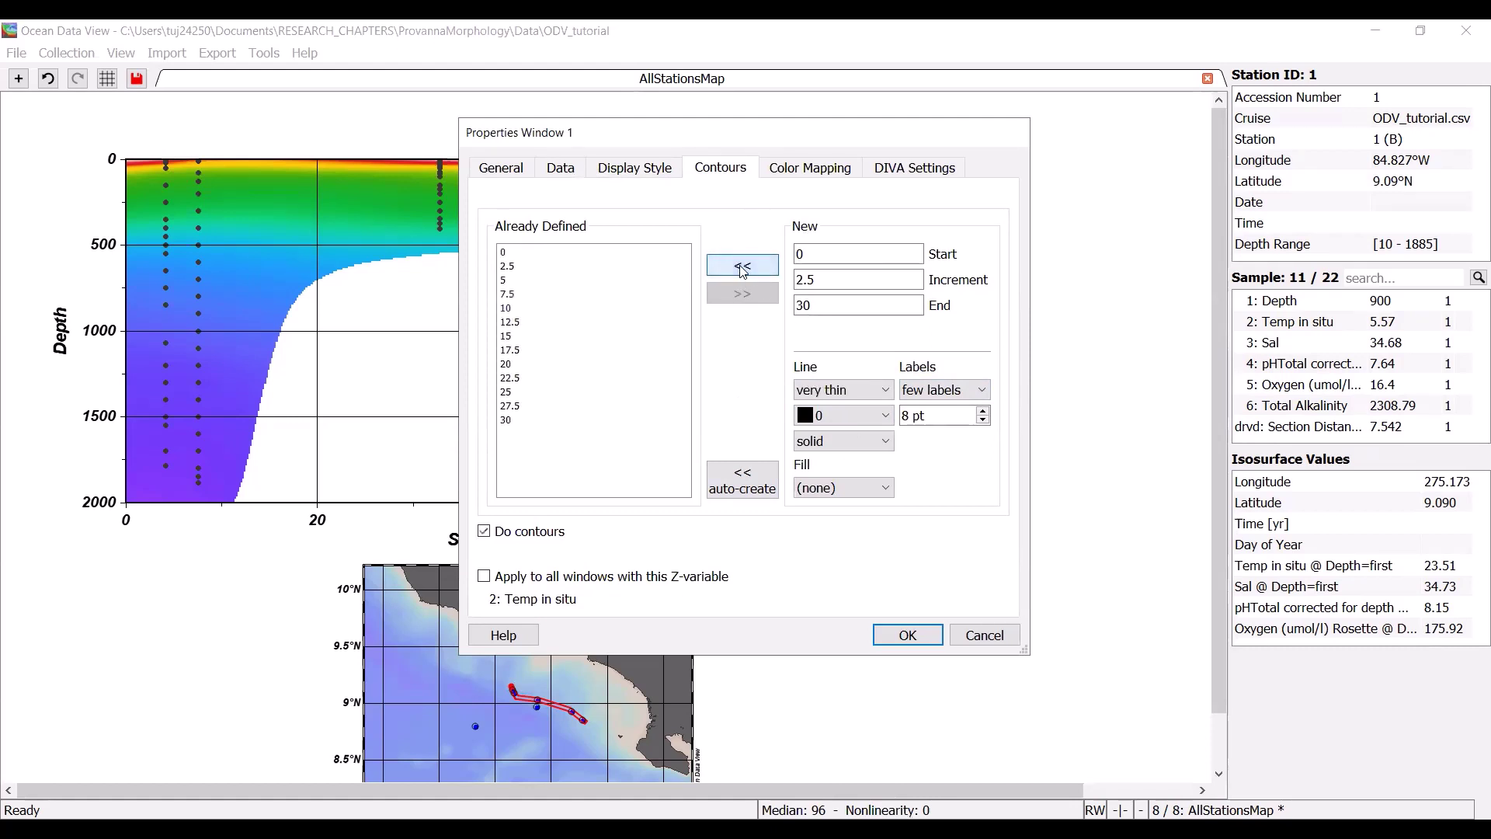
left_click(908, 634)
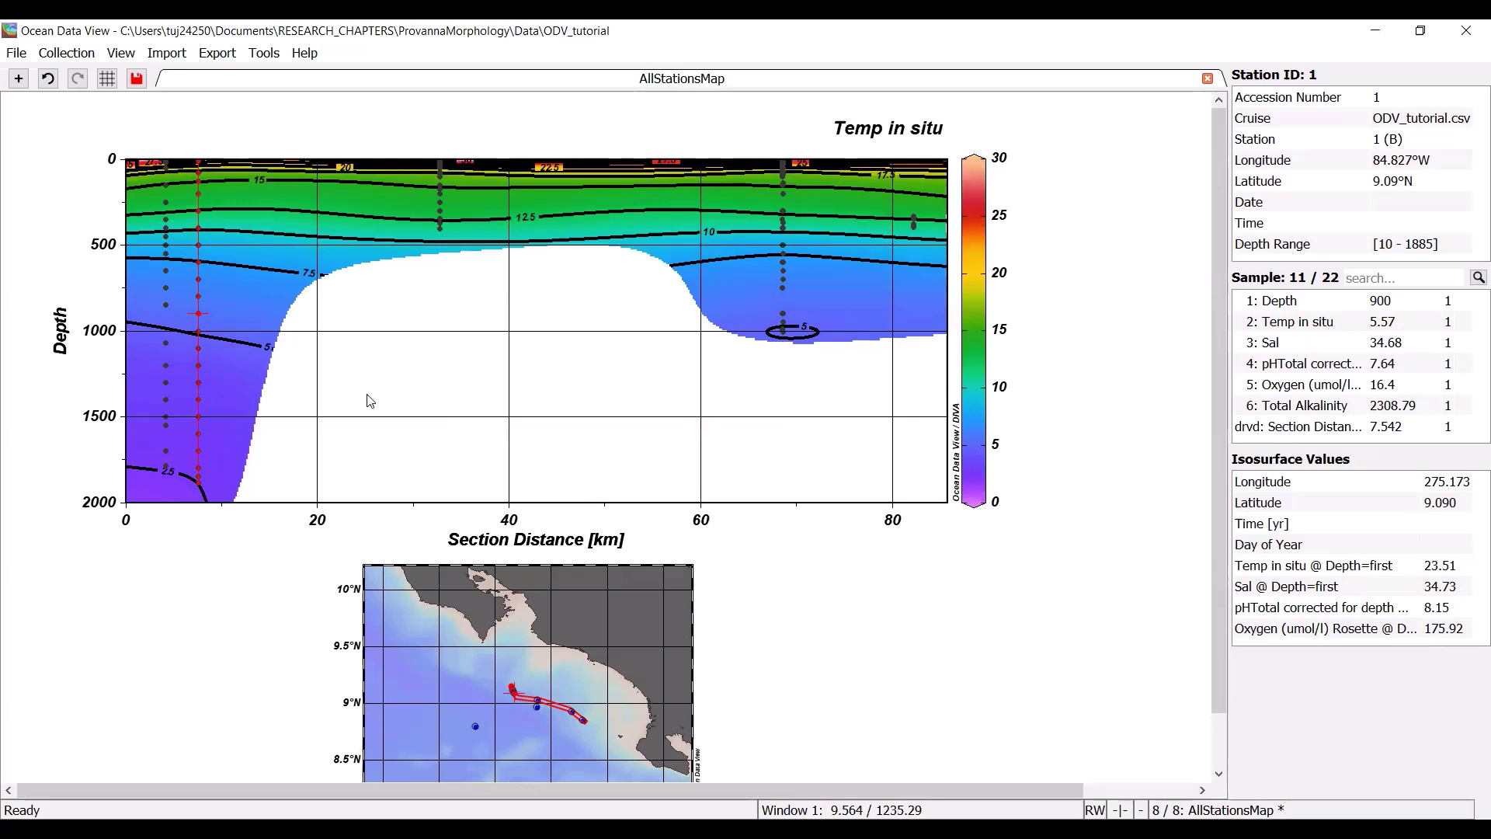
Remove all defined contours and add them again from 0 to 30 in 2.5 increments with very thin lines.
right_click(420, 384)
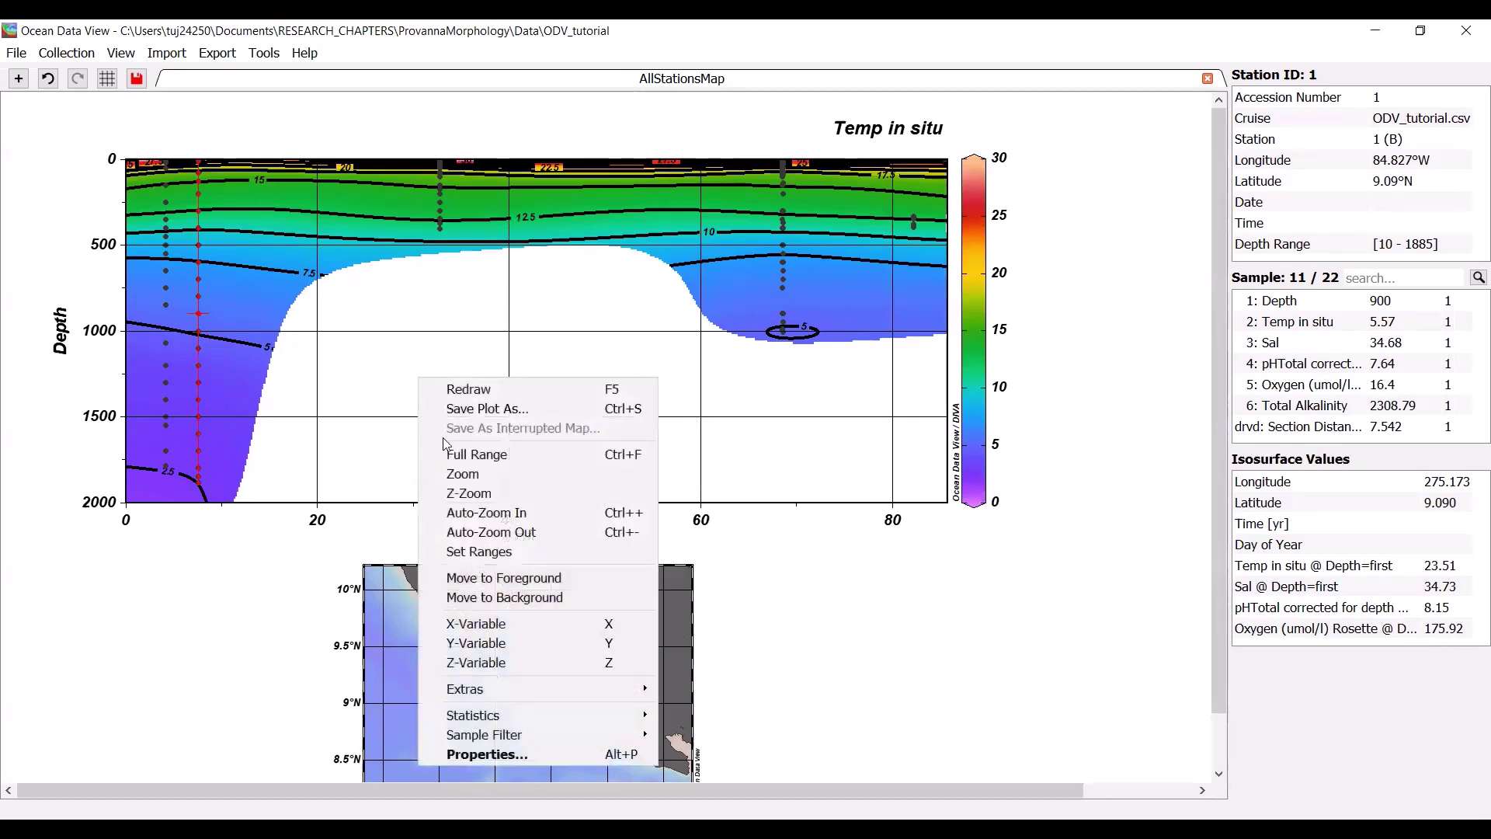
left_click(501, 755)
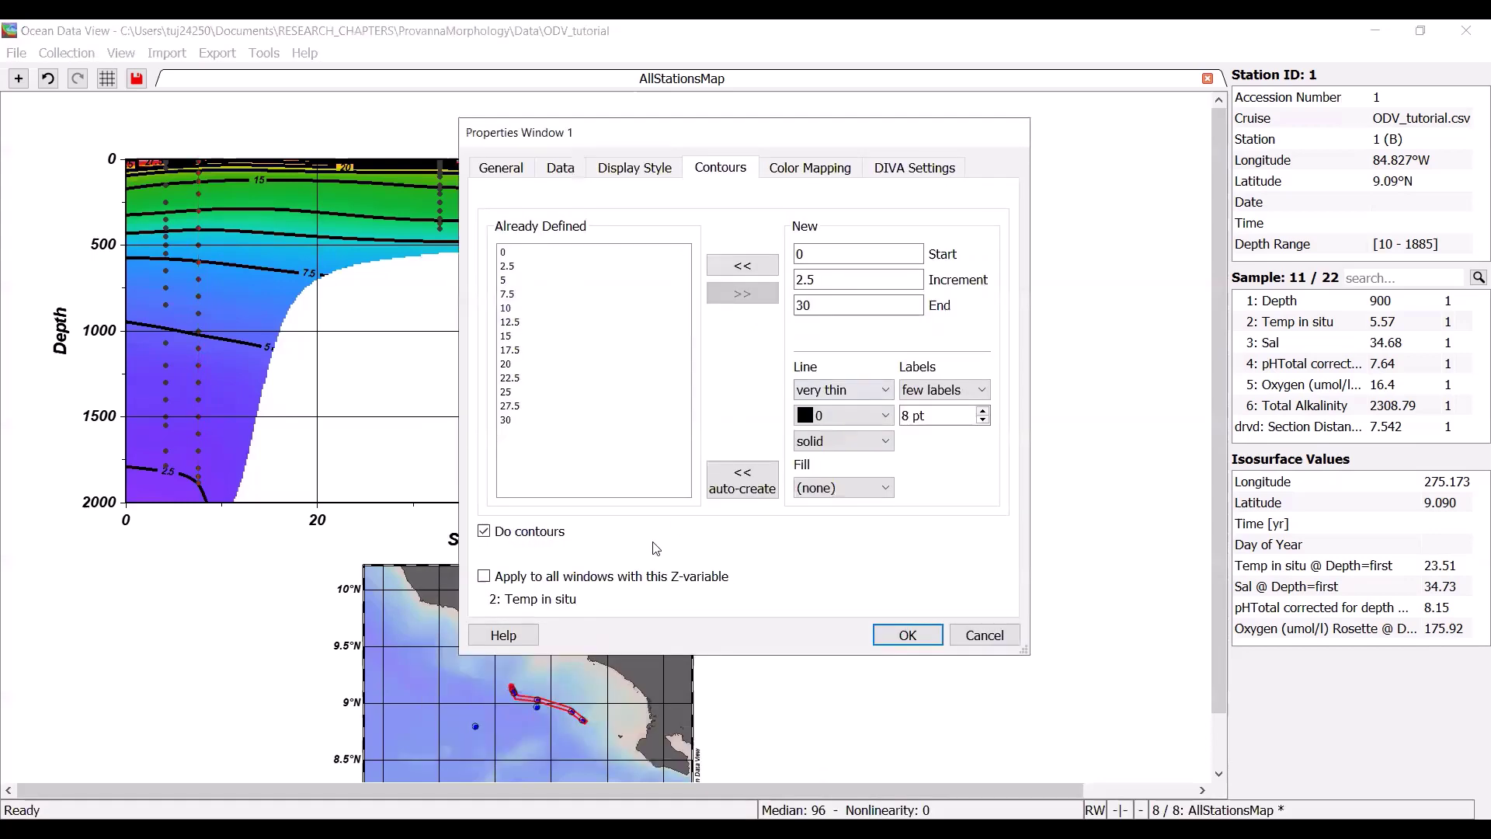
left_click(534, 252)
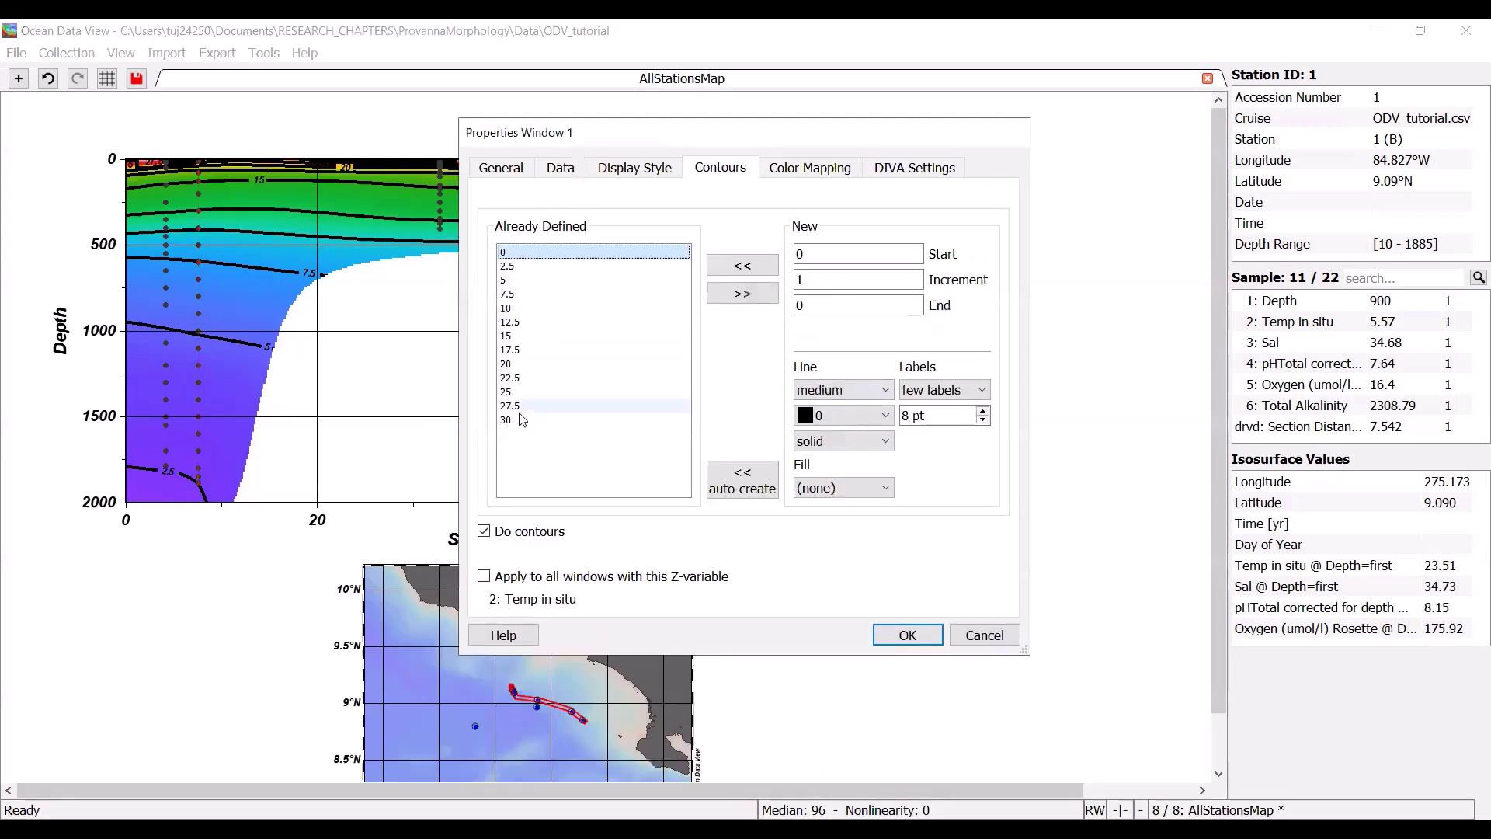
left_click(588, 423, "shift")
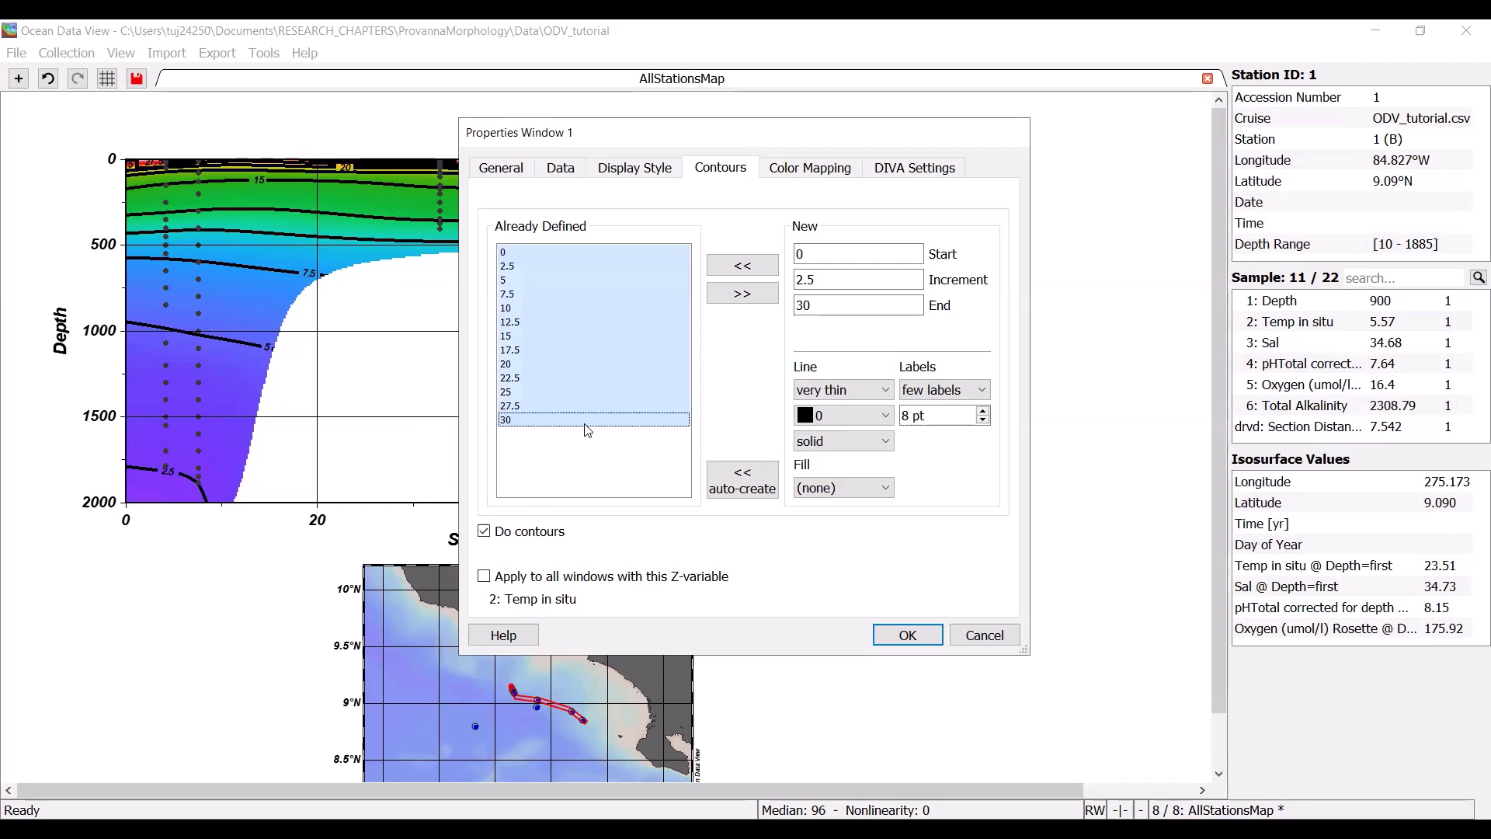
left_click(739, 295)
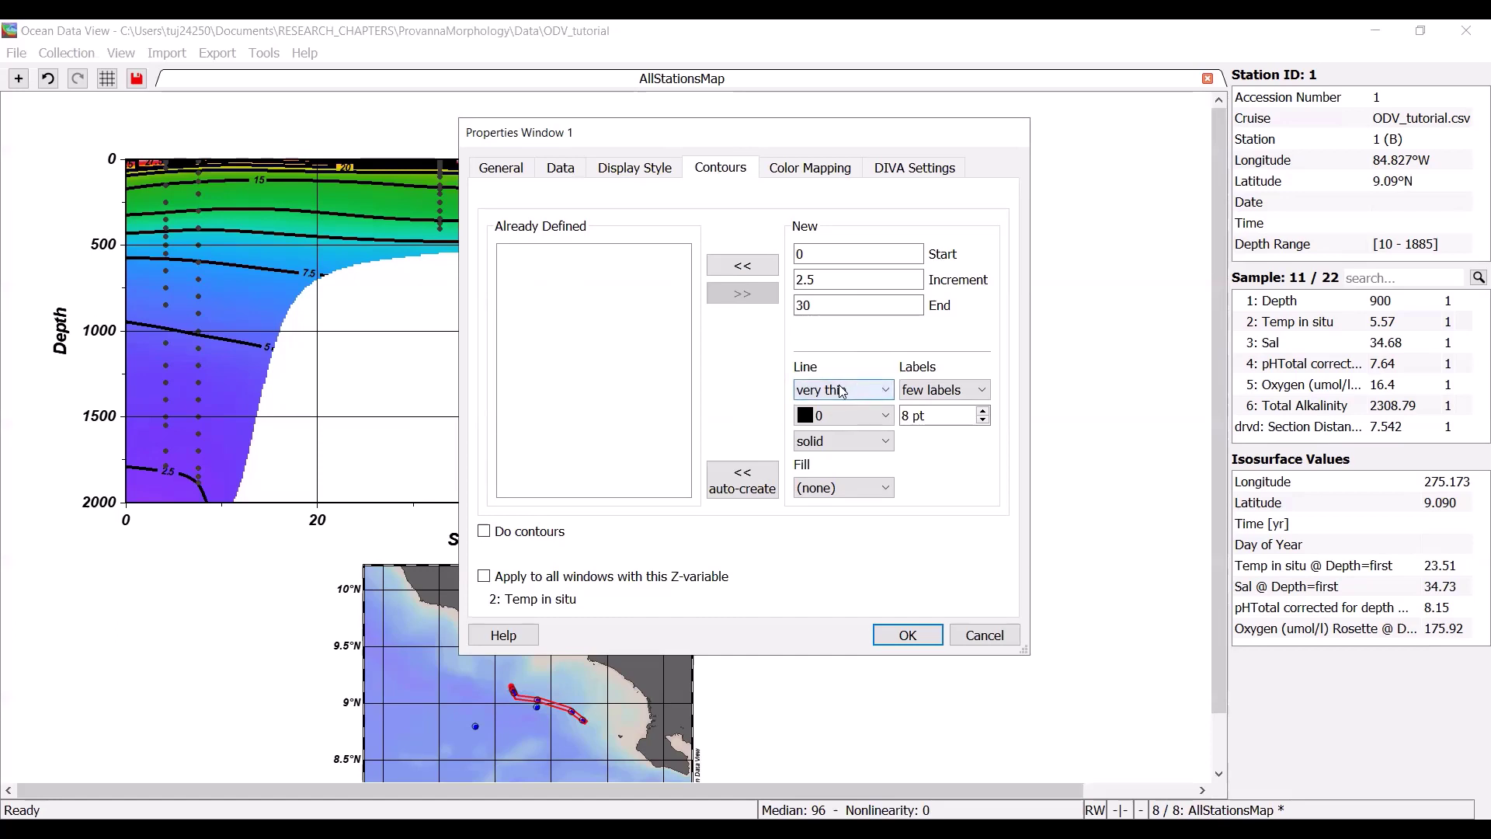
left_click(742, 266)
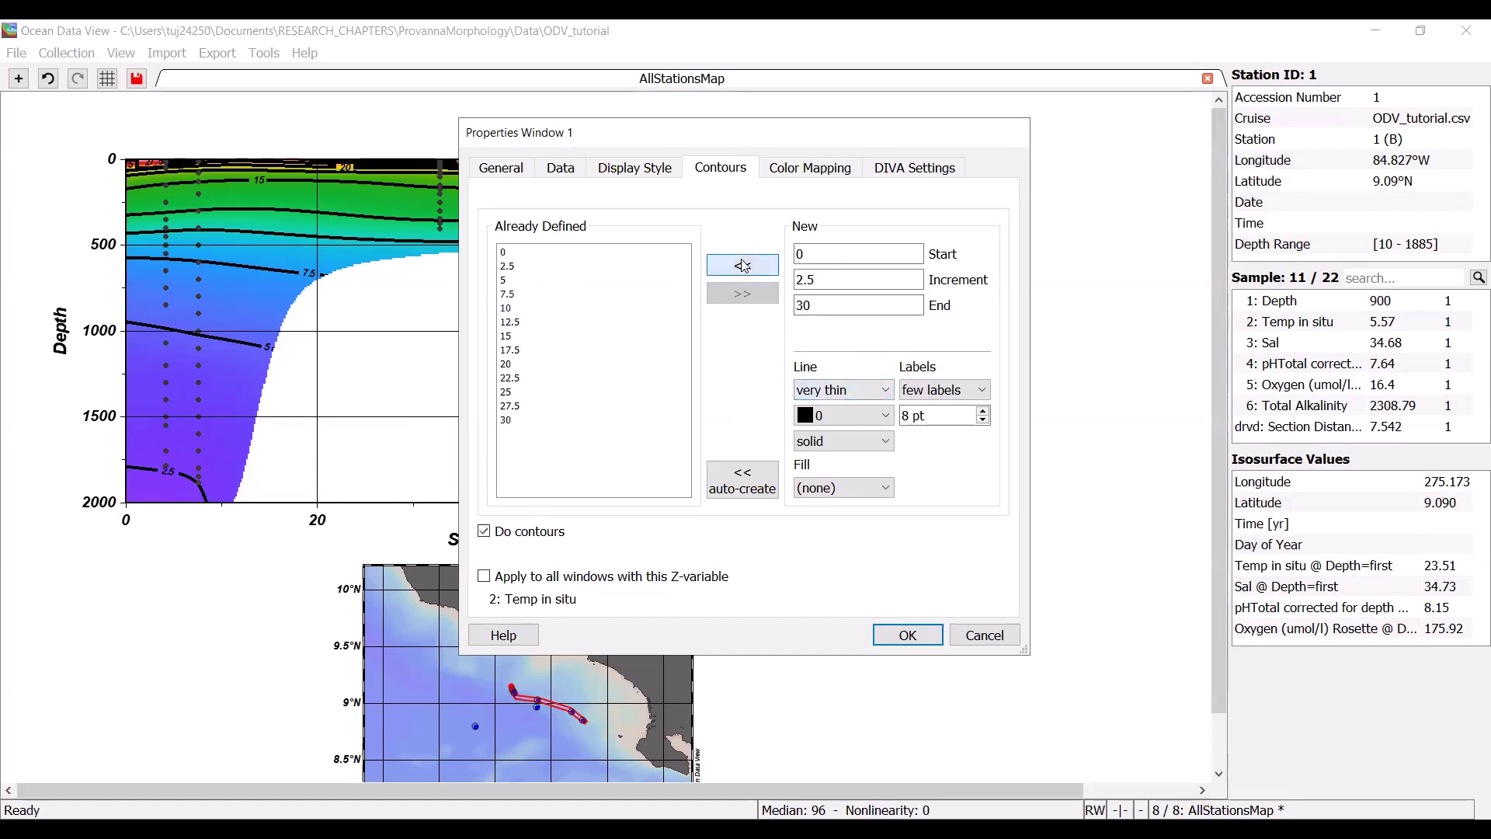
left_click(889, 635)
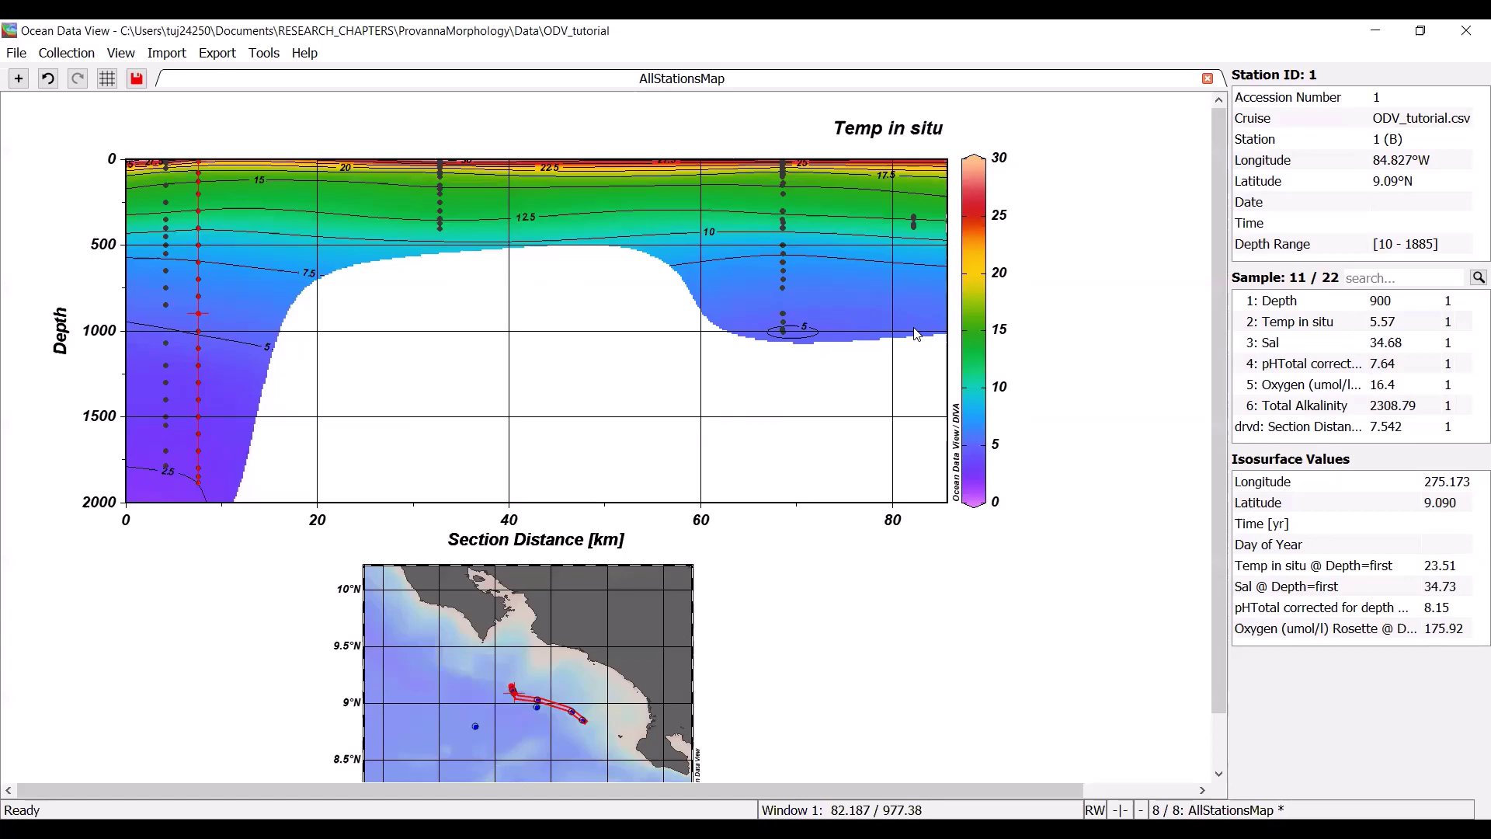
Auto-adjust the color mapping of the temperature section plot and accept the new mapping.
right_click(669, 373)
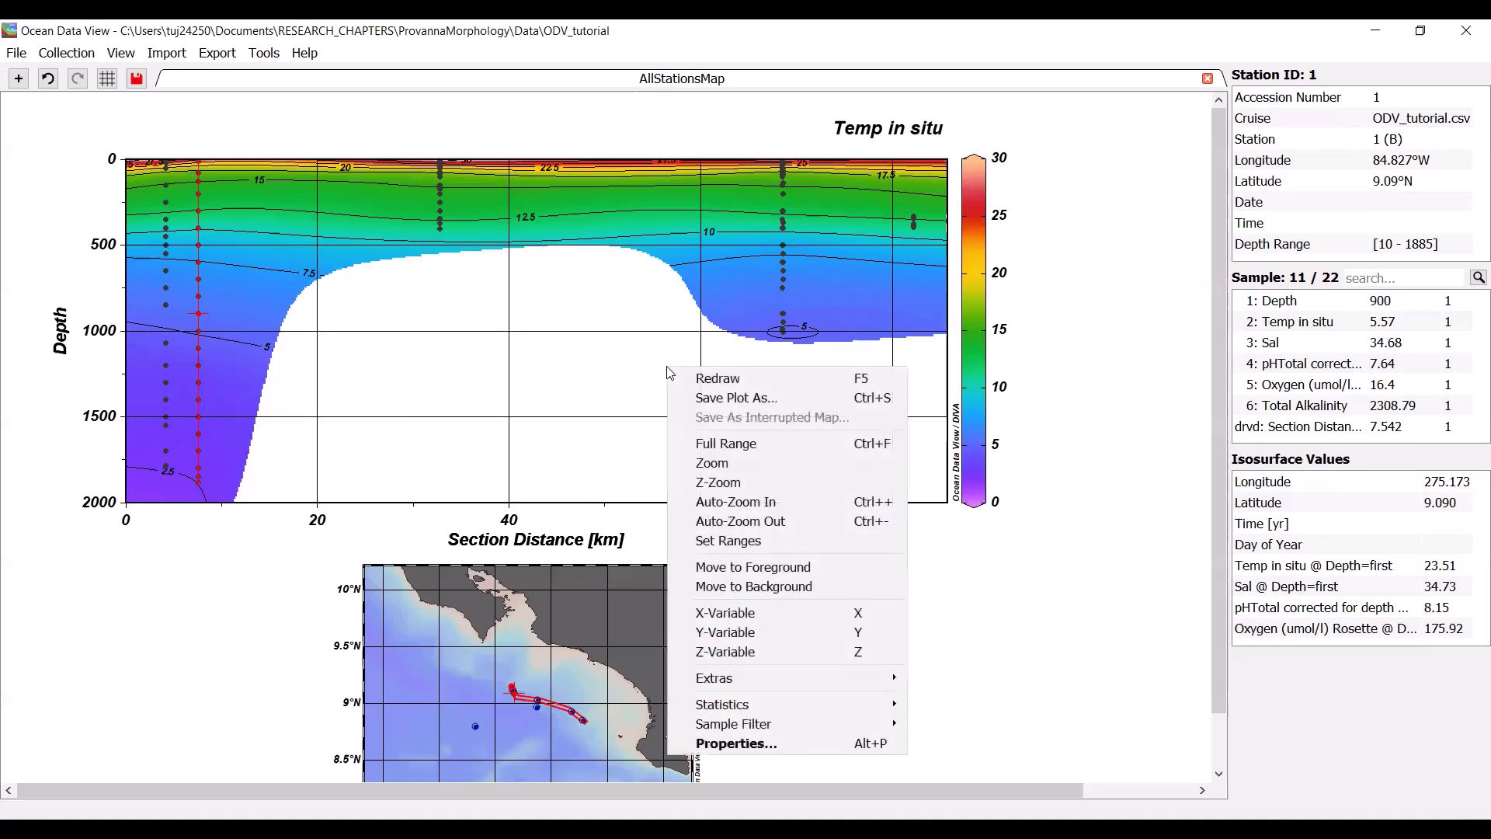
left_click(744, 743)
left_click(832, 171)
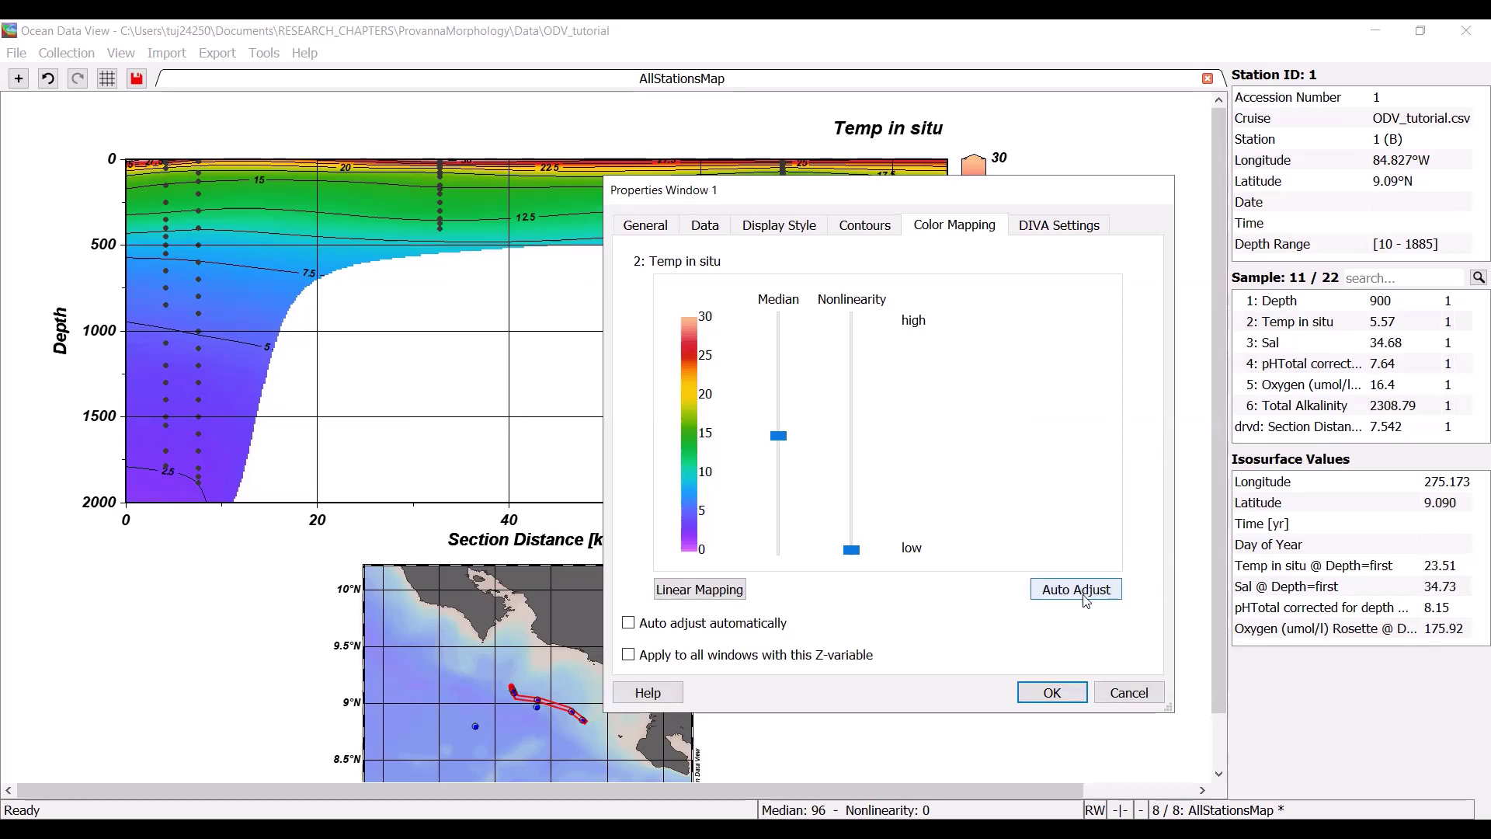
left_click(1086, 602)
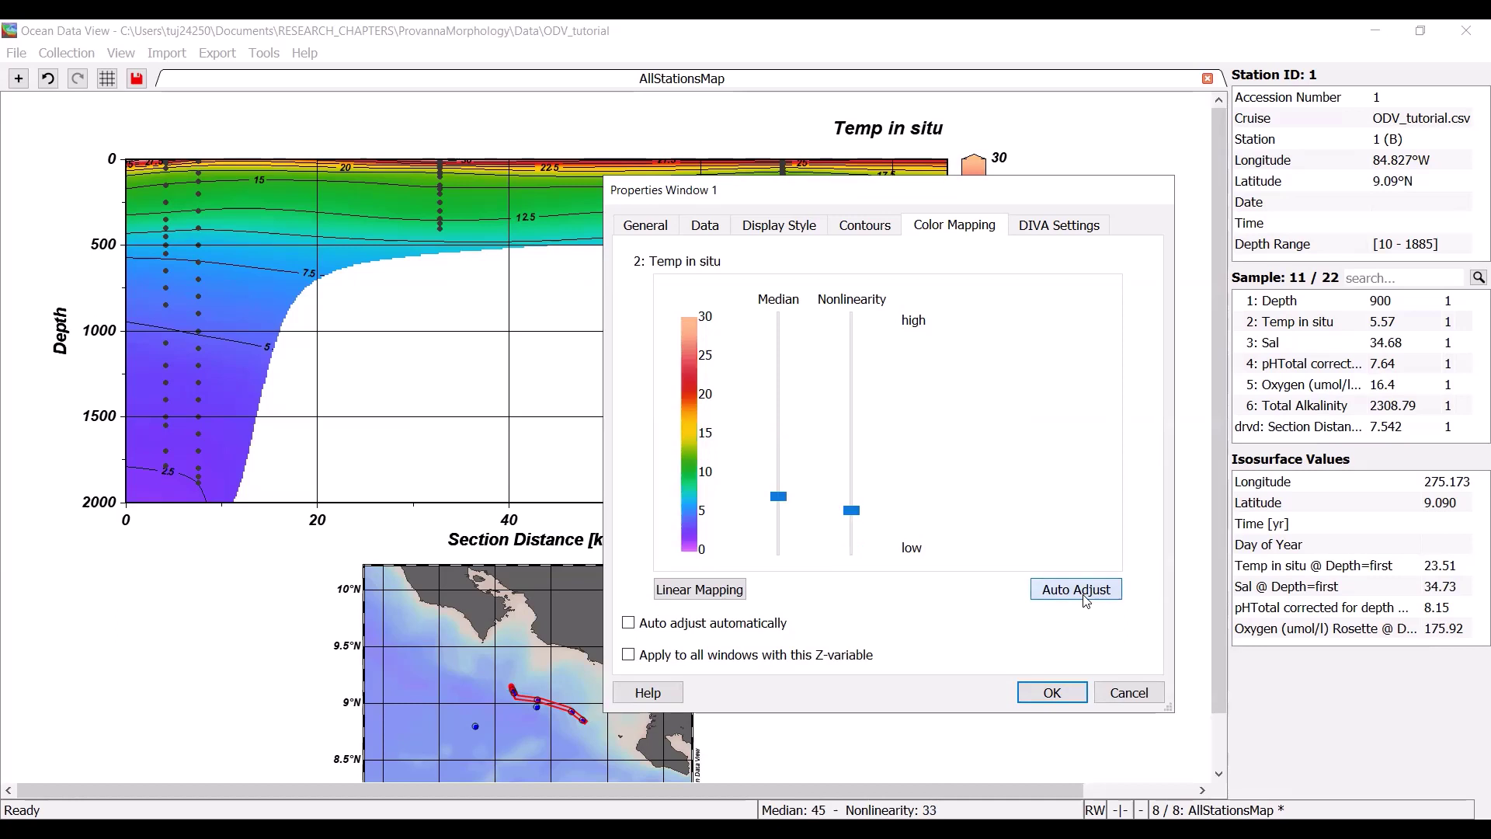
left_click(1052, 693)
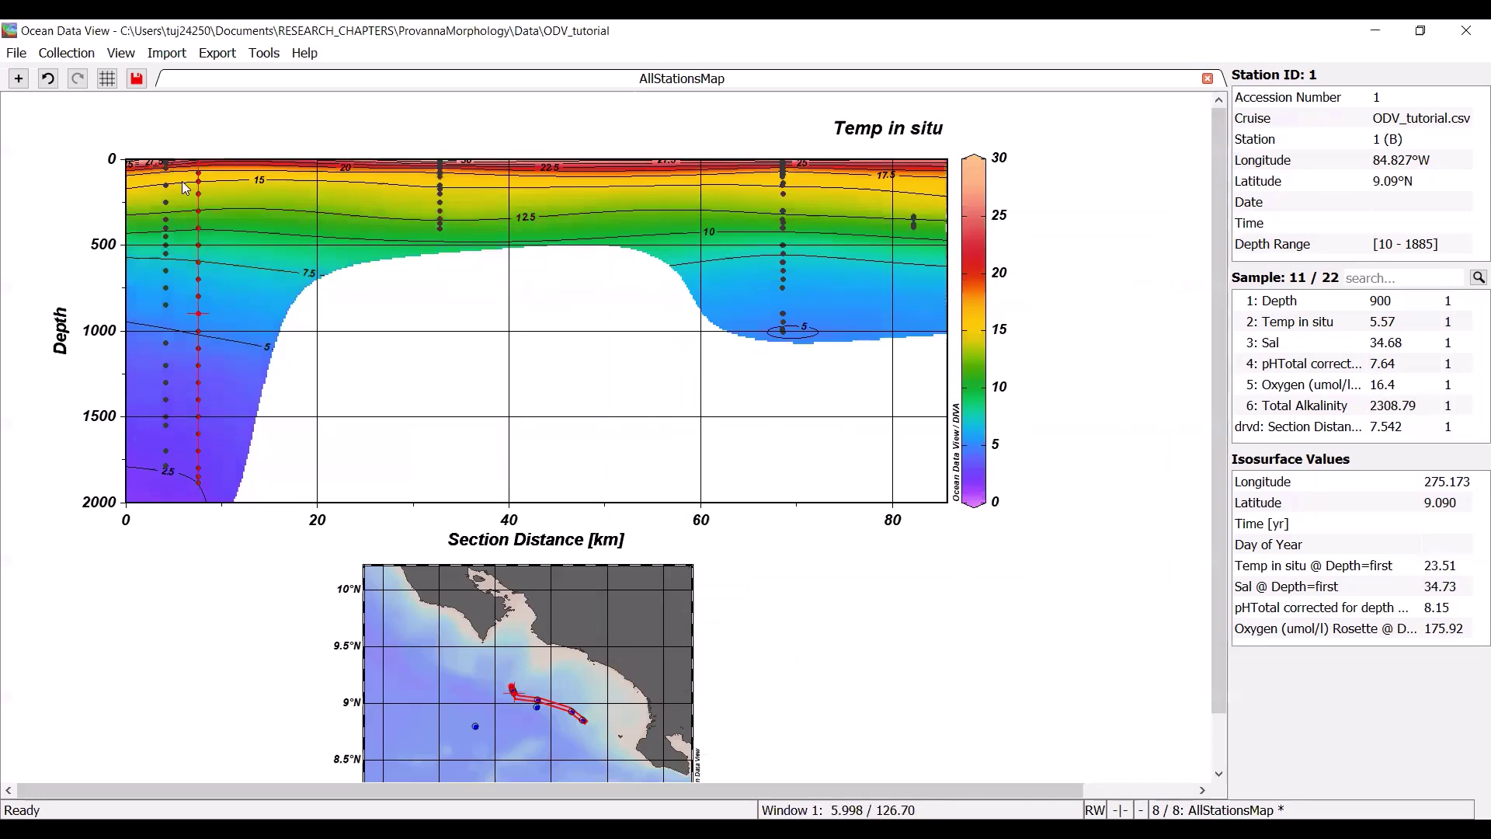
Change the temperature section plot's color palette to BlueOnly.
double_click(1017, 517)
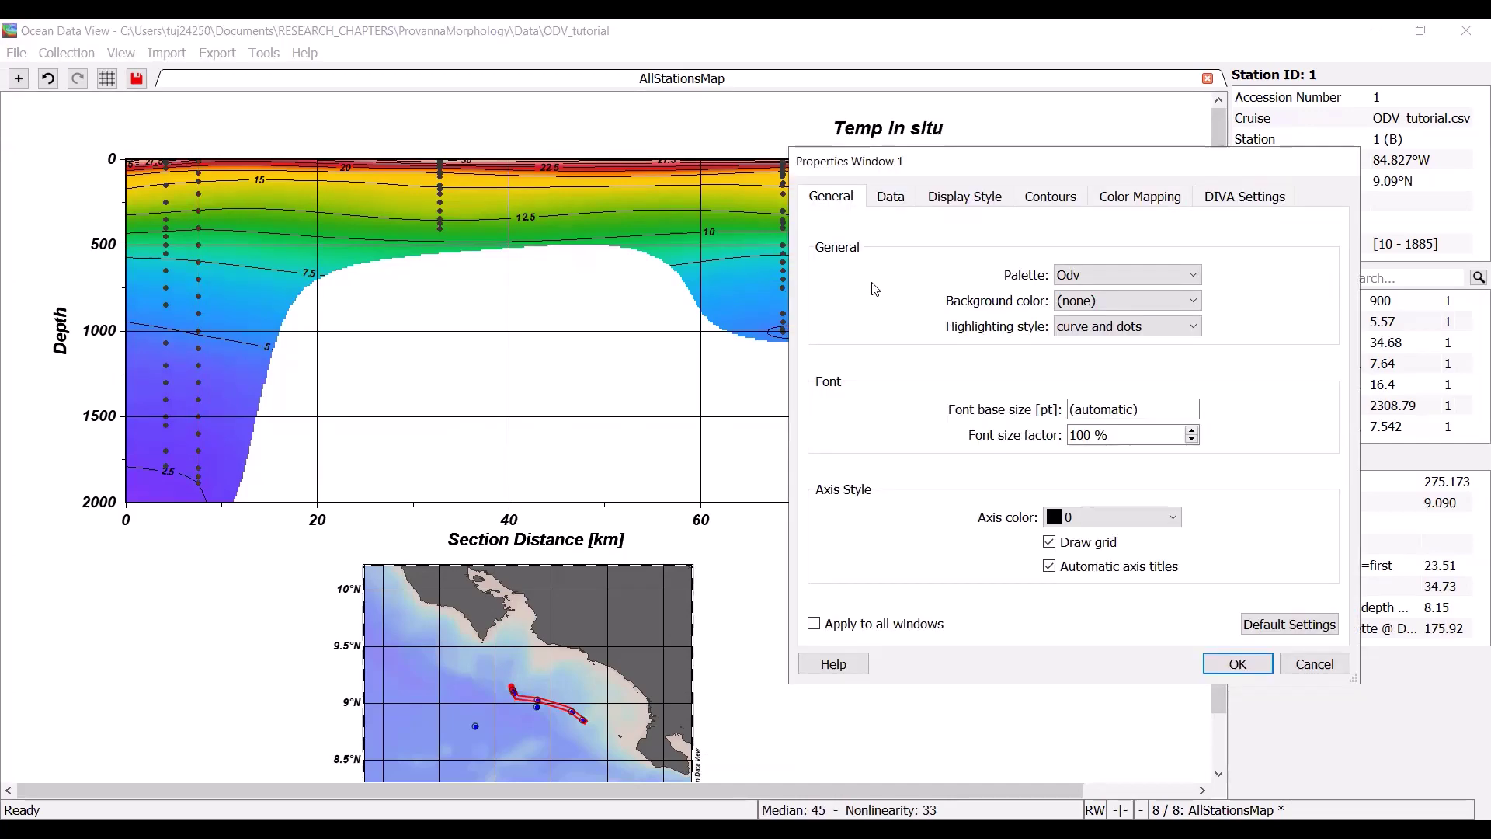
left_click(1133, 272)
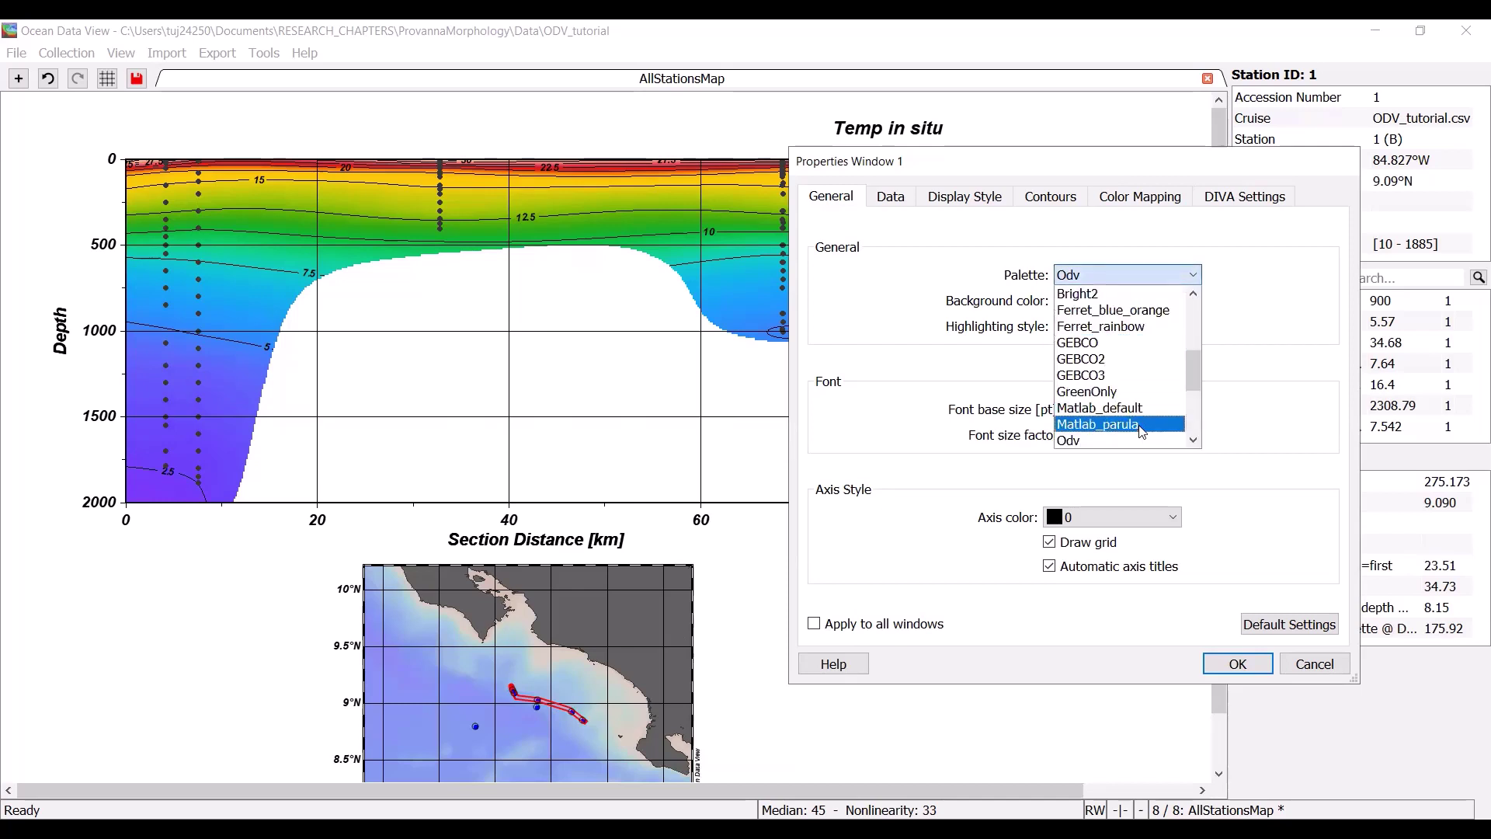
scroll(1141, 432, "down", 4)
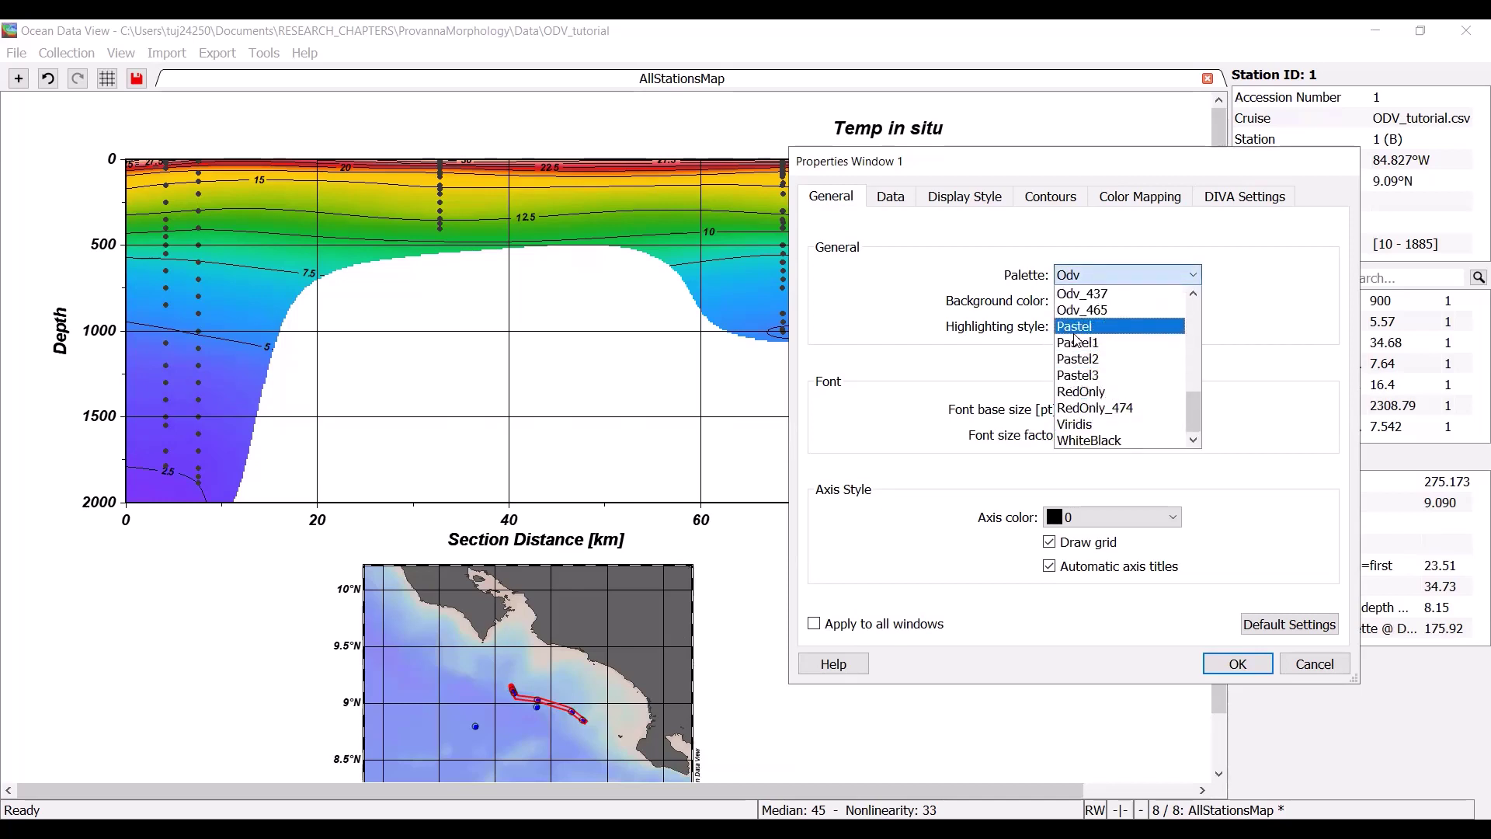
scroll(1140, 427, "up", 5)
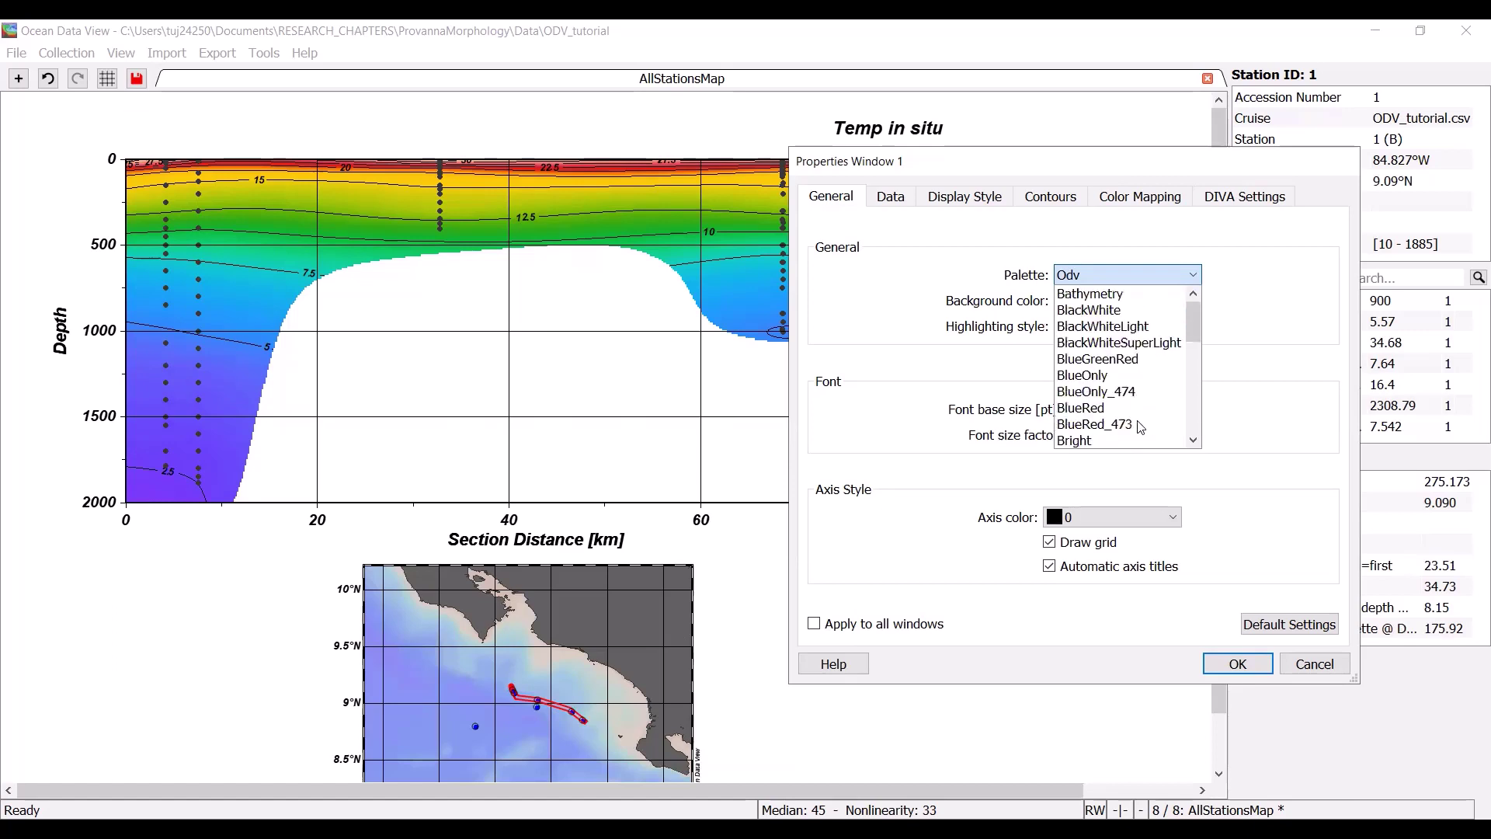
left_click(1103, 361)
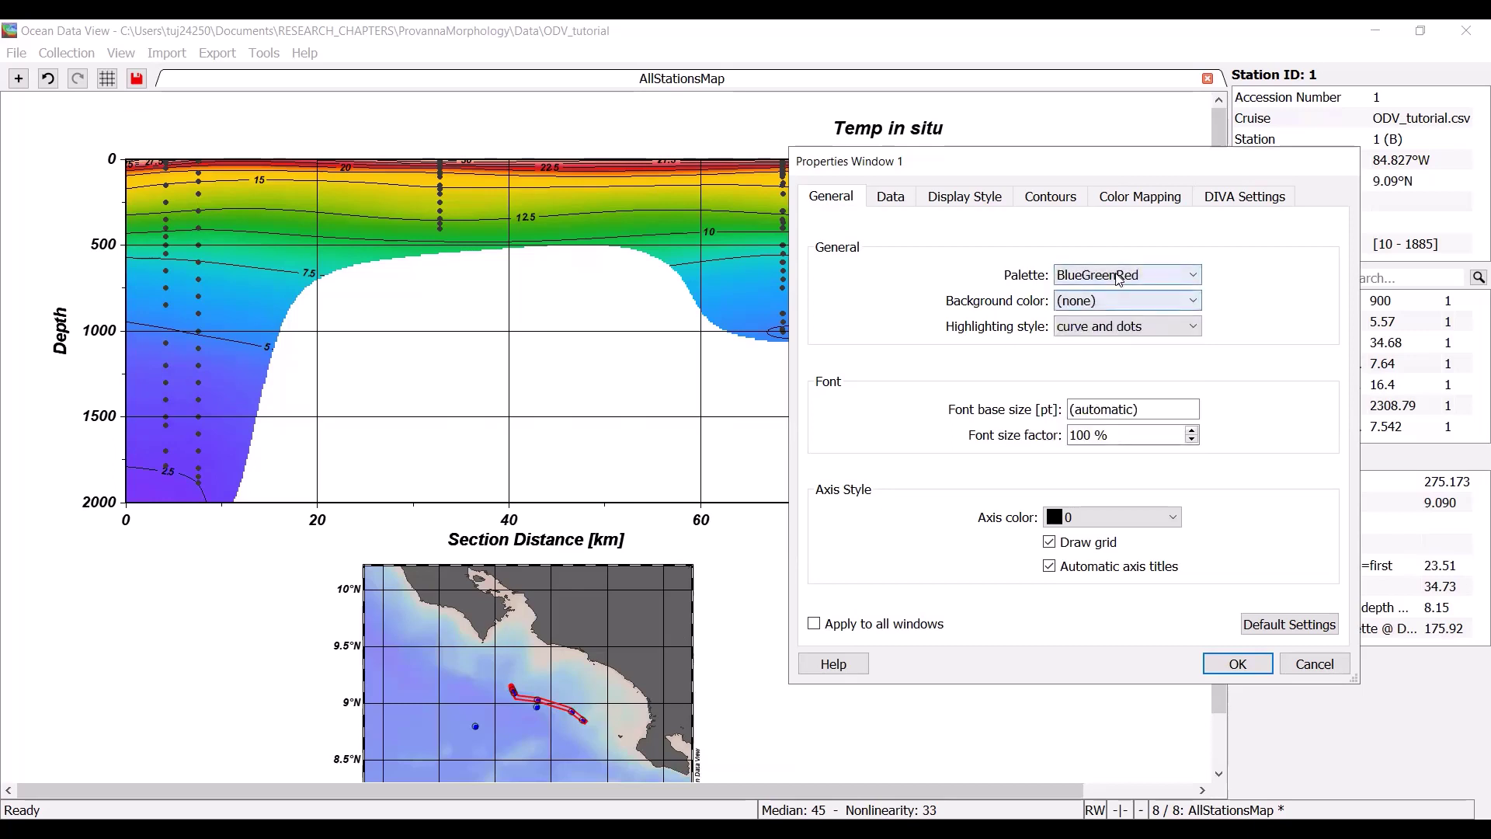
key("Down")
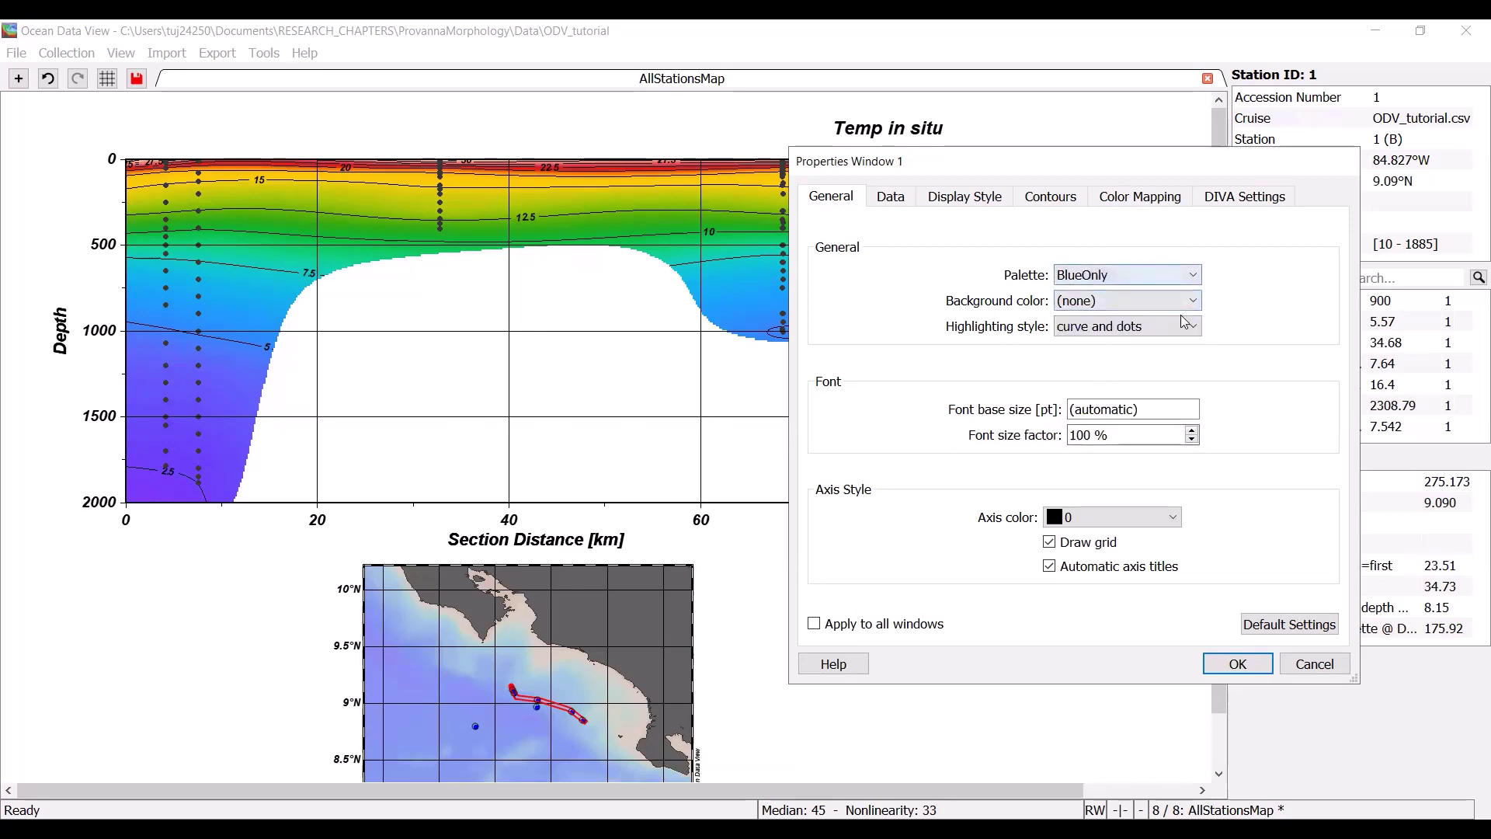
left_click(1236, 661)
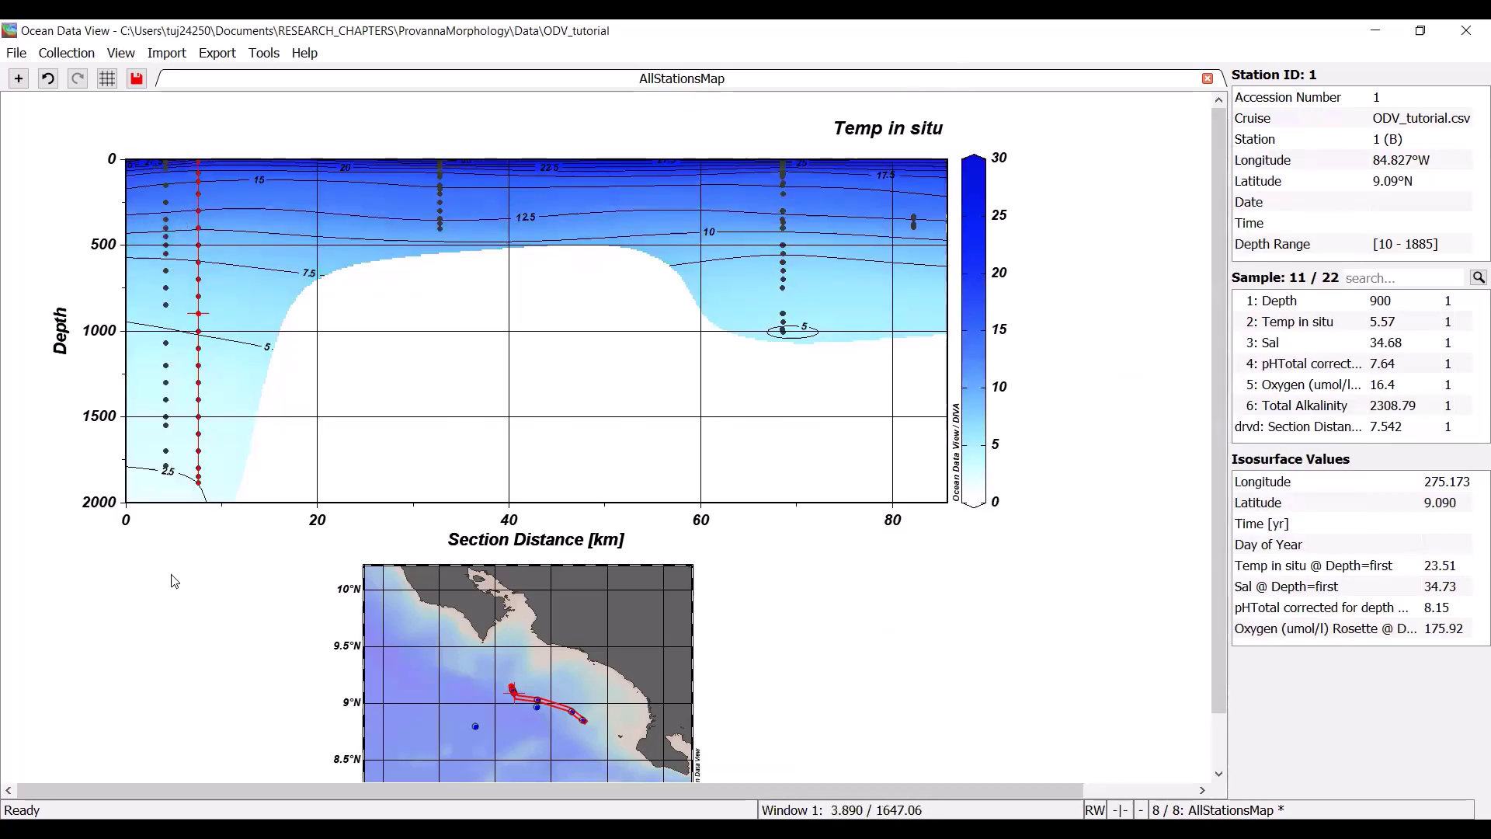
Reverse the Z-axis range of Temp in situ in the section plot and apply the change.
right_click(596, 354)
left_click(629, 734)
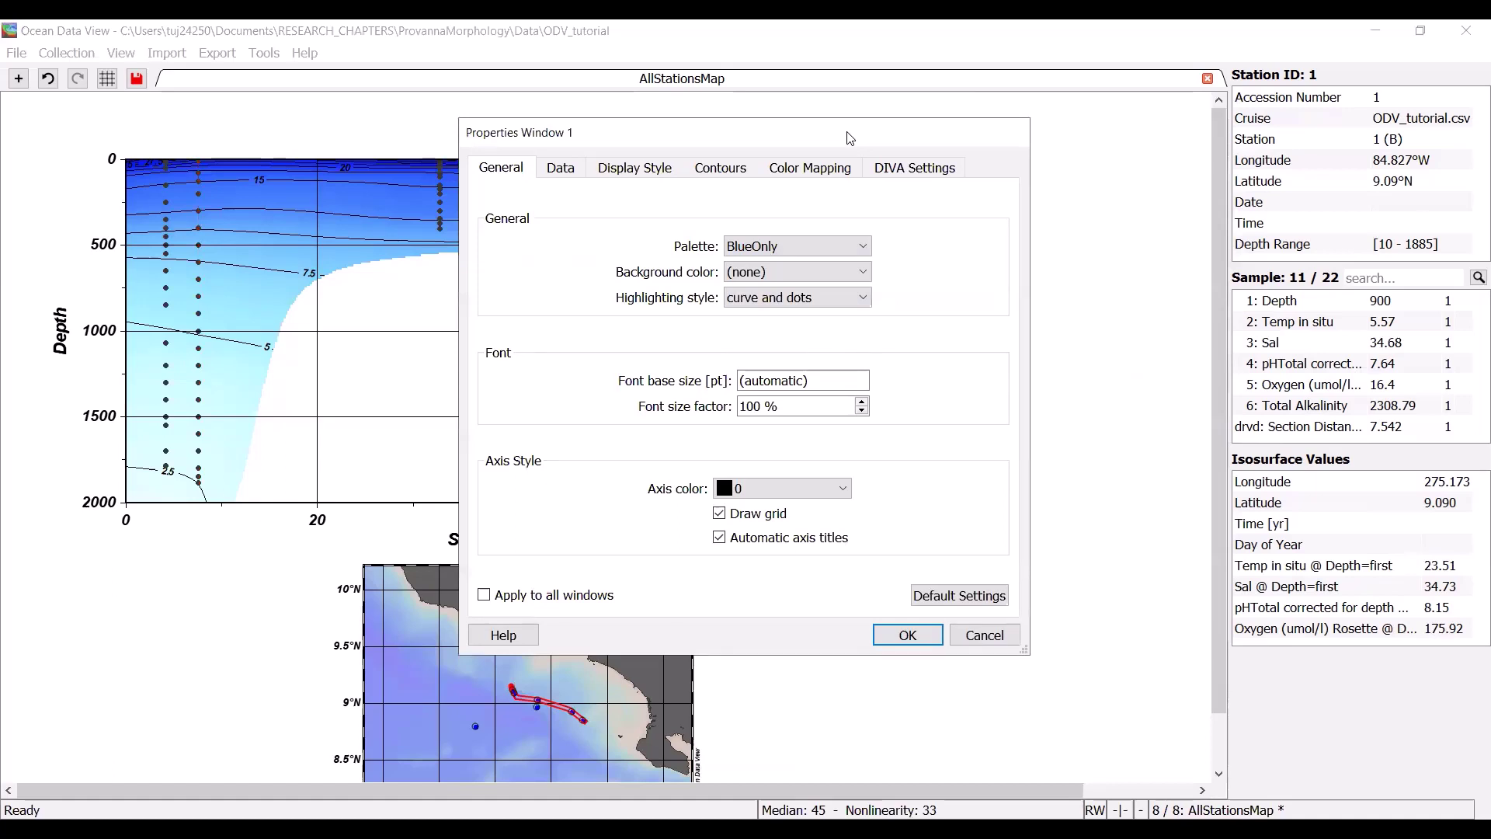
left_click_drag(851, 138, 831, 142)
left_click(553, 171)
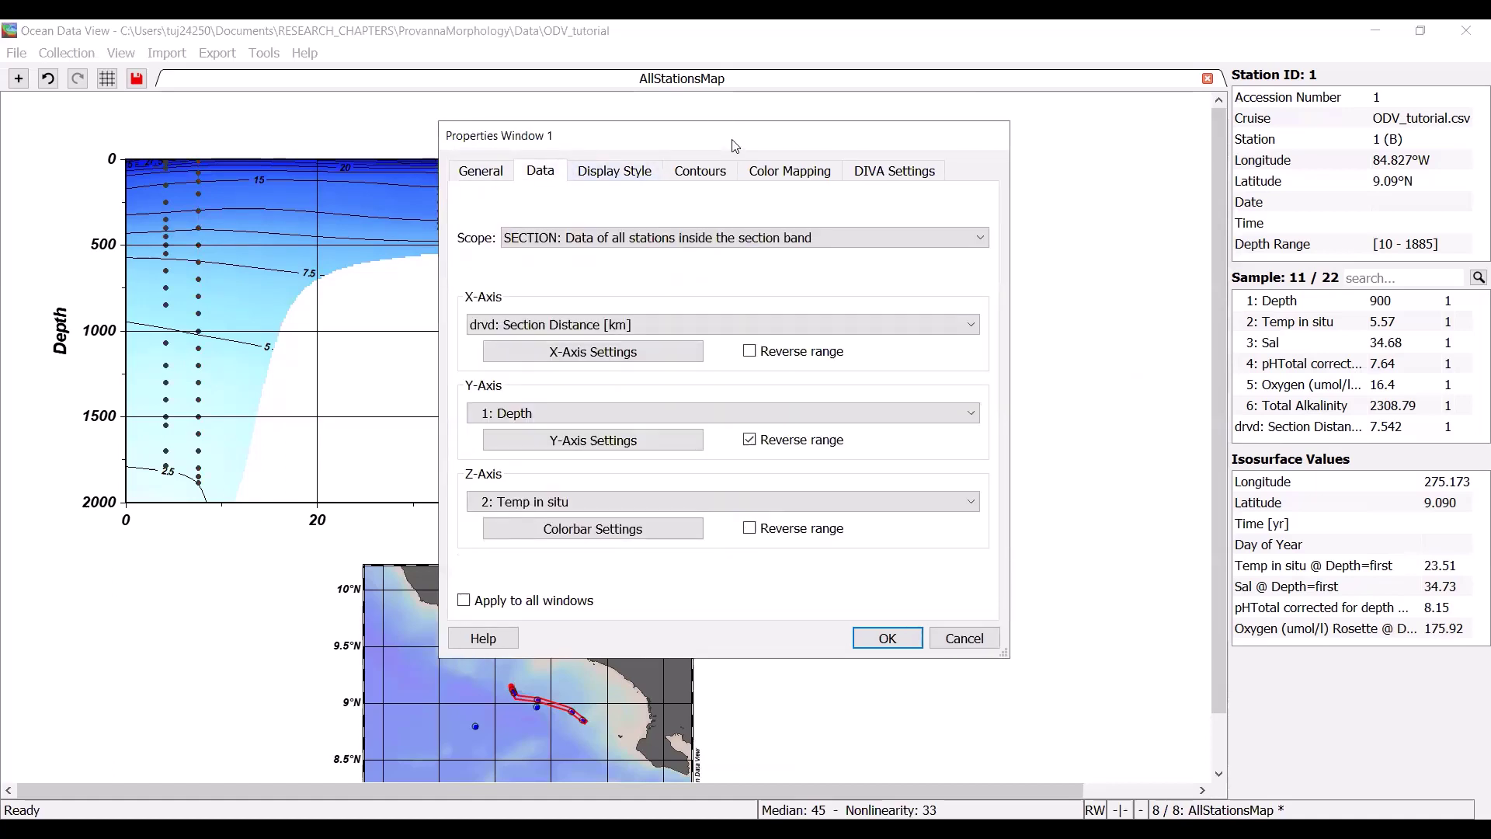
left_click_drag(735, 145, 1035, 180)
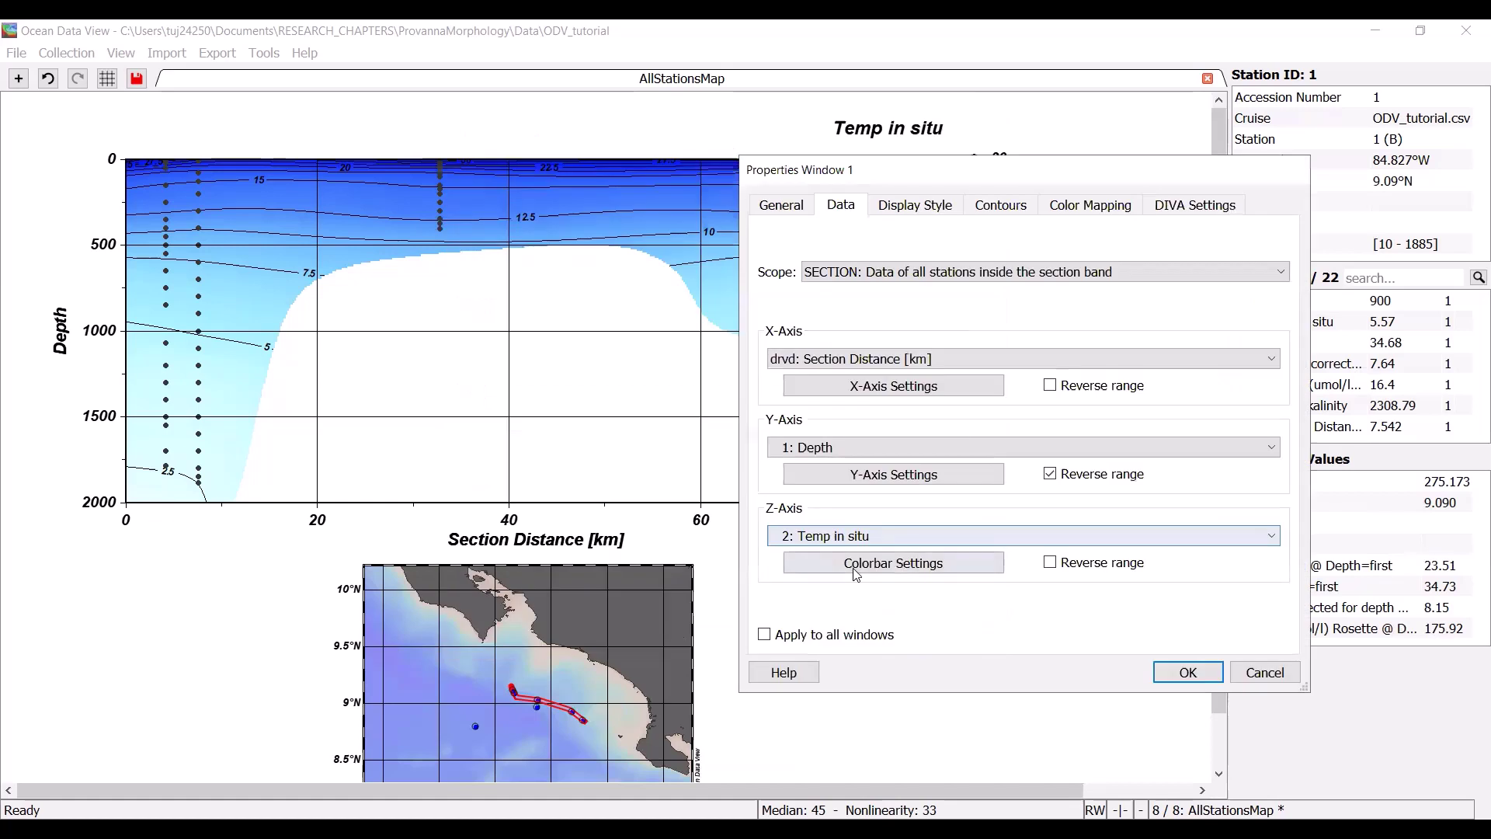
left_click(913, 567)
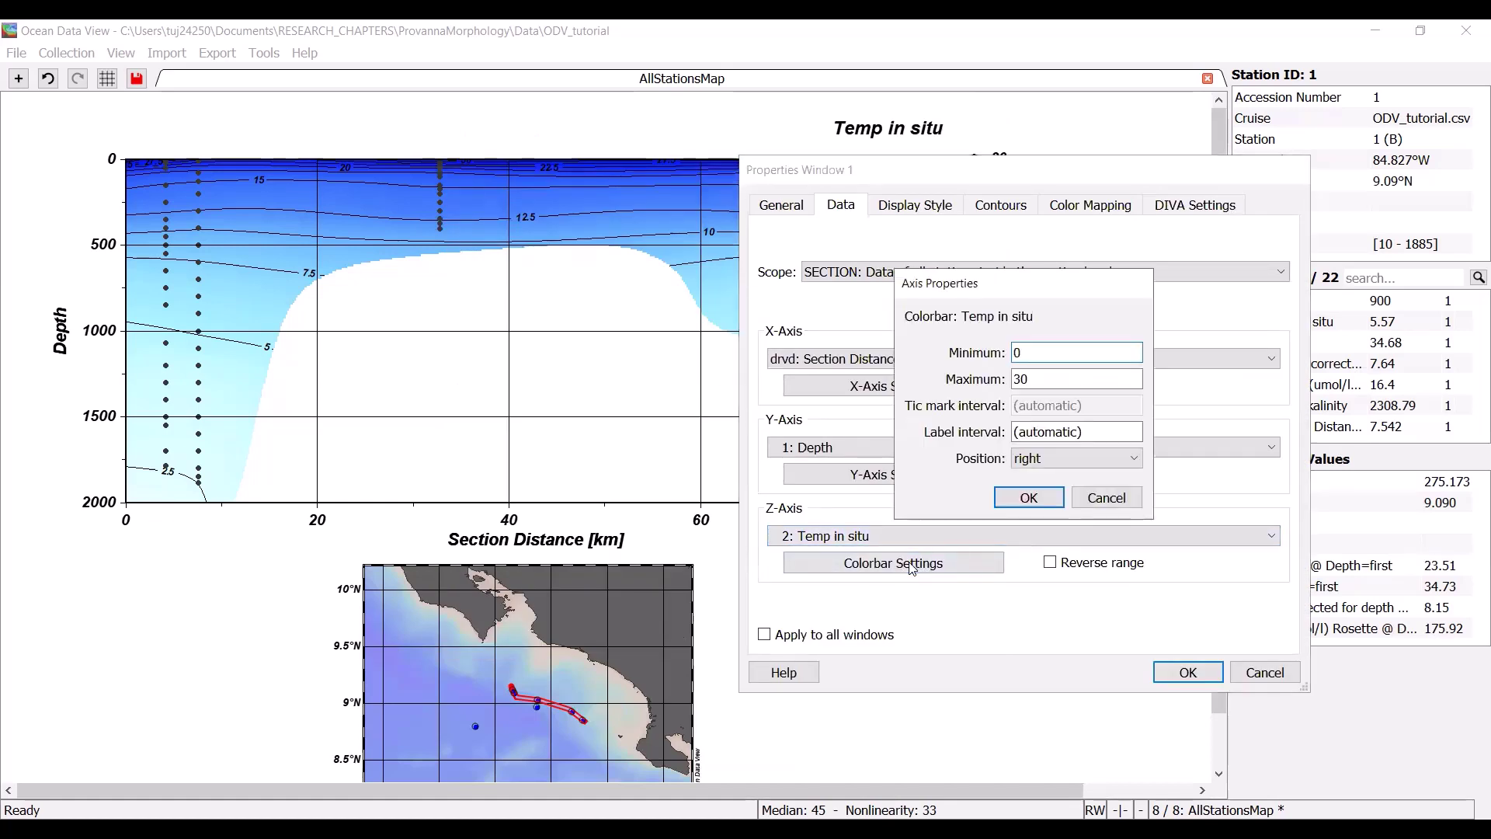
left_click(1101, 499)
left_click(1053, 565)
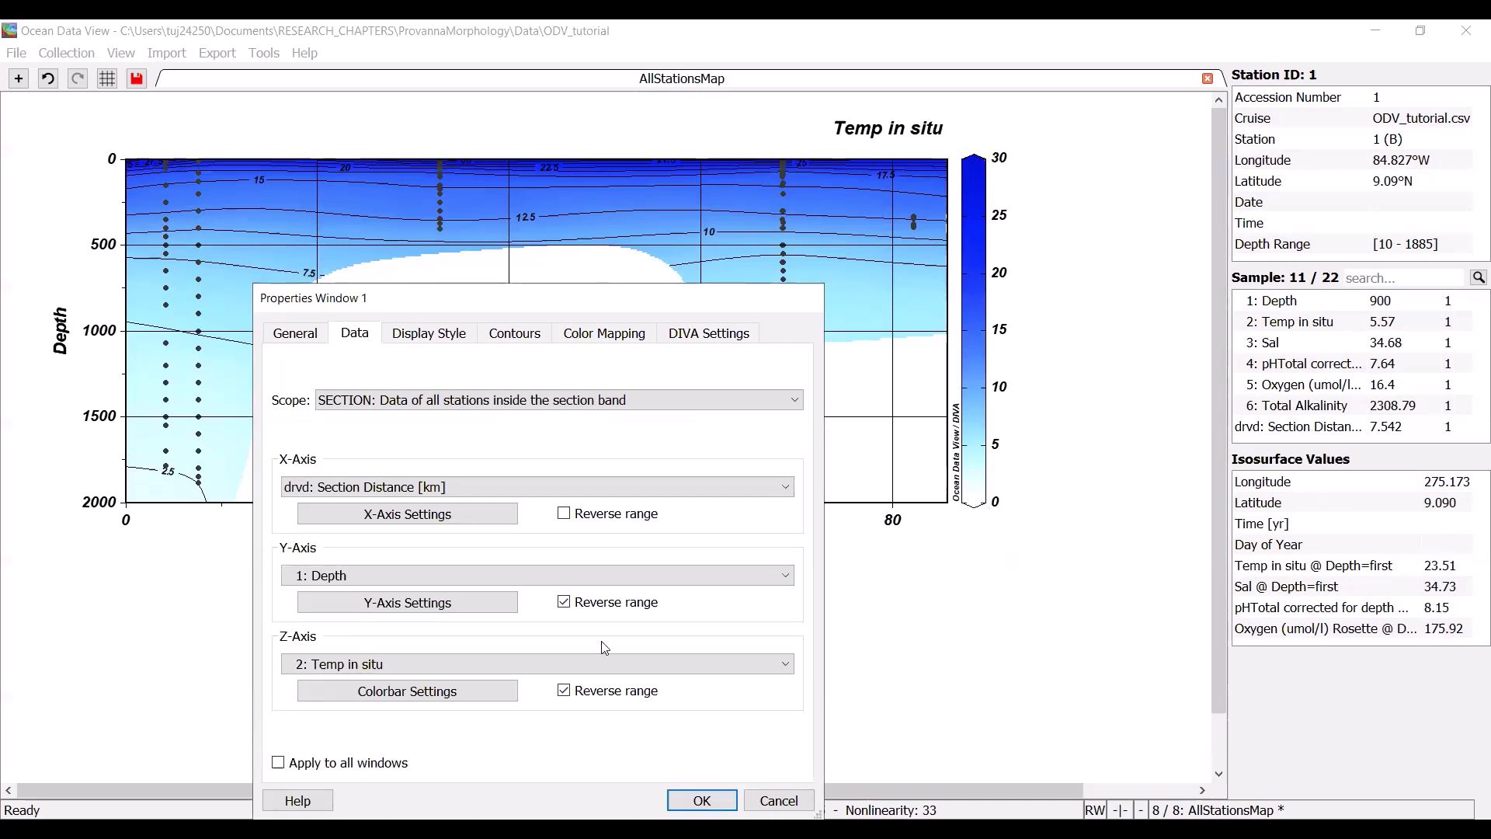
left_click(703, 800)
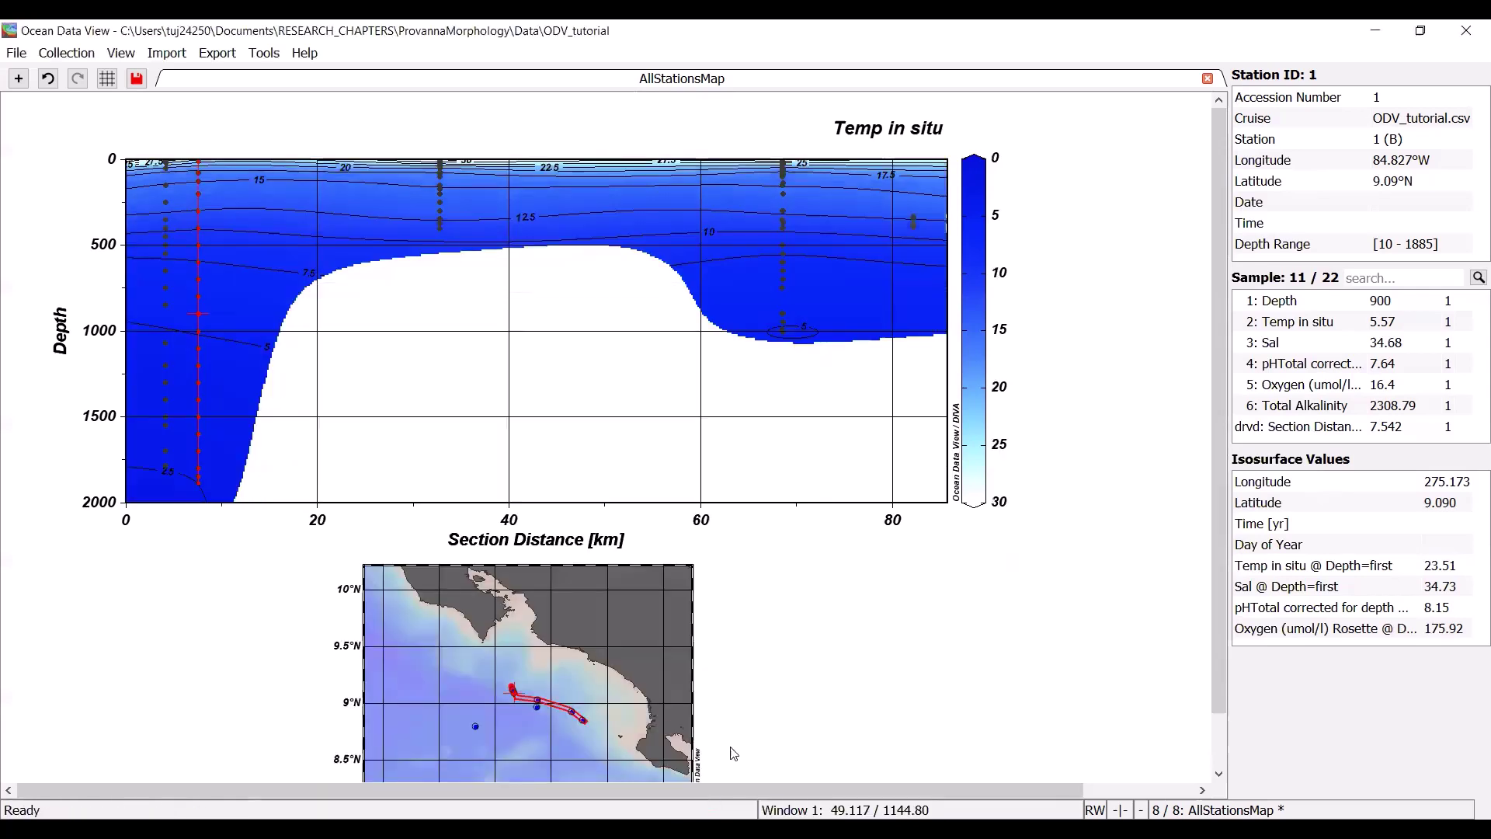
Undo the section plot's reversed color range, along with its palette, color mapping, contour and data mark changes.
right_click(60, 183)
key("Escape")
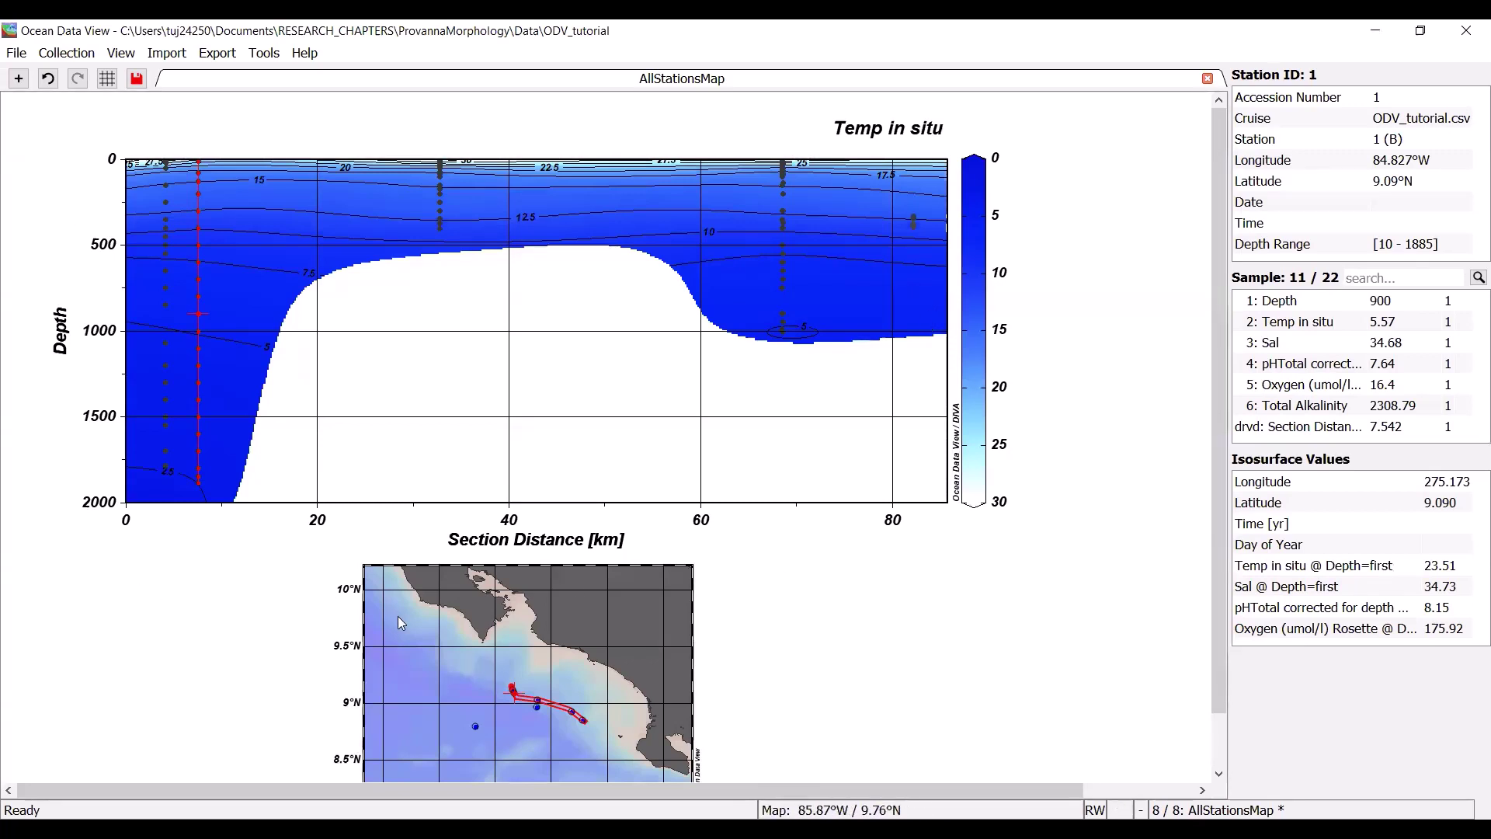
left_click(49, 79)
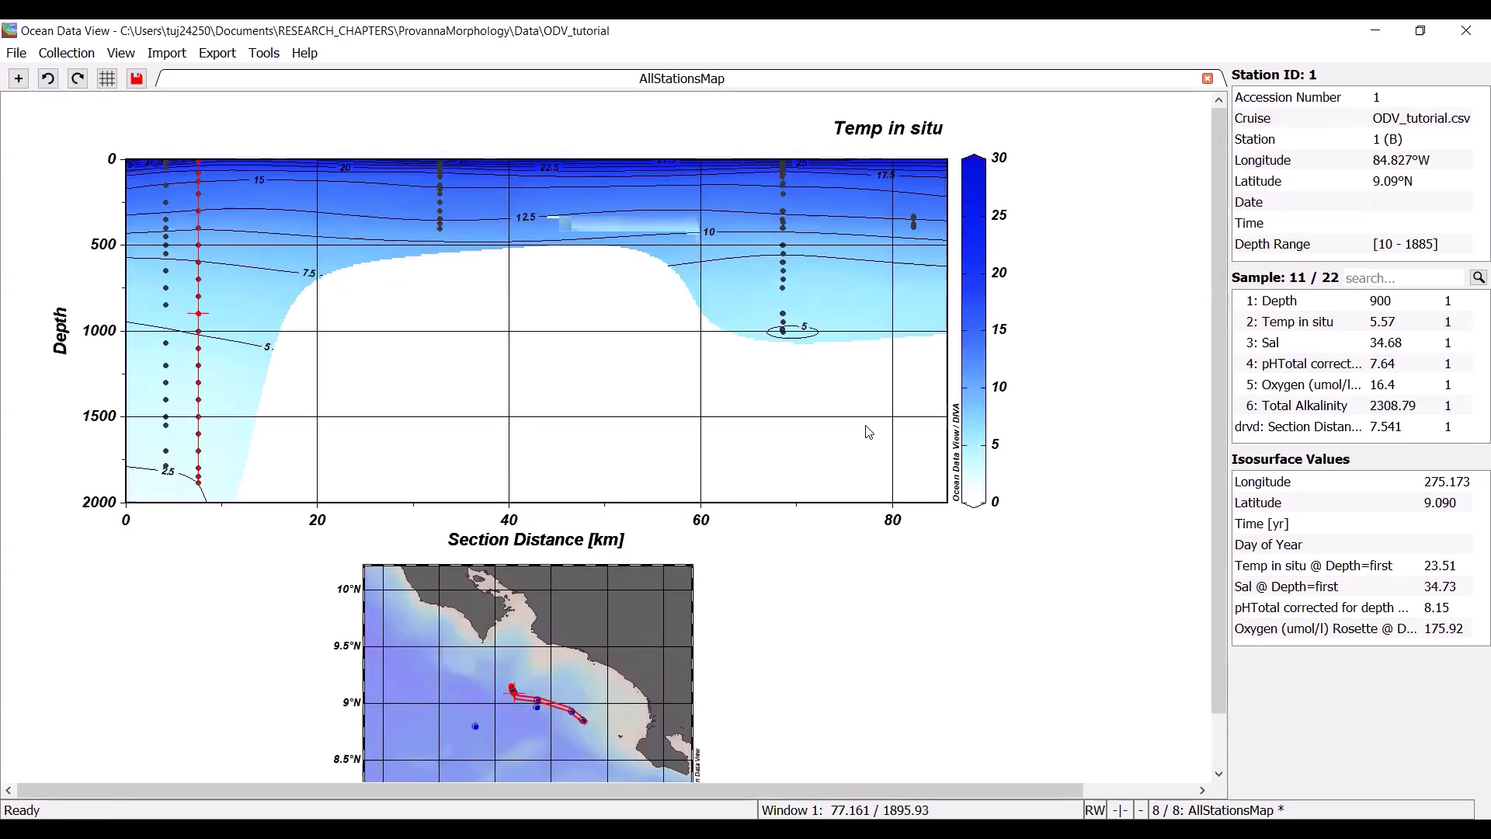
key("ctrl+y")
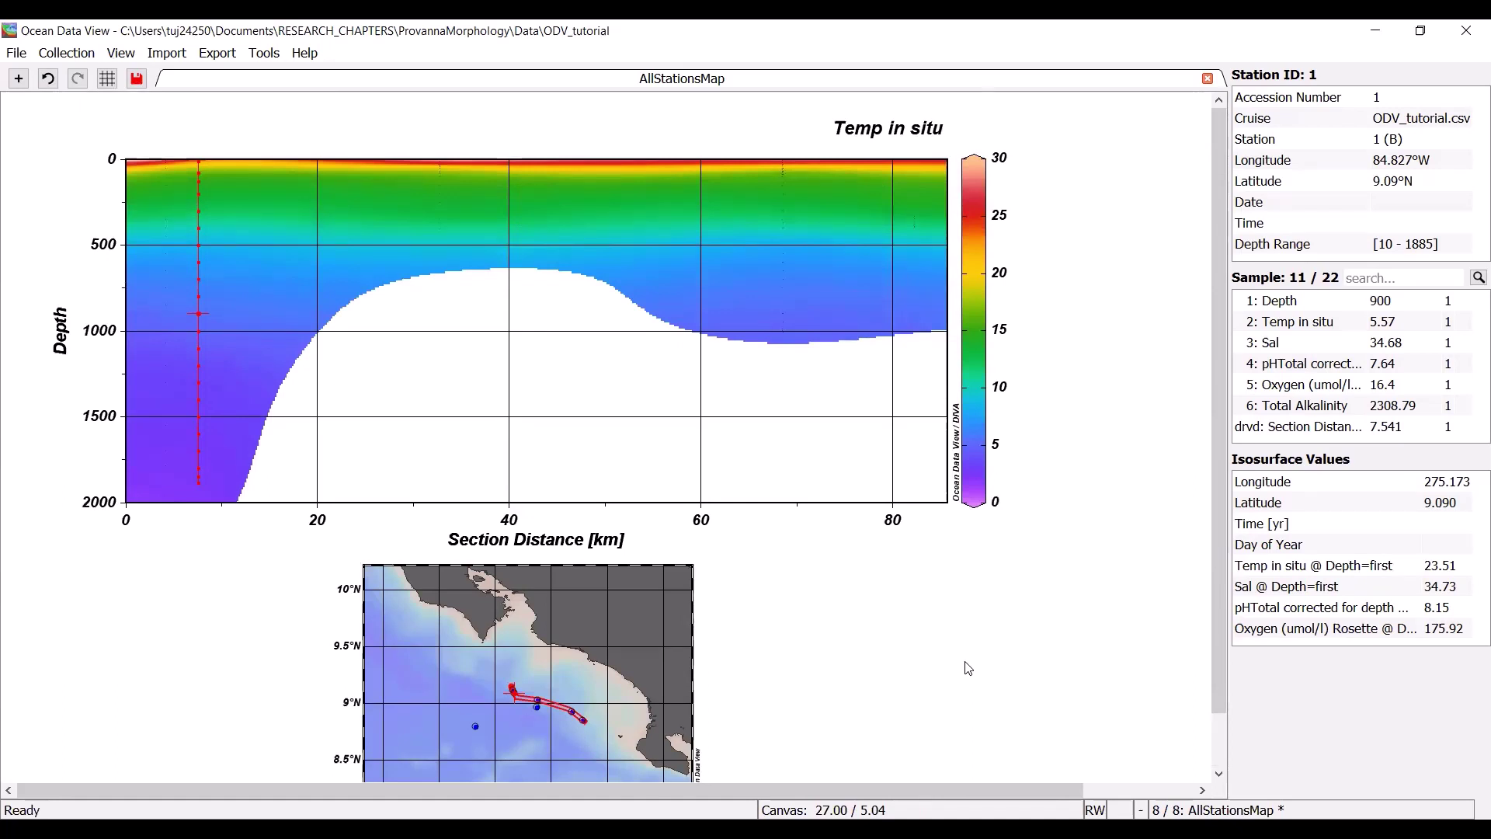
Start saving the temperature section plot as an image and choose the PNG file type.
right_click(581, 307)
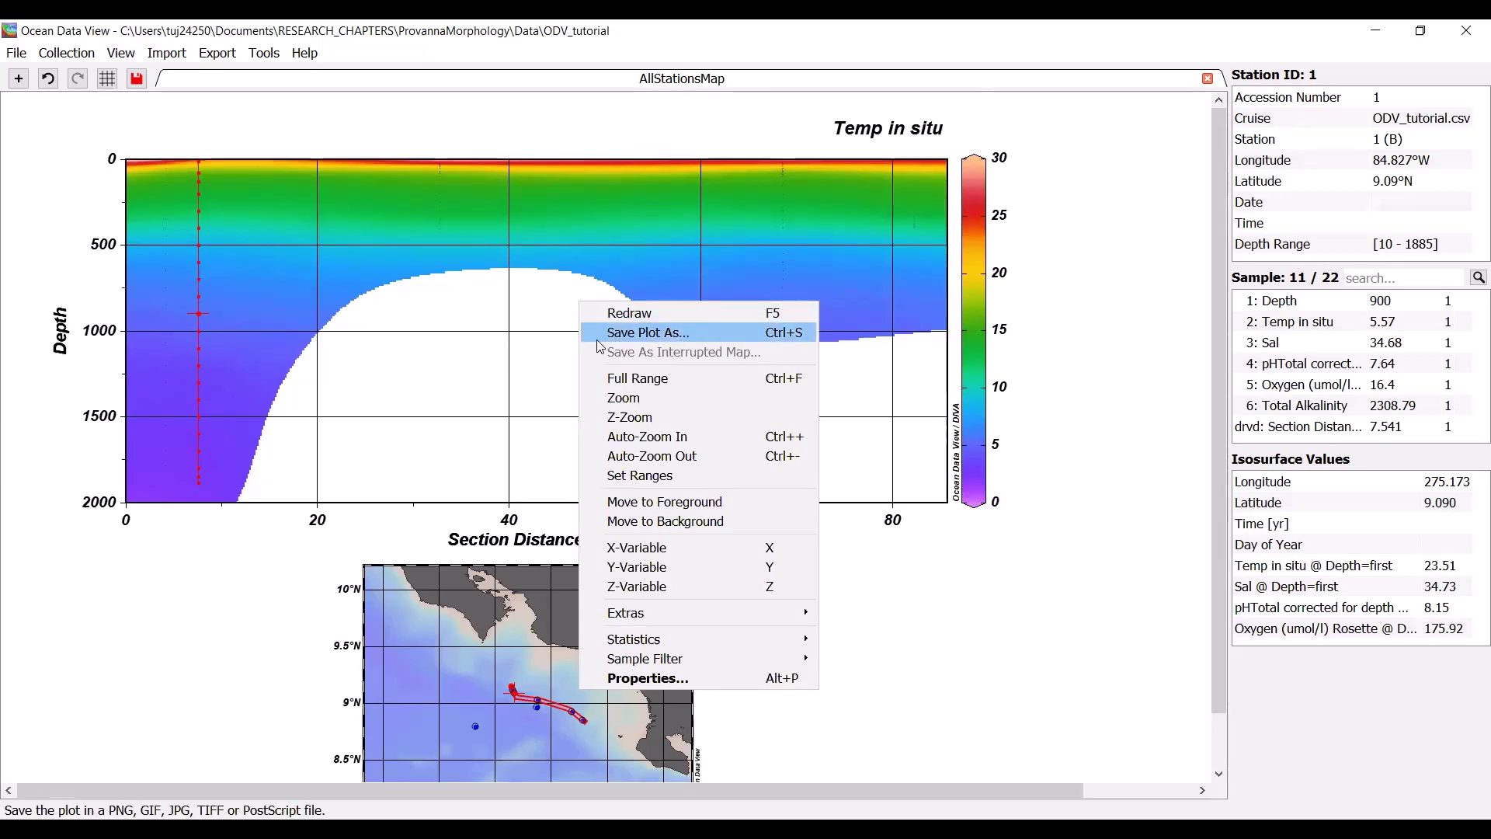
left_click(685, 340)
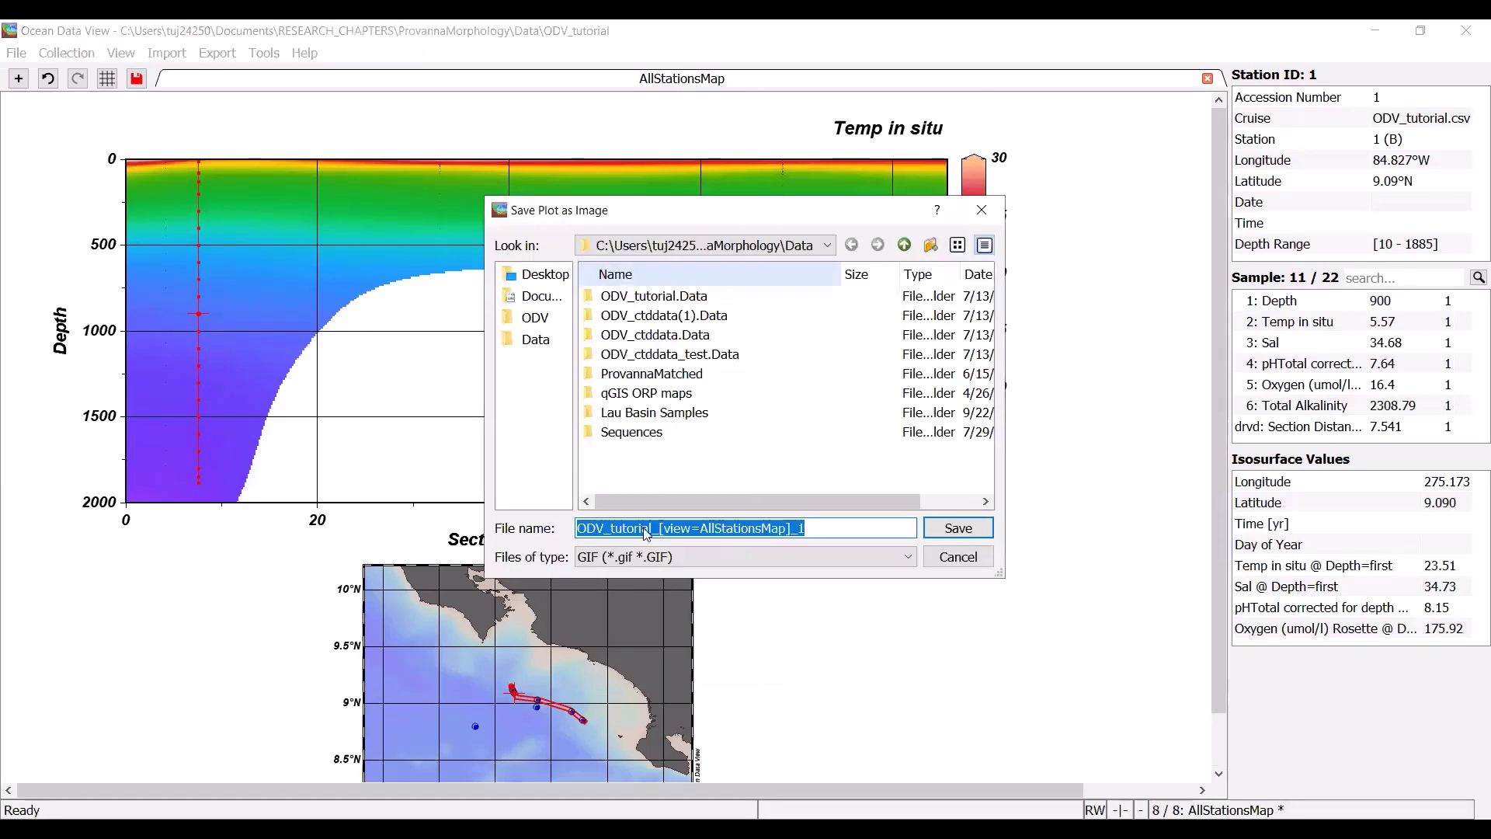
left_click(798, 559)
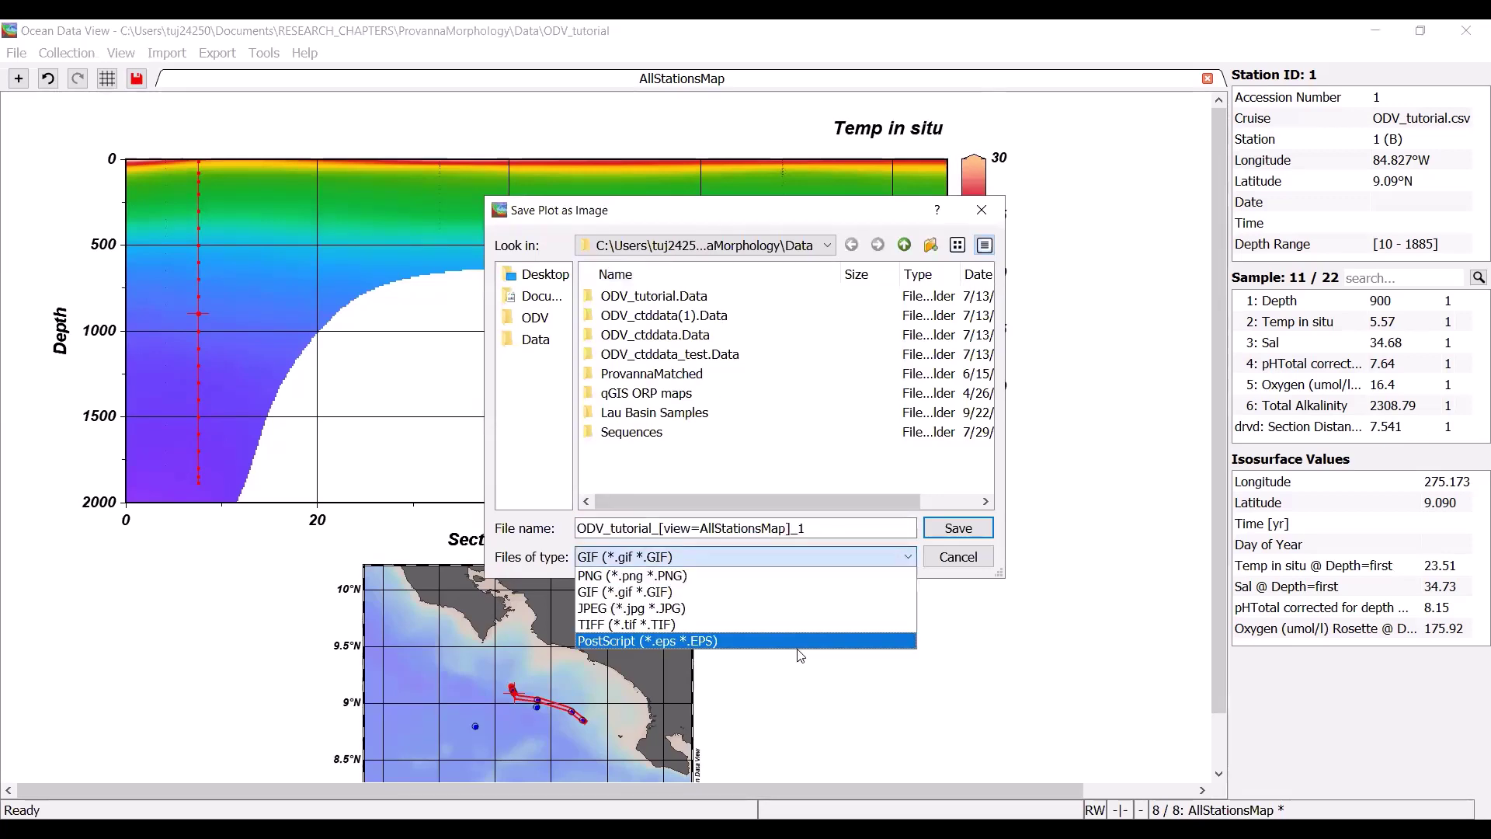
left_click(640, 576)
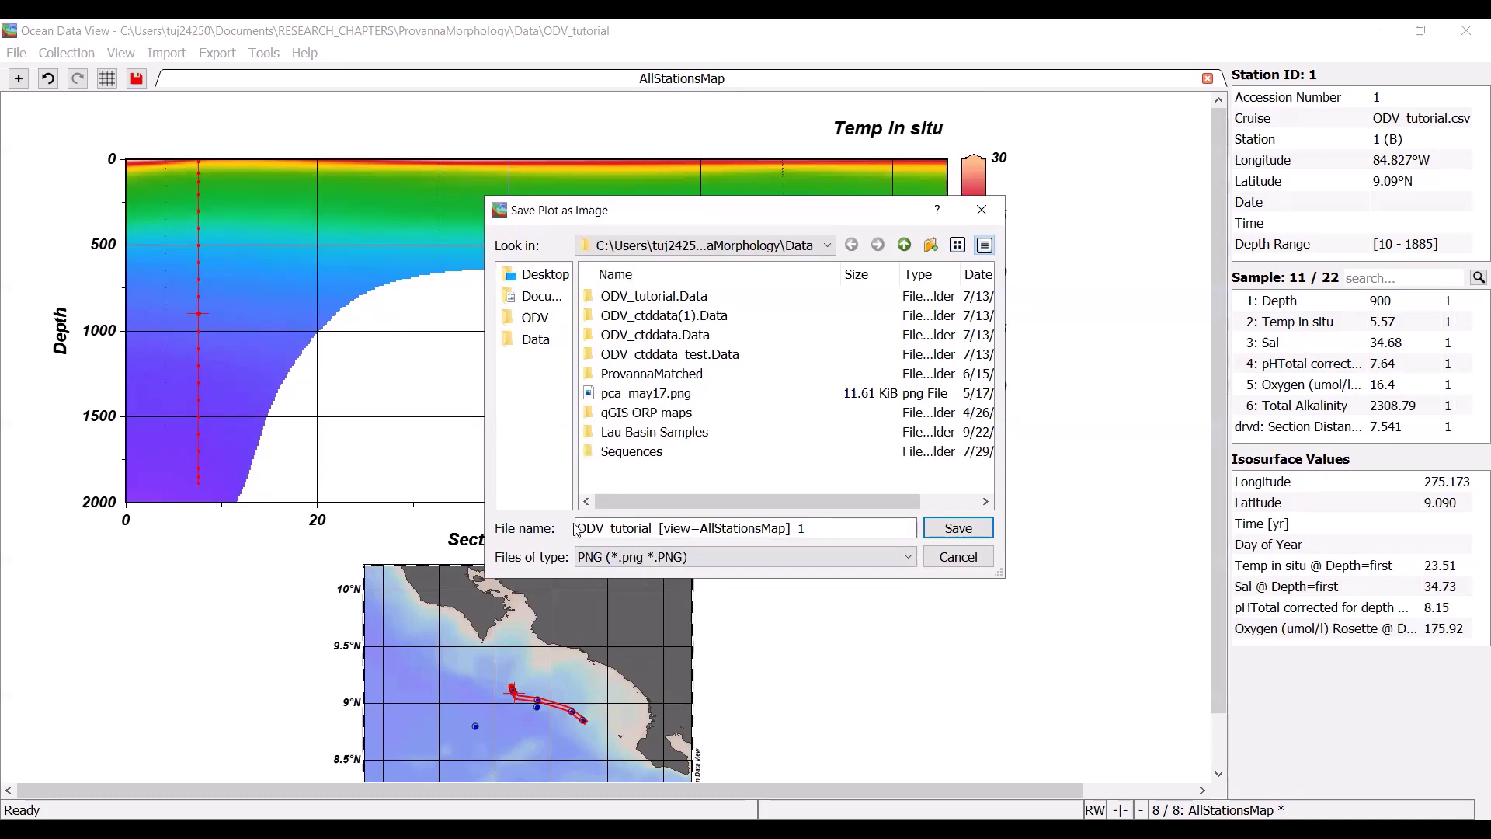
Replace the suggested image file name with tutorial_1 and save it in the Data folder.
left_click(831, 530)
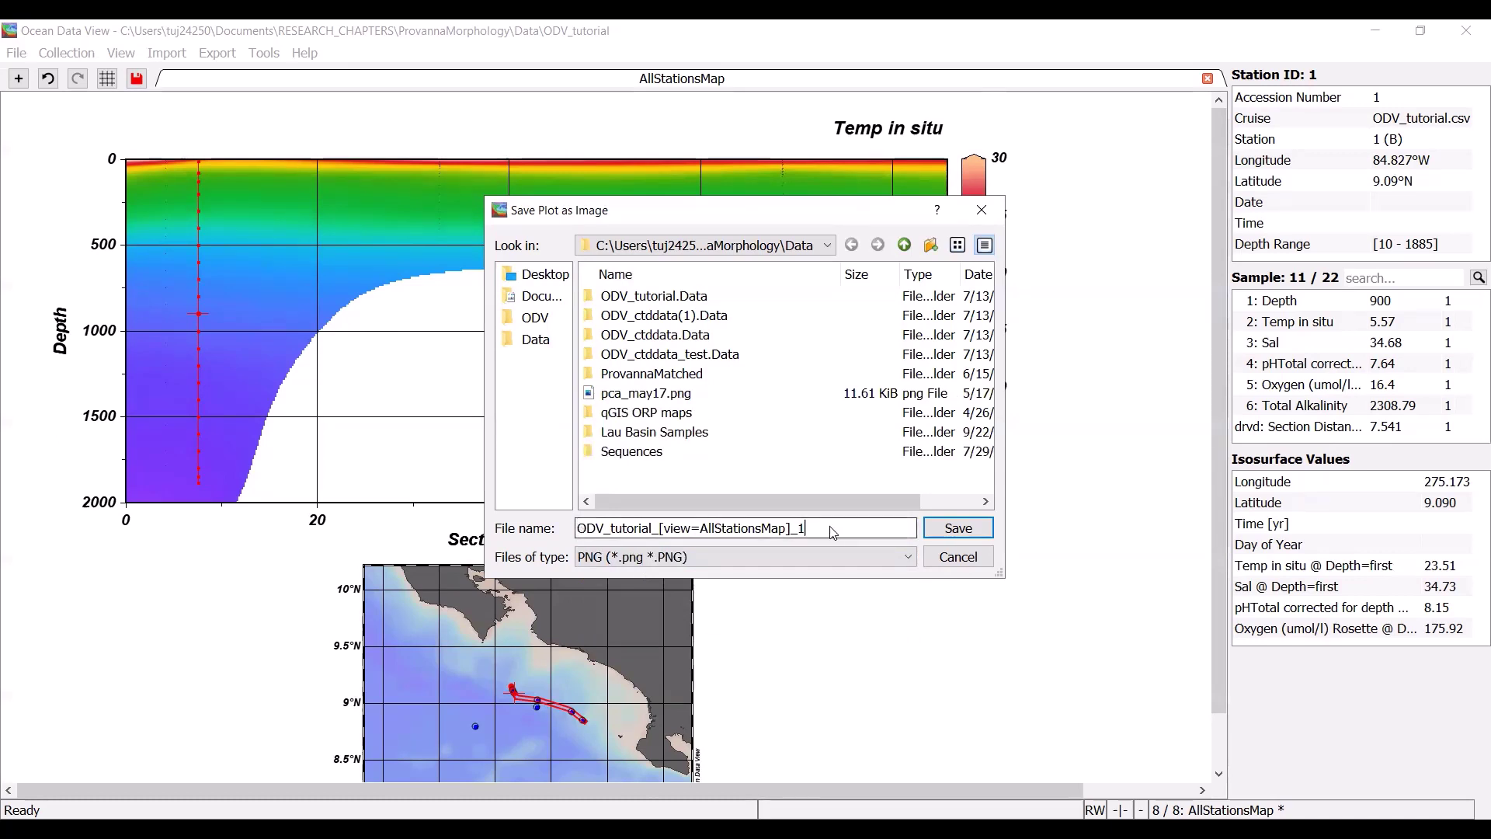
double_click(678, 533)
key("shift+Home")
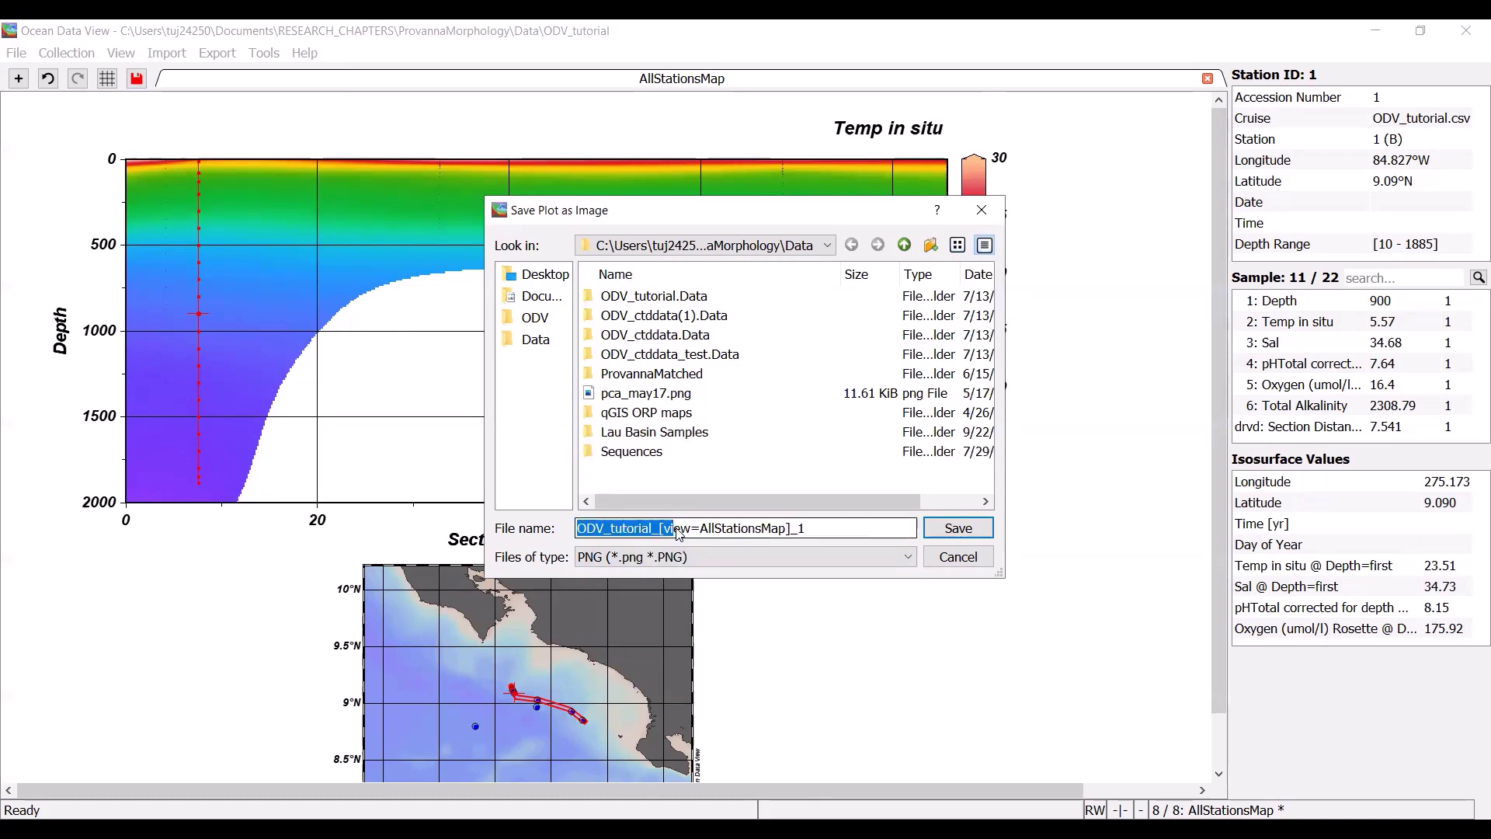
key("Delete")
key("Delete")
key("Delete")
key("Delete")
key("Delete")
key("Delete")
key("Delete")
key("Delete")
key("Delete")
key("Delete")
key("Delete")
key("Delete")
key("Delete")
key("Delete")
key("Delete")
key("Delete")
key("Delete")
key("Delete")
key("Delete")
key("Delete")
key("Delete")
key("Delete")
key("Delete")
type("tut")
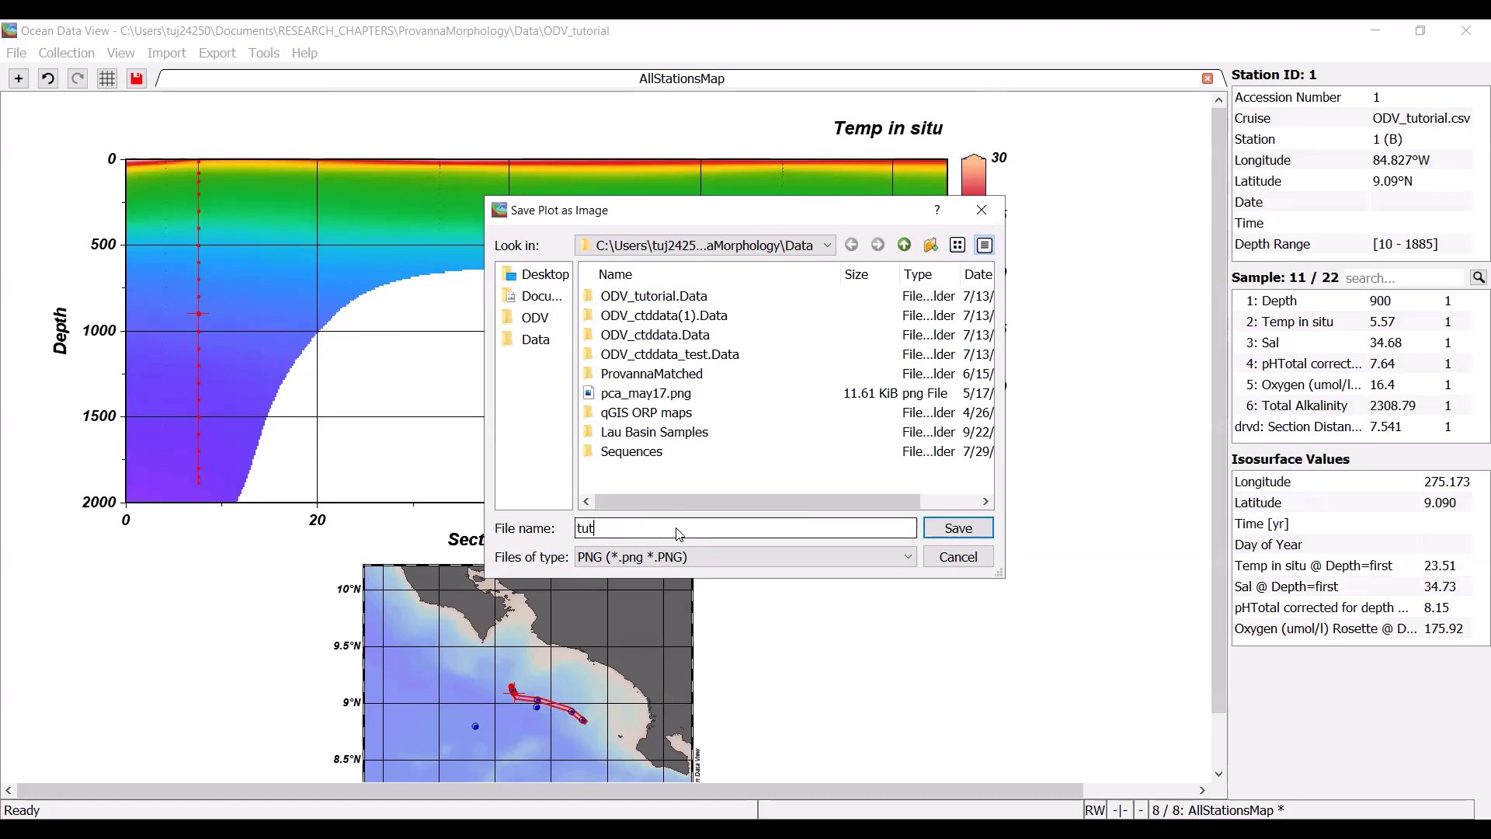
type("orial_1")
left_click(957, 529)
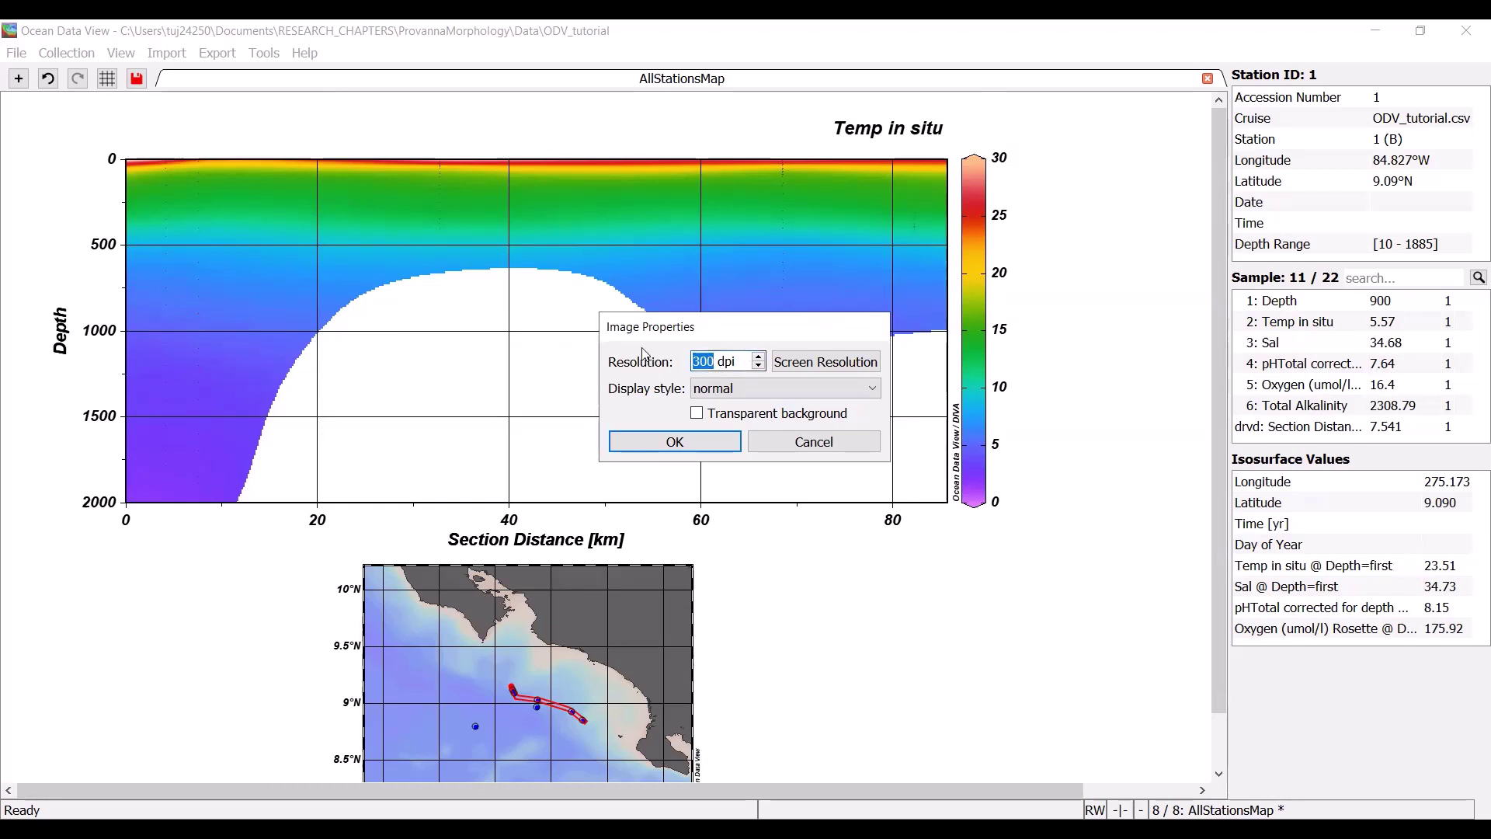
Set the image resolution to 800 dpi with a non-transparent background and write the file.
key("BackSpace")
type("800")
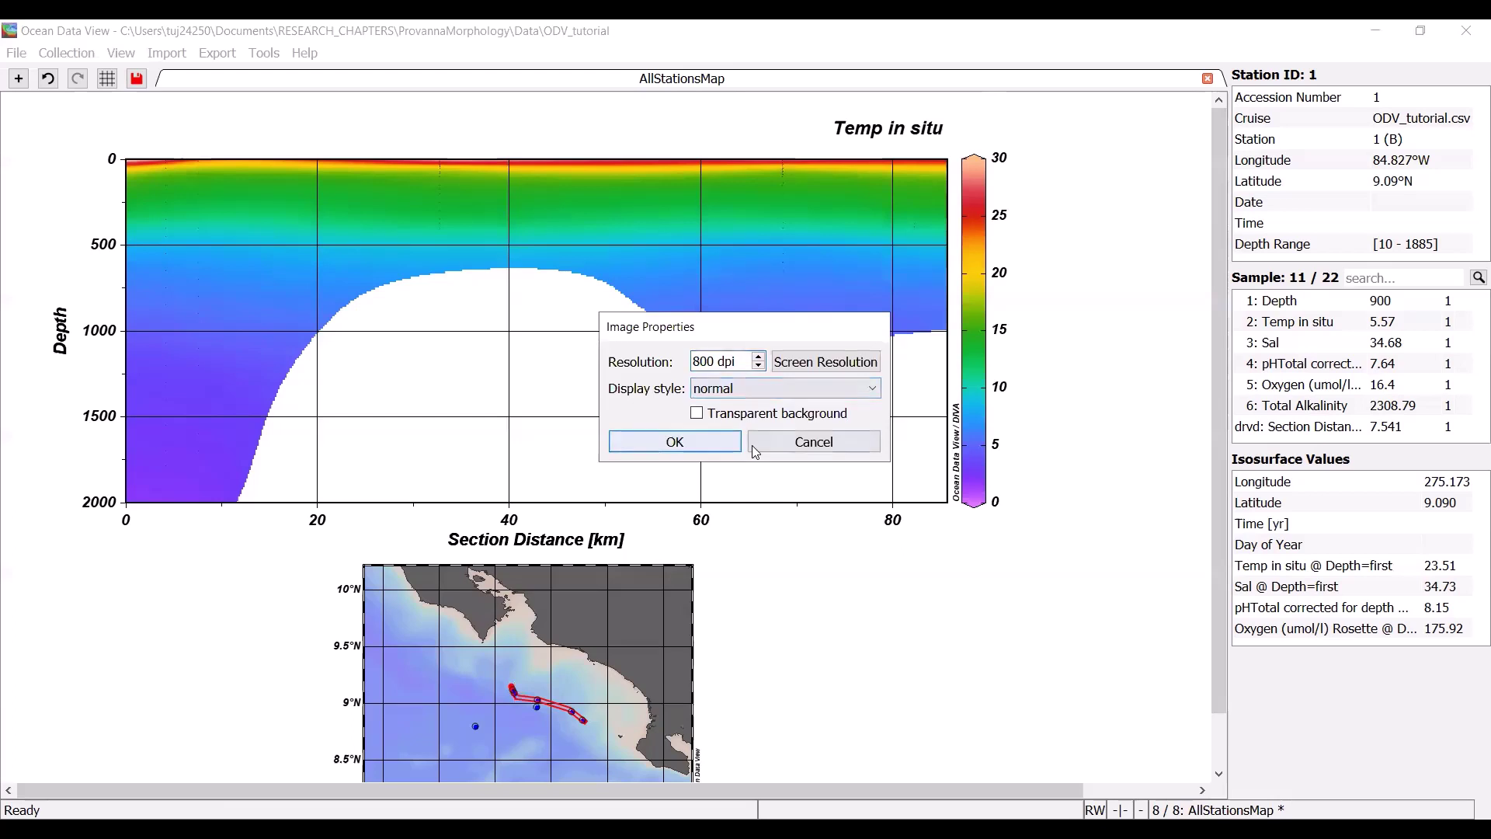
left_click(699, 415)
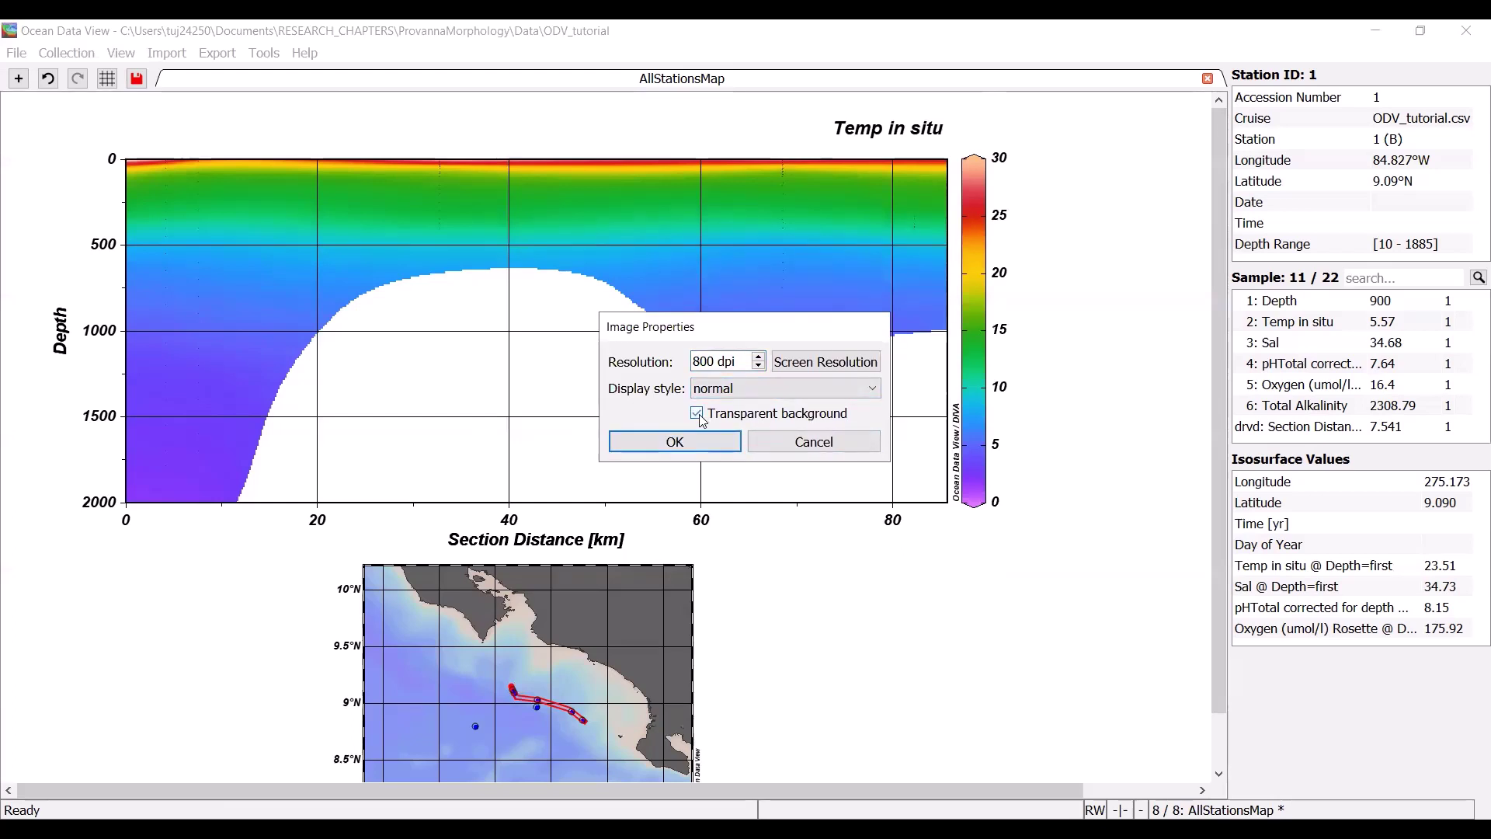
left_click(698, 414)
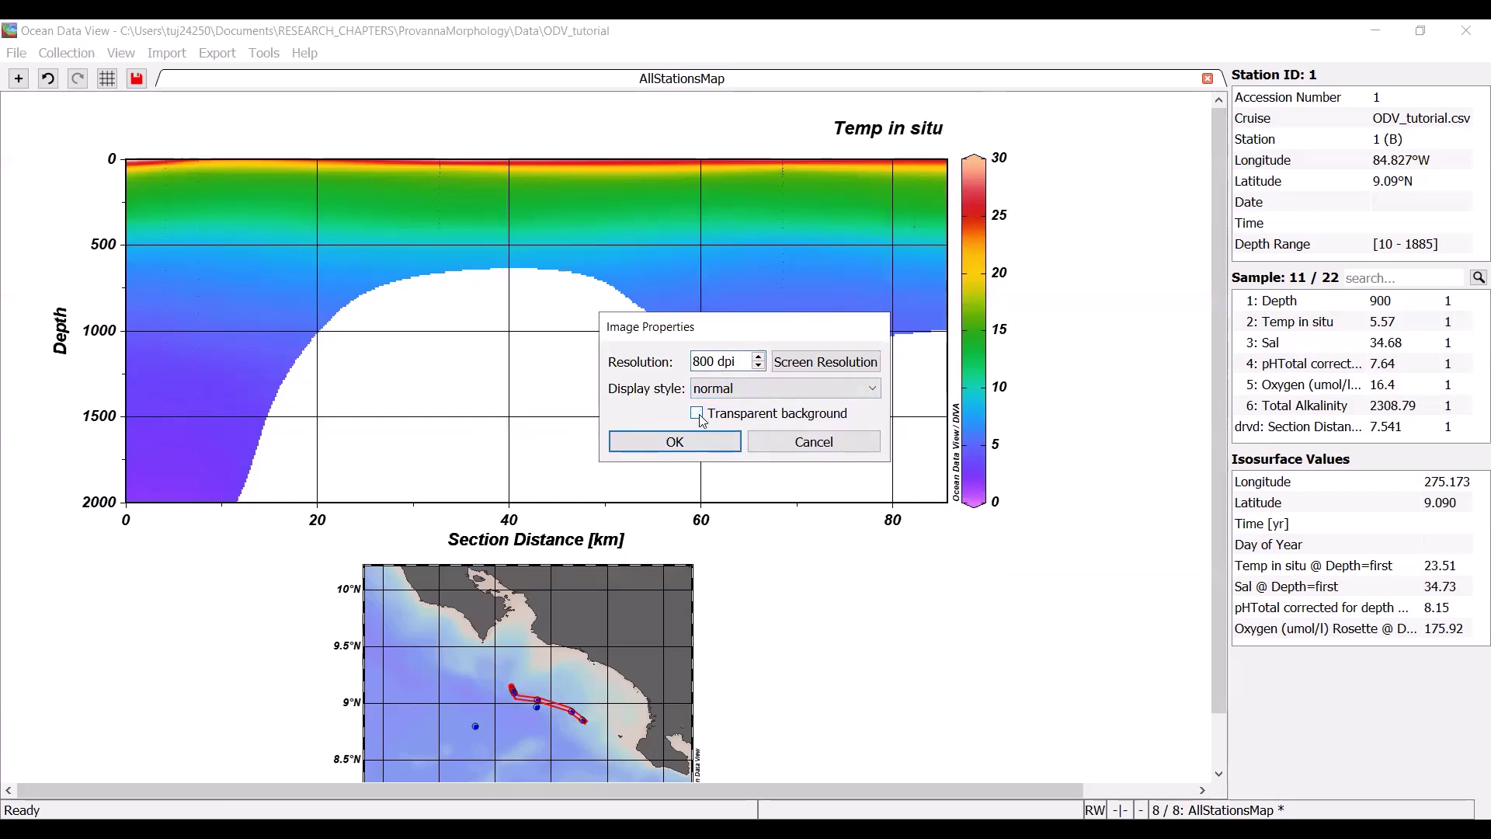
left_click(695, 454)
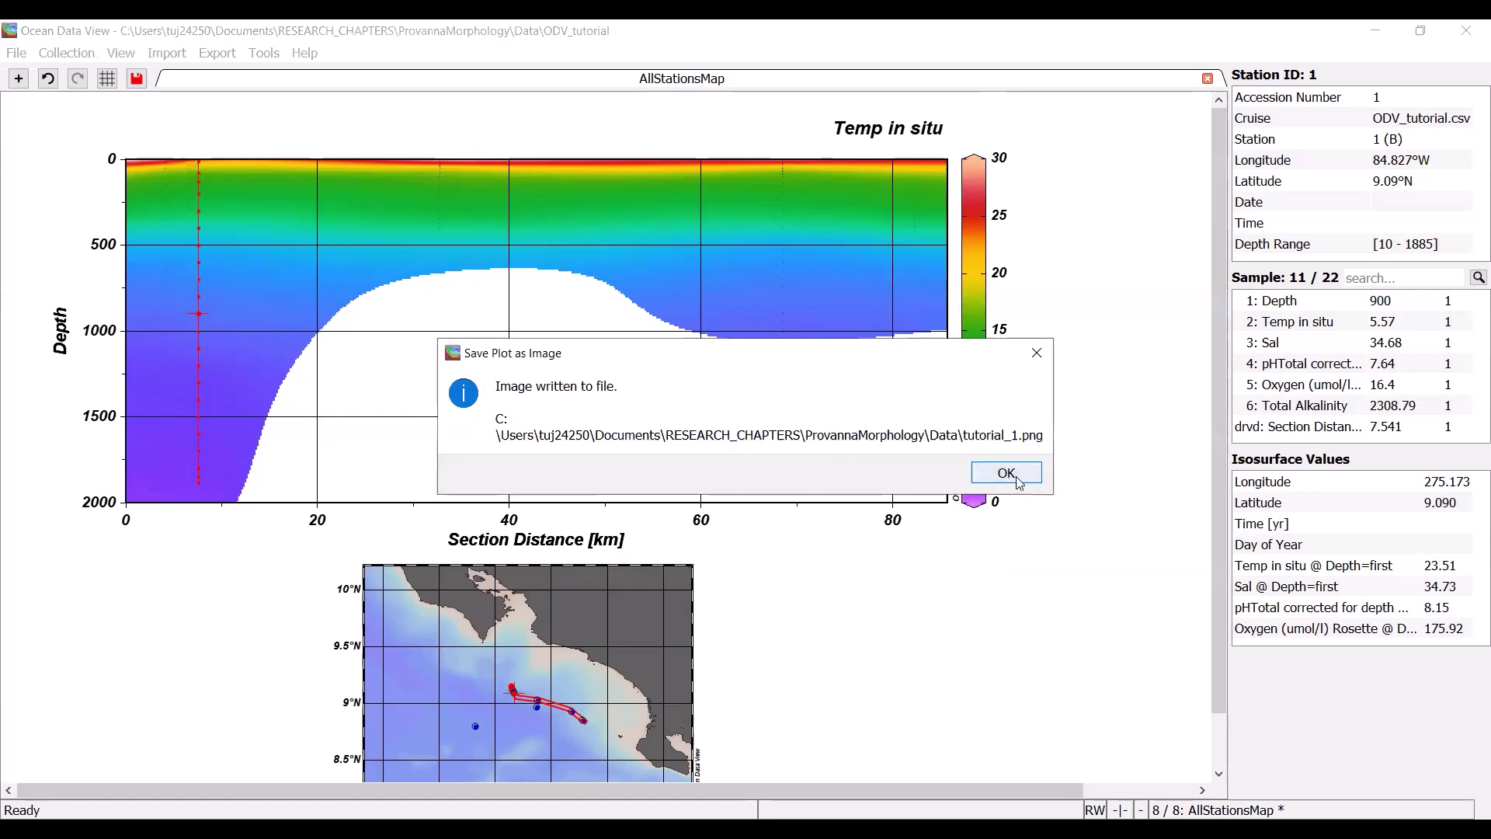
left_click(1018, 480)
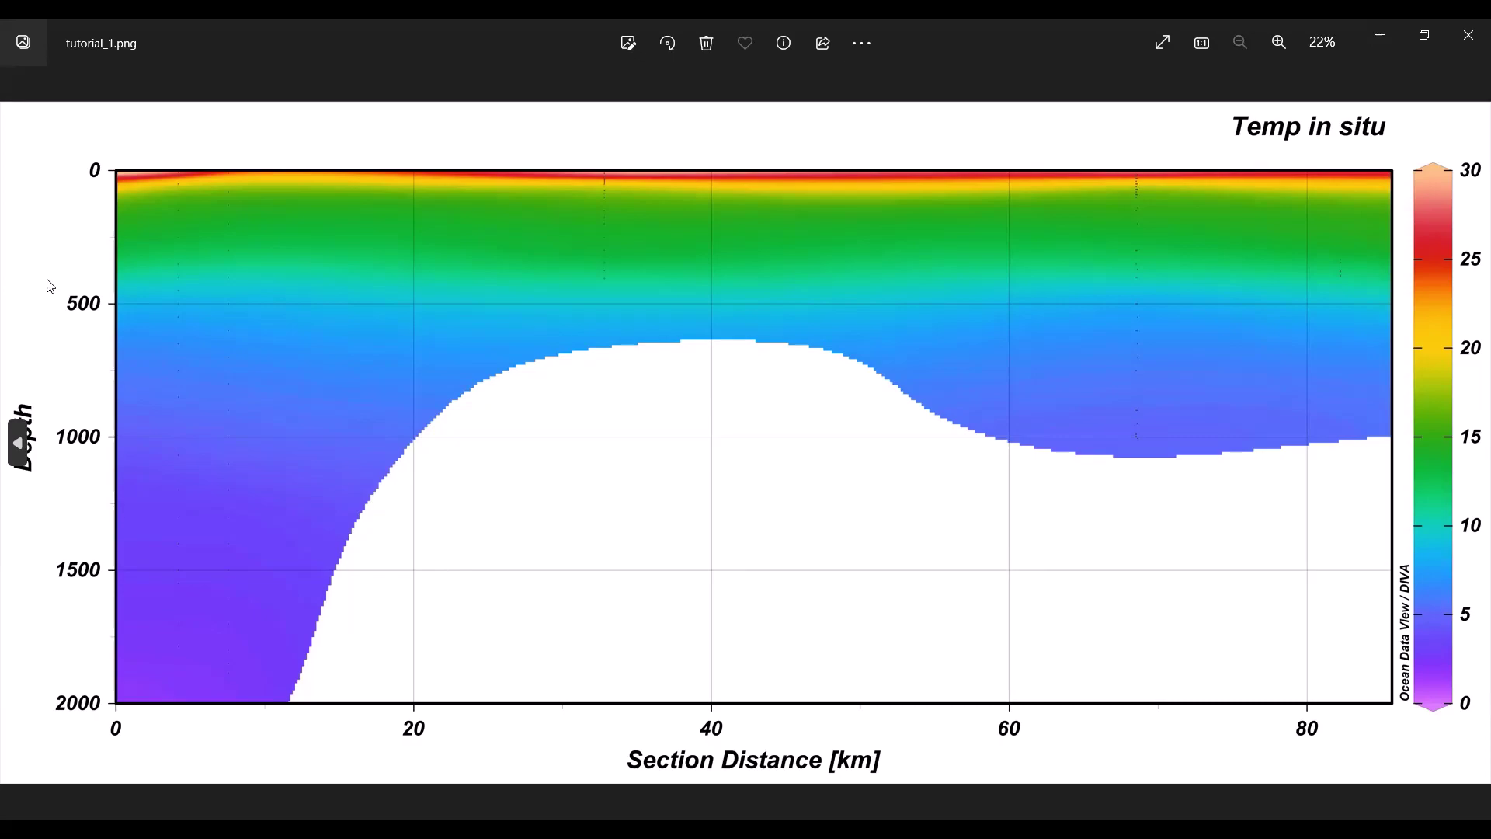
Switch back to Ocean Data View and apply the 1 SURFACE Window layout template.
key("alt+Tab")
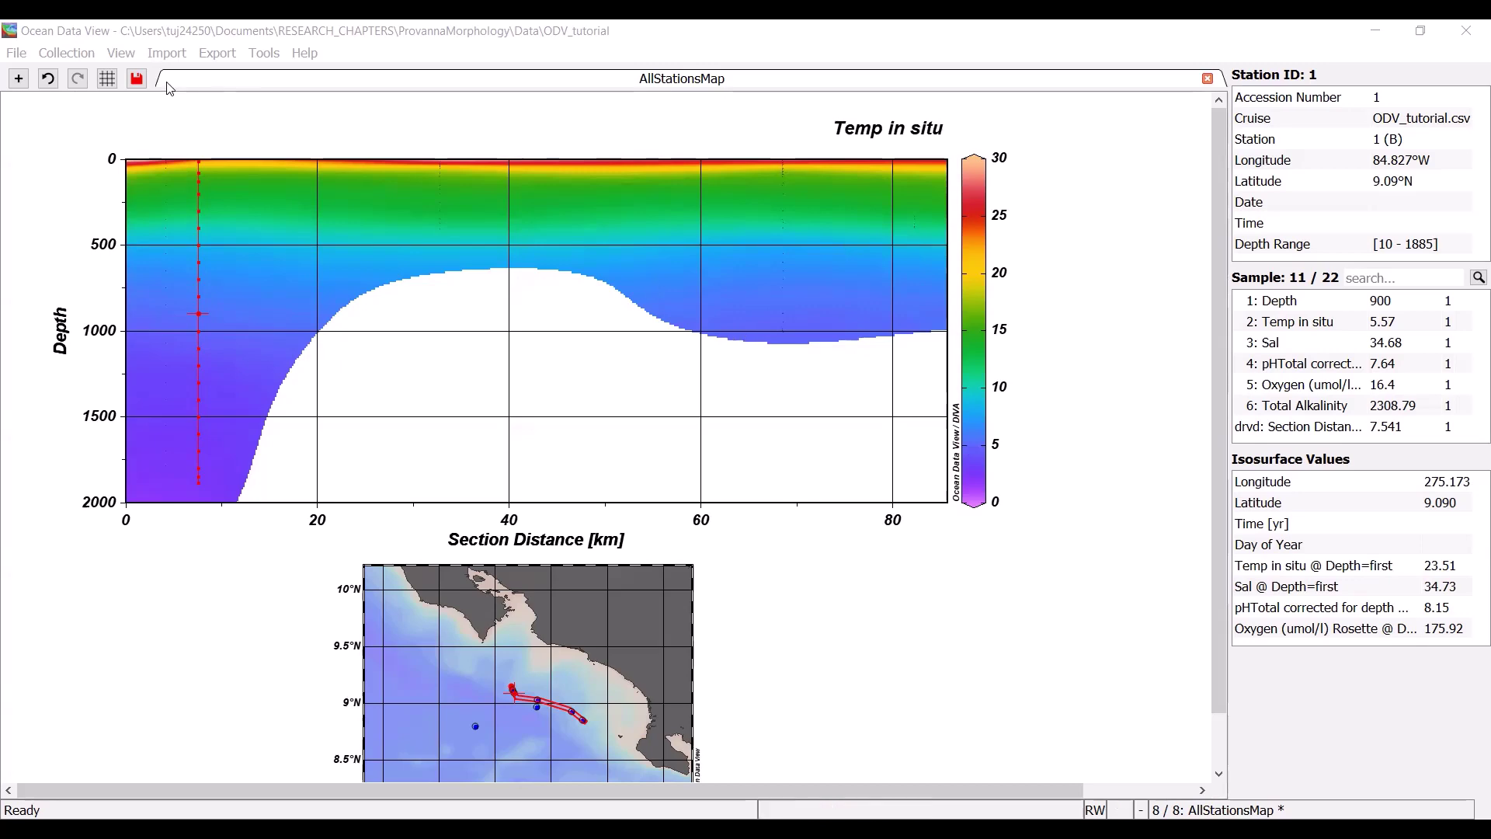
left_click(120, 52)
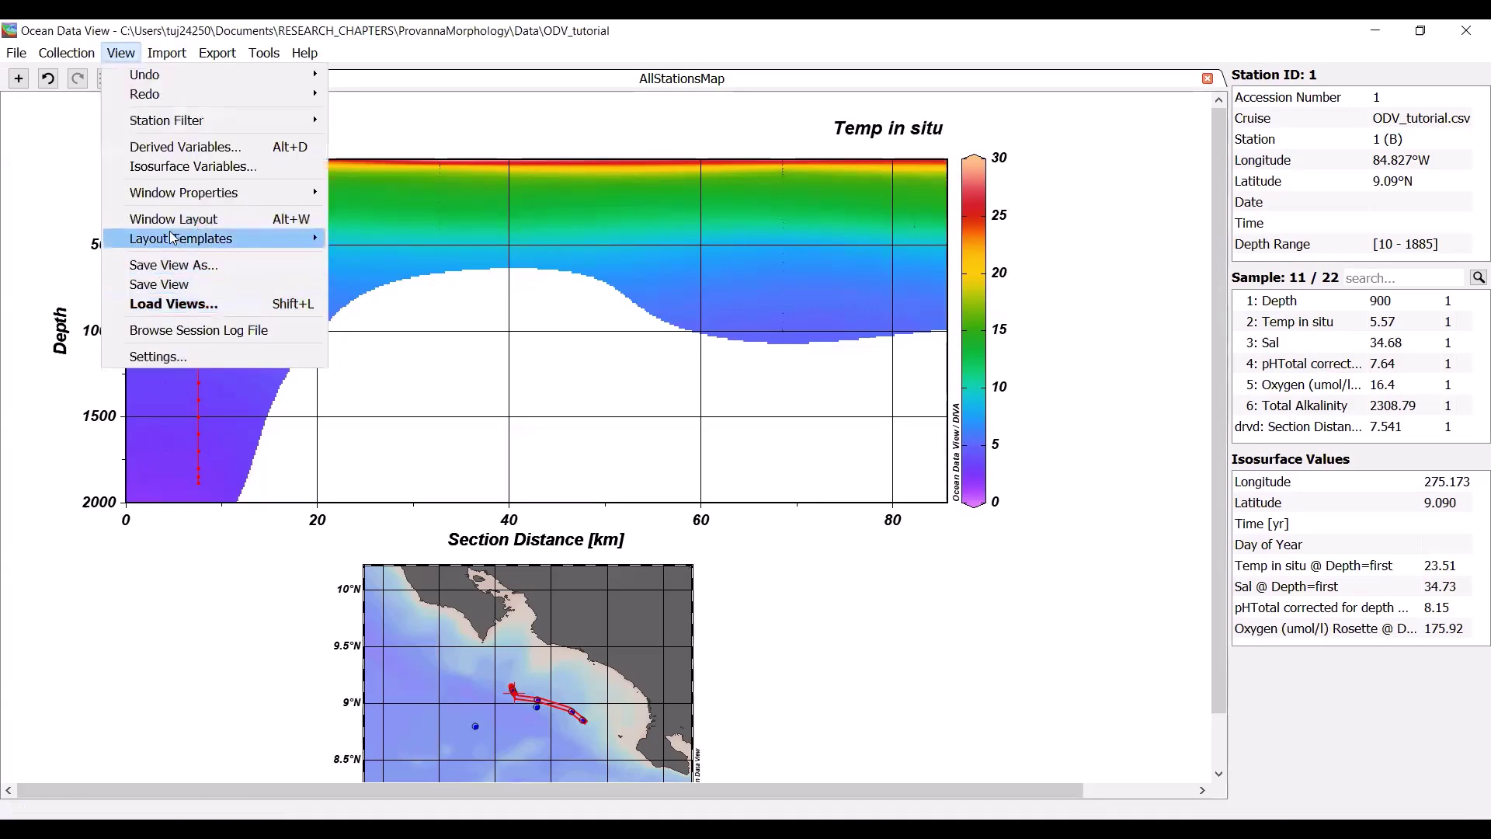
mouse_move(289, 238)
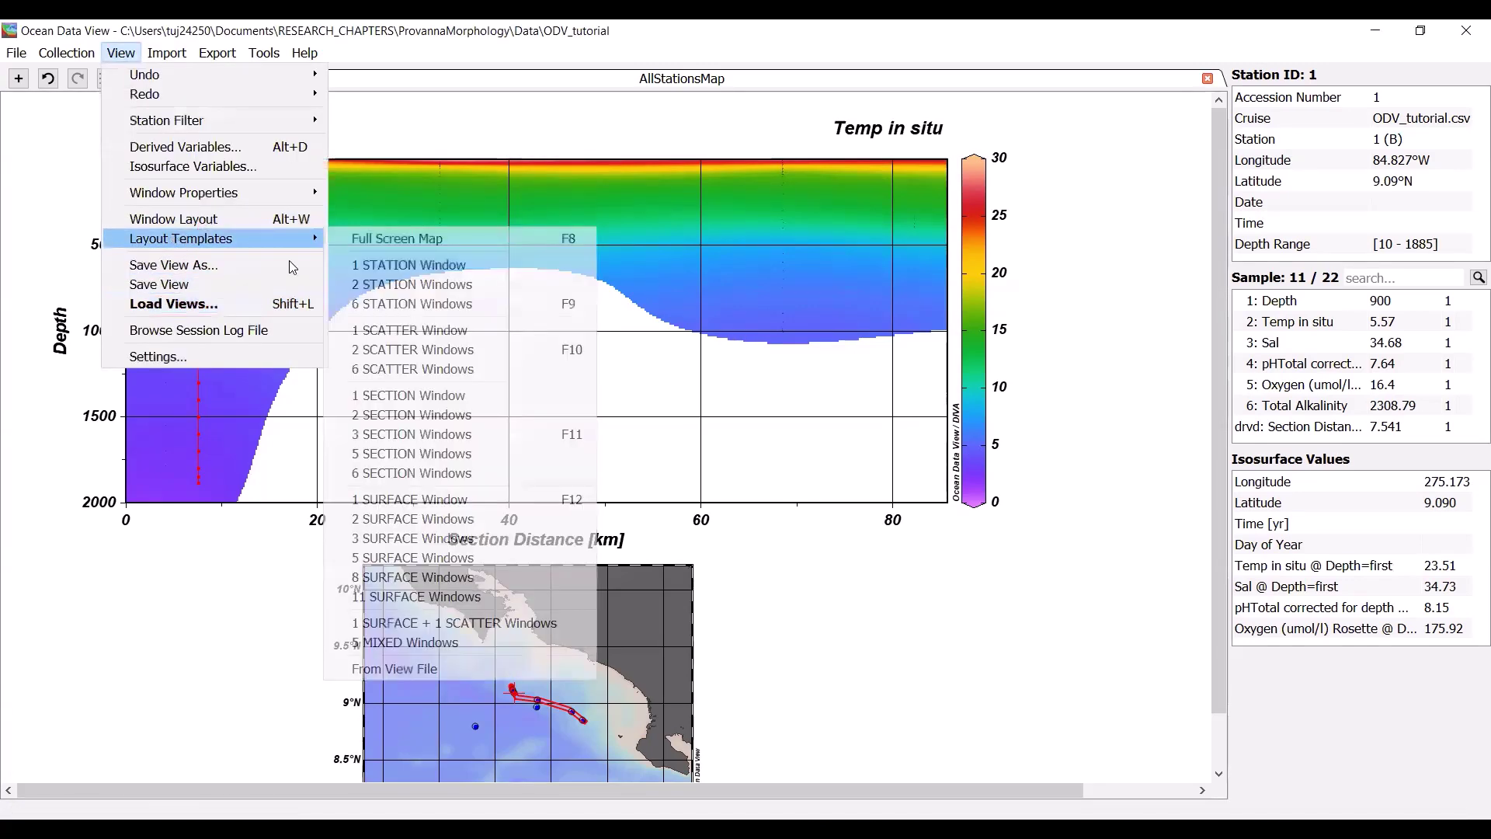
left_click(414, 505)
Display the surface temperature map as a gridded field, replacing the weighted-average gridding method with another one.
right_click(842, 422)
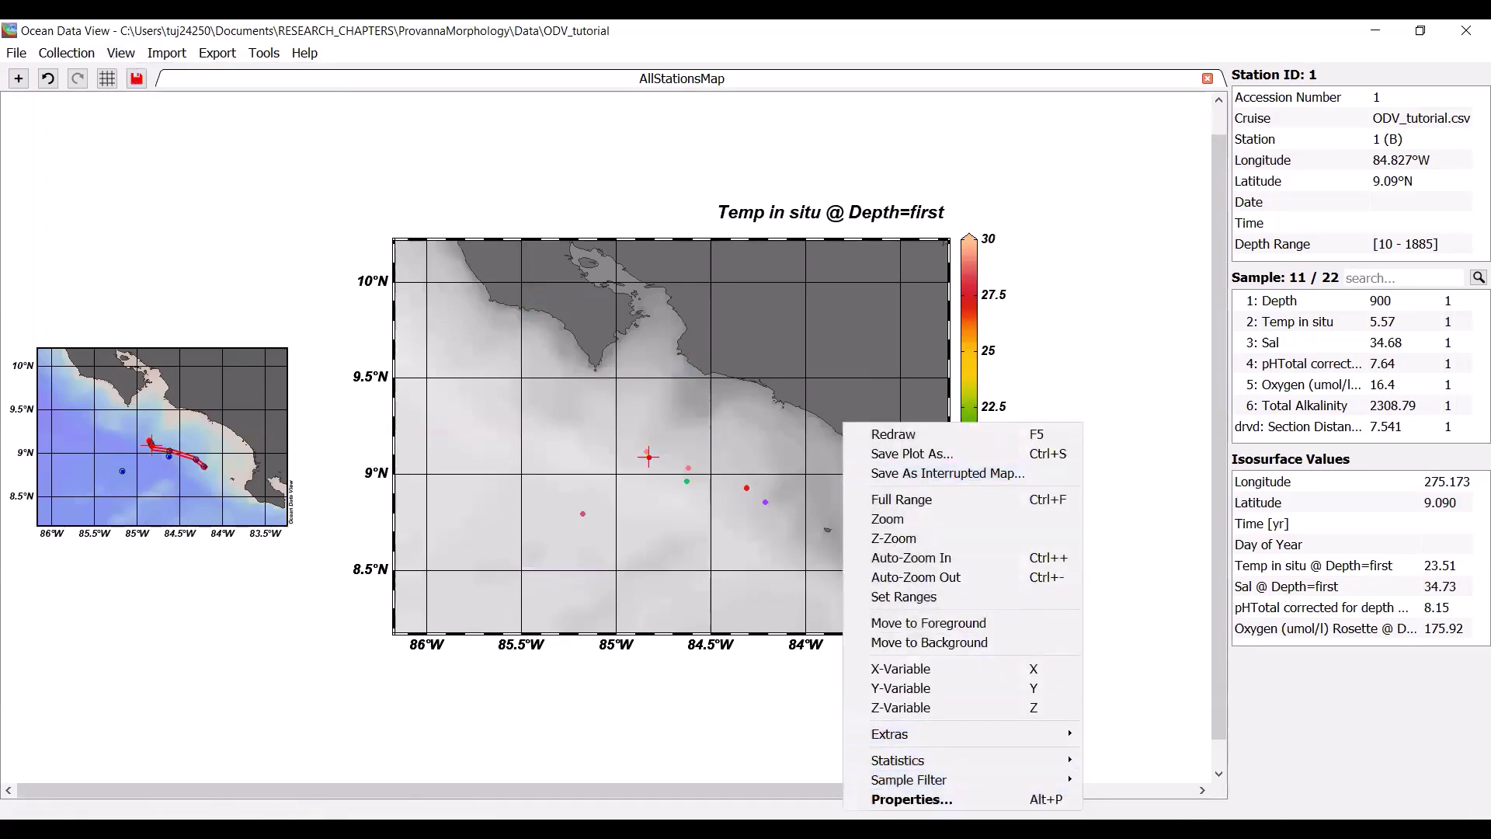
left_click(911, 799)
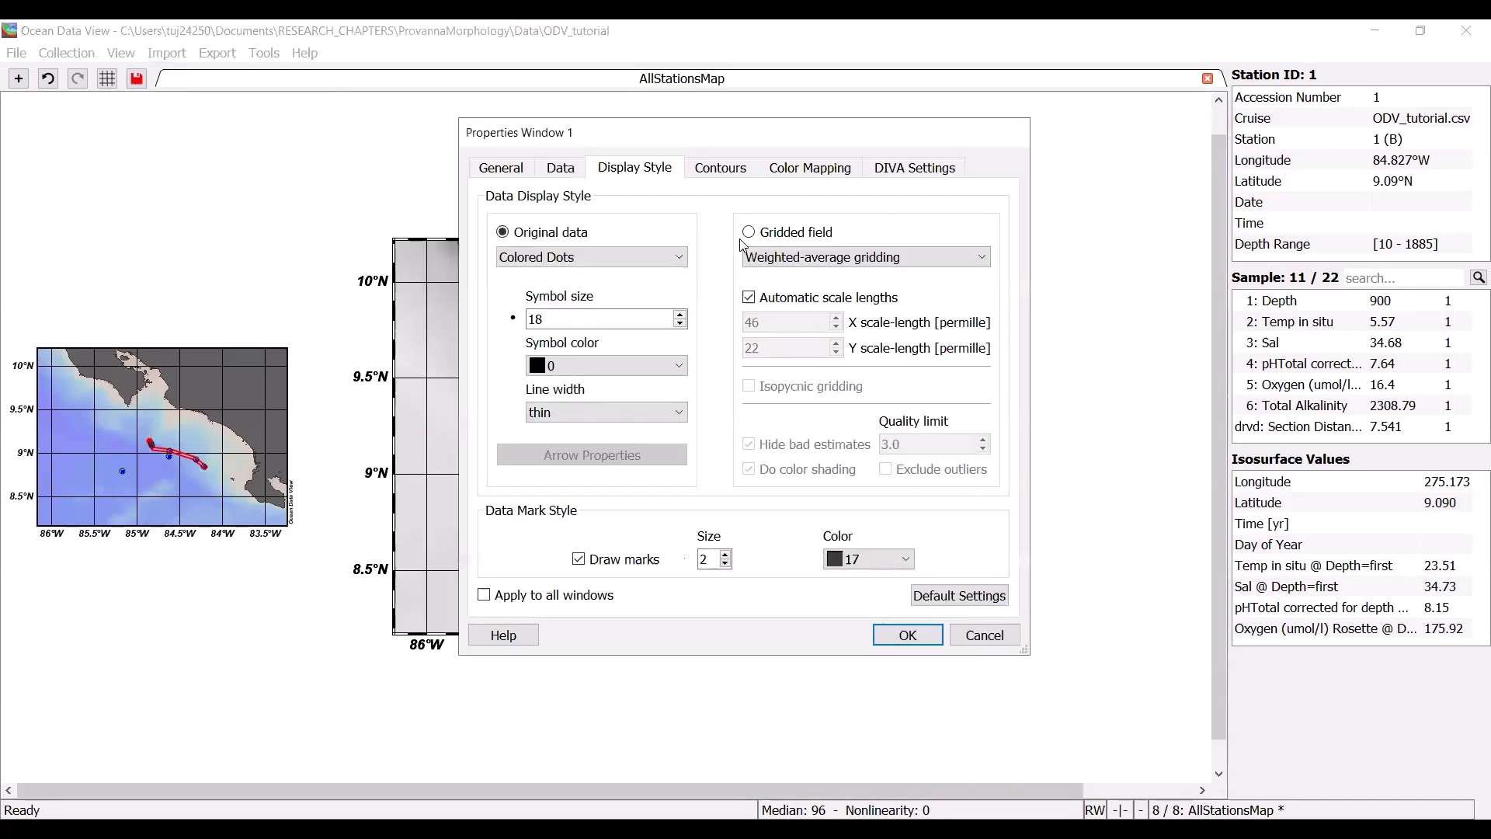
left_click(748, 232)
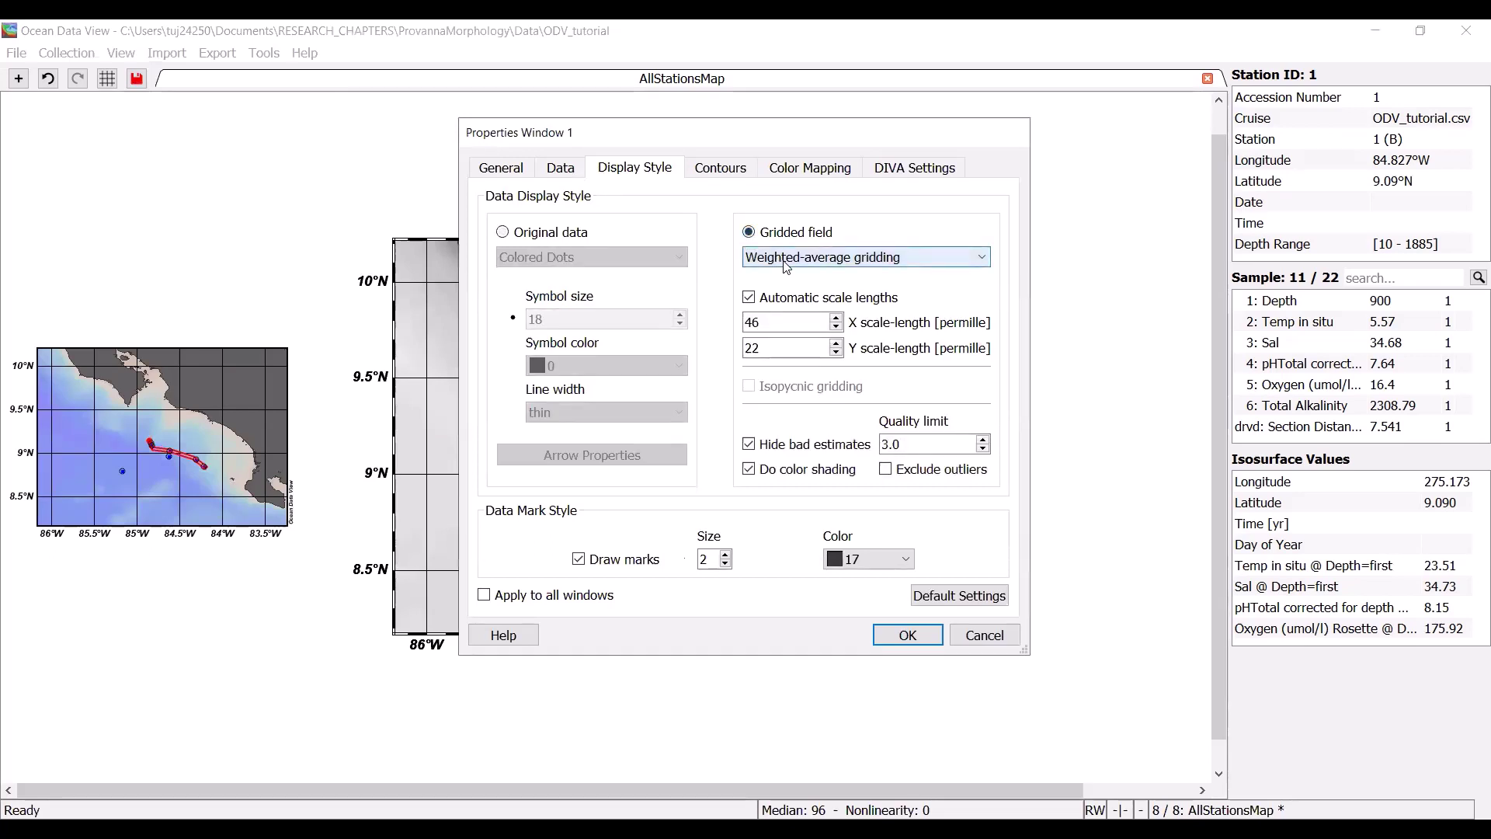
left_click(866, 257)
left_click(855, 305)
left_click(907, 635)
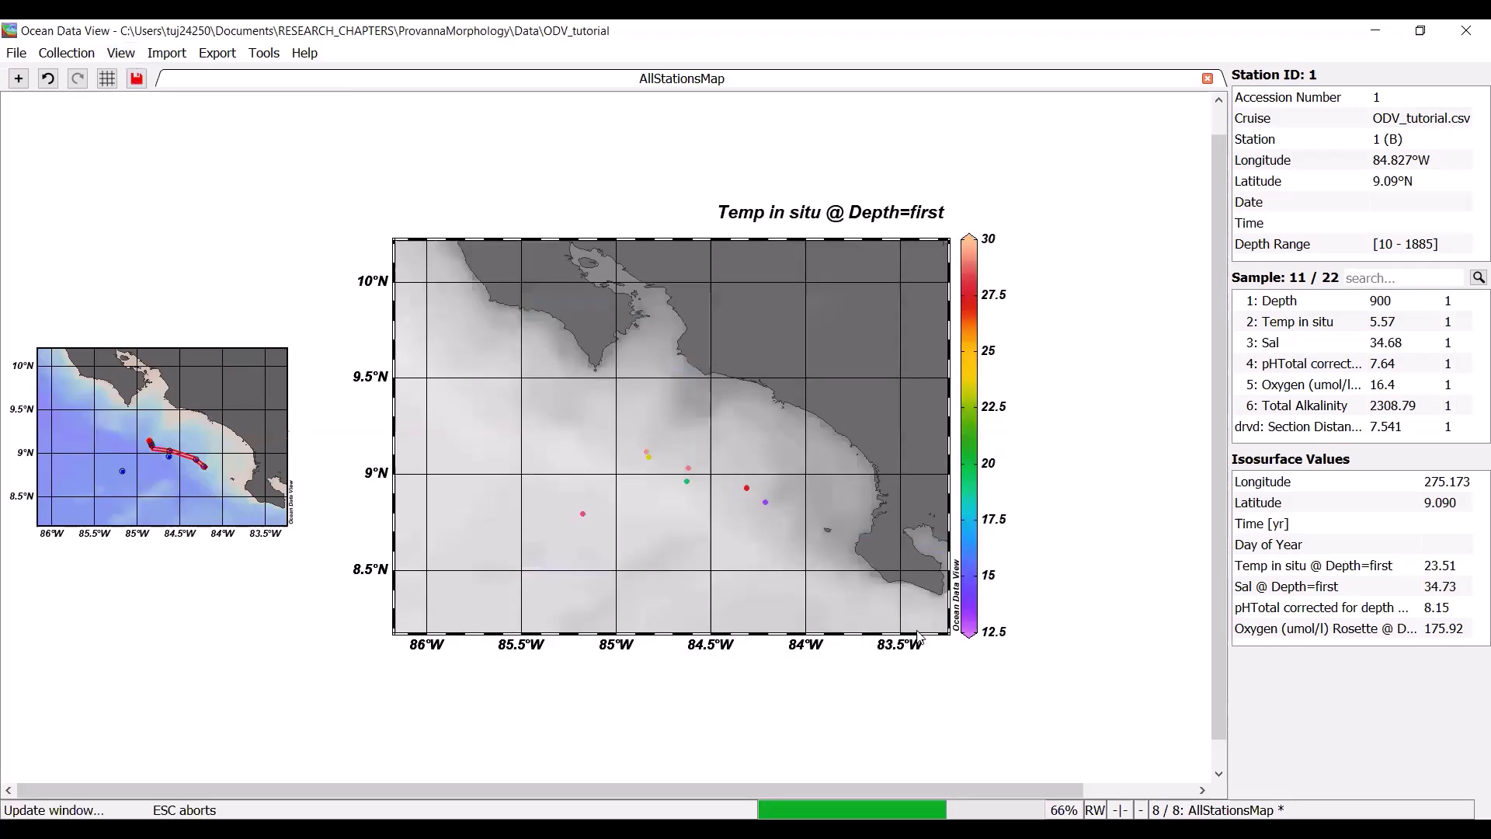